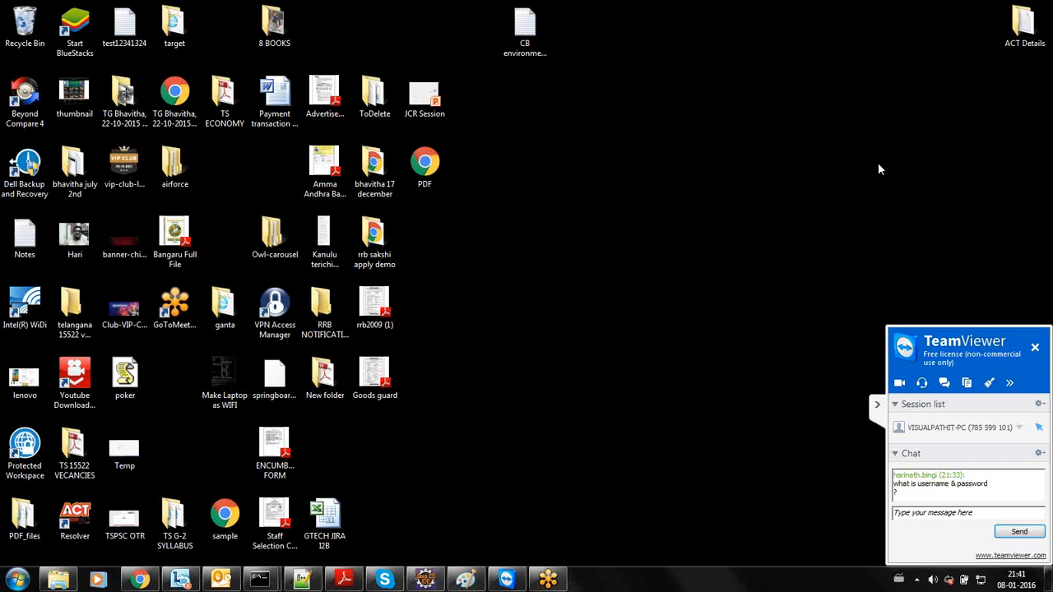
- Open a Computer window showing the available drives and maximize it
click(570, 320)
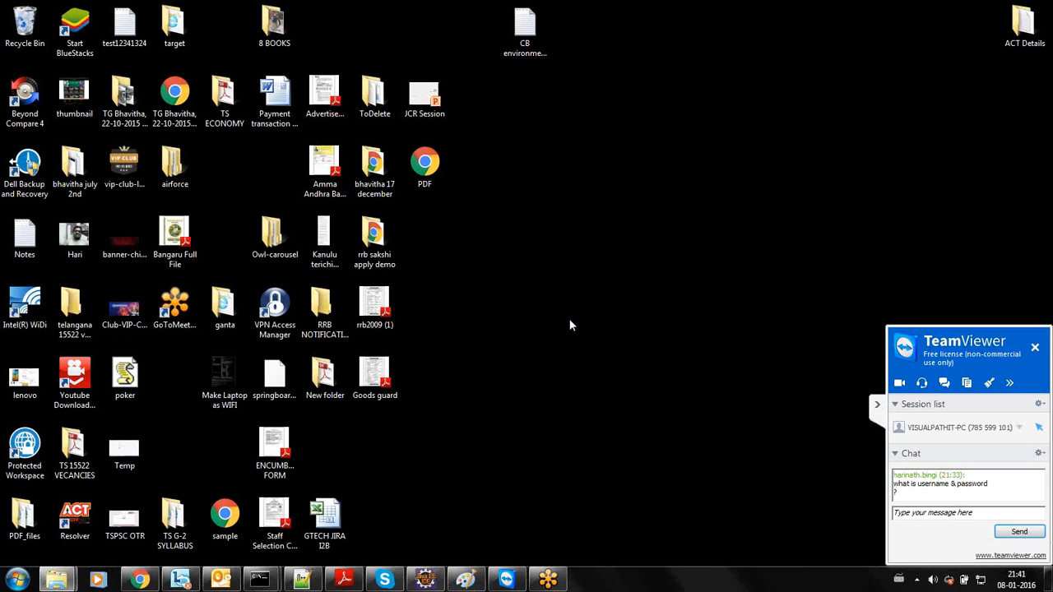
key(alt+space)
key(x)
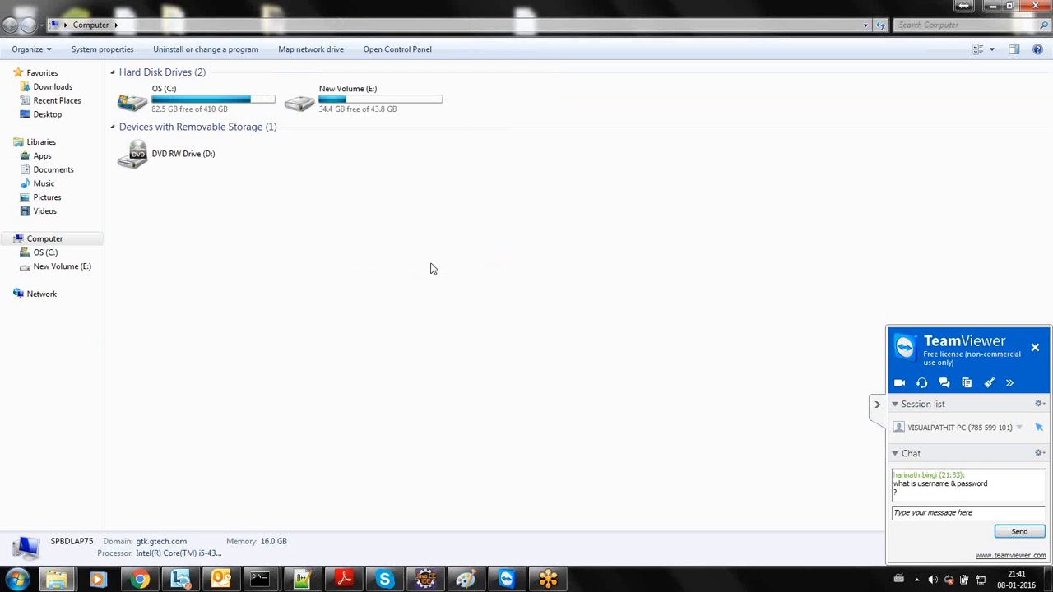
key(super+r)
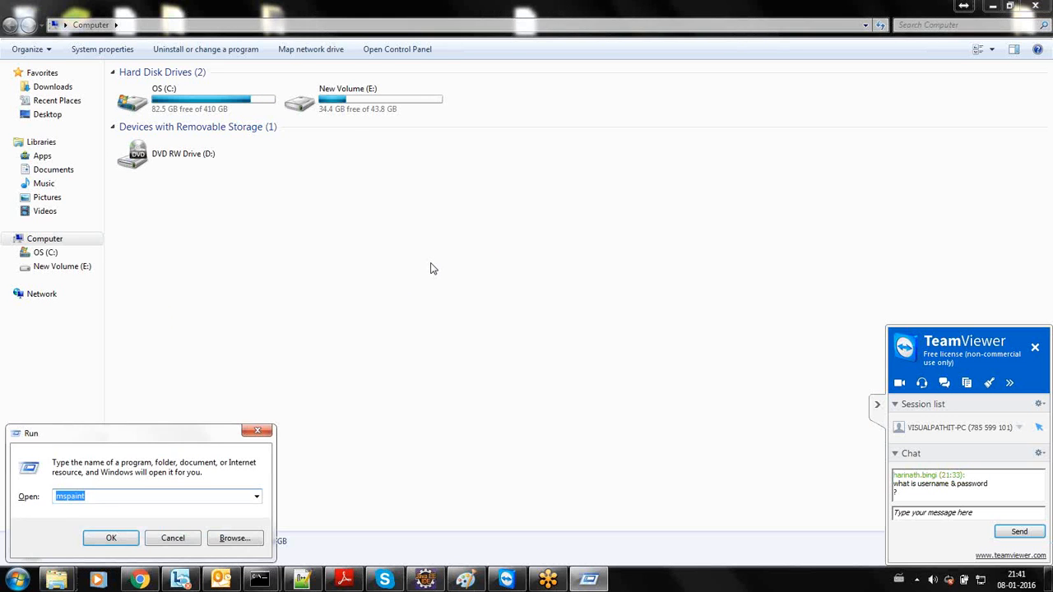
text(notepad)
key(Return)
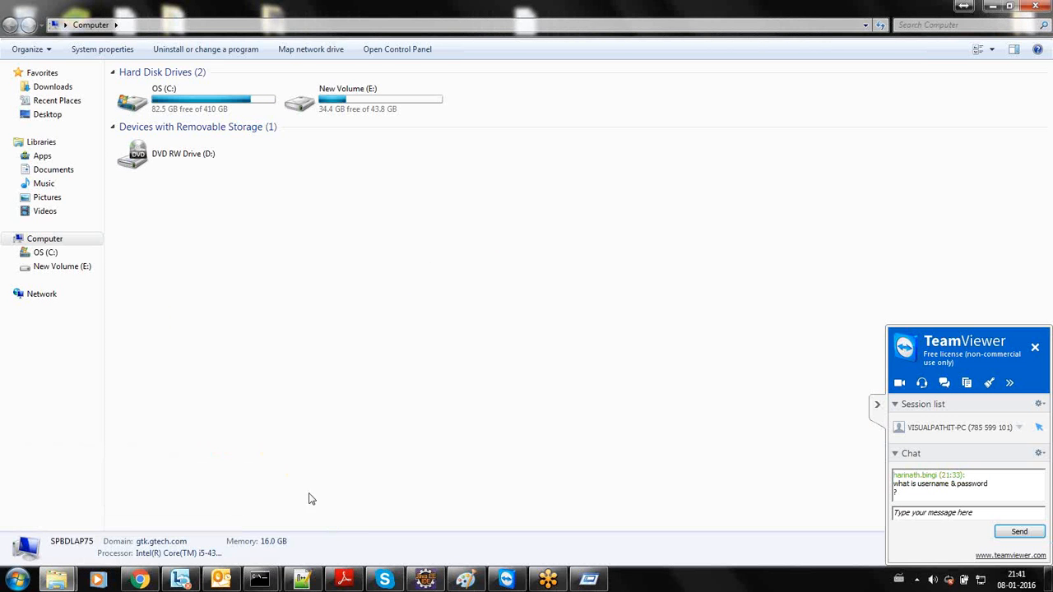
- Close the CQ console window and end the administrator command prompt session with exit
mouse_move(260, 580)
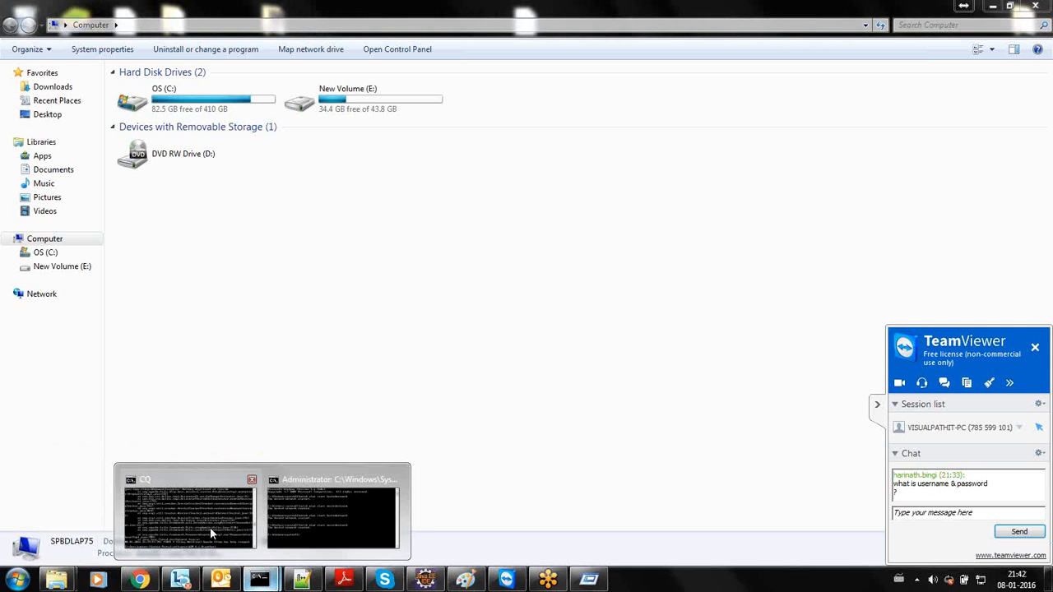
mouse_move(210, 528)
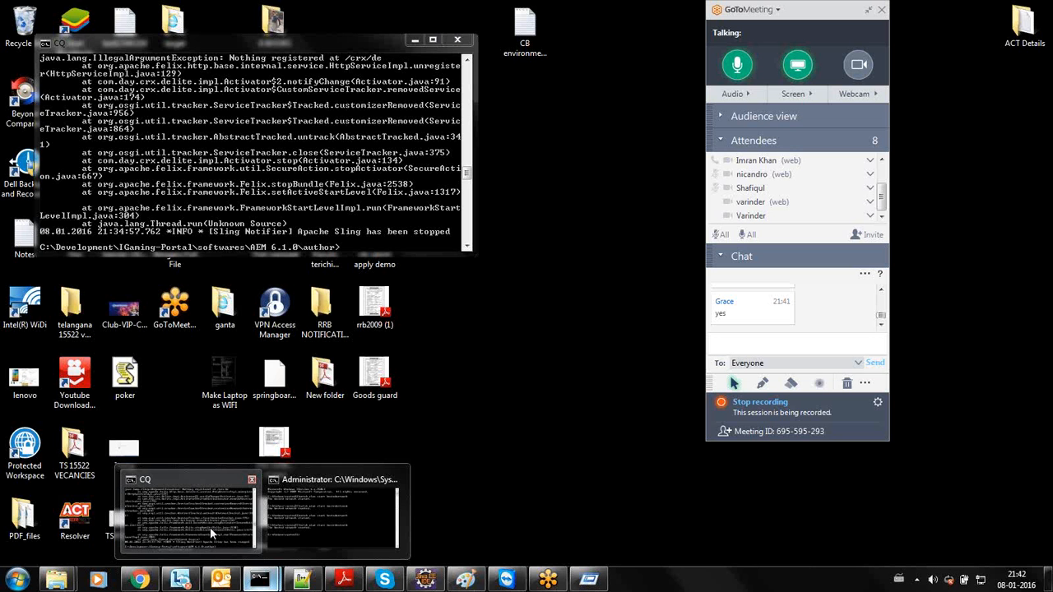
click(211, 535)
click(458, 39)
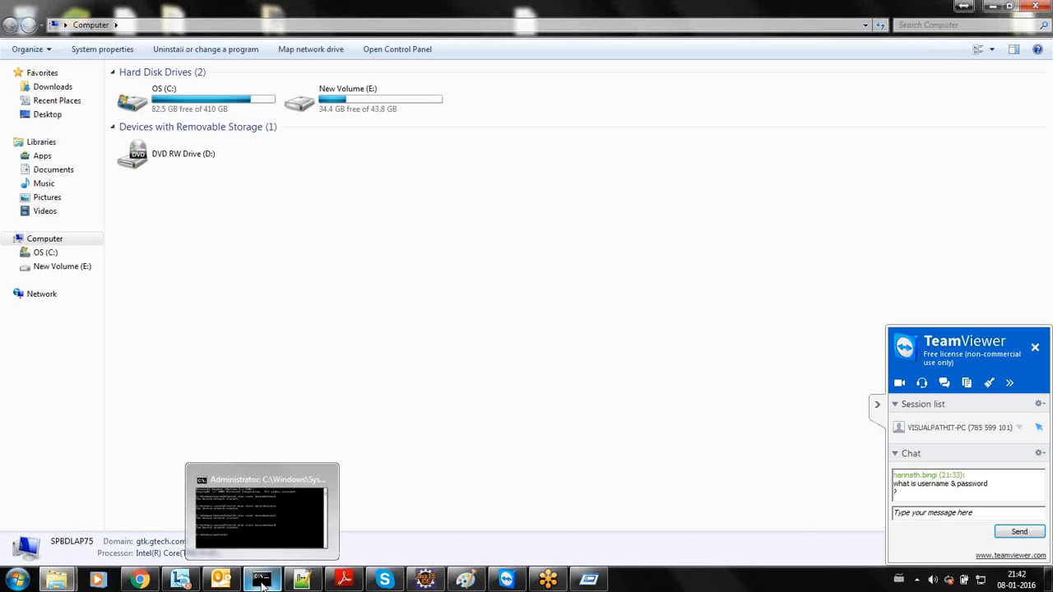
click(262, 582)
text(exit)
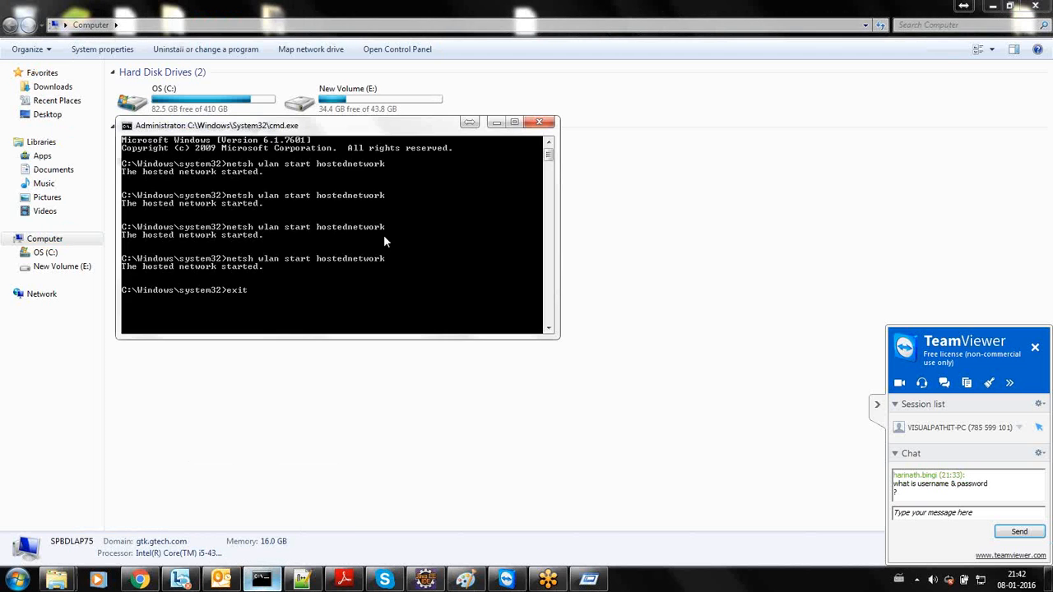
key(Return)
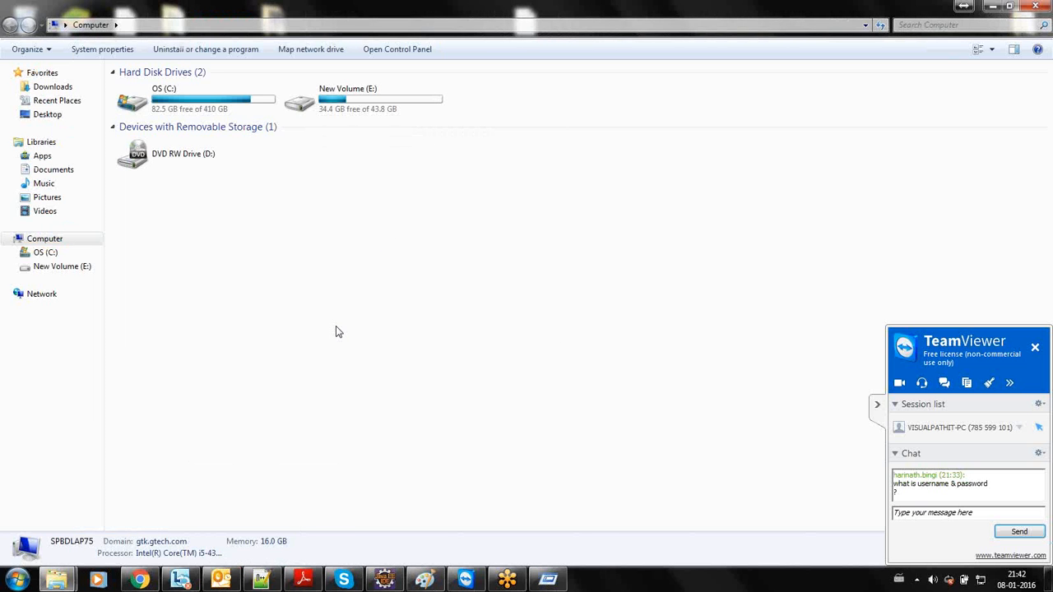
- Launch a new command prompt by running cmd
key(super+r)
text(cmd)
key(Return)
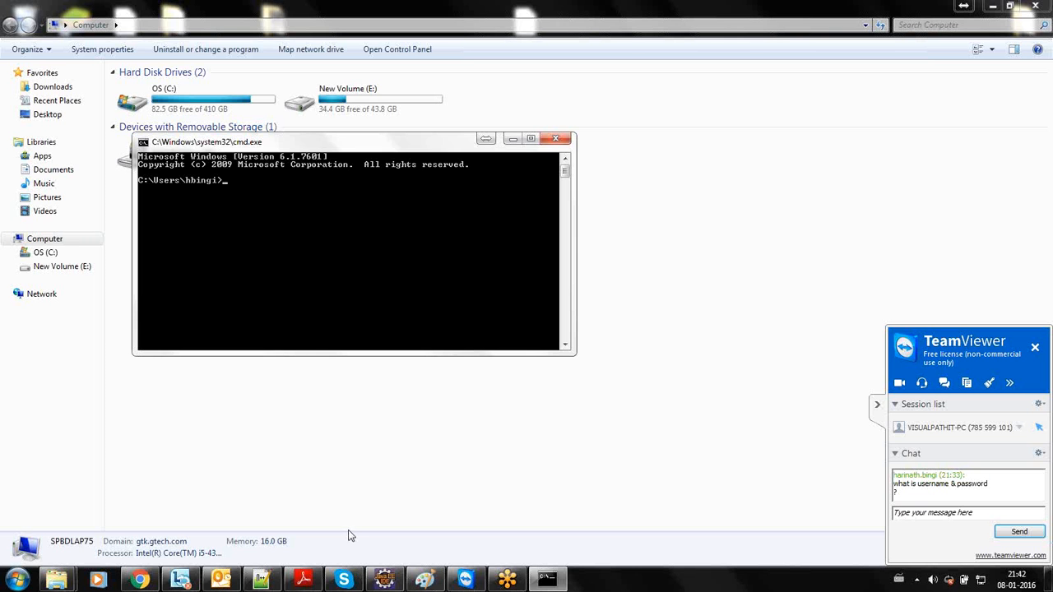
- Close the TeamViewer window, end all its remote connections and dismiss the sponsored session notice
click(465, 581)
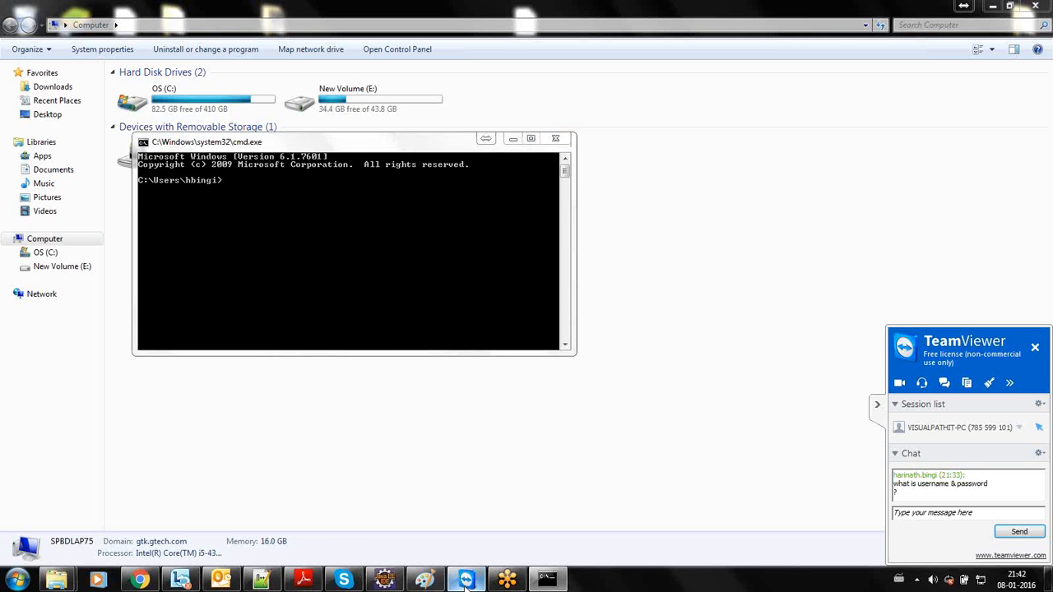
click(630, 122)
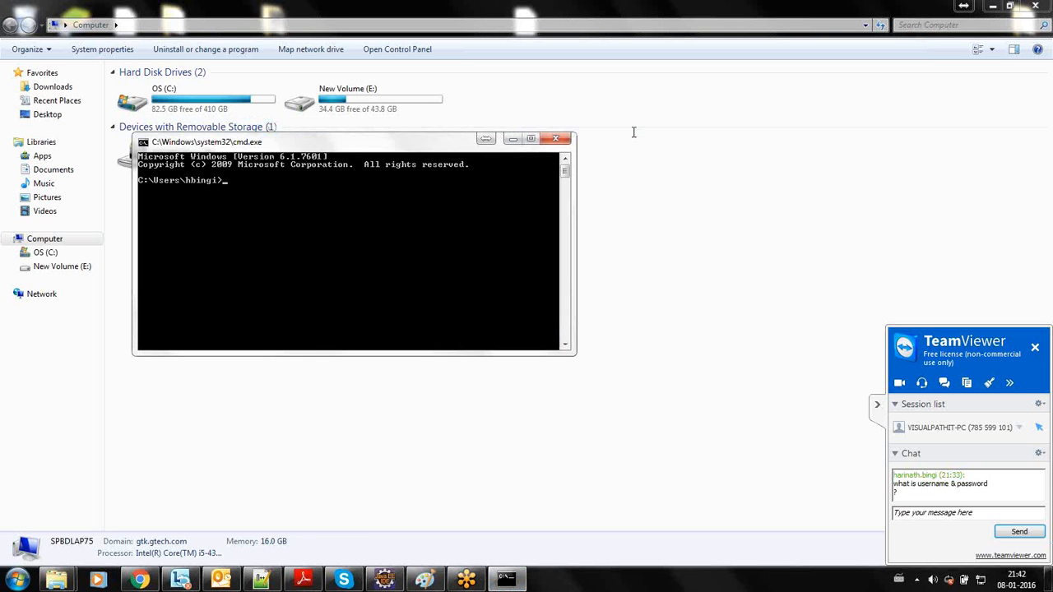
click(1035, 349)
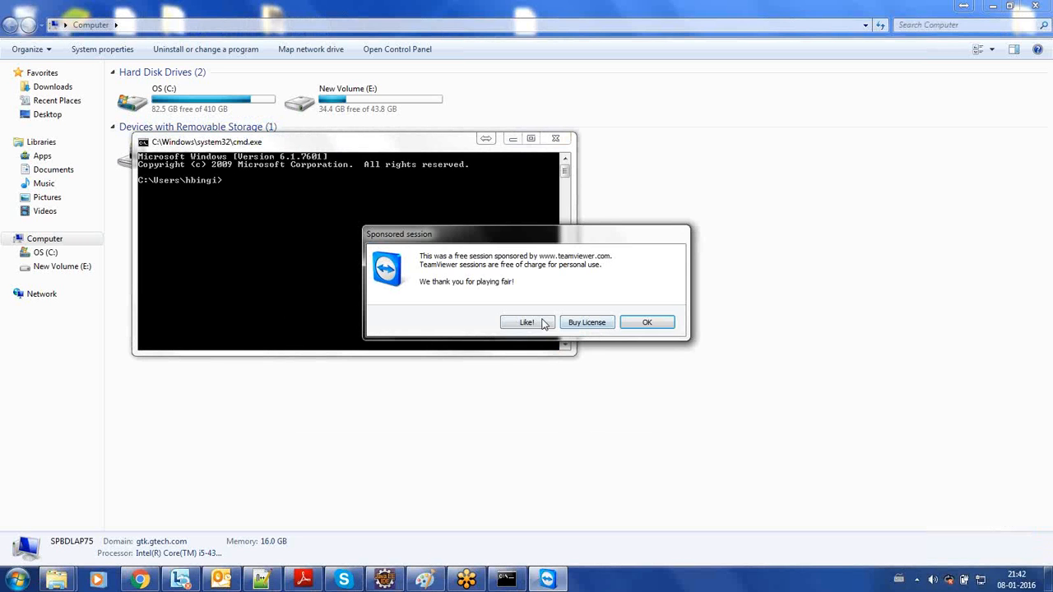
click(639, 323)
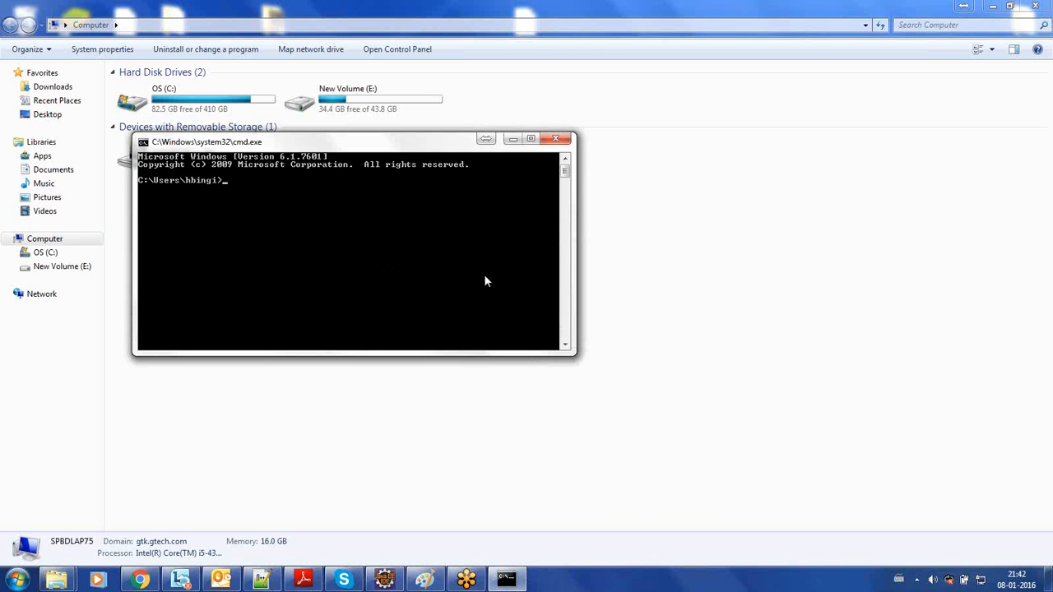
- Check the installed Java version with java -version and minimize the command prompt
text(ava -version)
key(Return)
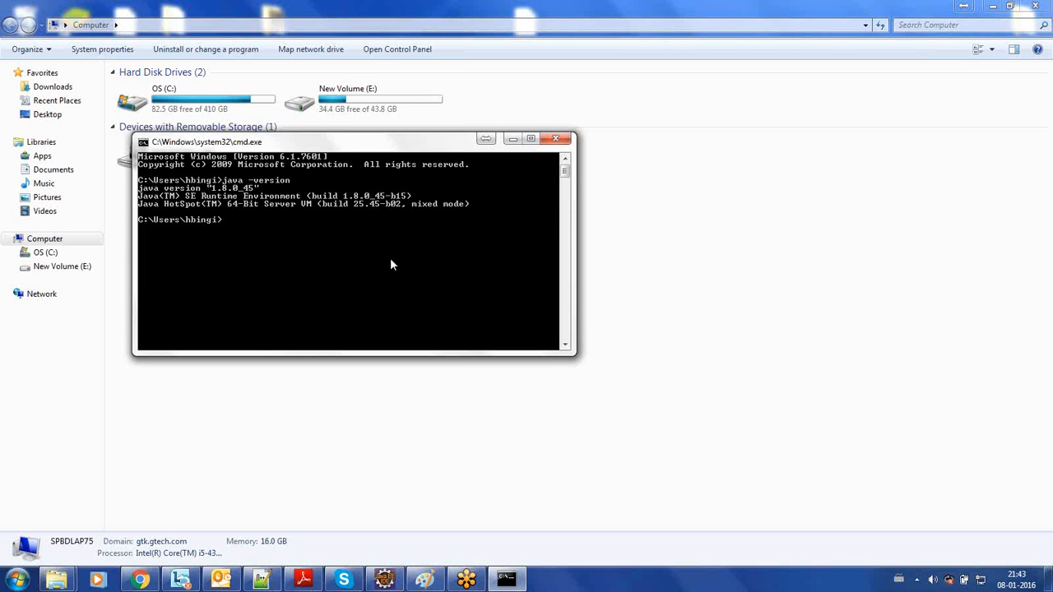
click(512, 139)
- Look into the Development folder on the OS (C:) drive and return to the drive's root
double_click(221, 111)
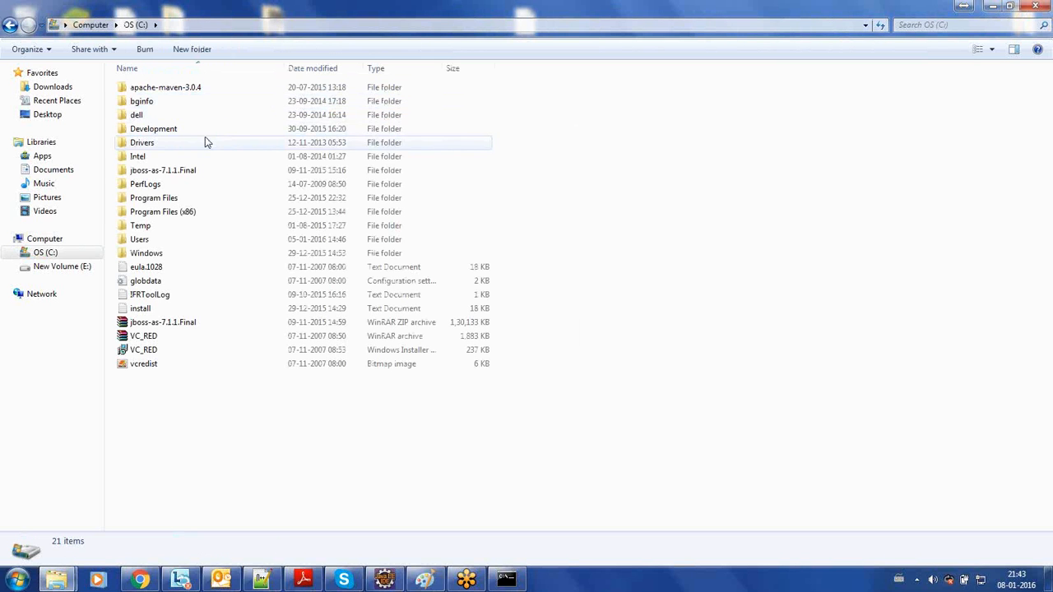
double_click(211, 136)
key(BackSpace)
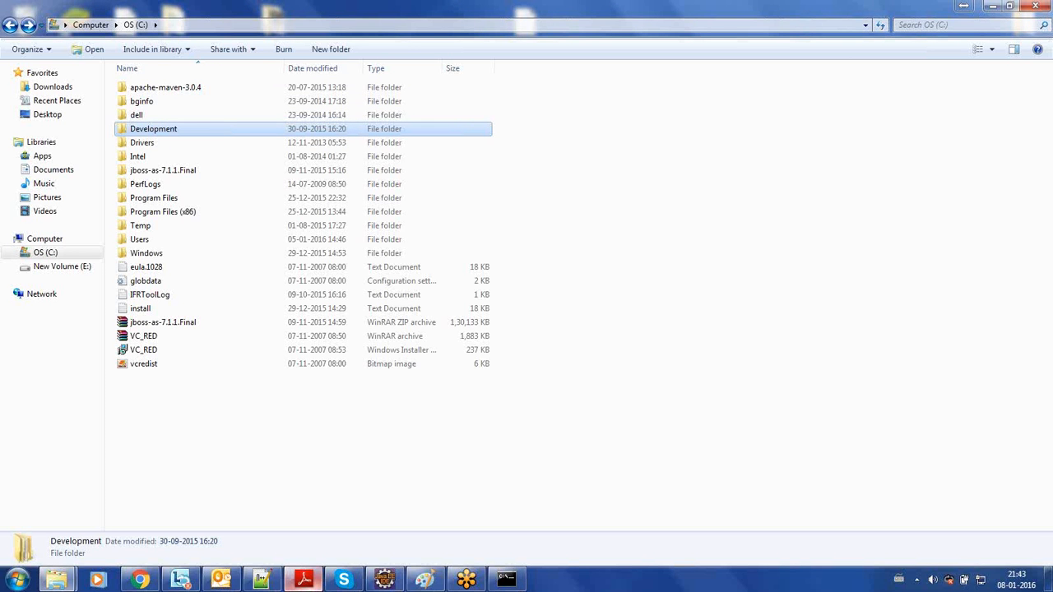
- Switch to Adobe Reader and review the CQ 5.6 Developer workbook from the Sling URL example through the Installation and Deployment chapter opening
click(304, 580)
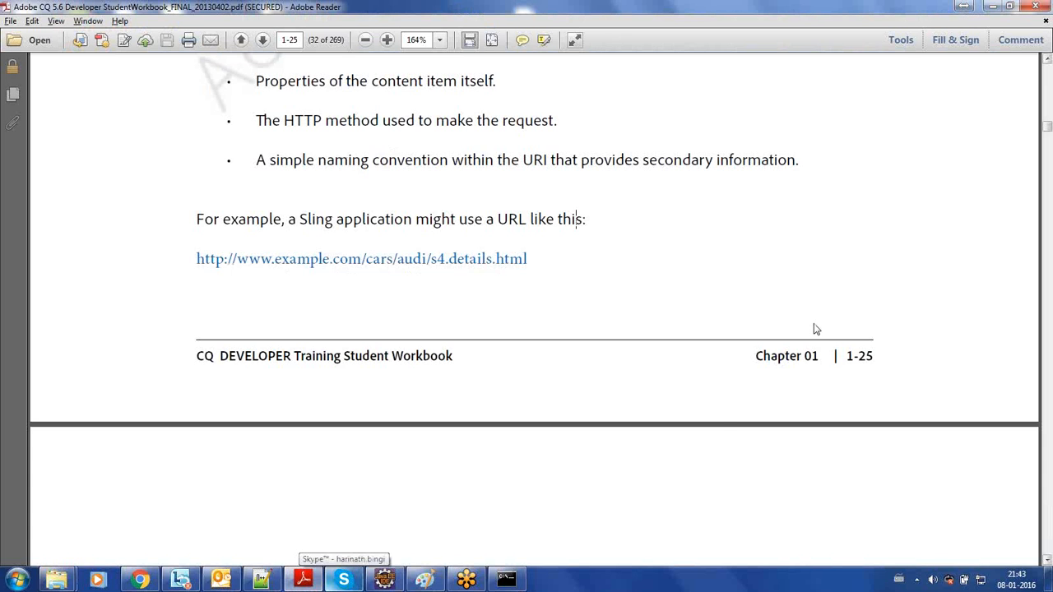
scroll(815, 329, down, 5)
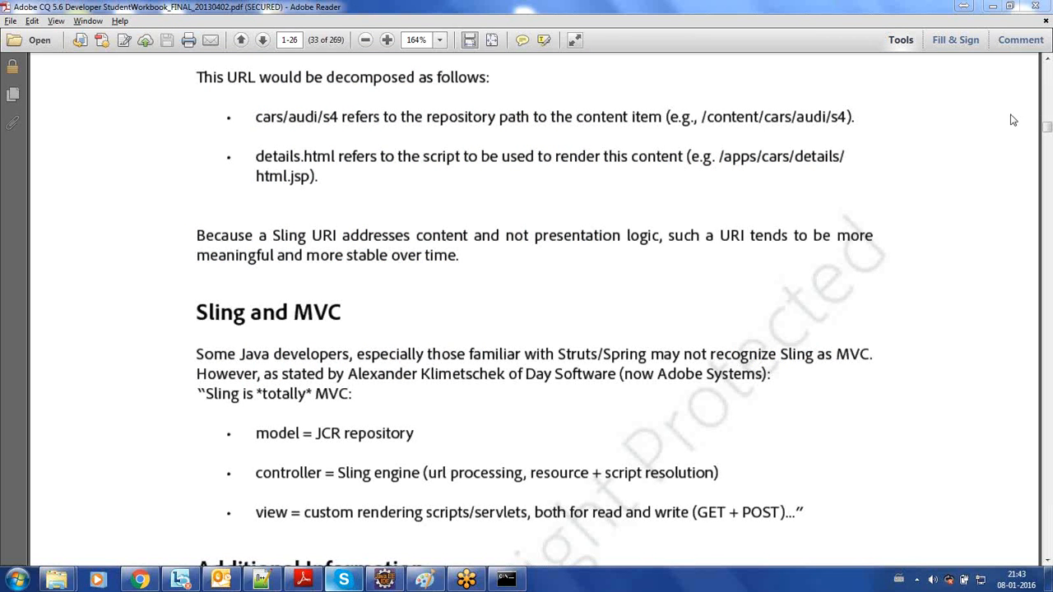
click(861, 166)
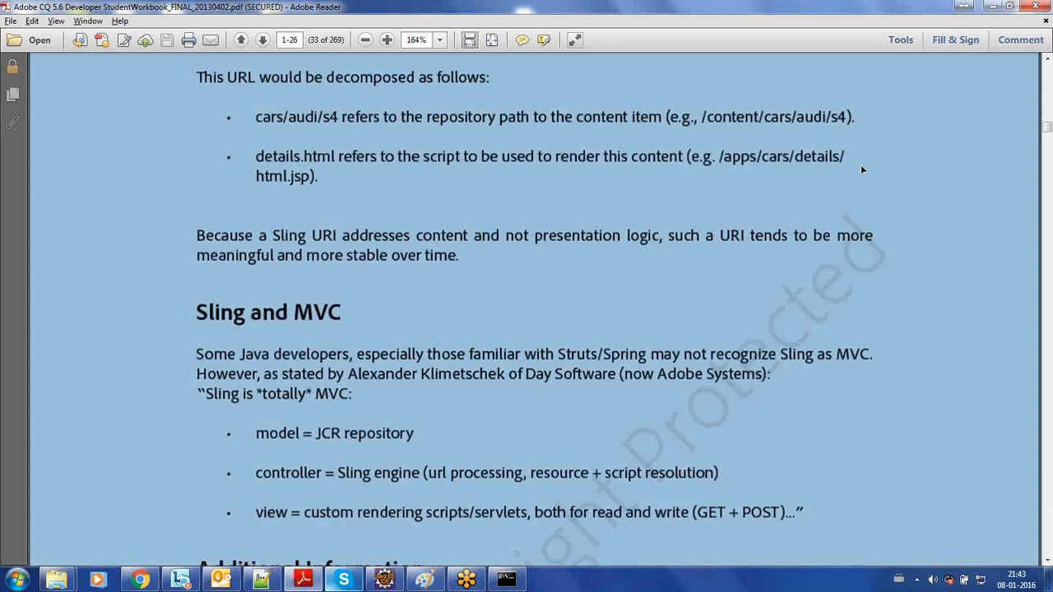
scroll(861, 165, down, 10)
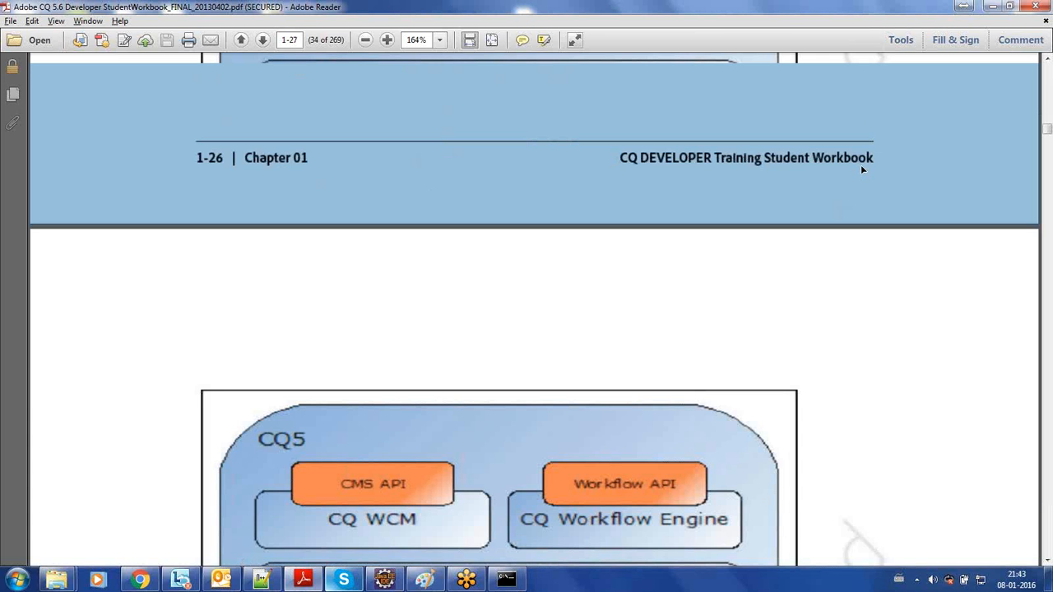
scroll(861, 165, down, 8)
scroll(861, 167, down, 12)
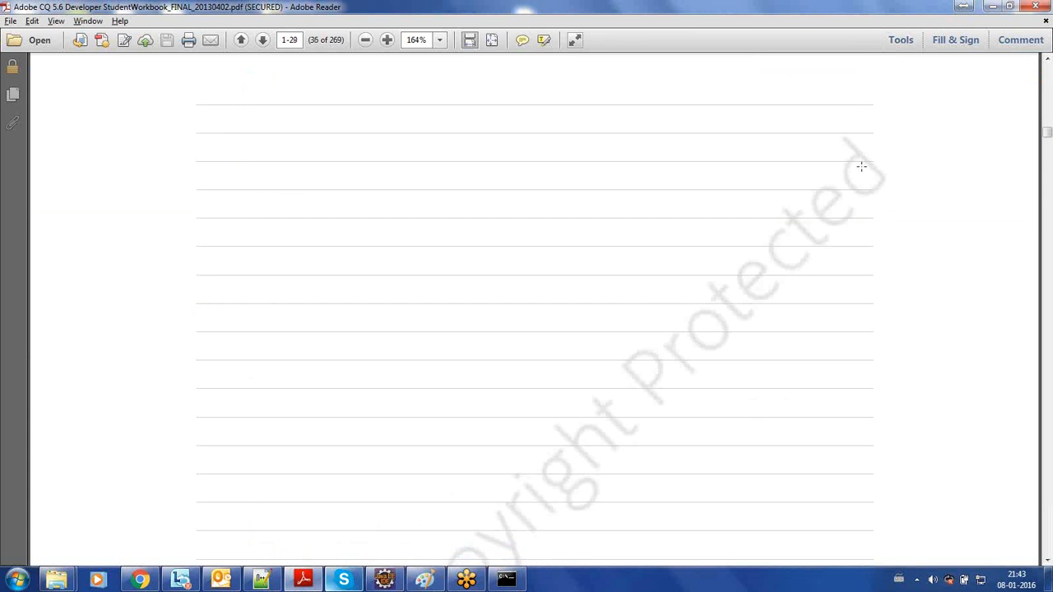
scroll(861, 166, down, 15)
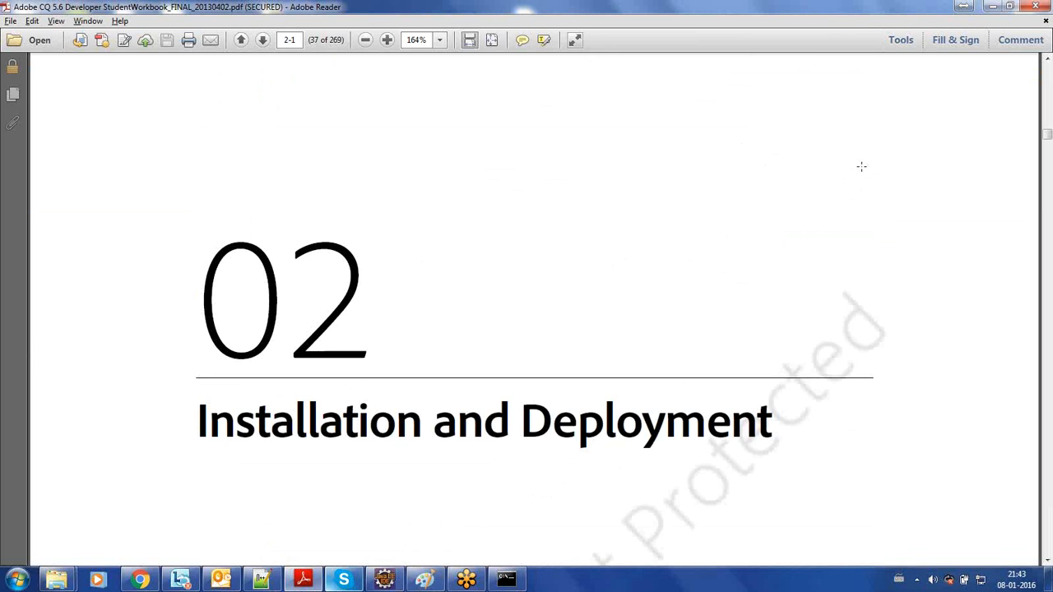
scroll(861, 166, down, 5)
scroll(862, 167, down, 1)
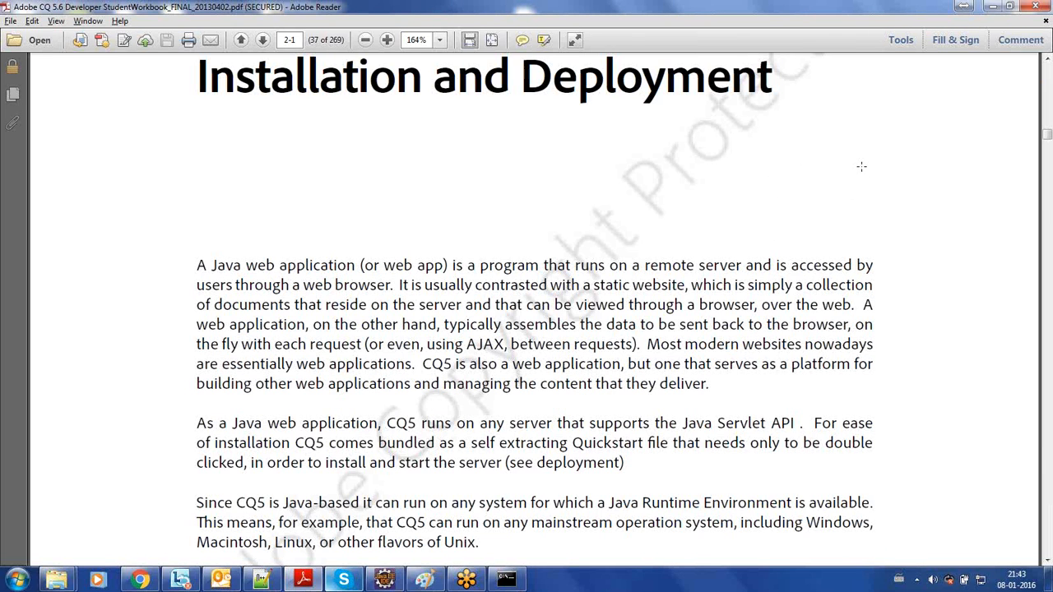
scroll(861, 166, down, 1)
- Switch back to Windows Explorer, browse to C:\Development\IGaming-Portal\softwares and select the AEM 6.1.0 folder
key(alt+Tab)
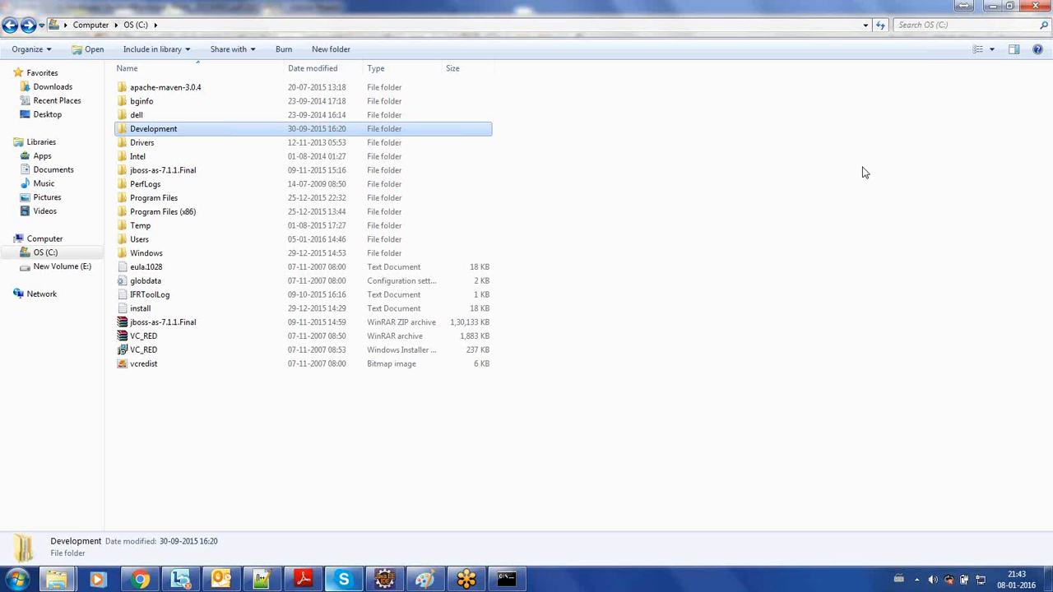
double_click(202, 130)
double_click(181, 186)
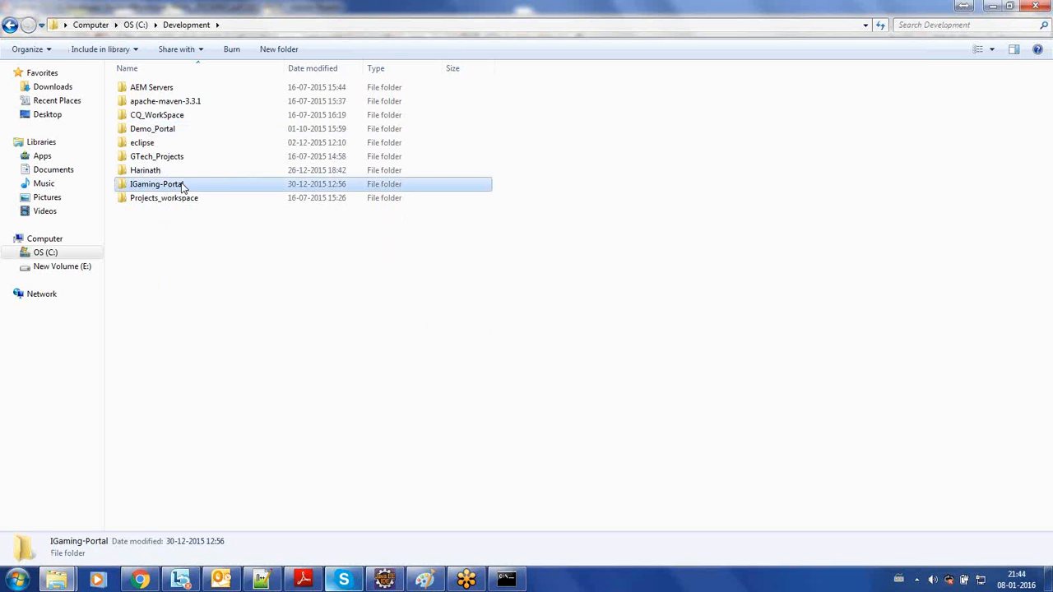
double_click(175, 202)
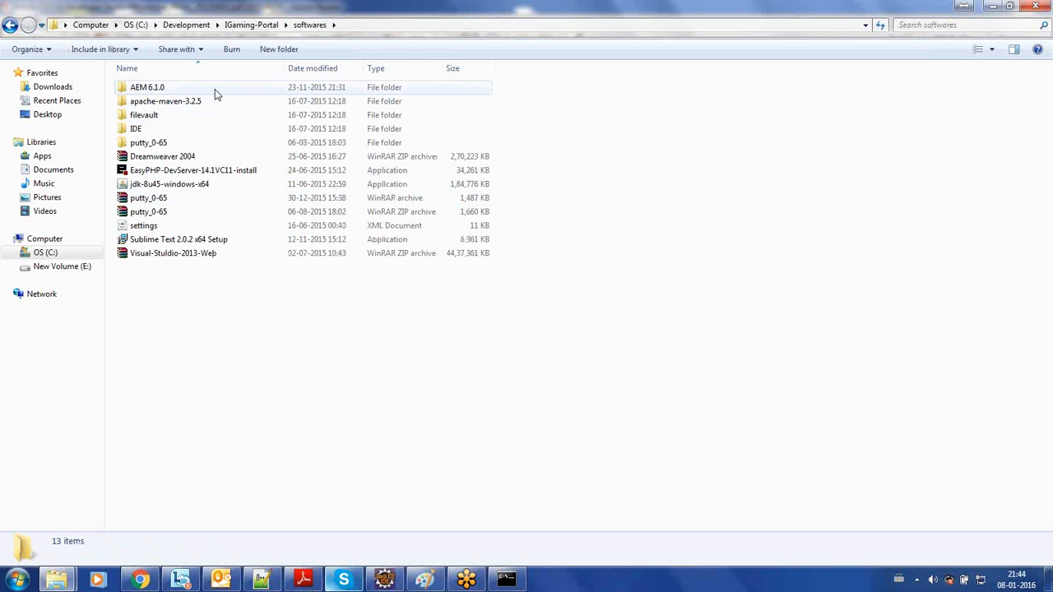
click(215, 89)
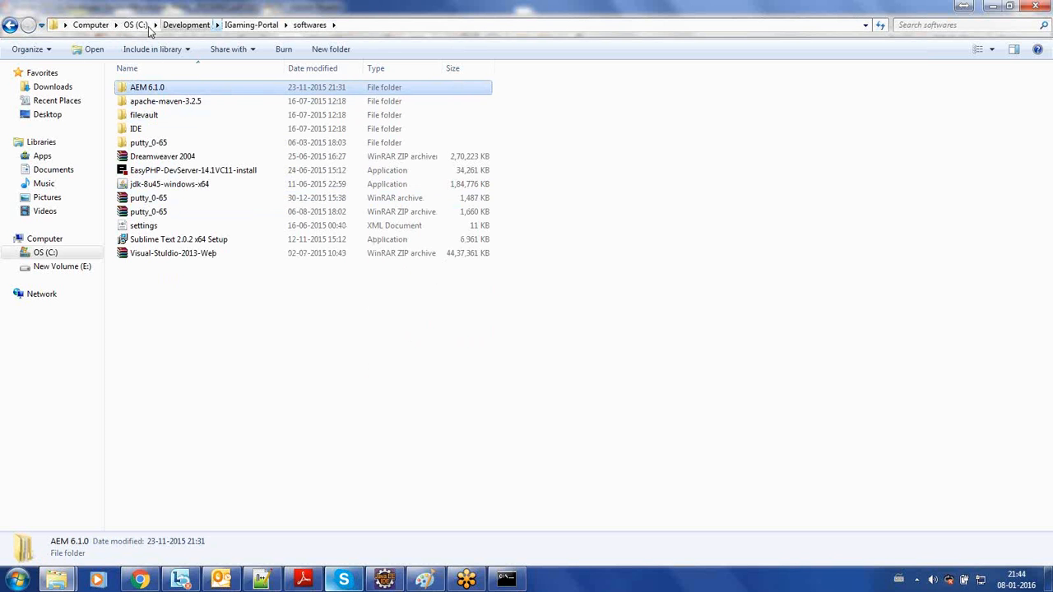
- Navigate to drive E: and open the author folder under AEM6.1, inside the nested CQ5 Session folders
click(91, 25)
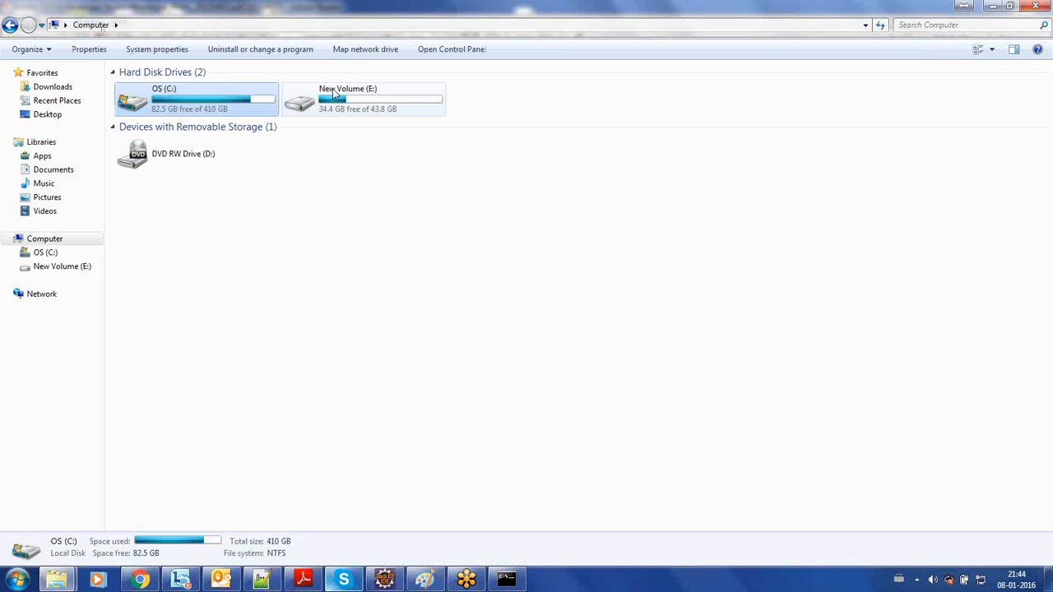
double_click(333, 93)
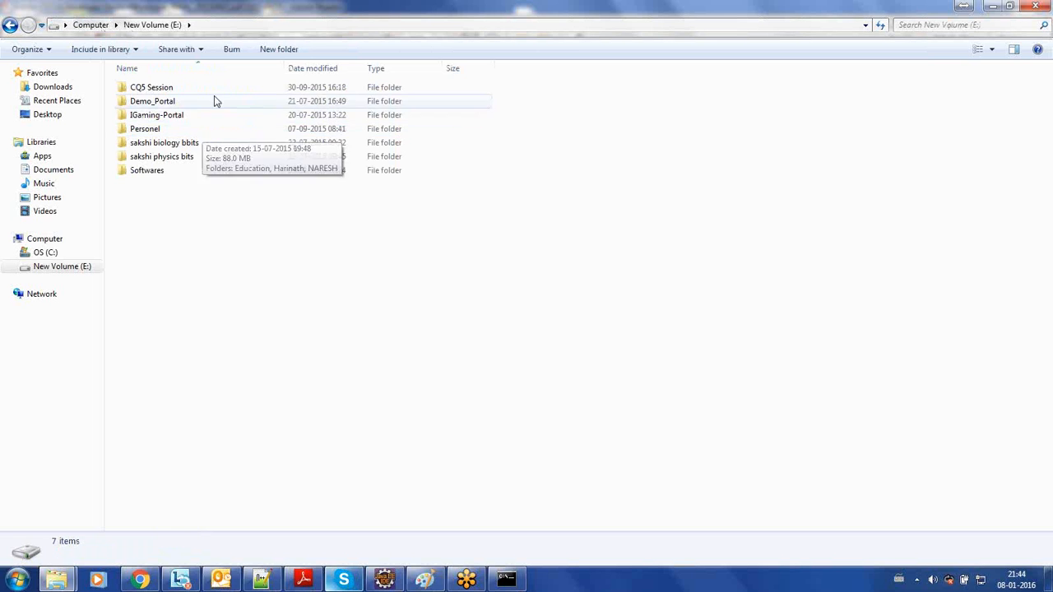
double_click(219, 91)
click(211, 95)
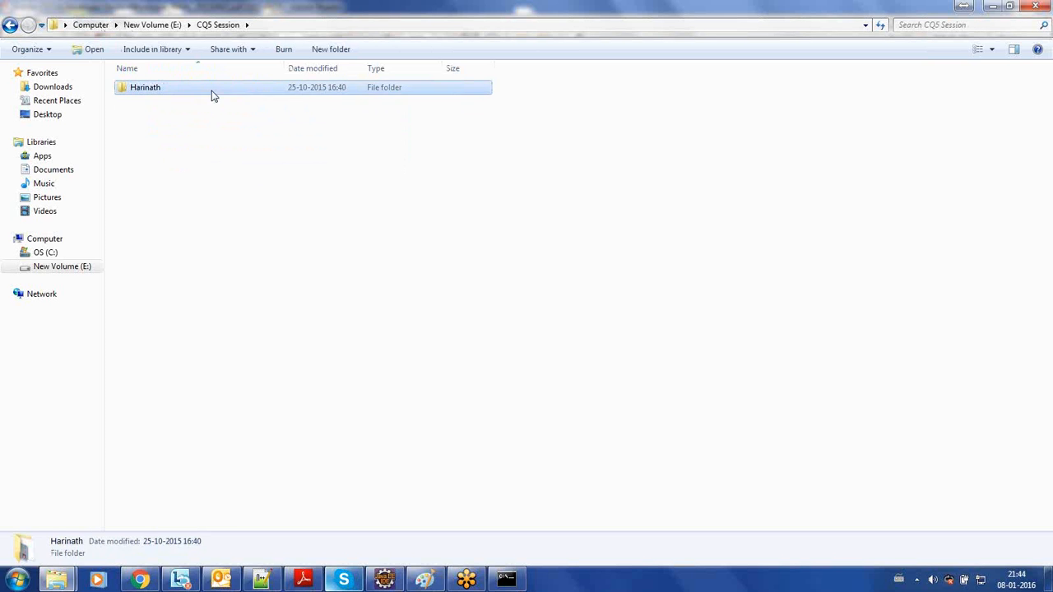
double_click(211, 94)
double_click(200, 115)
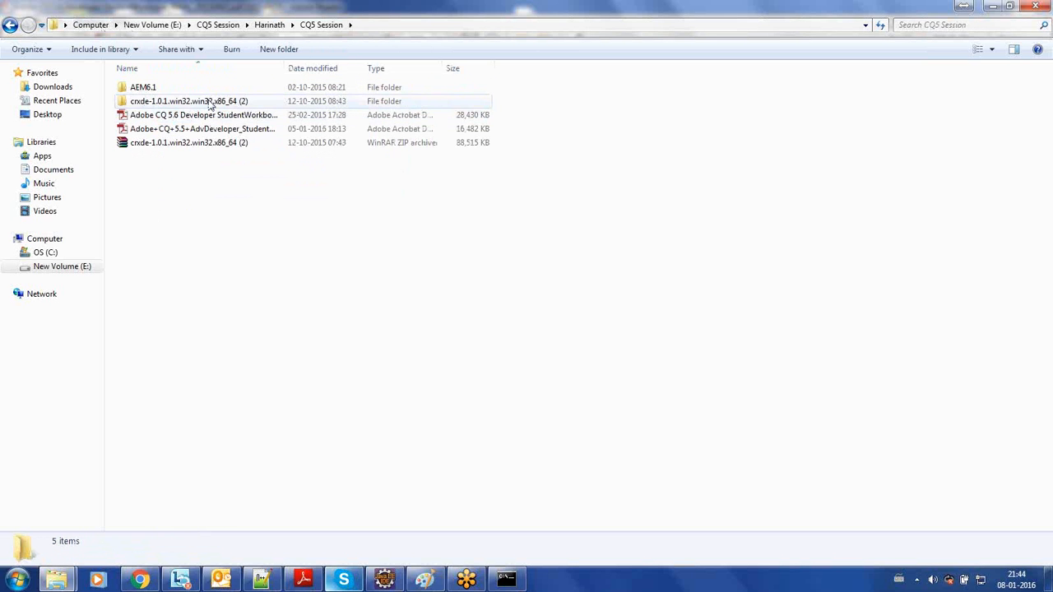
double_click(216, 89)
click(210, 93)
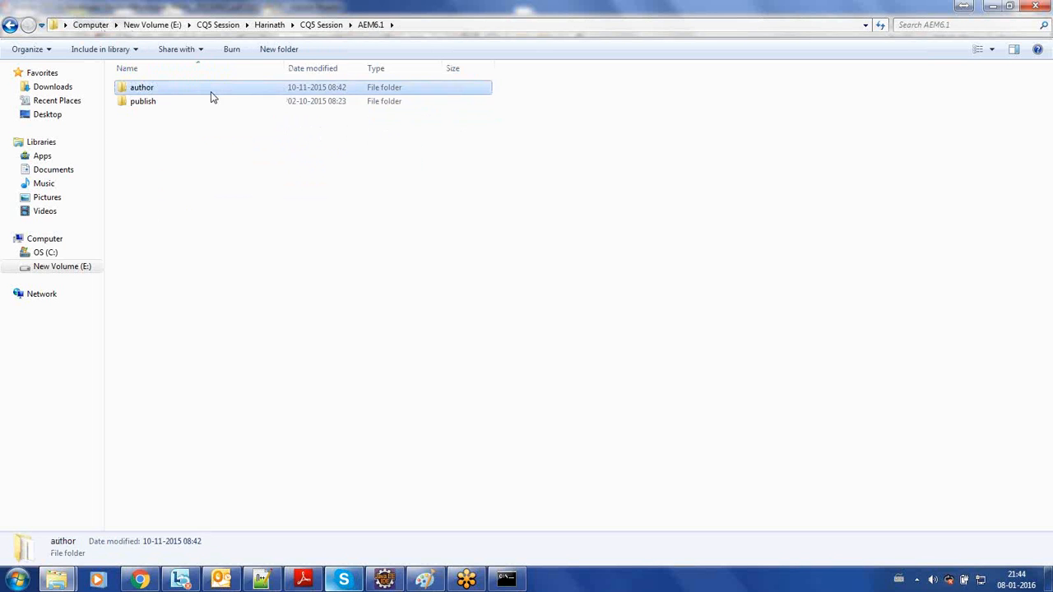
double_click(211, 97)
- Permanently delete the crx-quickstart folder, the AEM 6.1 Server_and_Lisence folder and the WinRAR archive of the same name from the author folder
click(206, 104)
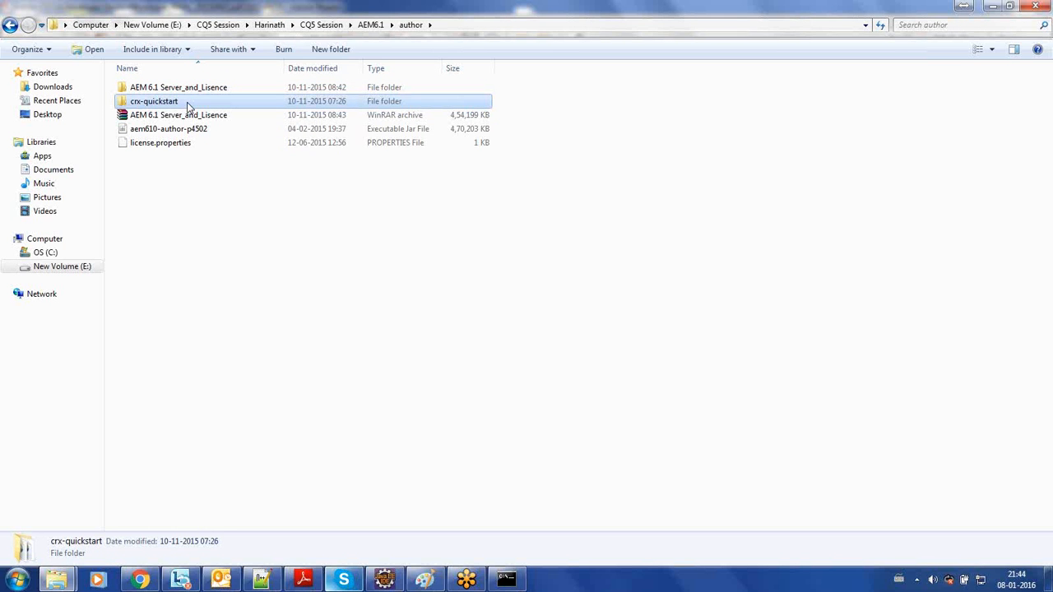
ctrl+click(207, 91)
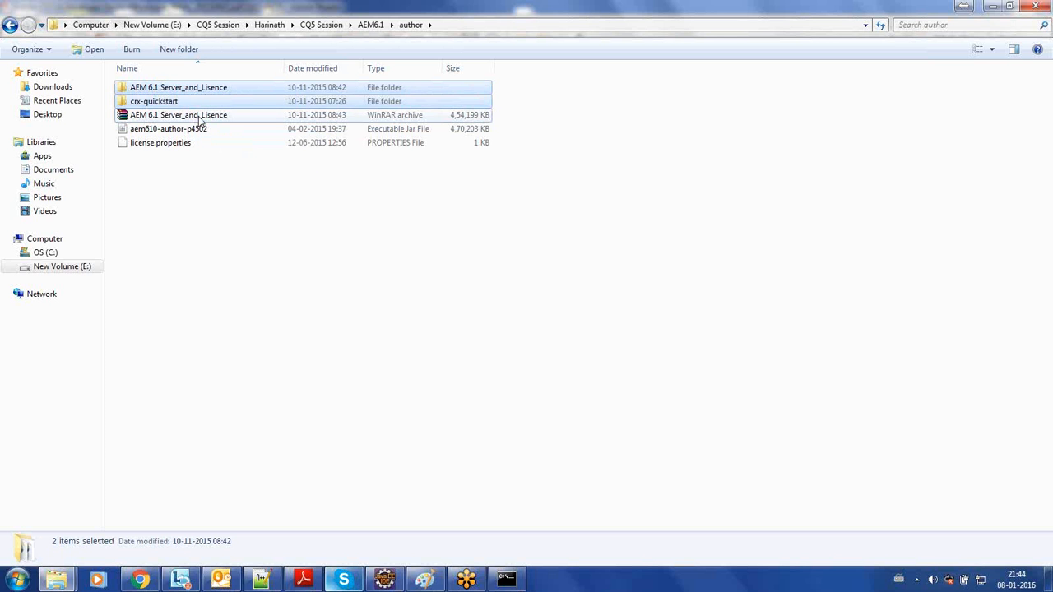
ctrl+click(200, 120)
key(shift+Delete)
key(Return)
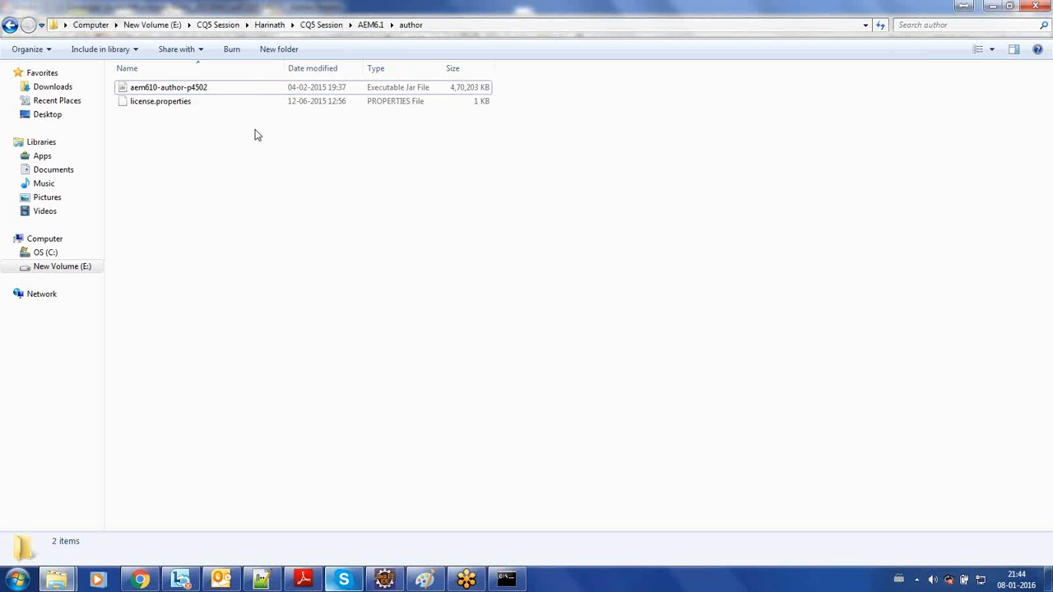
- Open license.properties from the author folder in Notepad++ and dismiss the Find dialog
click(266, 92)
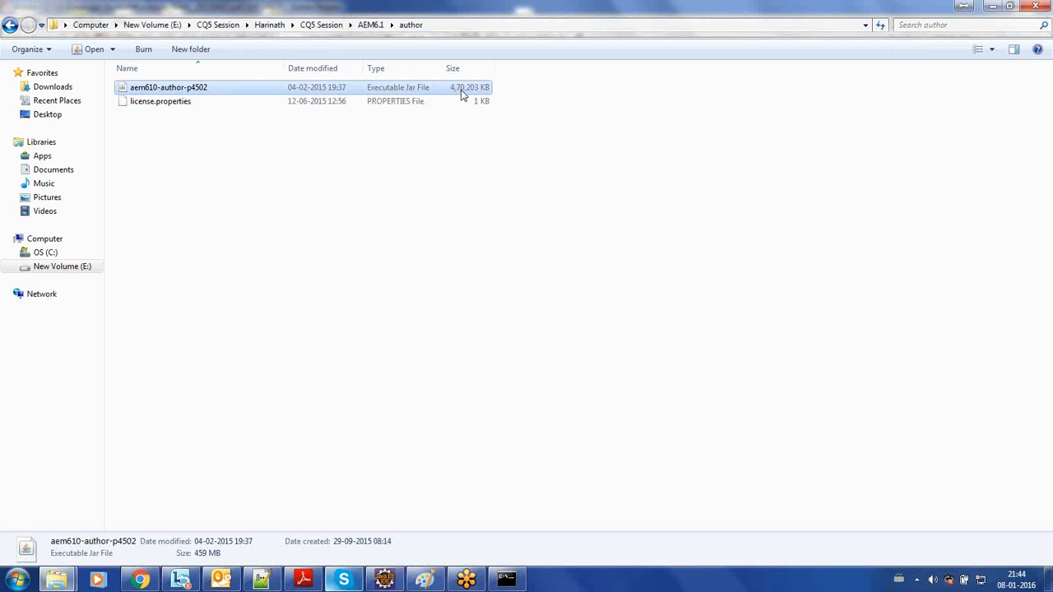
click(422, 106)
double_click(420, 102)
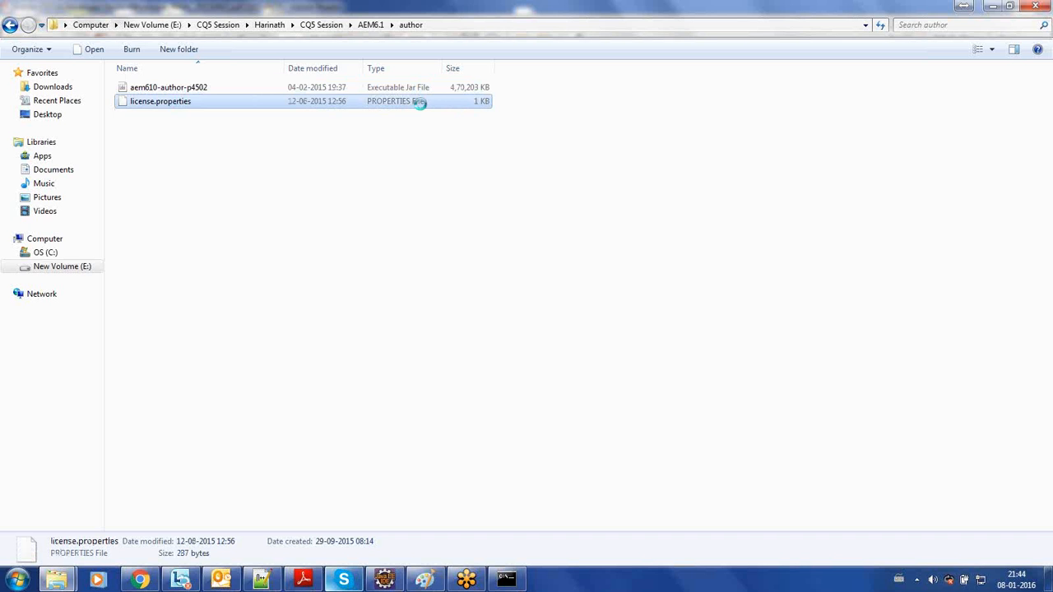
right_click(420, 102)
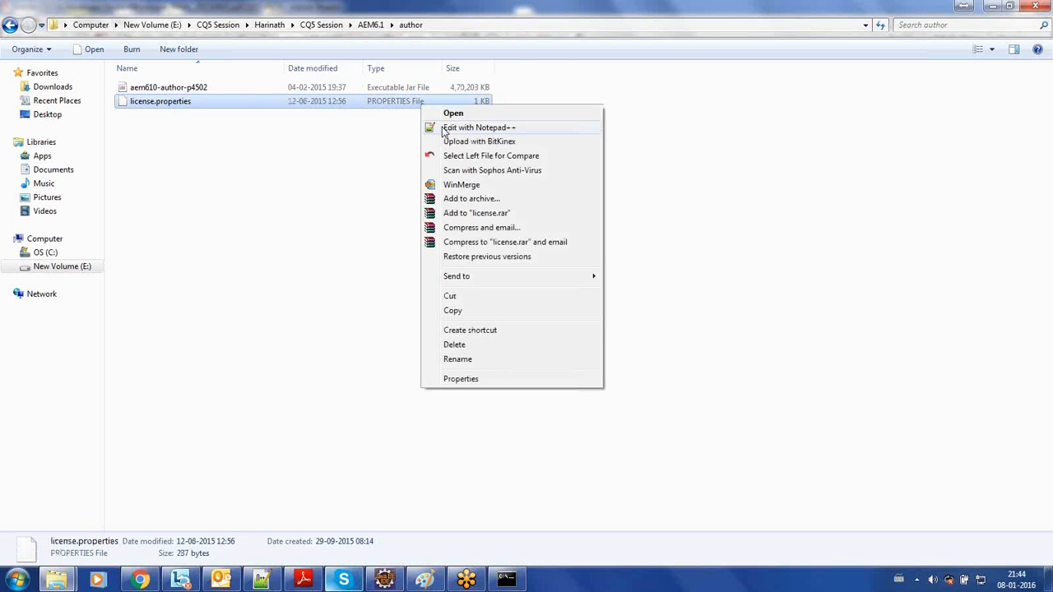
click(443, 130)
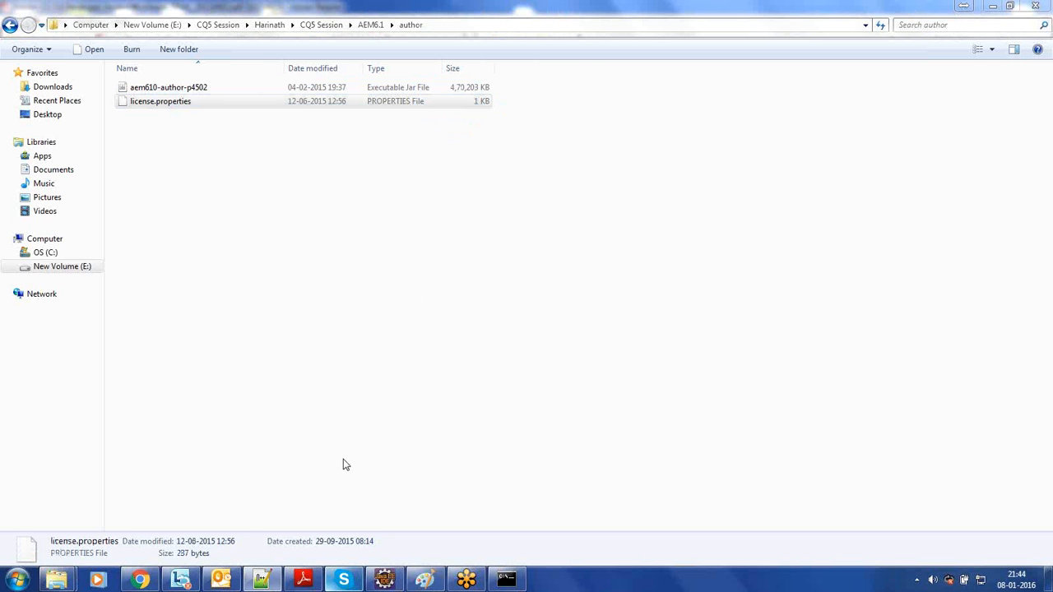
click(263, 581)
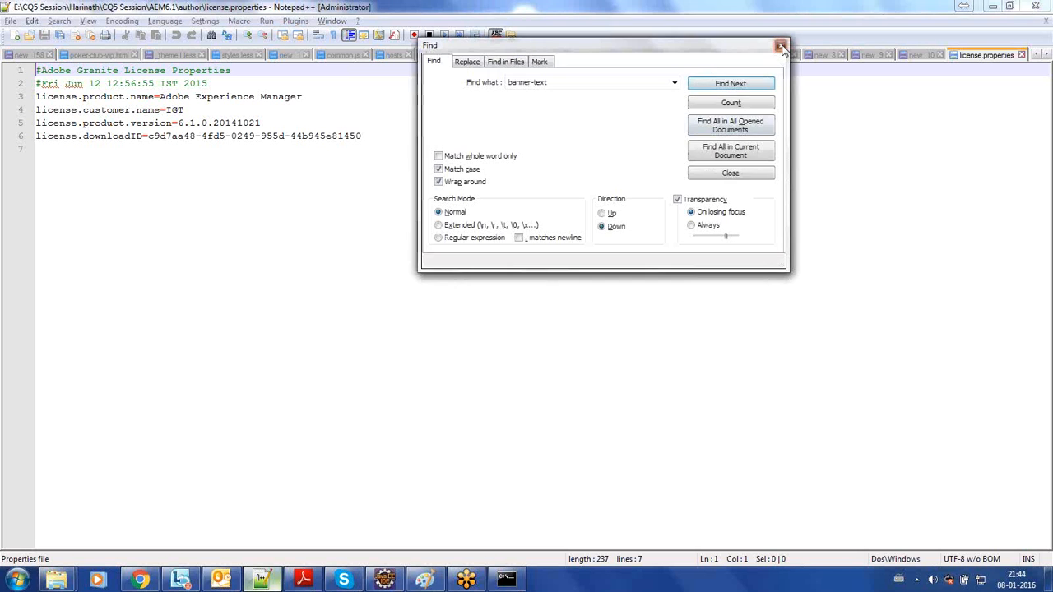
click(780, 46)
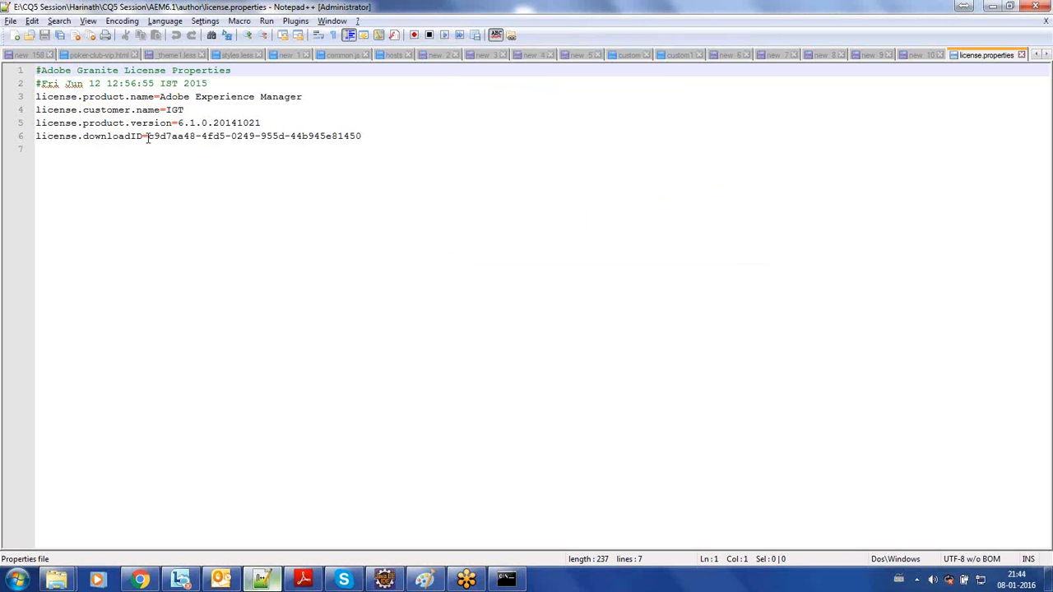
- Examine the download ID, product version, product name and customer name entries in license.properties
drag(148, 138, 285, 116)
click(371, 136)
click(272, 125)
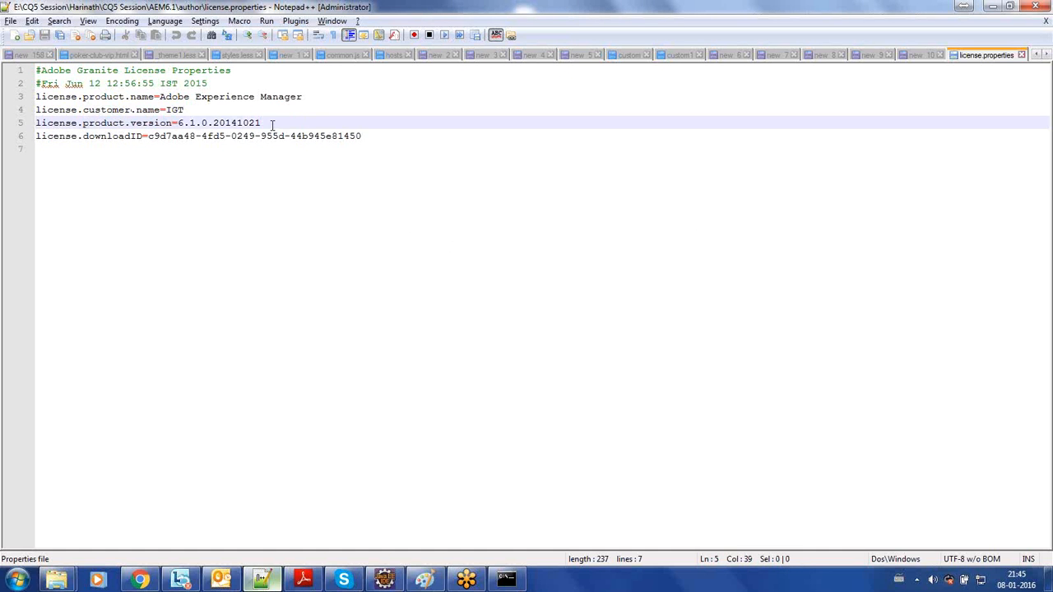
triple_click(263, 125)
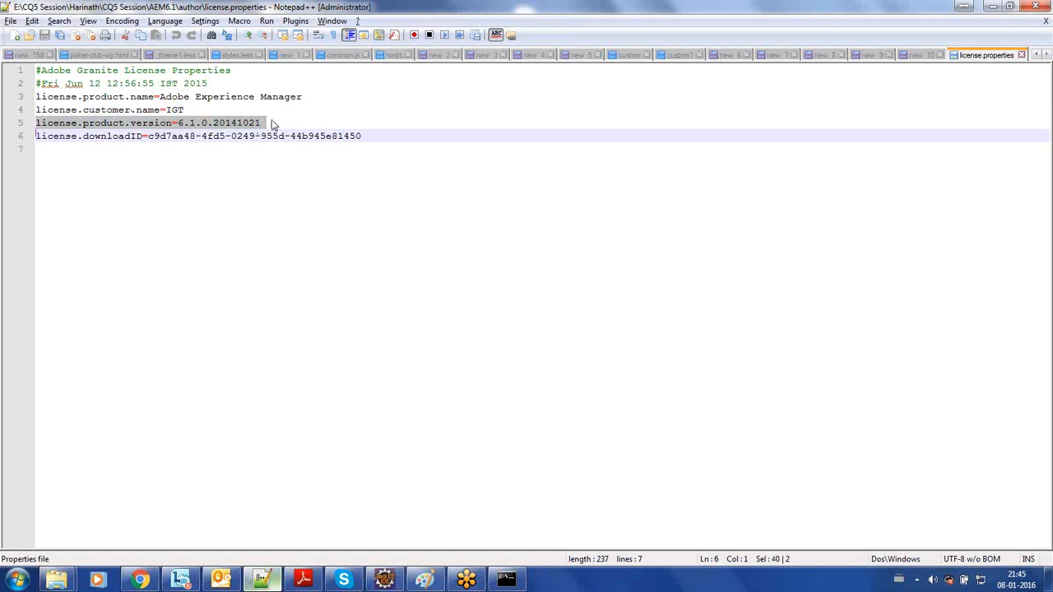
click(270, 122)
drag(270, 122, 176, 123)
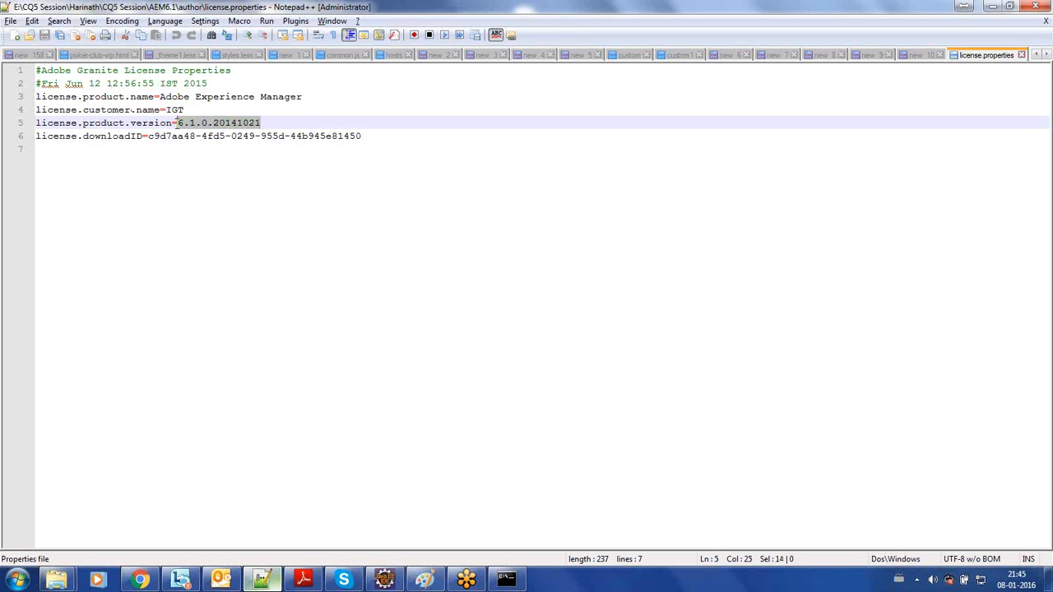
click(175, 110)
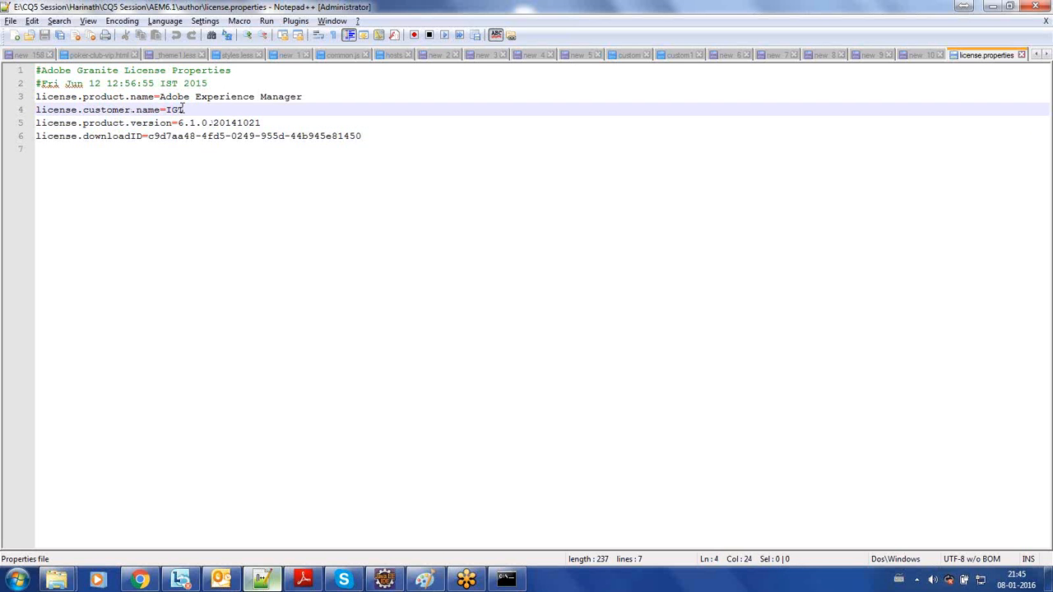
click(223, 96)
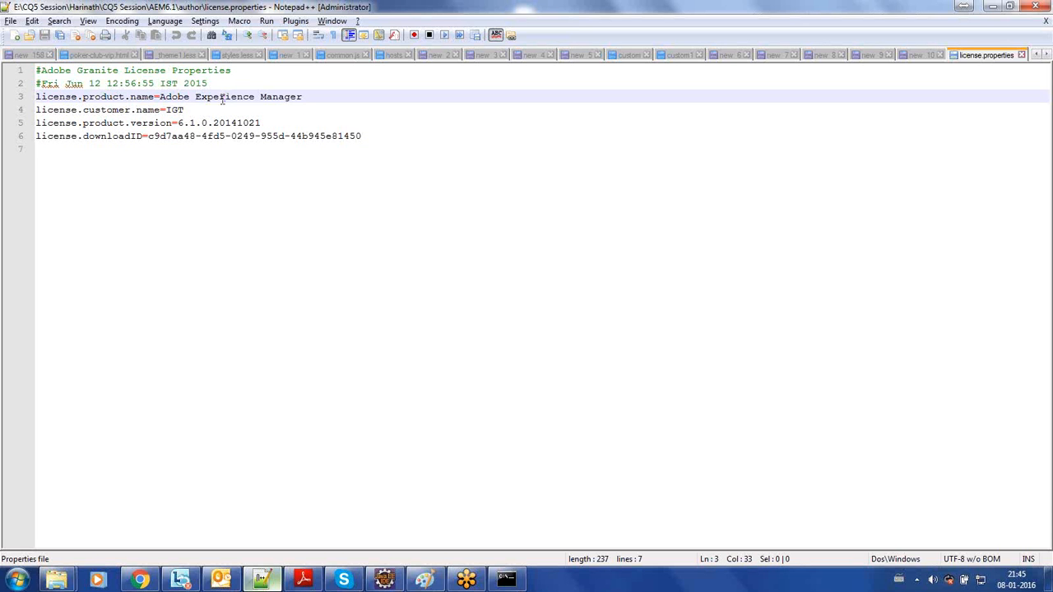
triple_click(223, 96)
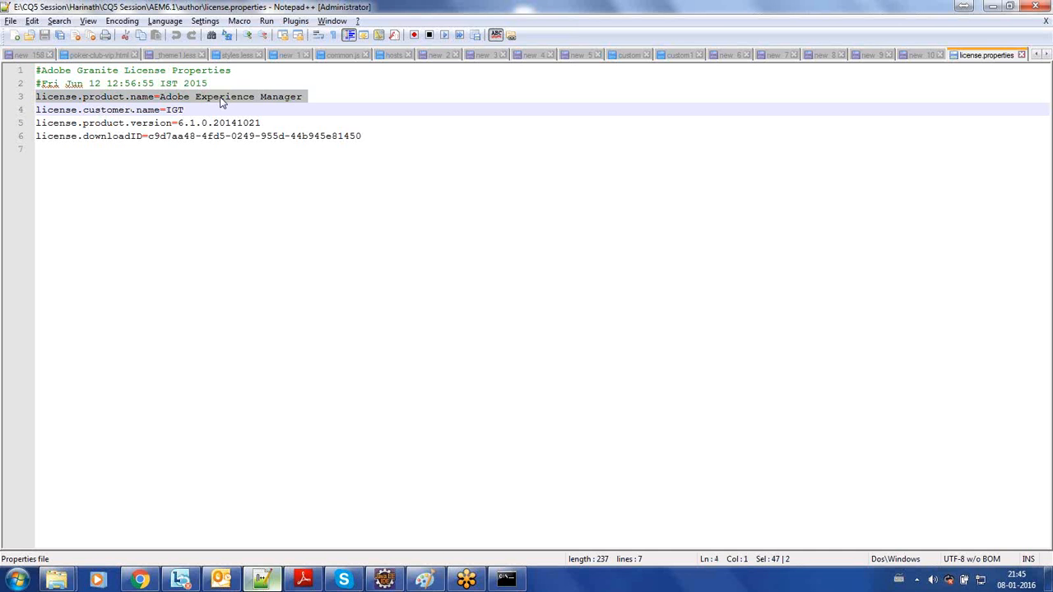
double_click(174, 111)
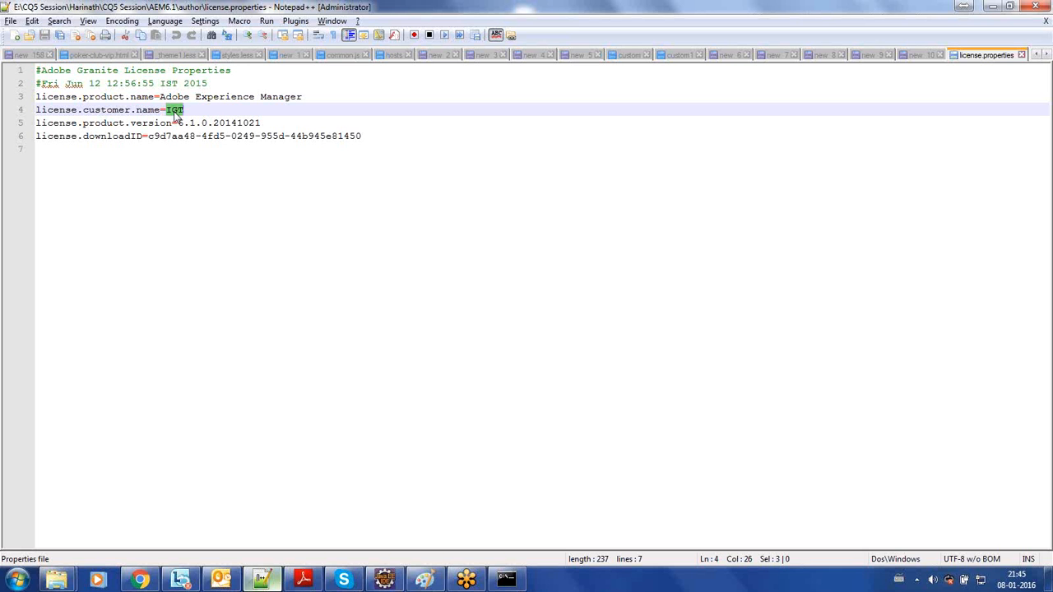
- Switch to Chrome, close the GoToMeeting welcome and download pages, and return to Notepad++
click(140, 581)
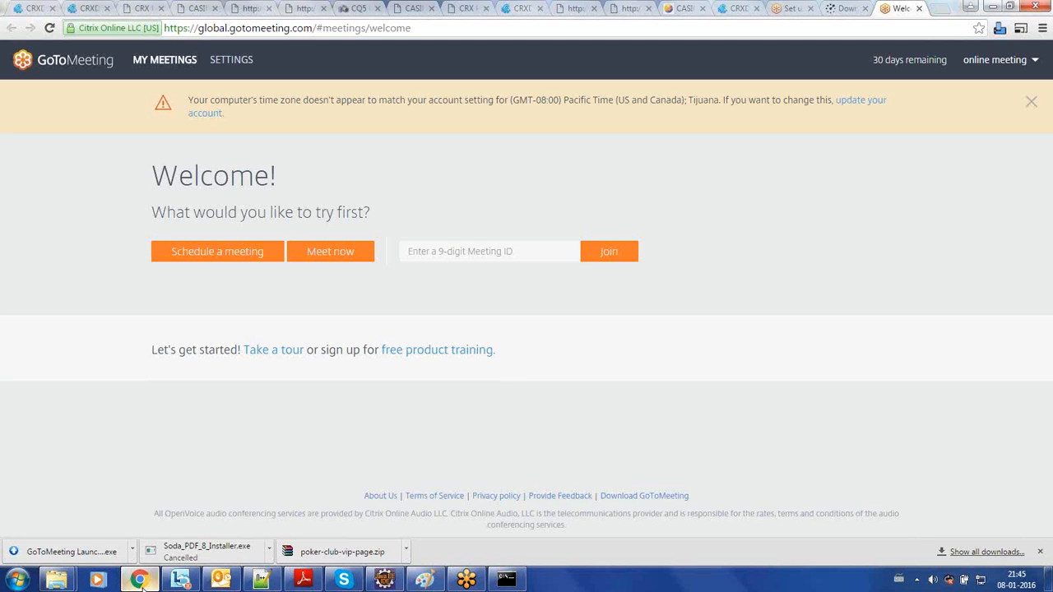
click(919, 9)
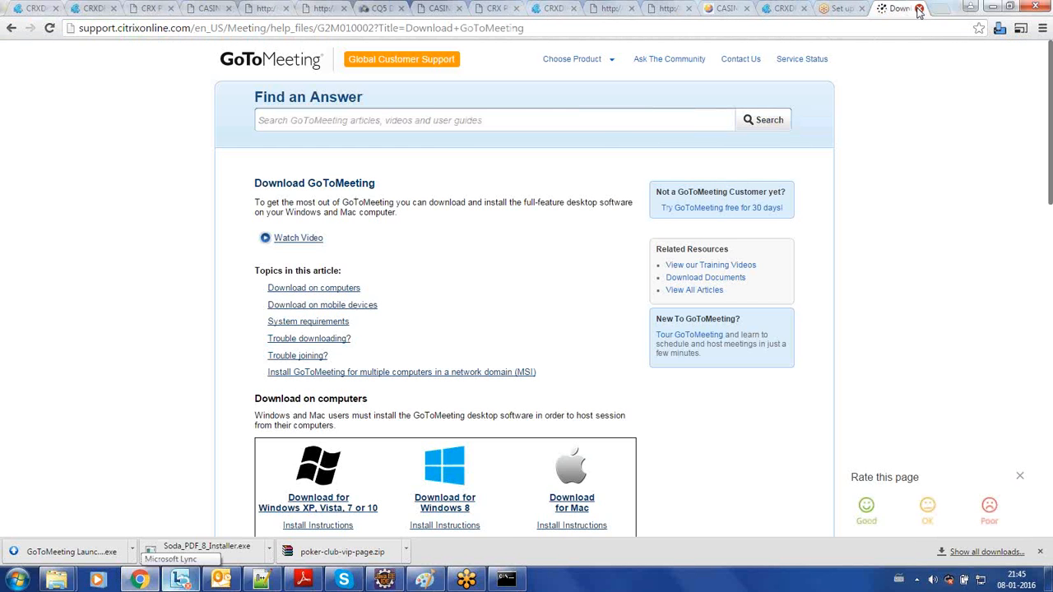
click(919, 9)
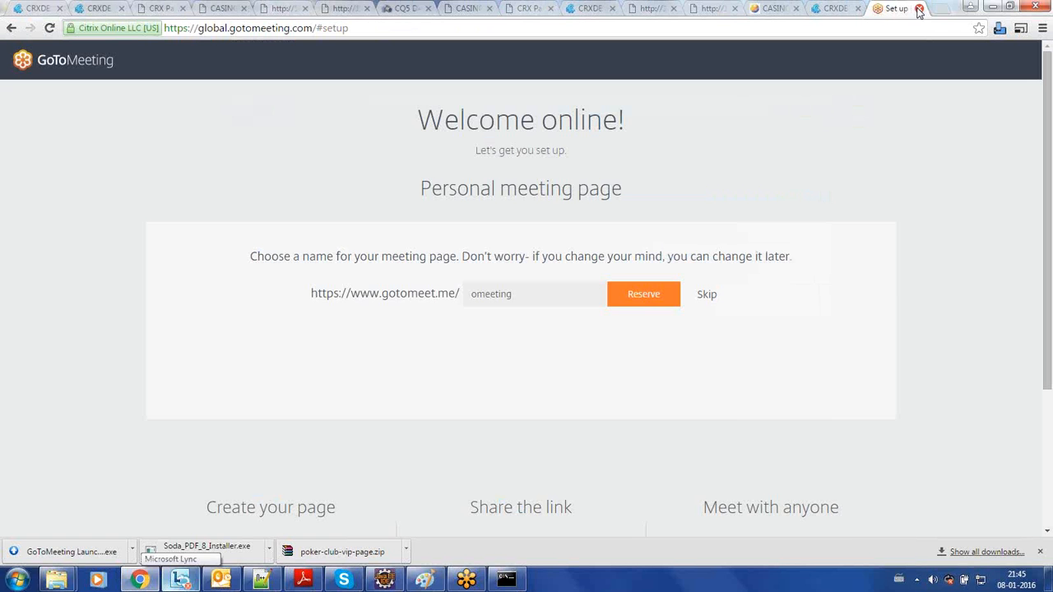
click(994, 8)
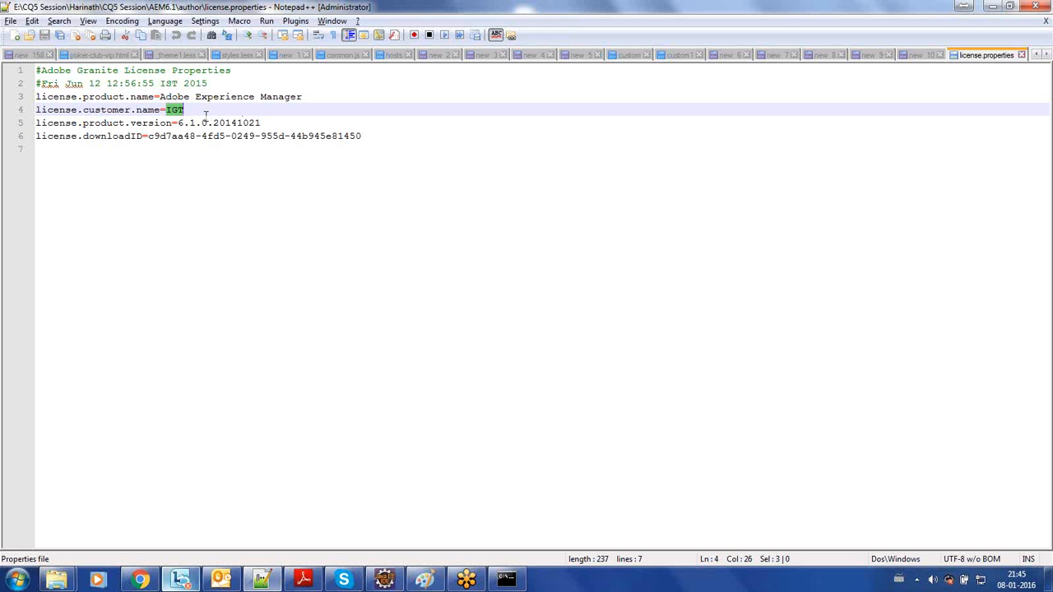
- Recheck the customer name entry, and switch back to the author folder in Windows Explorer to look at the aem610-author-p4502 jar
double_click(181, 109)
click(213, 249)
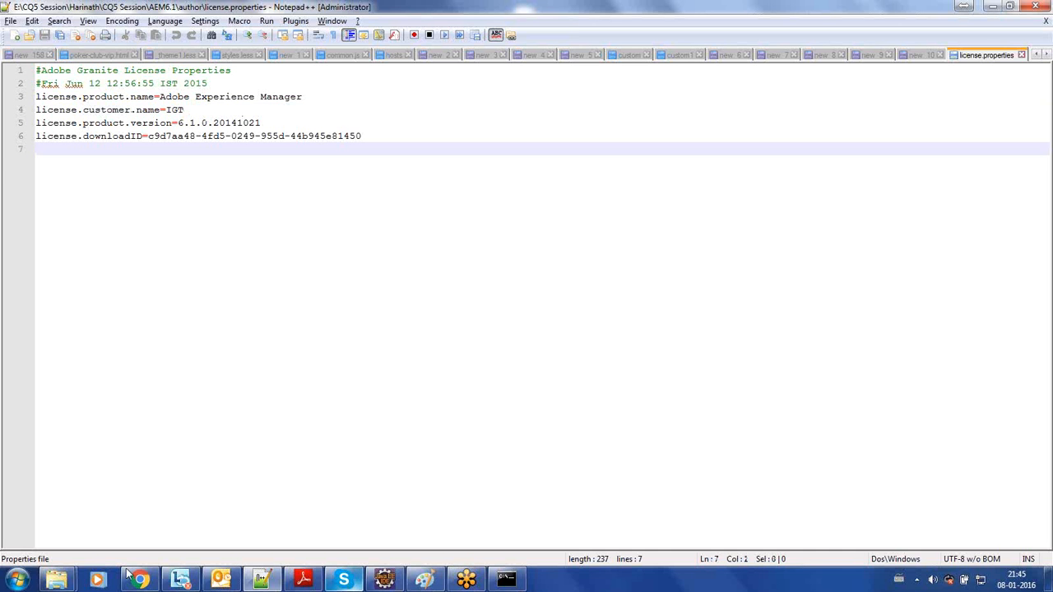
click(80, 581)
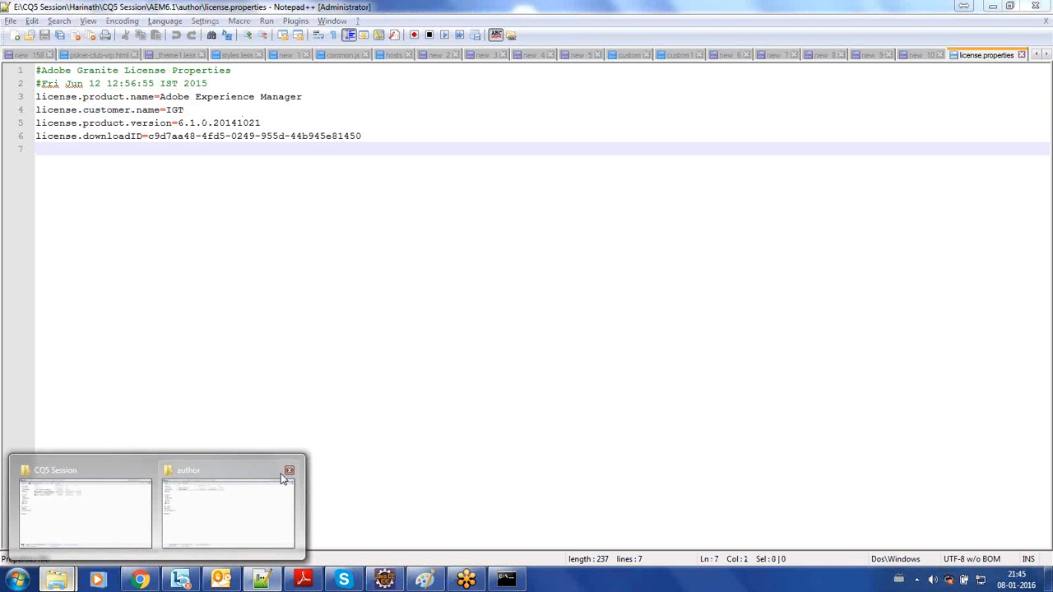
mouse_move(289, 475)
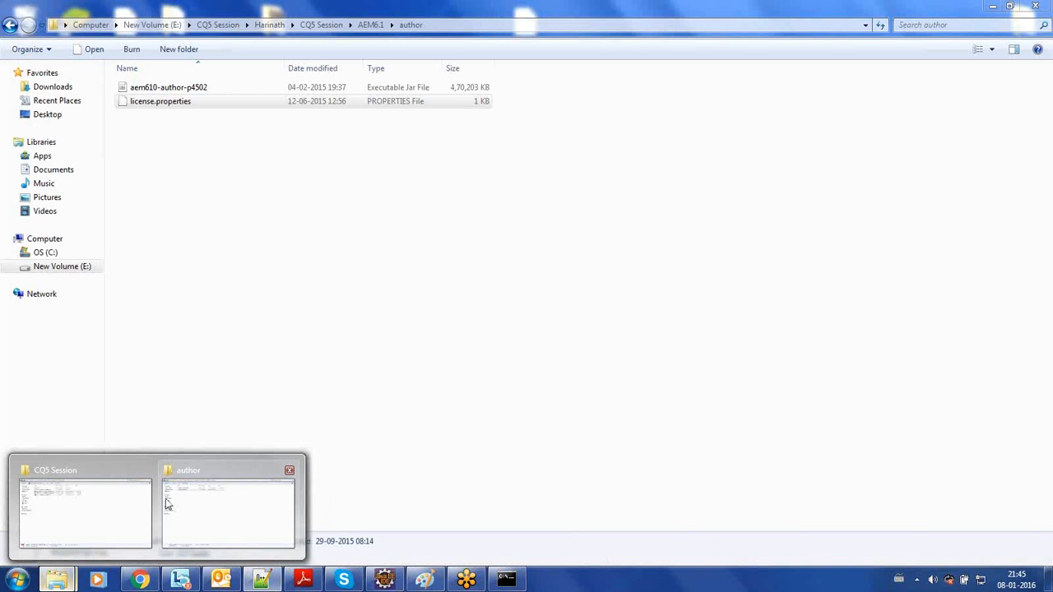
mouse_move(88, 518)
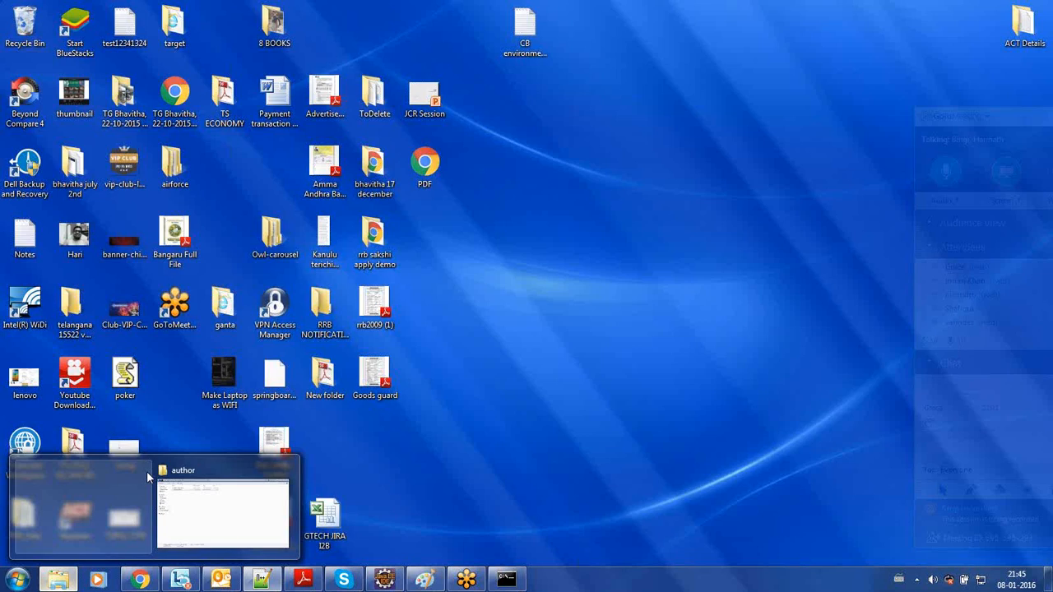
click(226, 510)
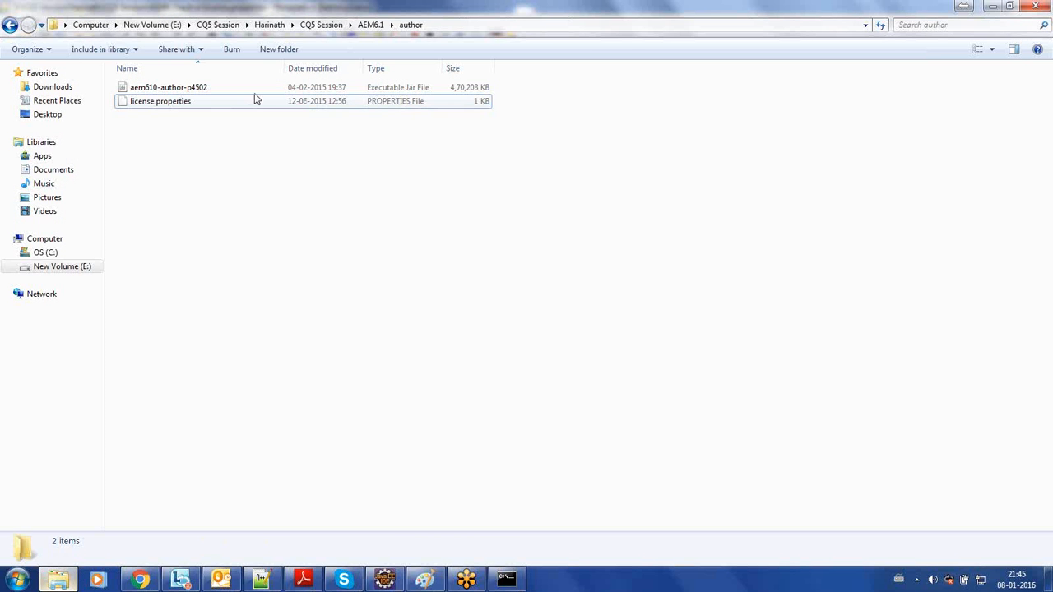
click(259, 89)
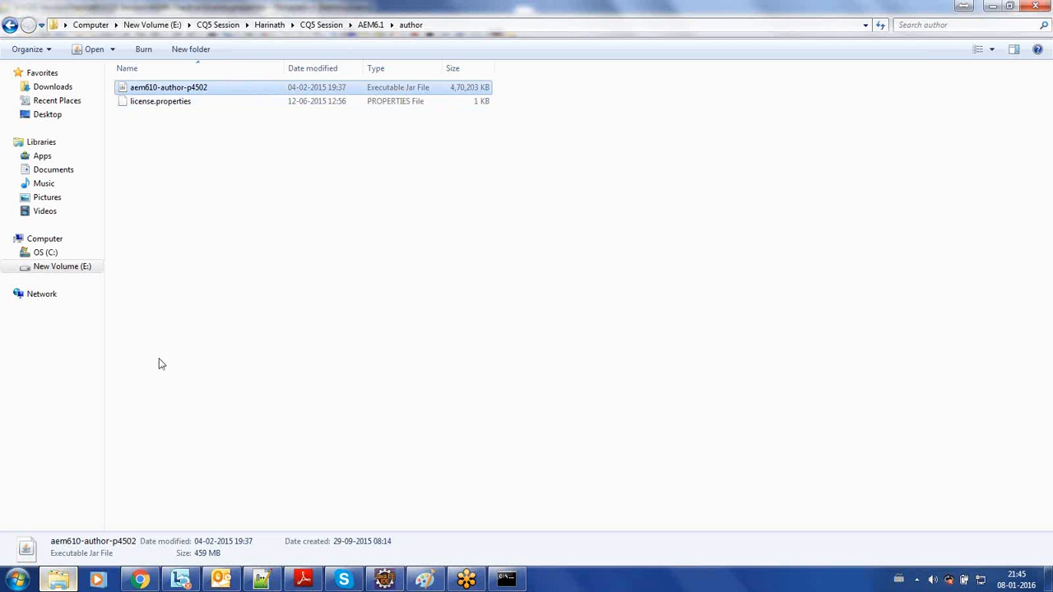
click(300, 312)
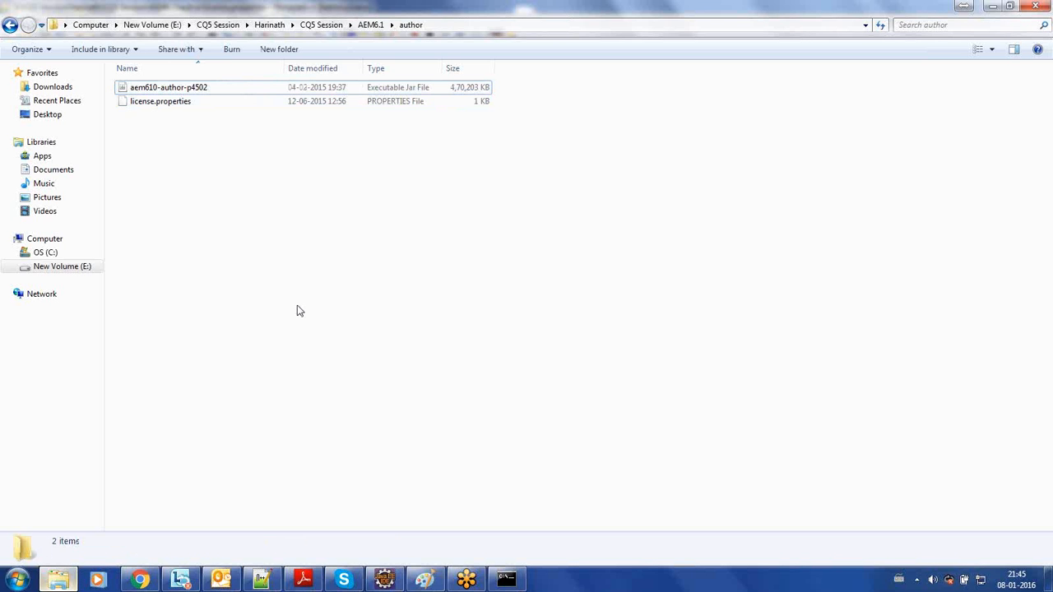
- Launch Paint by running mspaint and maximize its window
key(super+r)
text(mspaint)
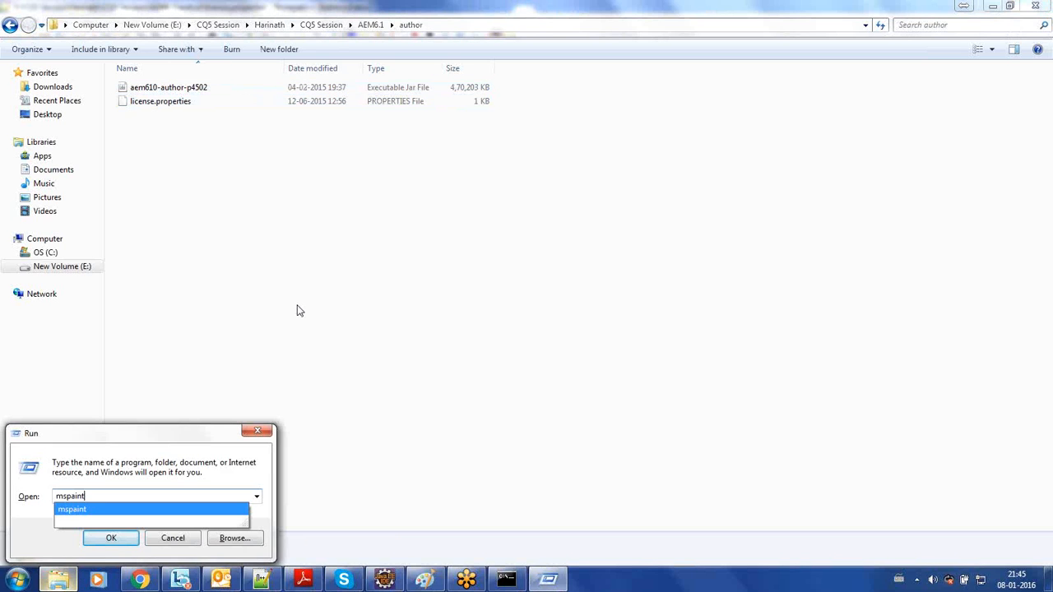
key(Return)
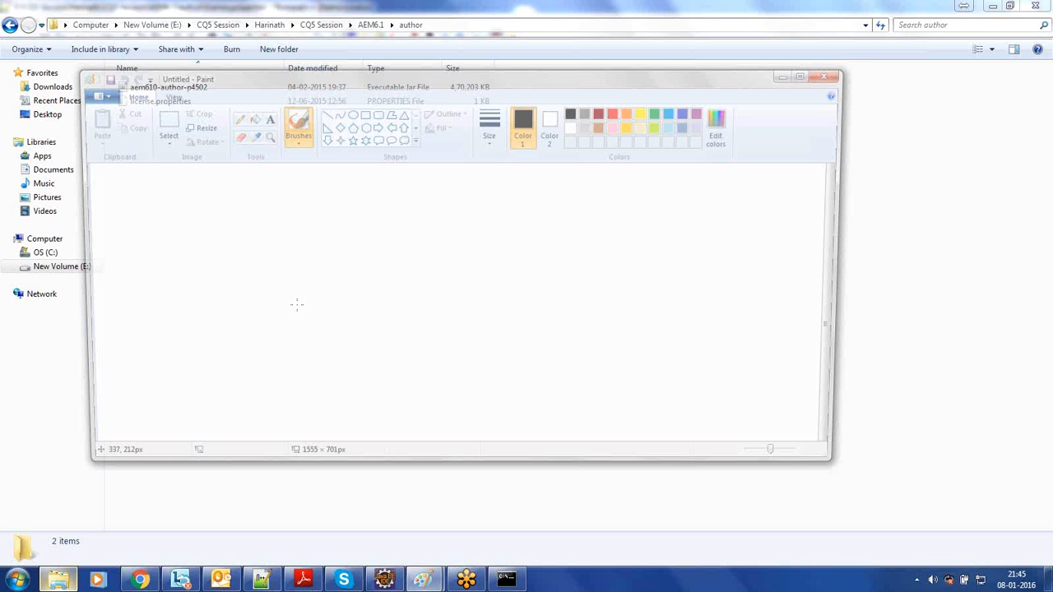
key(alt+space)
key(x)
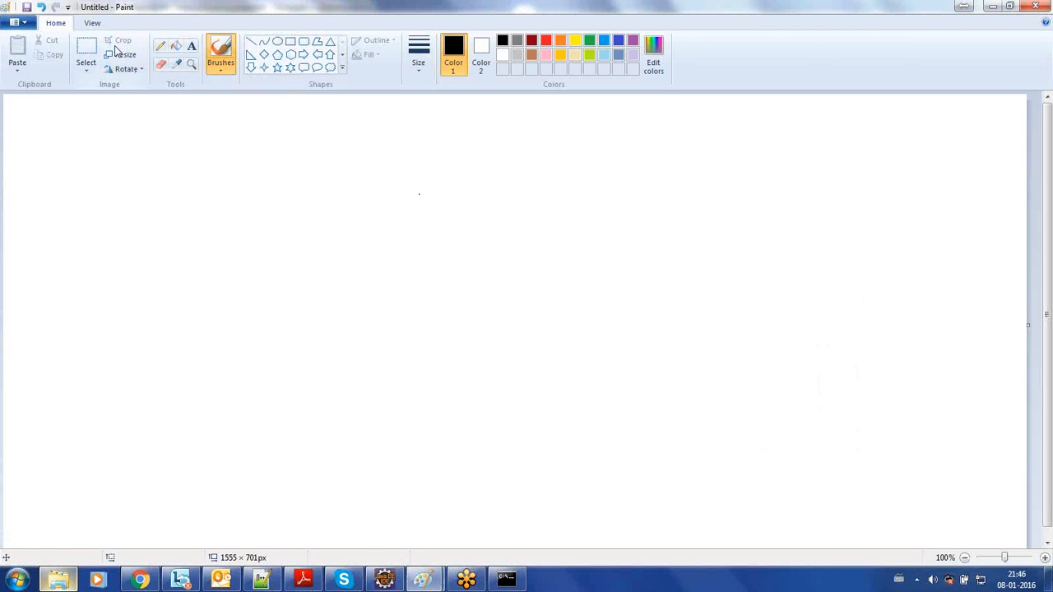
- Add a large text box near the canvas's upper-left corner with the text "1. just double click your jar file"
click(190, 45)
click(36, 118)
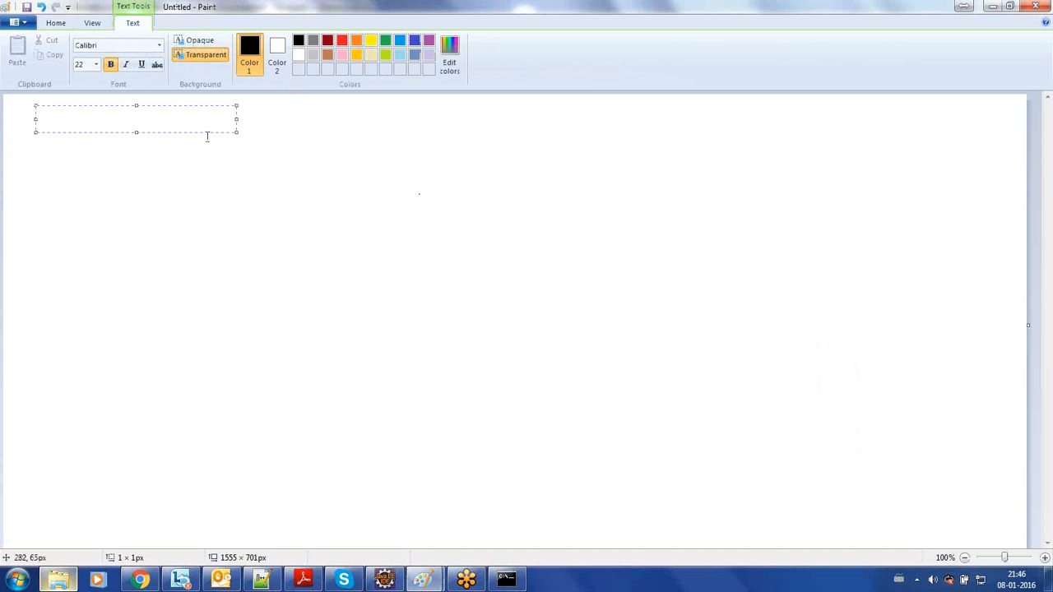
drag(237, 132, 802, 442)
text(1.)
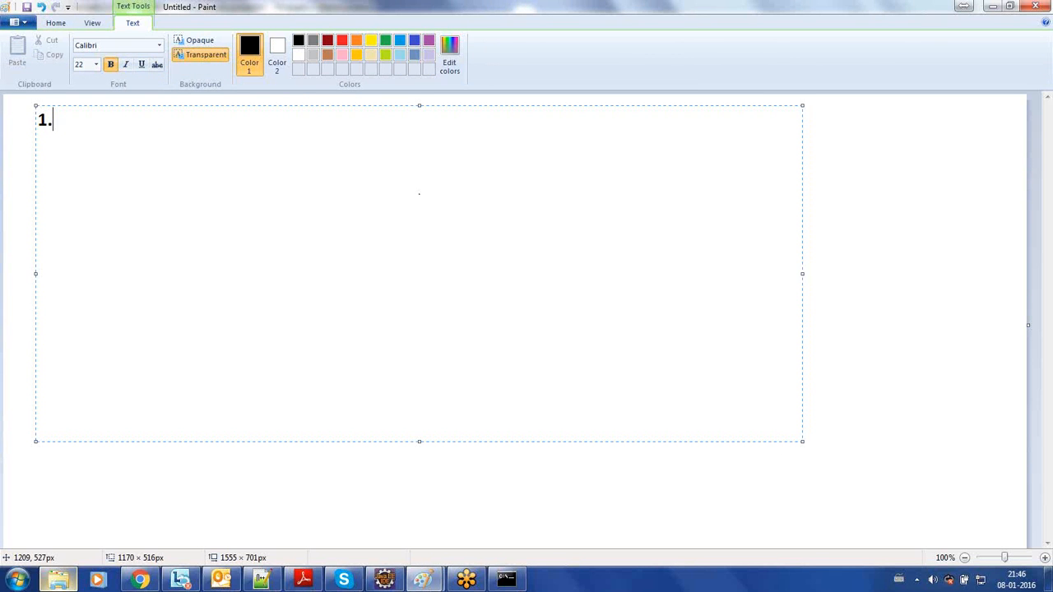
text( just doub)
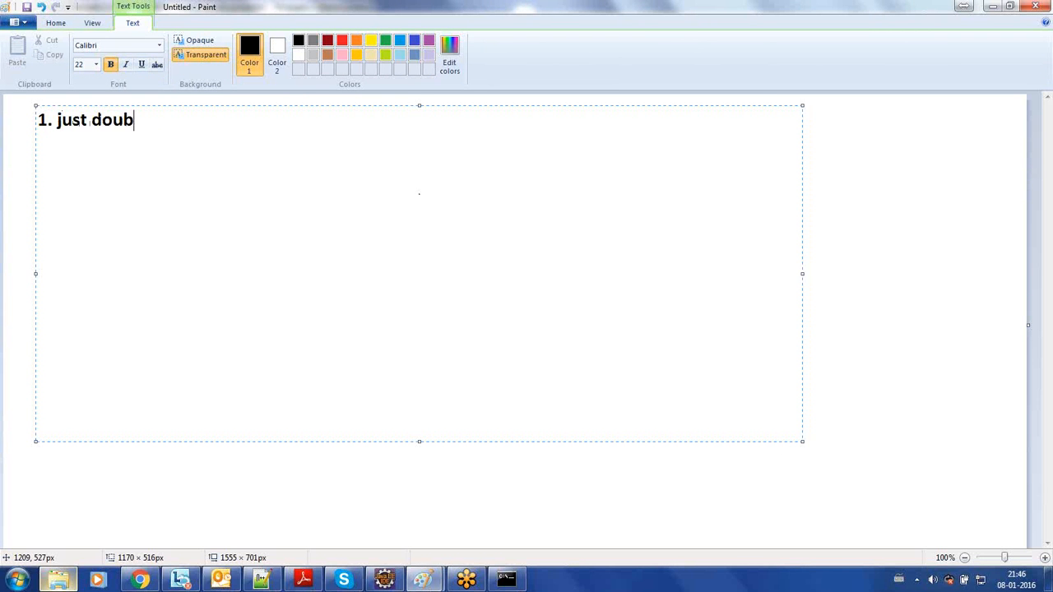
text(le click y)
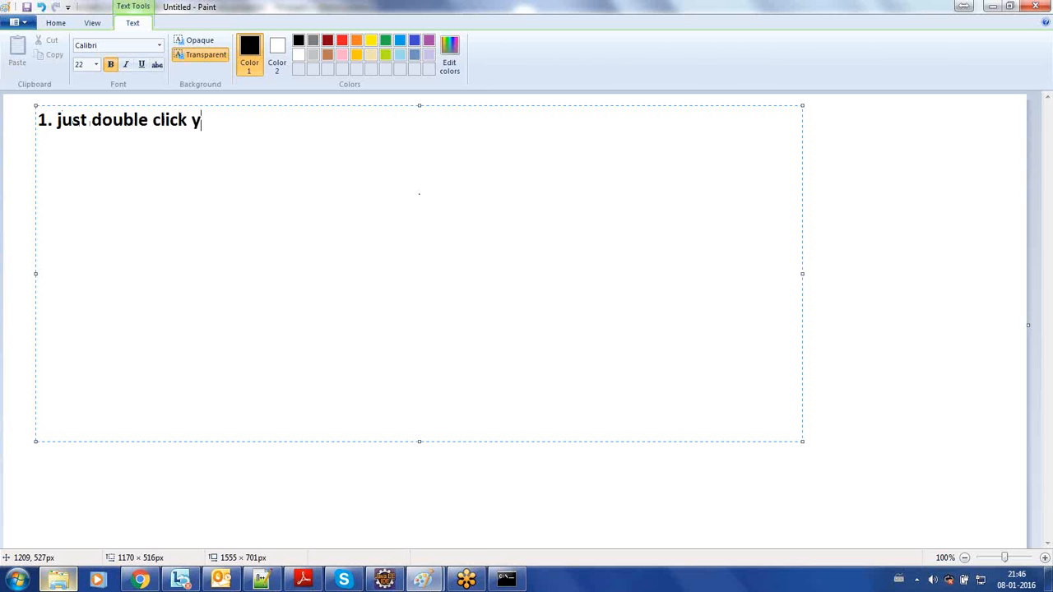
text(our jar file)
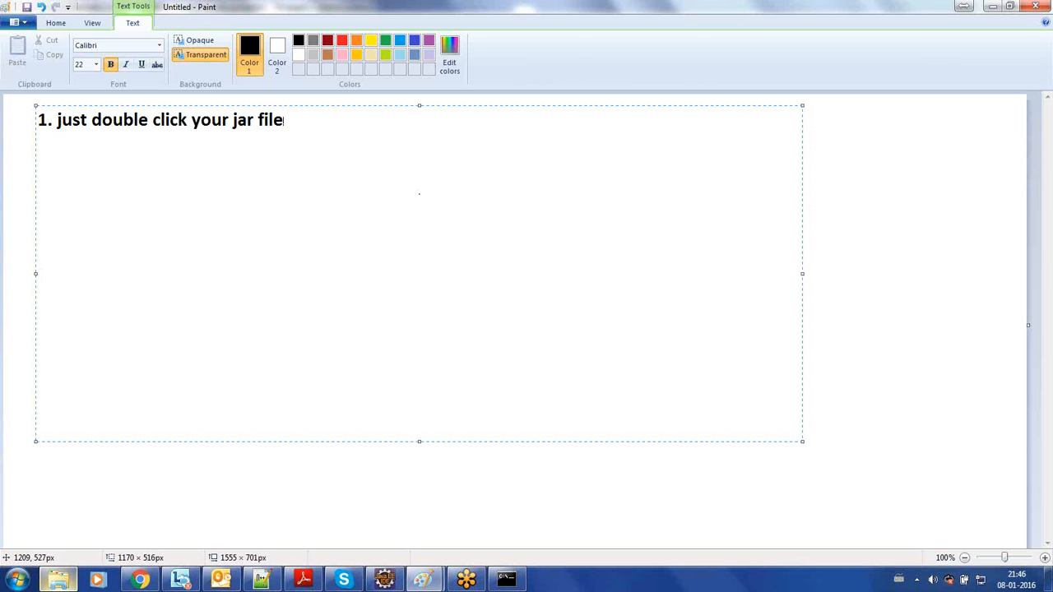
- Add a second list item reading "2. From command line as in command mode", separated from the first by a blank line
key(Return)
key(Return)
text(2. Fro)
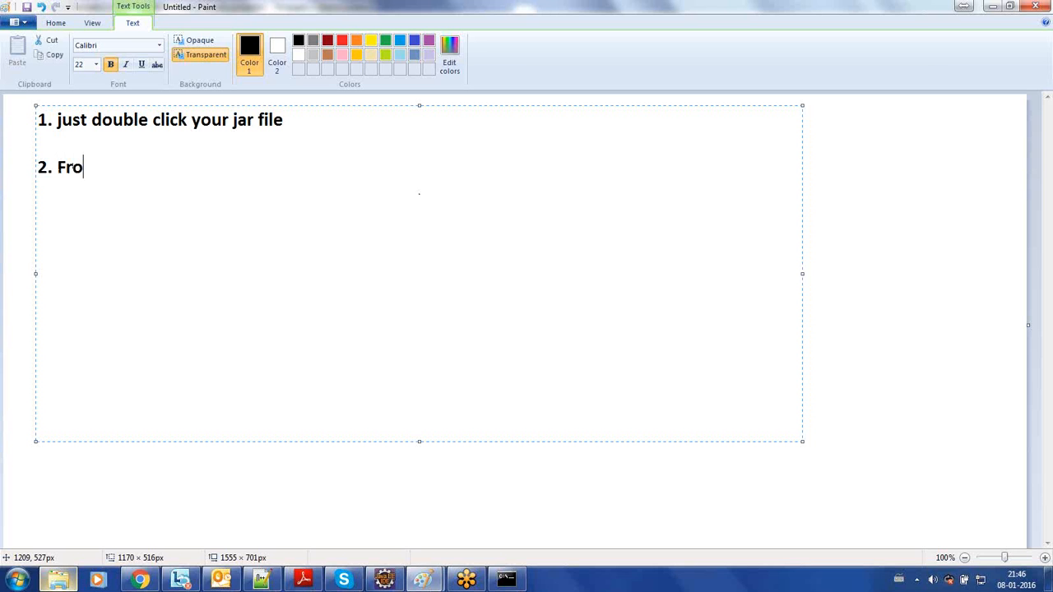
text(m comm)
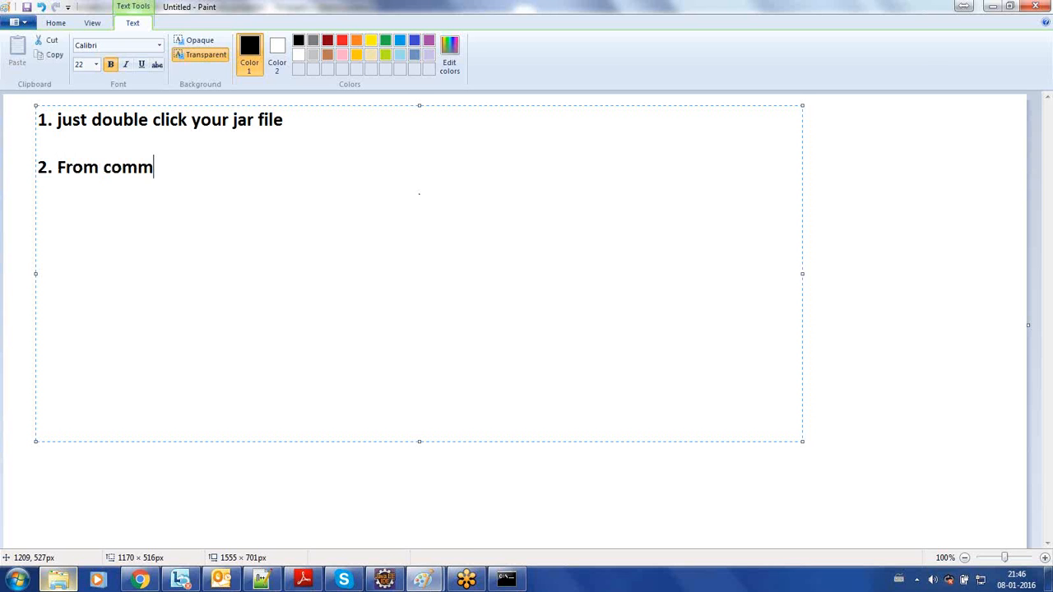
text(and line as )
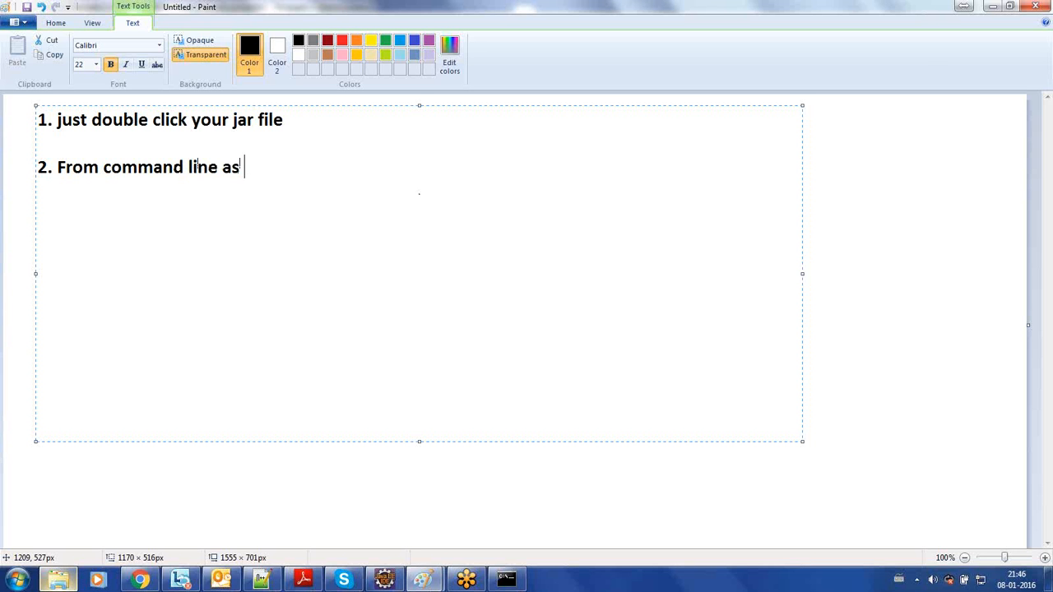
text(in command mode)
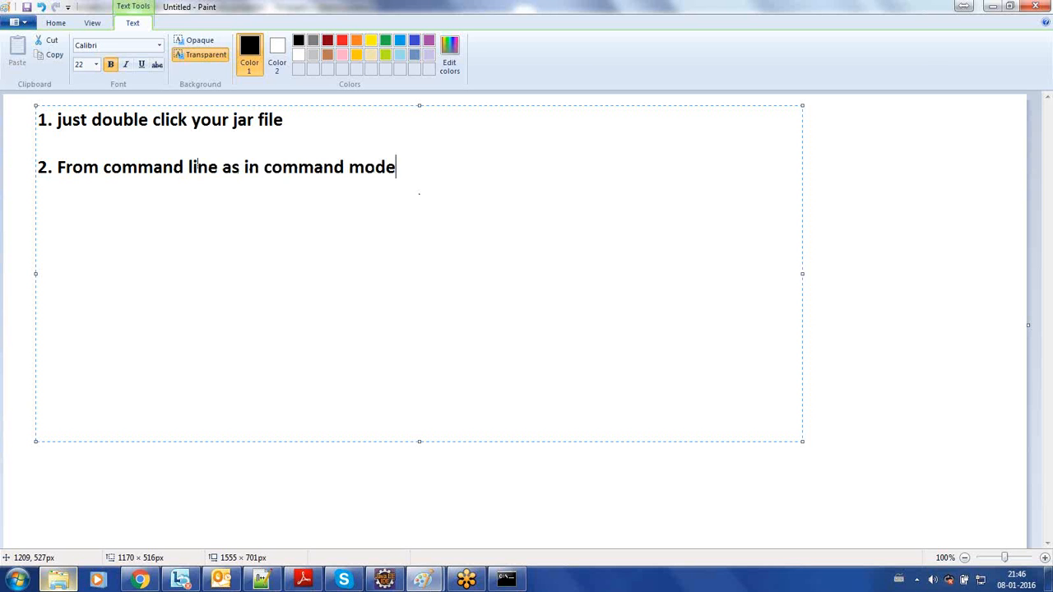
- Copy the second item's text into a new item numbered 3, one blank line below it
key(Return)
key(Return)
key(Up)
key(Up)
key(Right)
key(Right)
key(Right)
key(shift+End)
key(ctrl+c)
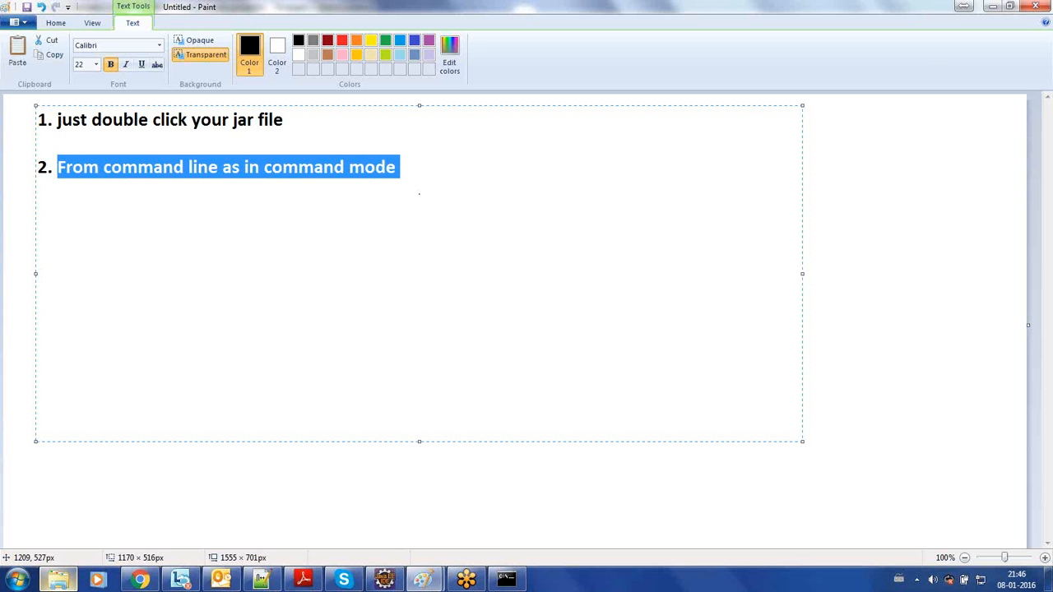
key(Down)
key(Down)
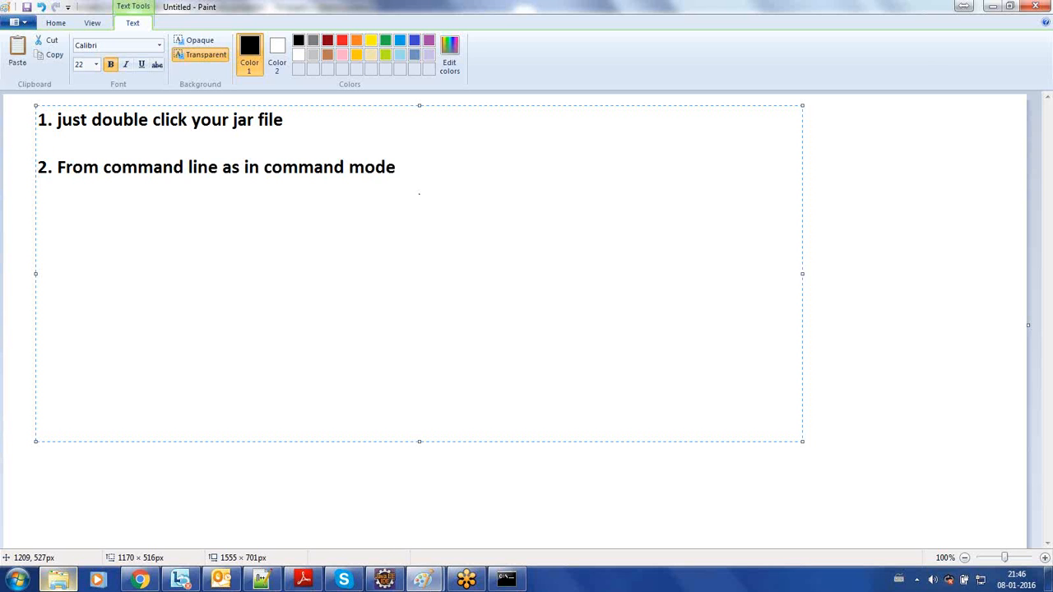
text(3.)
key(ctrl+v)
key(Return)
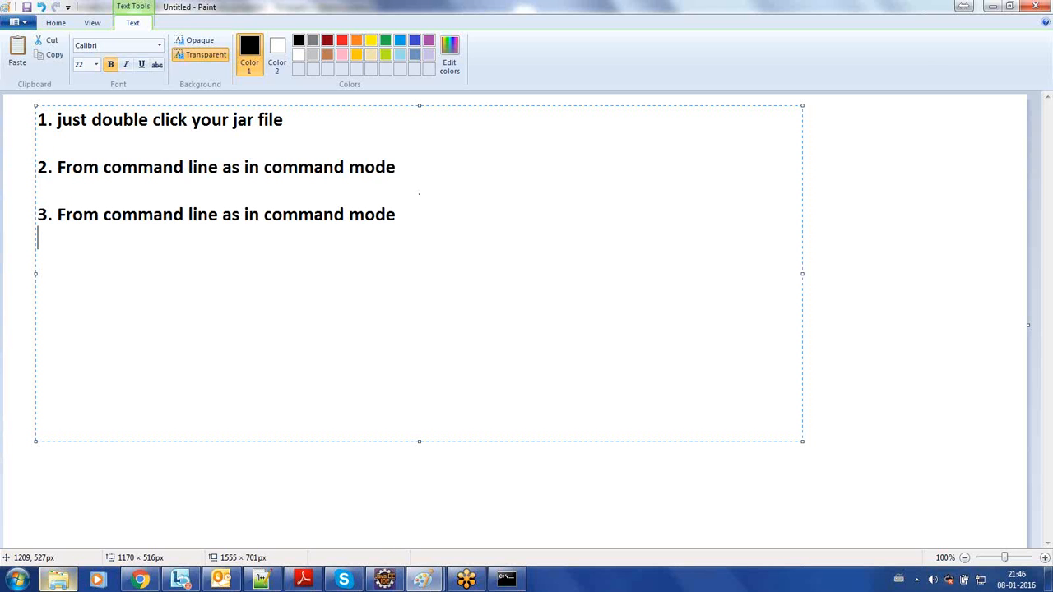
- Append "+ GUI mode" to the end of the third item
click(464, 210)
text(+ GUI mode)
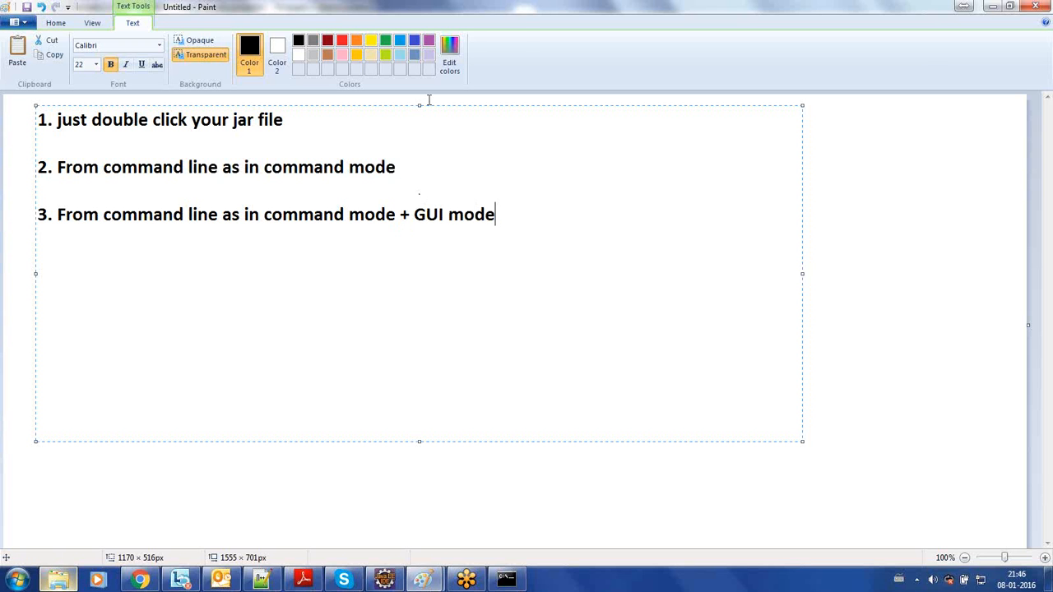
- Append "(GUI Mode)" to the end of the first item, after "jar file"
click(355, 118)
text(())
key(Left)
key(Left)
text(GUI Mode)
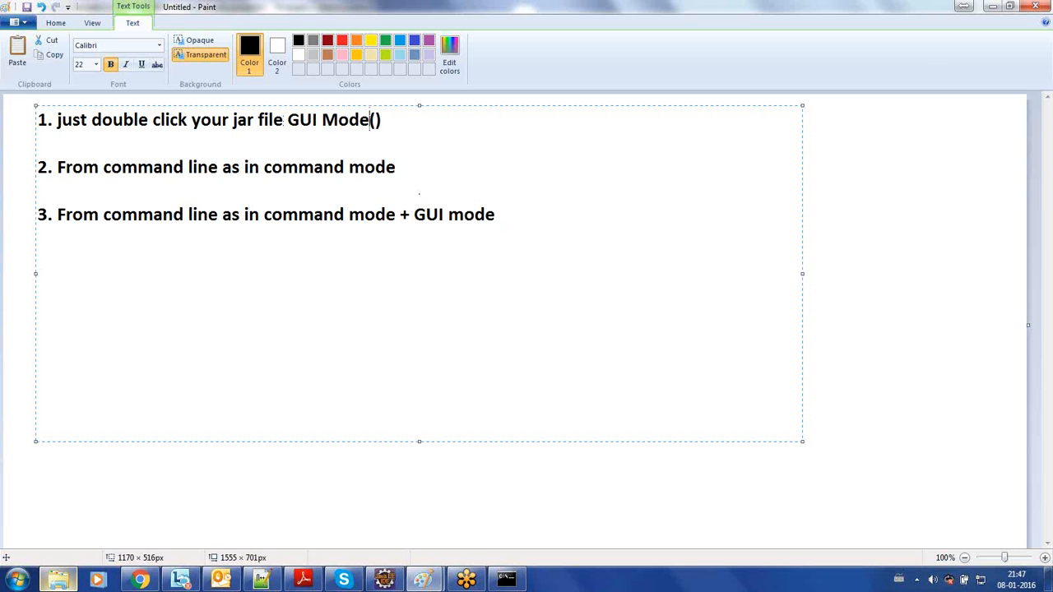
key(Delete)
text(()
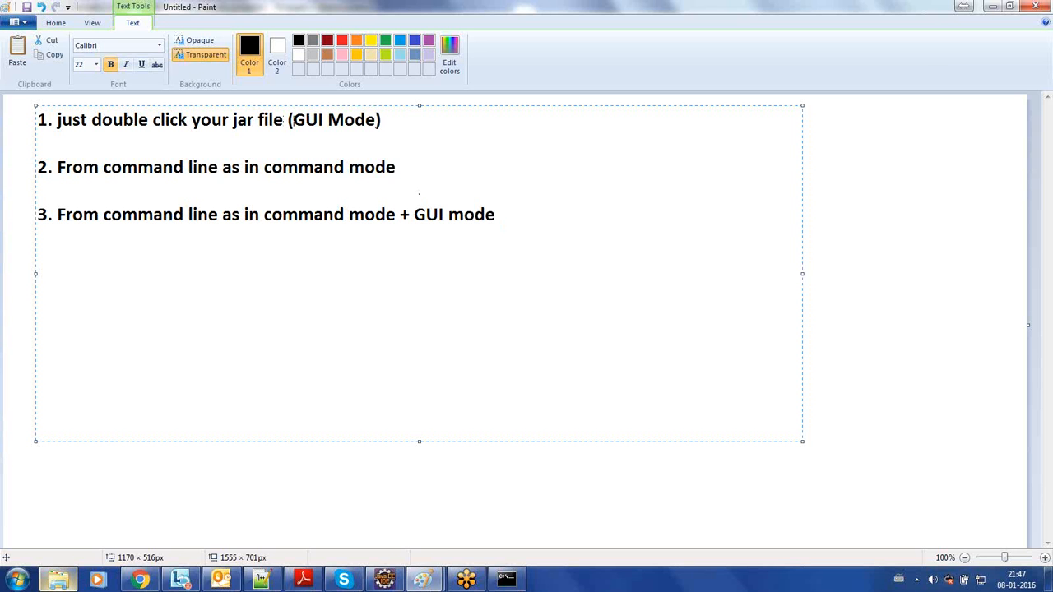
click(309, 181)
click(309, 214)
triple_click(309, 215)
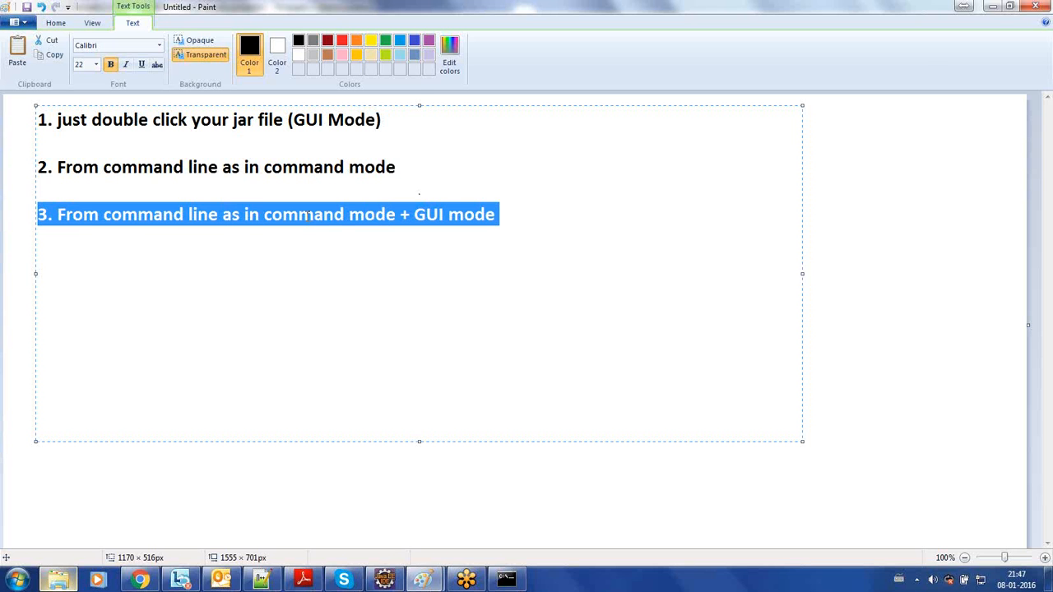
triple_click(197, 119)
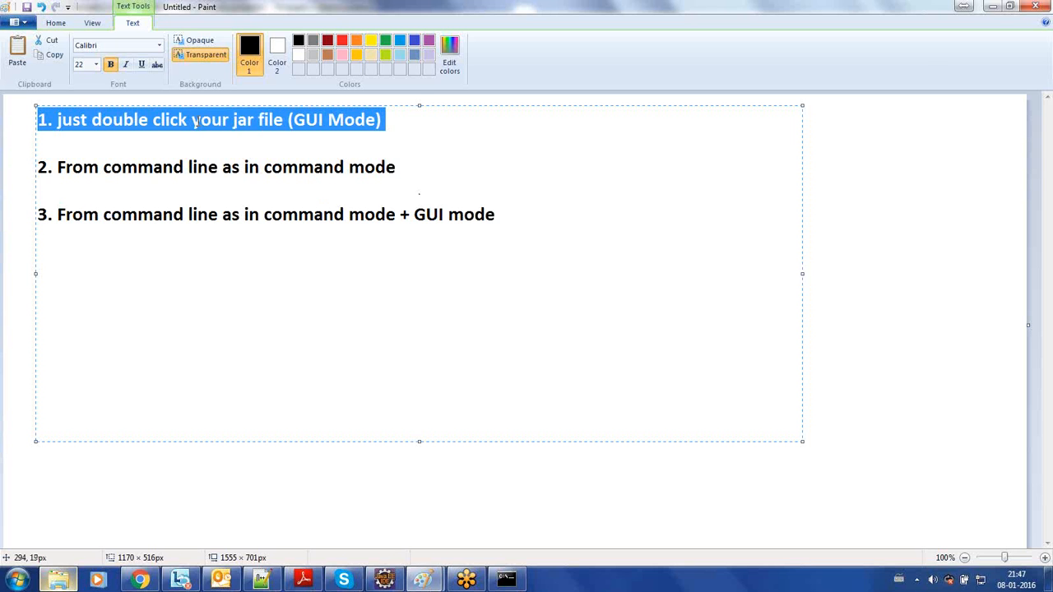
key(Down)
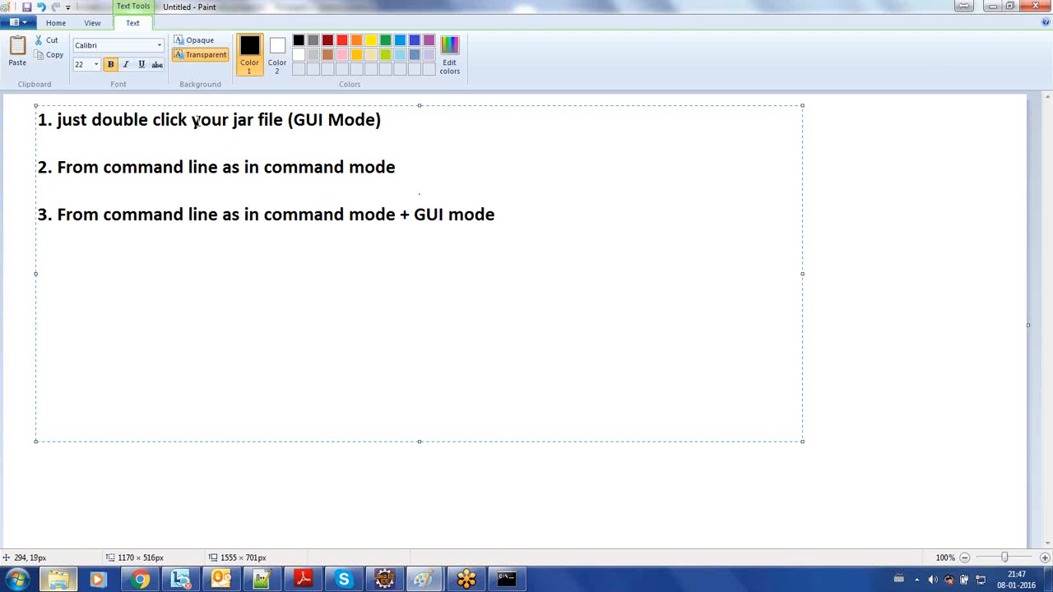
- Switch to the author folder in Windows Explorer and launch the aem610-author-p4502 jar file
click(70, 582)
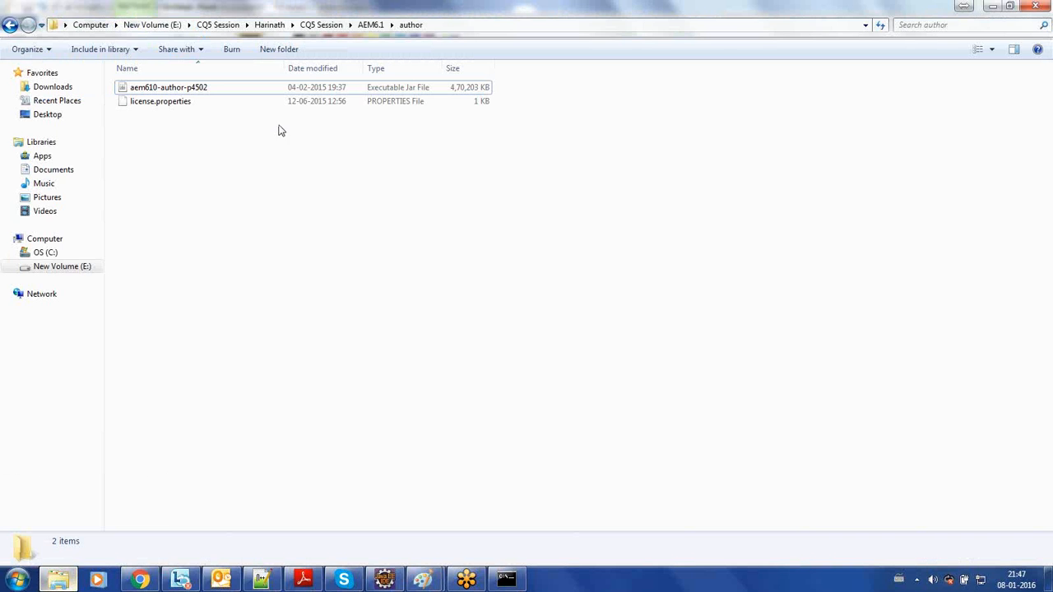
click(303, 92)
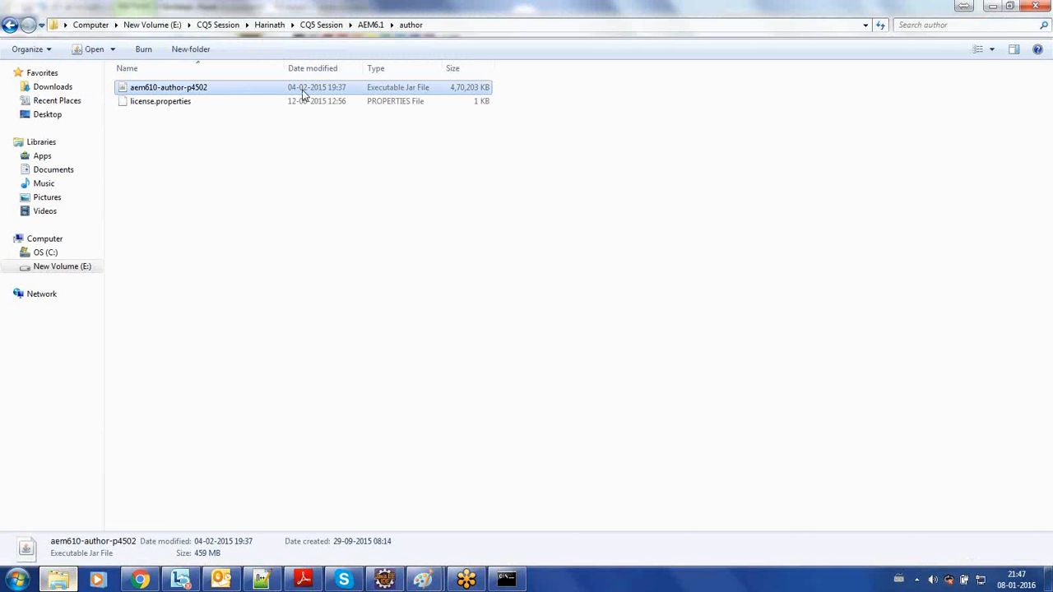
click(274, 153)
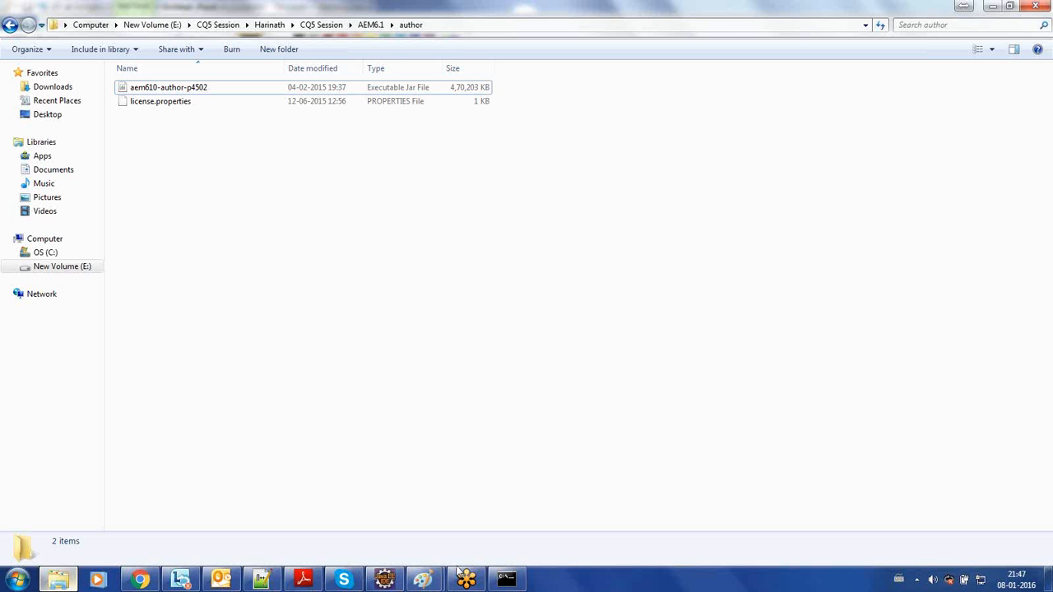
double_click(295, 91)
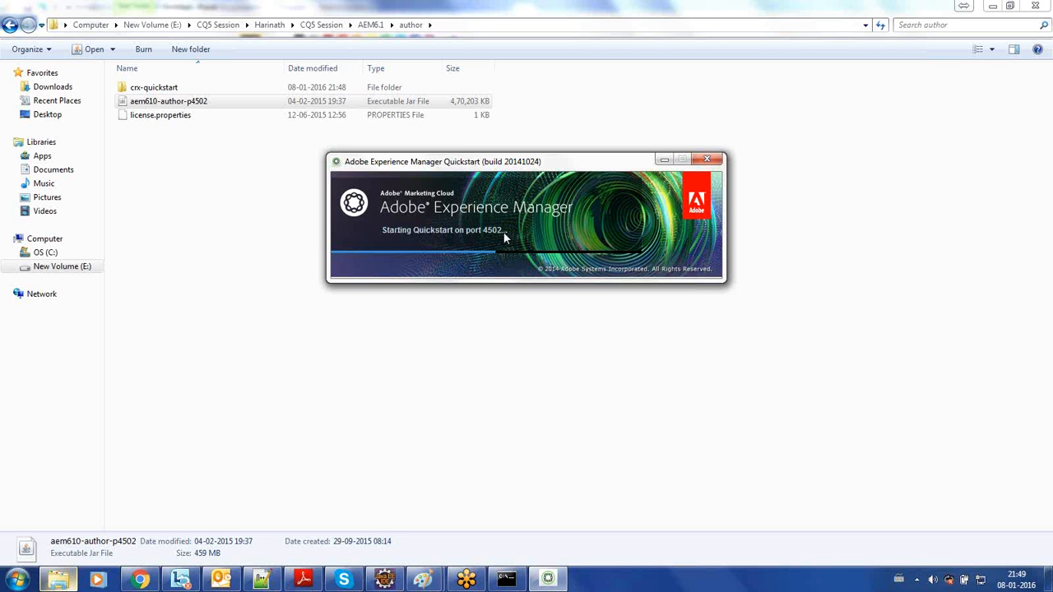
click(218, 103)
- Switch to the Paint window with the startup list and add the line "<CQ server version ->" below the third item
click(428, 582)
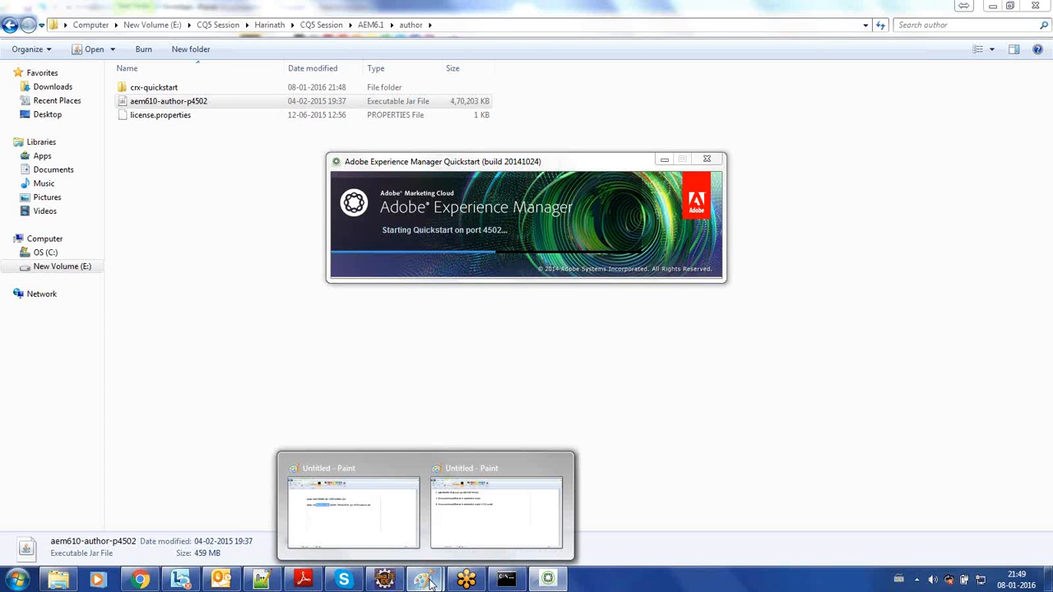
mouse_move(463, 526)
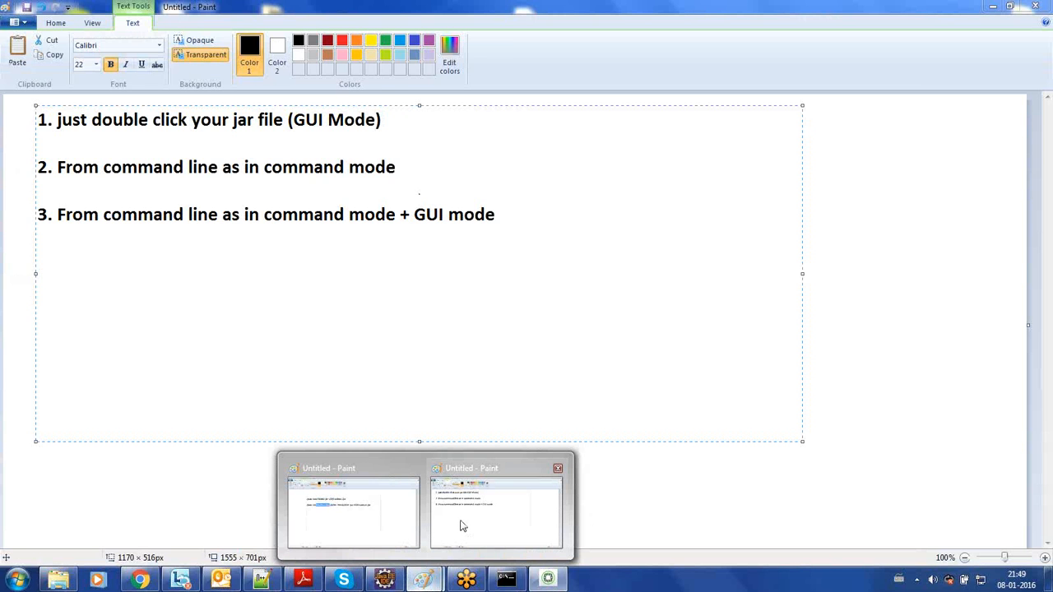
mouse_move(385, 527)
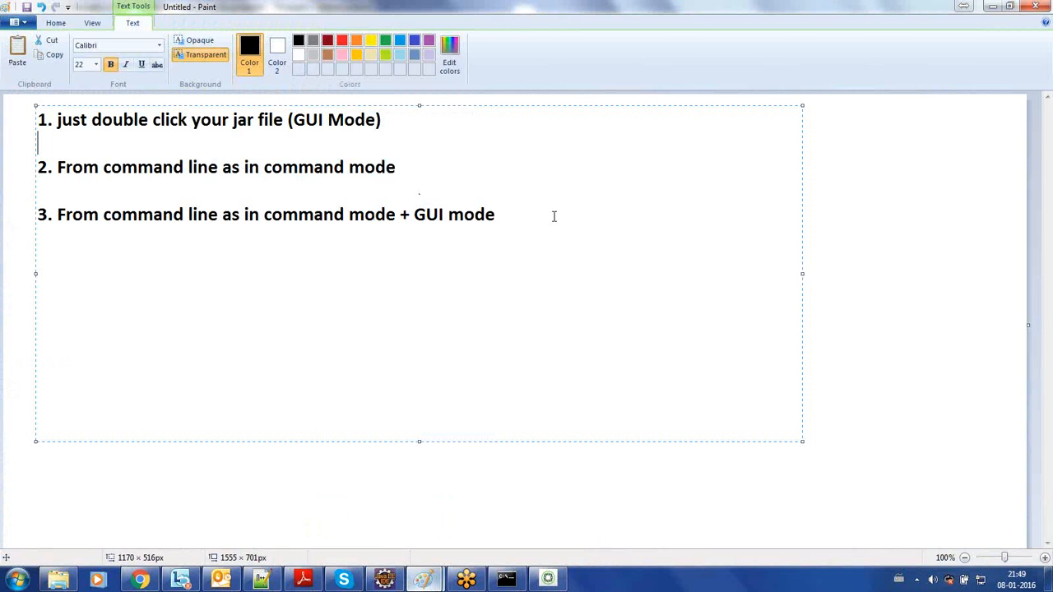
click(555, 214)
key(Return)
key(Return)
text(<>)
text(CQ s)
text(erver)
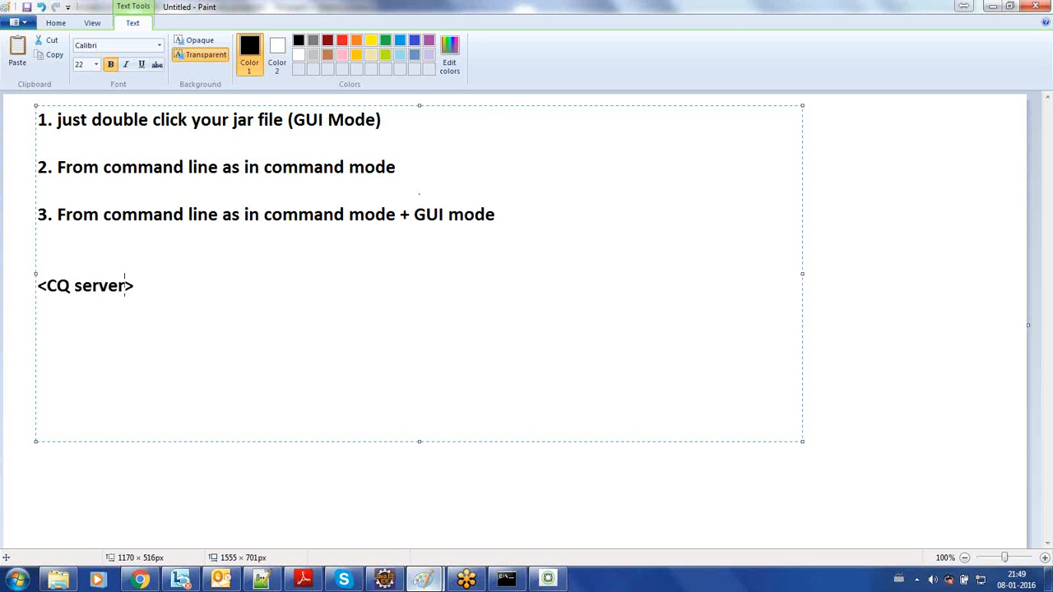
text(version)
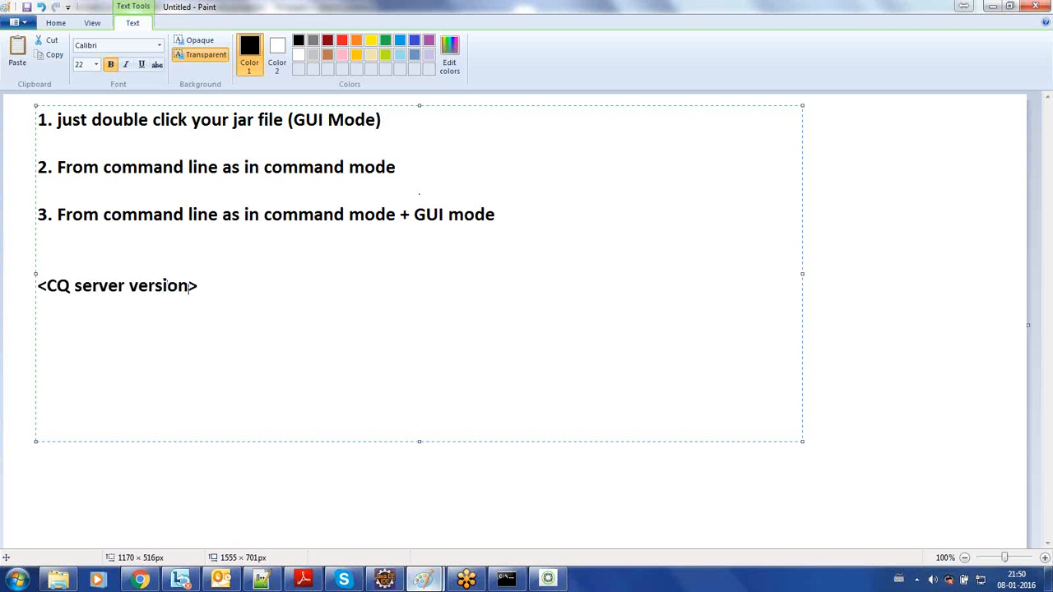
text(-)
key(Left)
key(Right)
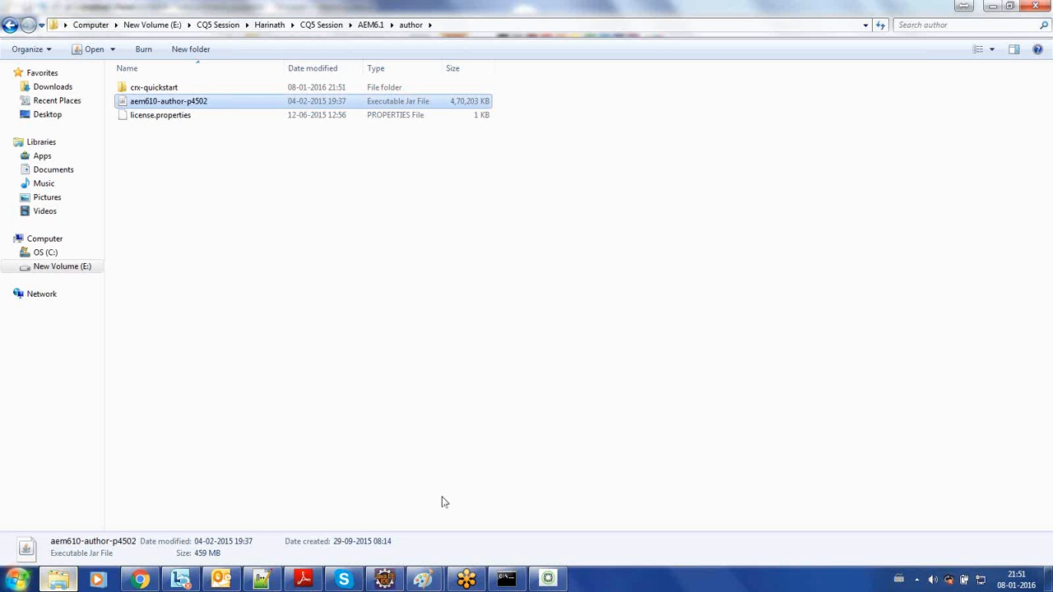
- Return to the Paint startup notes and add a red text box of about 426 × 276 px to the right of the list
click(433, 582)
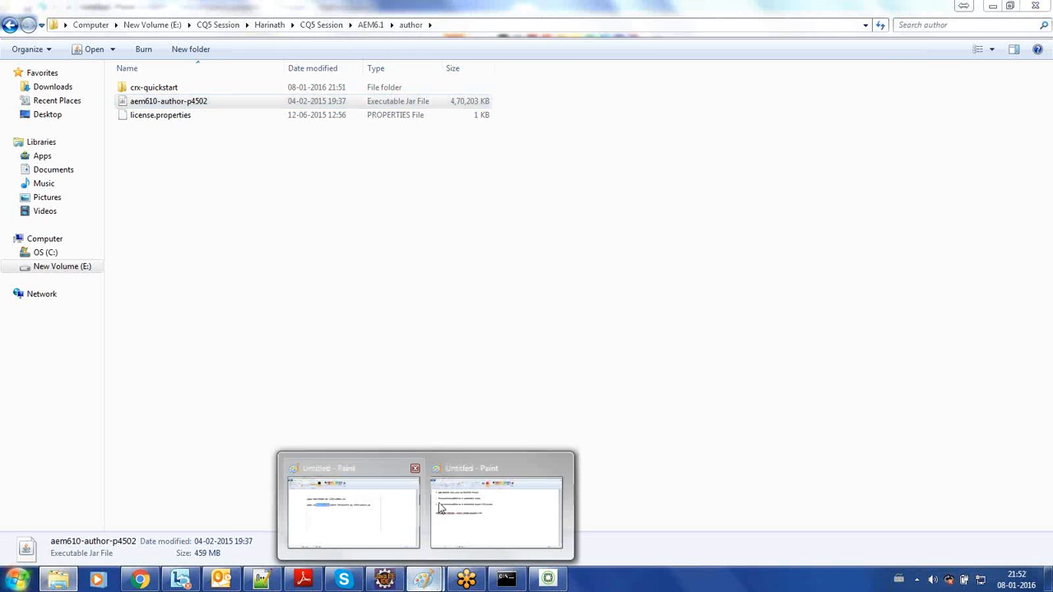
click(440, 508)
click(190, 44)
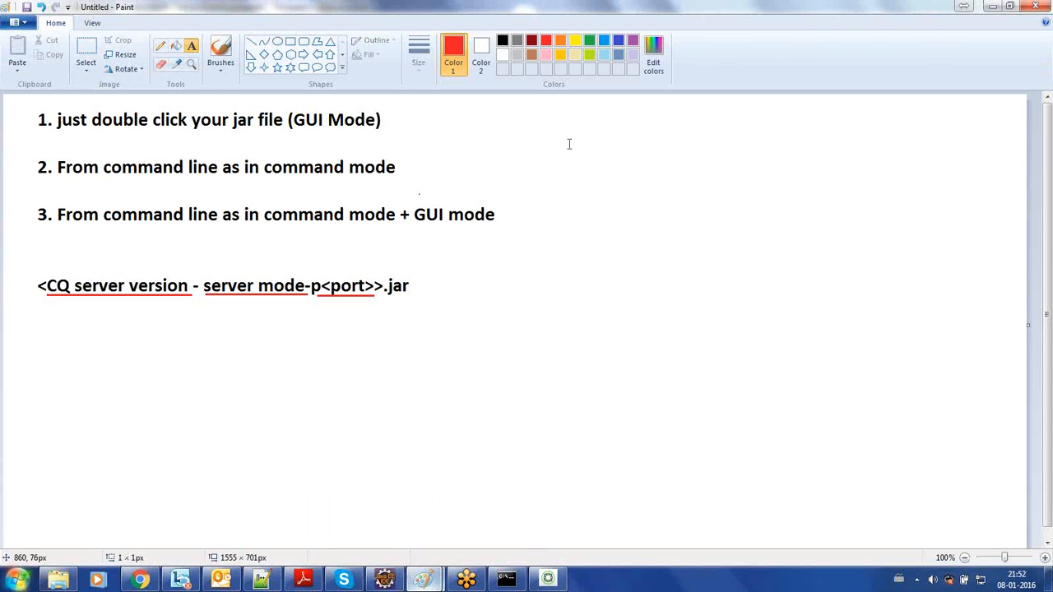
click(568, 143)
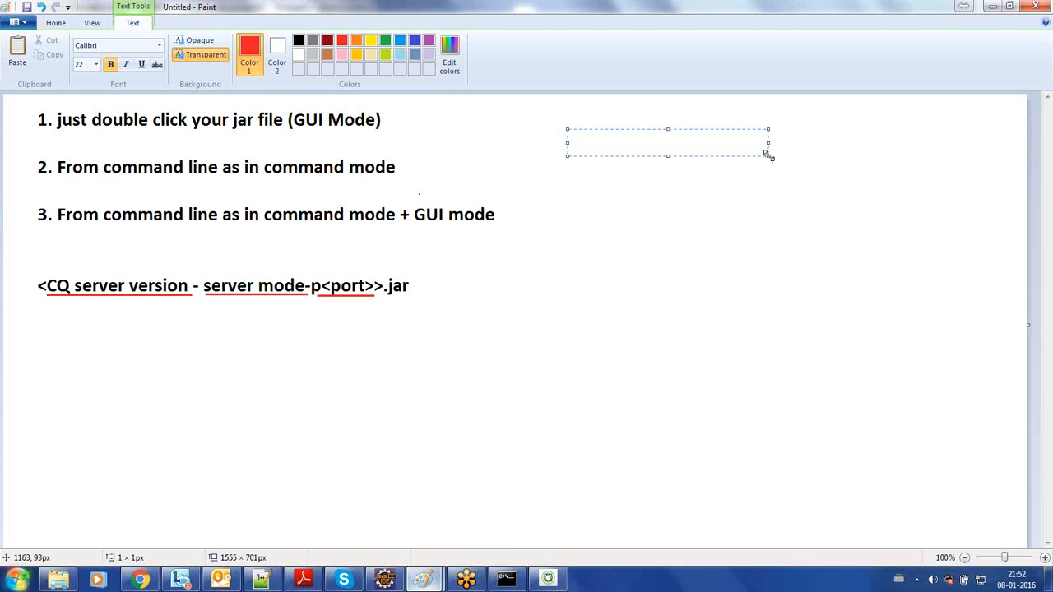
drag(768, 156, 845, 306)
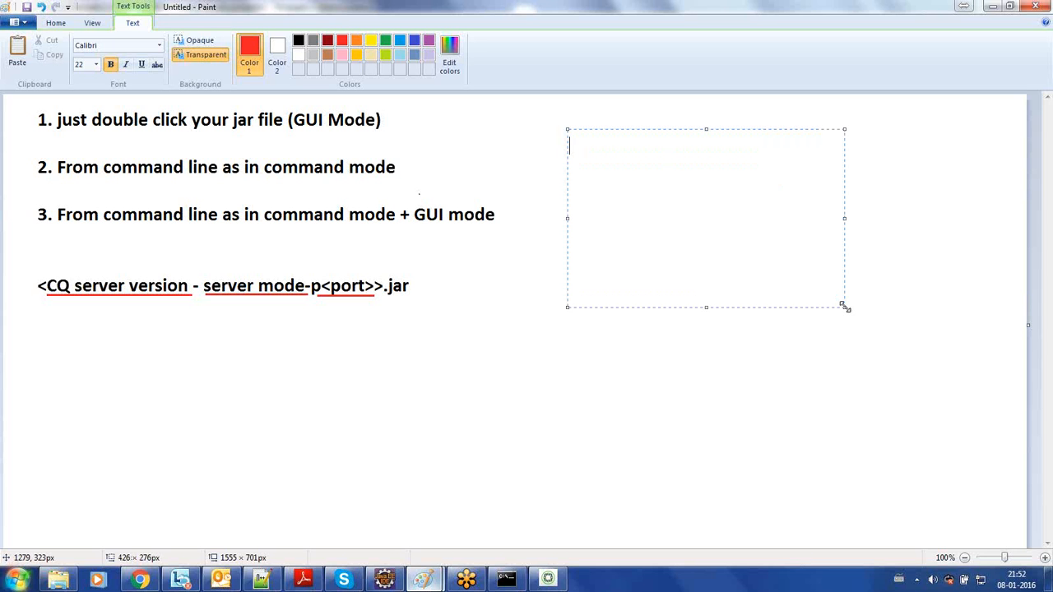
- Enter "1. Author mode" and "2. Publish" in the new text box, with a blank line between them
text(Author mode)
key(Return)
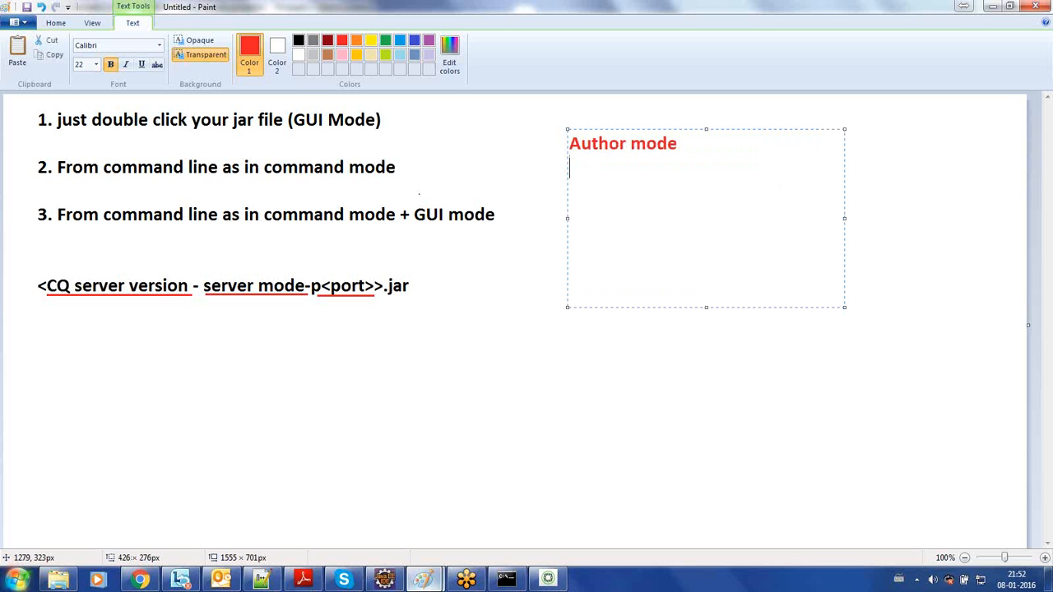
text(1.)
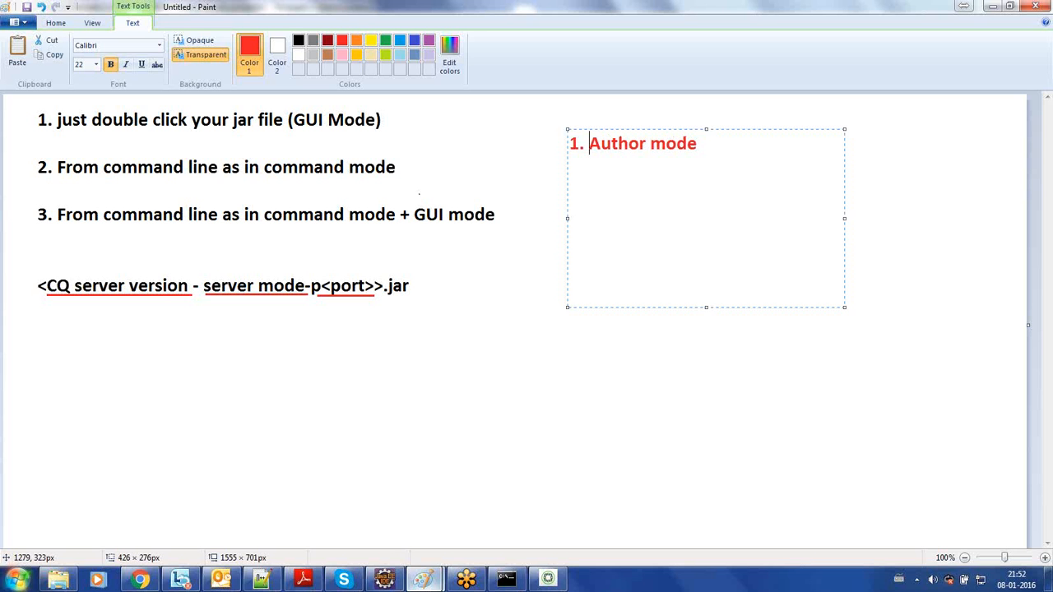
key(Down)
key(Return)
text(2. Publish)
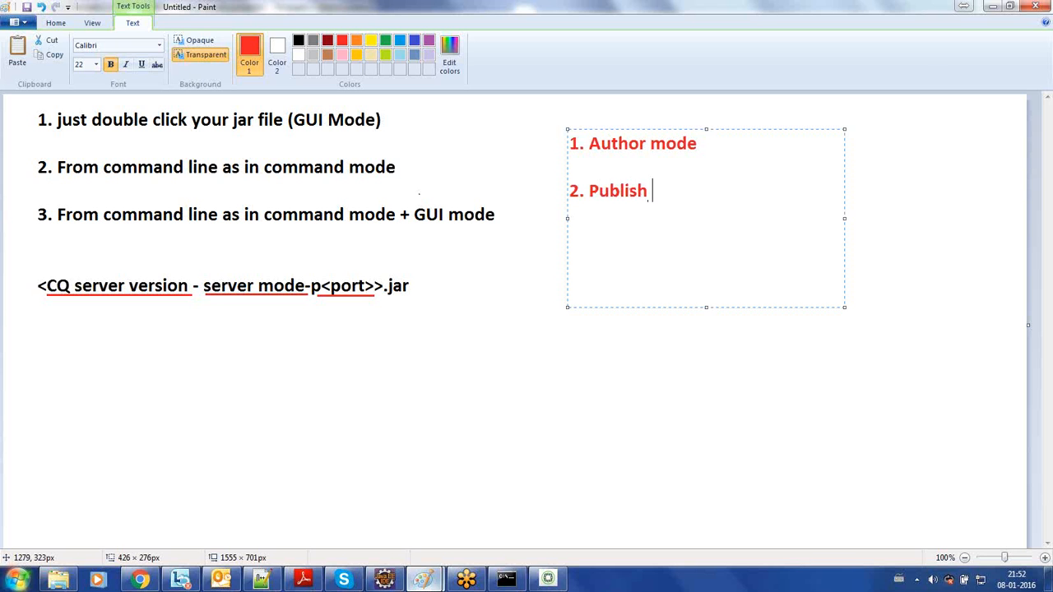
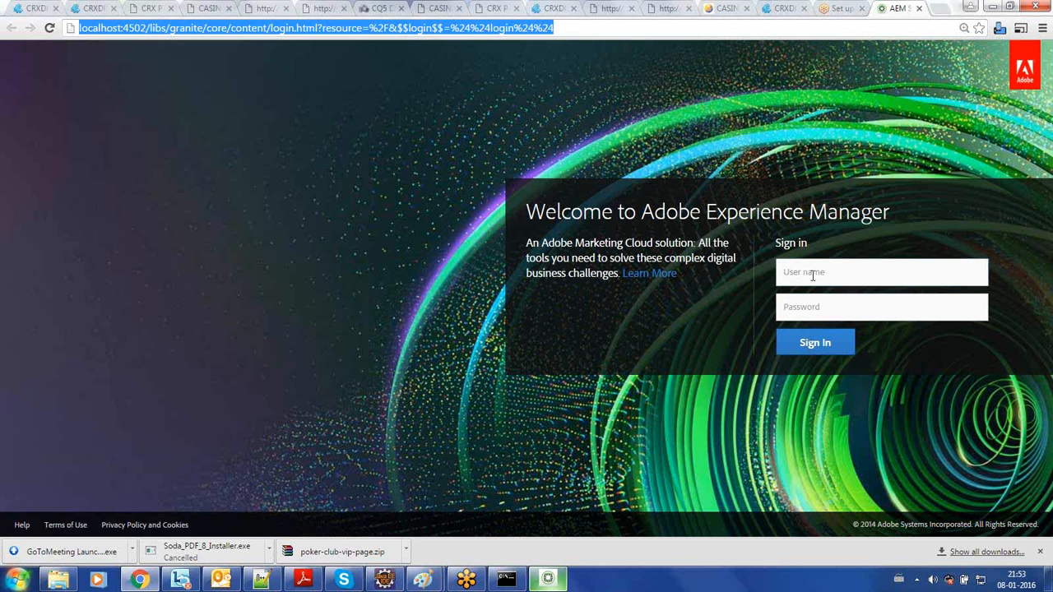
- Switch from the AEM sign-in page to the Paint startup notes and highlight "Author" and "Publish" in the server mode list
click(813, 276)
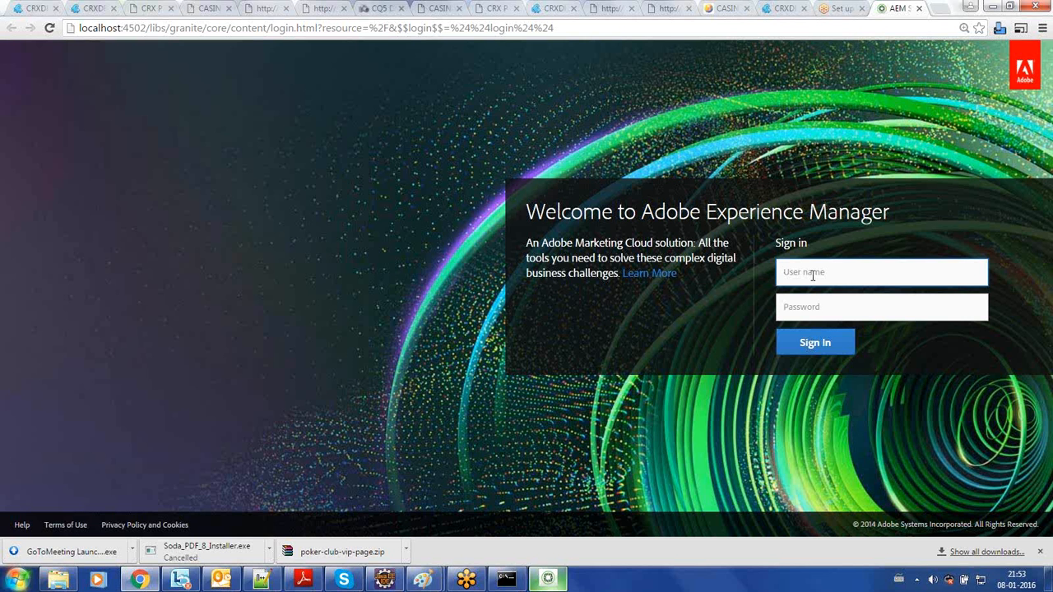
click(356, 418)
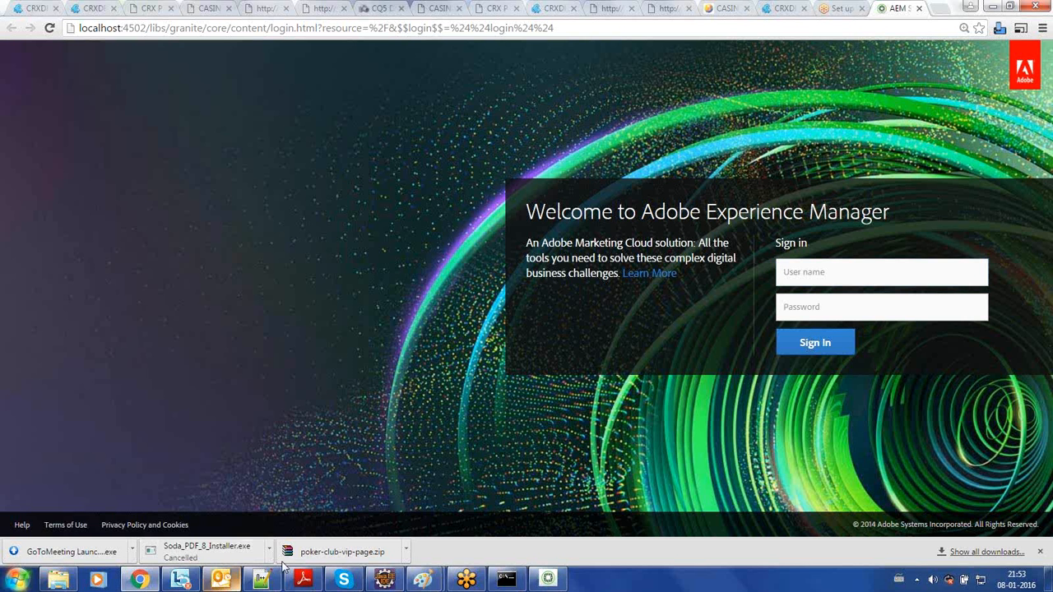
mouse_move(424, 580)
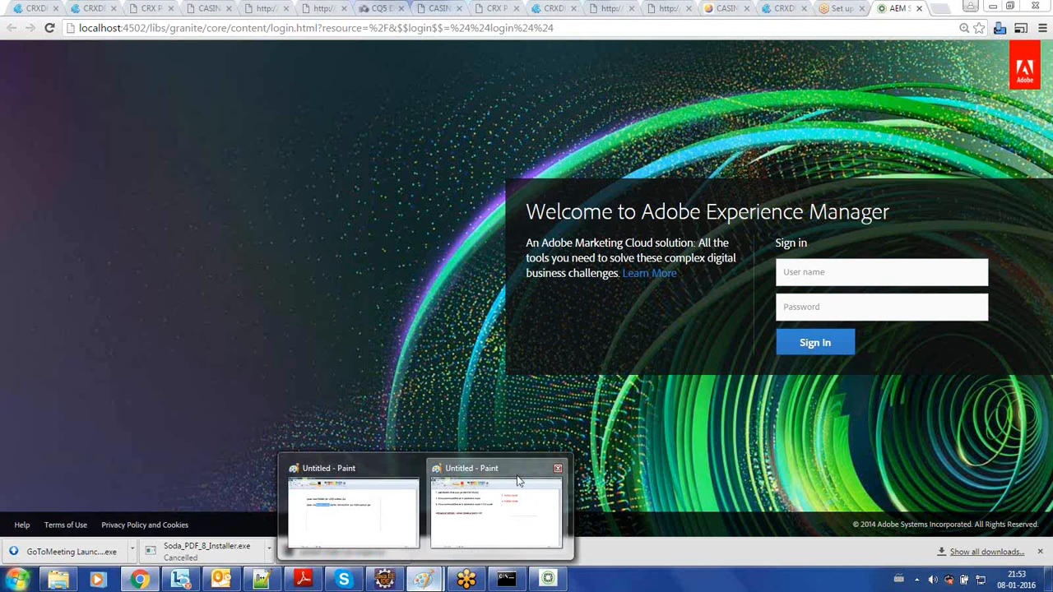
click(498, 502)
double_click(610, 148)
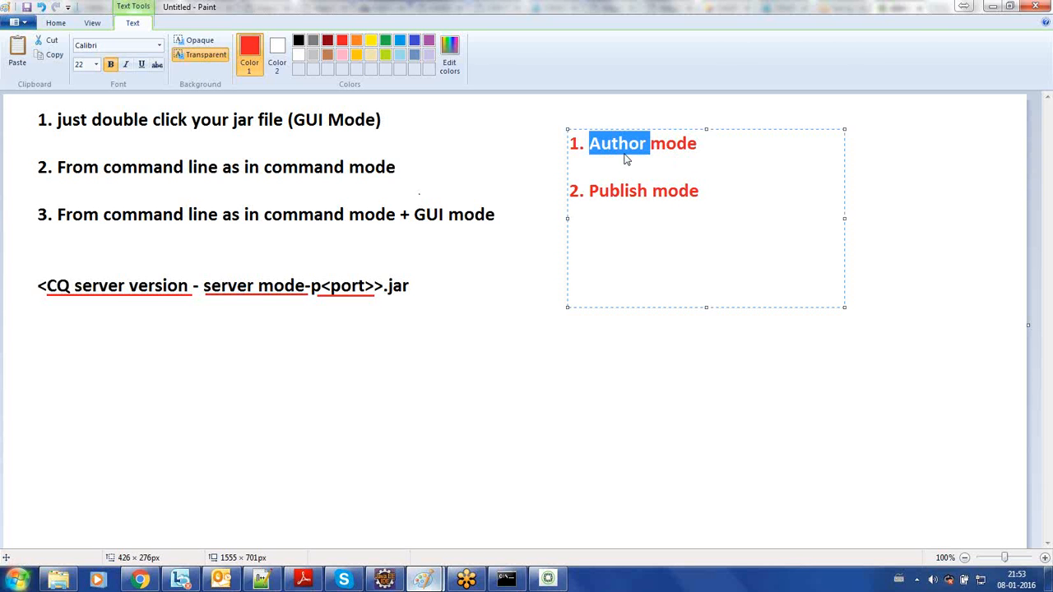
double_click(620, 191)
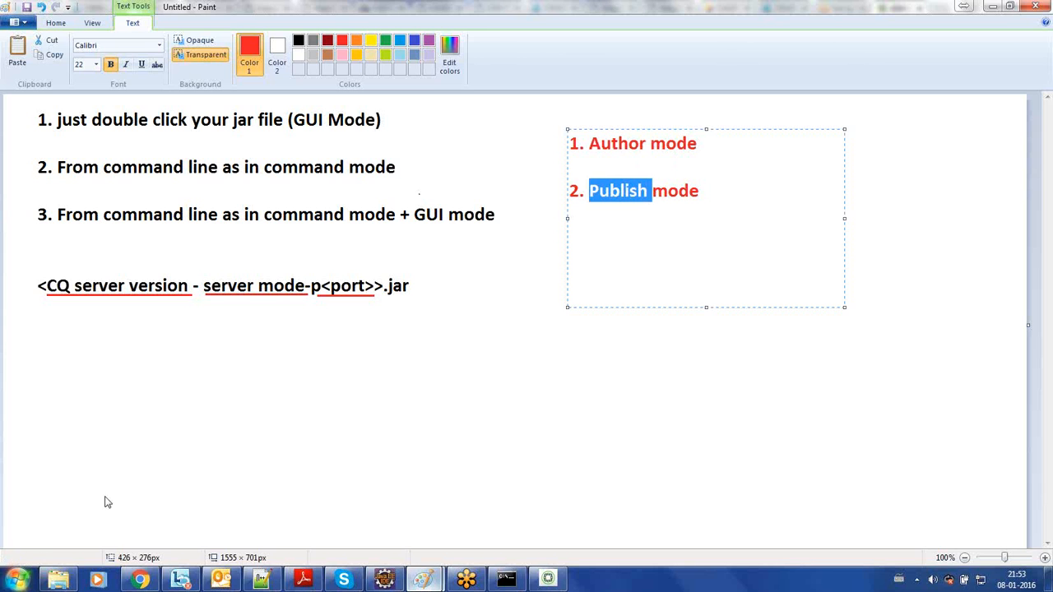
- Switch to the author folder in Windows Explorer and select the aem610-author-p4502 jar file
click(61, 582)
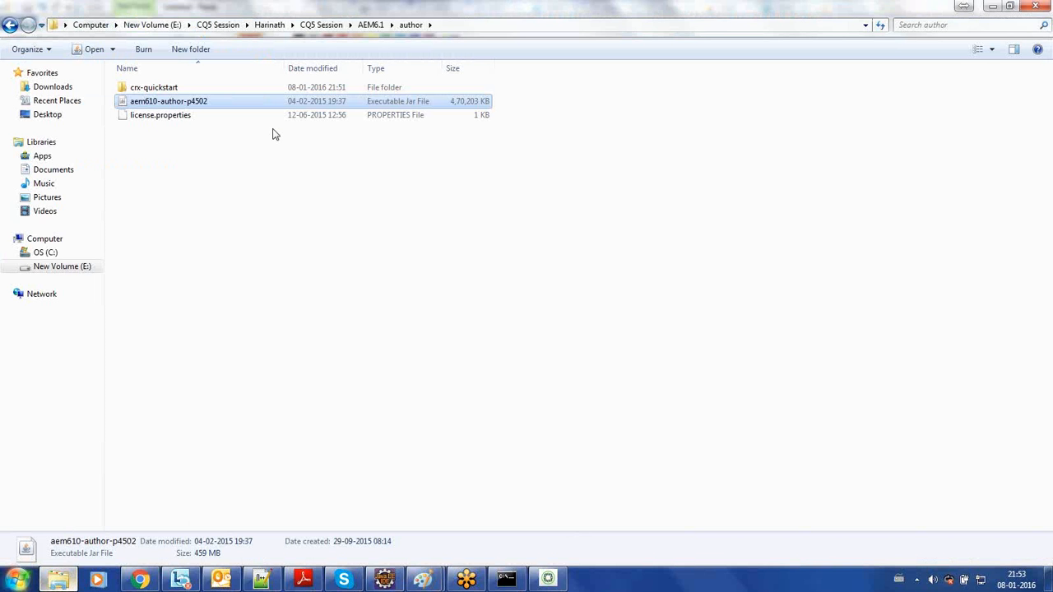
click(246, 175)
click(265, 109)
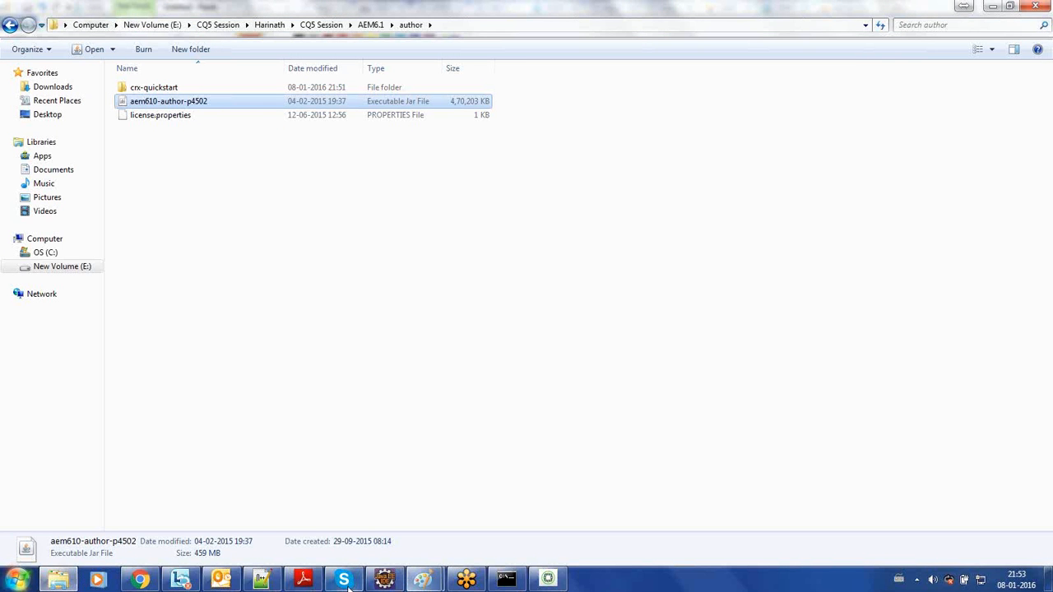
- Check the AEM sign-in page in Chrome and return to the Paint notes to review the jar naming convention
click(140, 581)
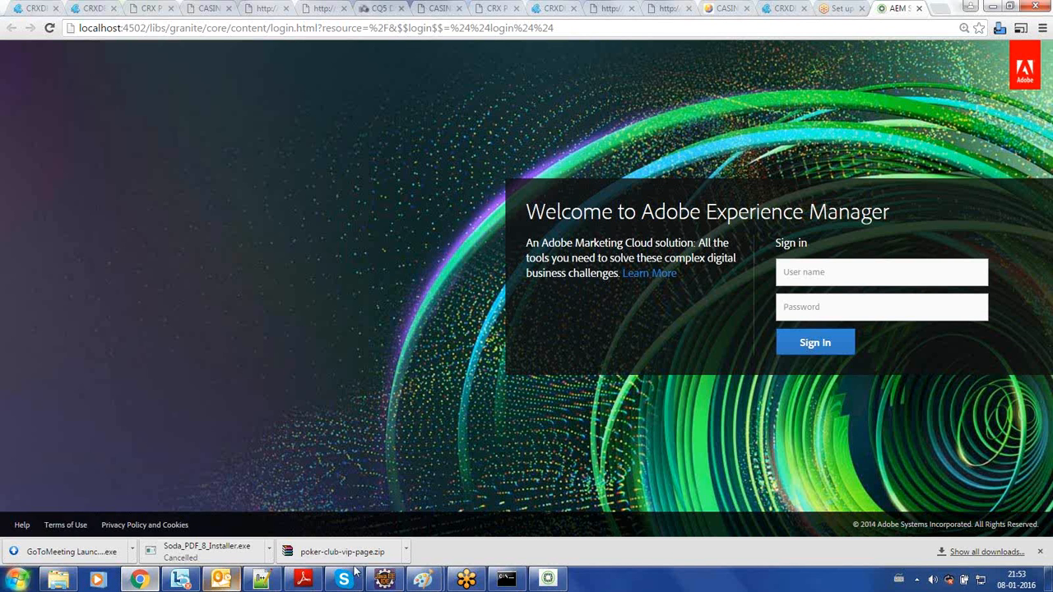
mouse_move(426, 579)
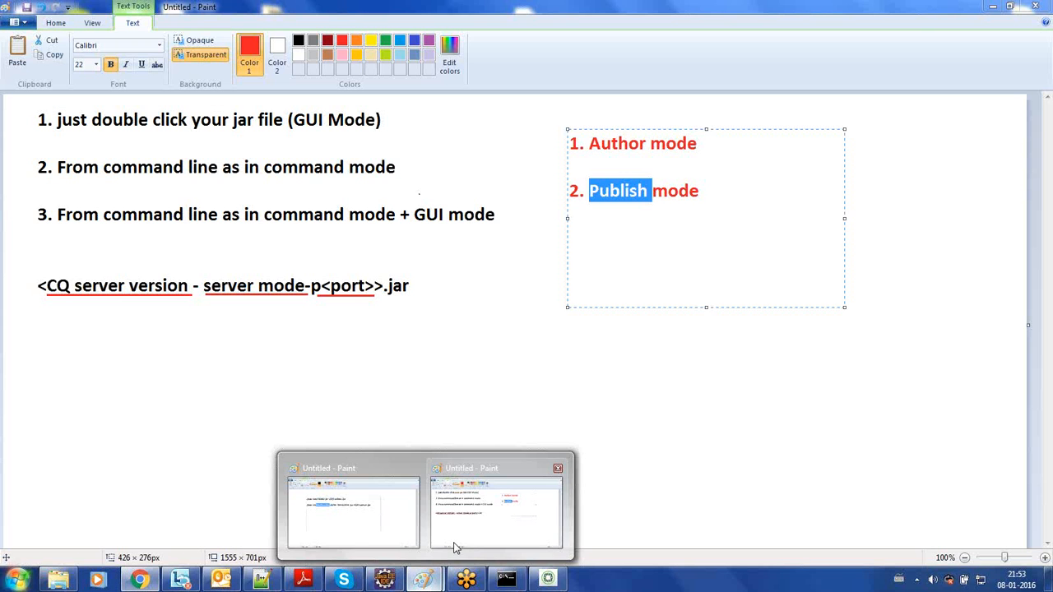
click(458, 540)
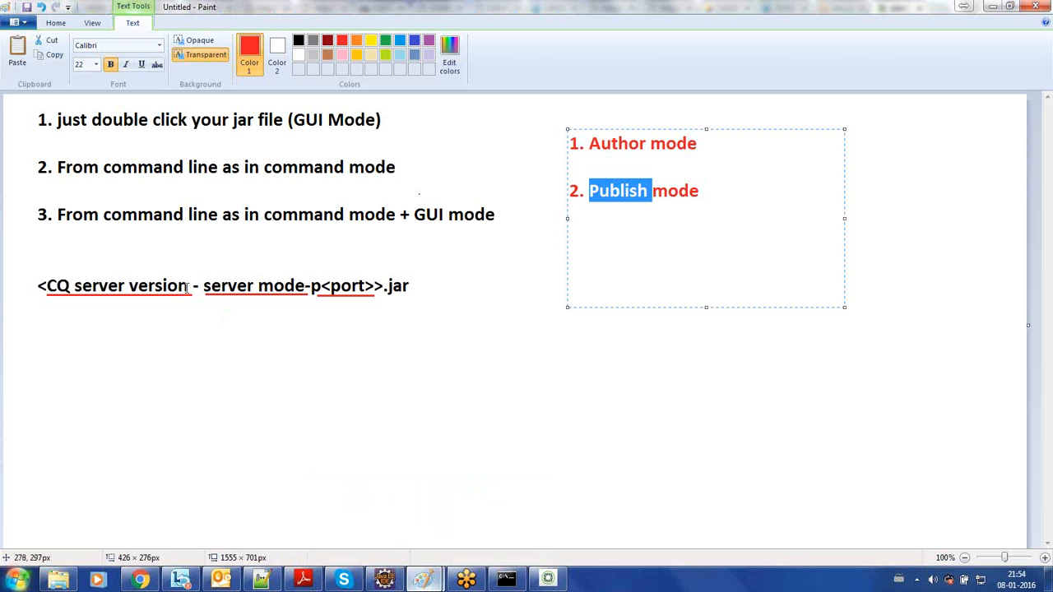
click(144, 286)
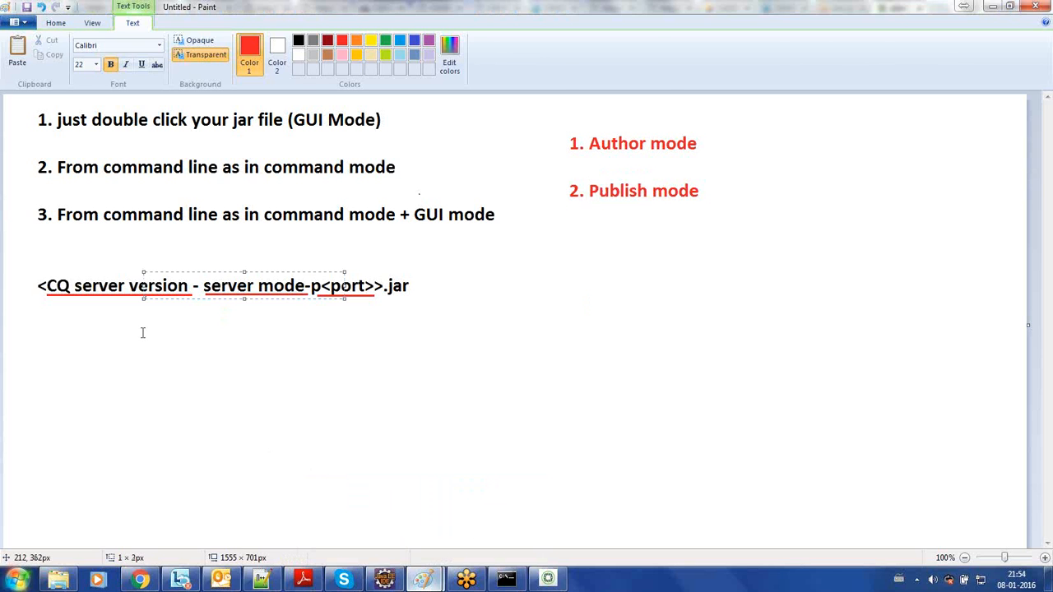
click(90, 302)
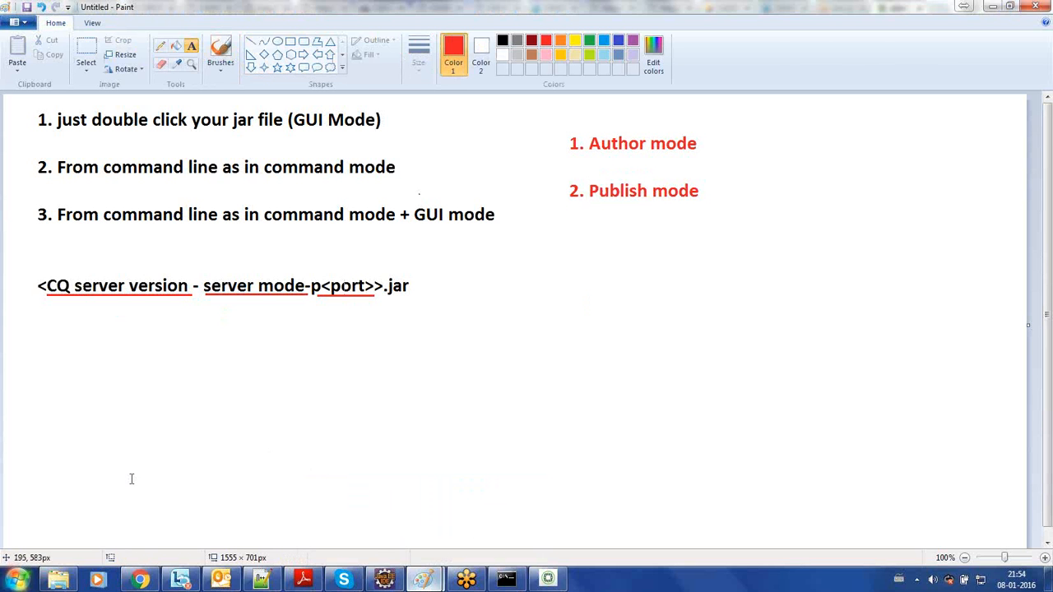
- Switch to the author folder and examine the server mode and port parts of the aem610-author-p4502 file name, keeping the name
click(67, 581)
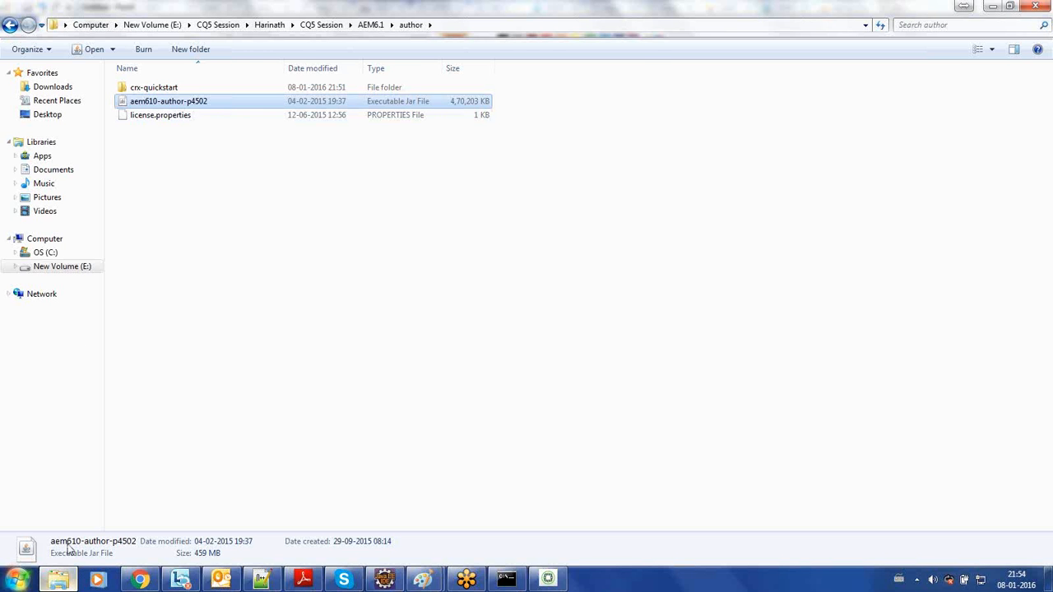
click(60, 581)
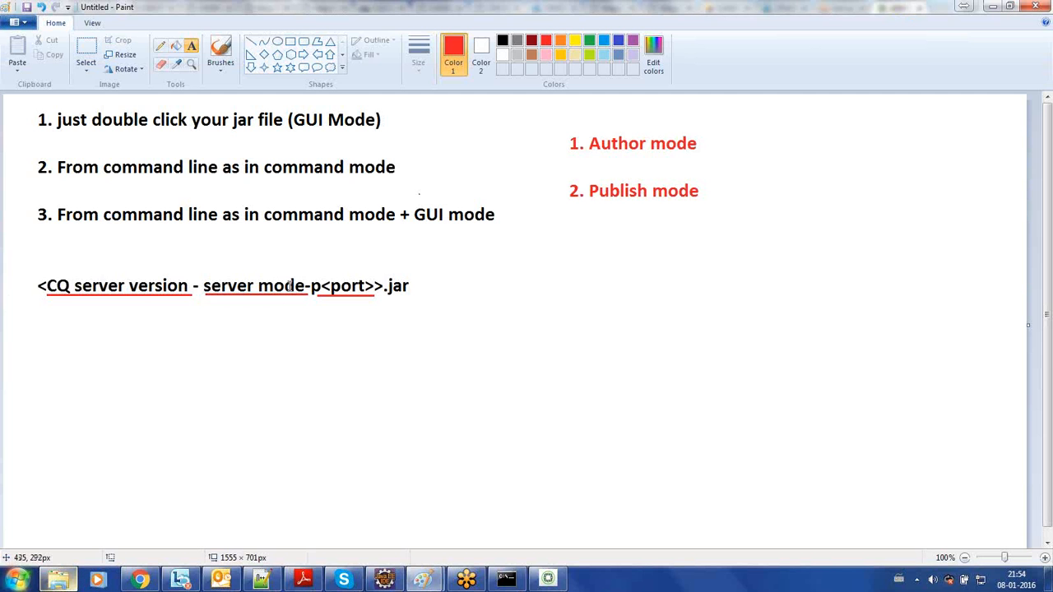
click(60, 580)
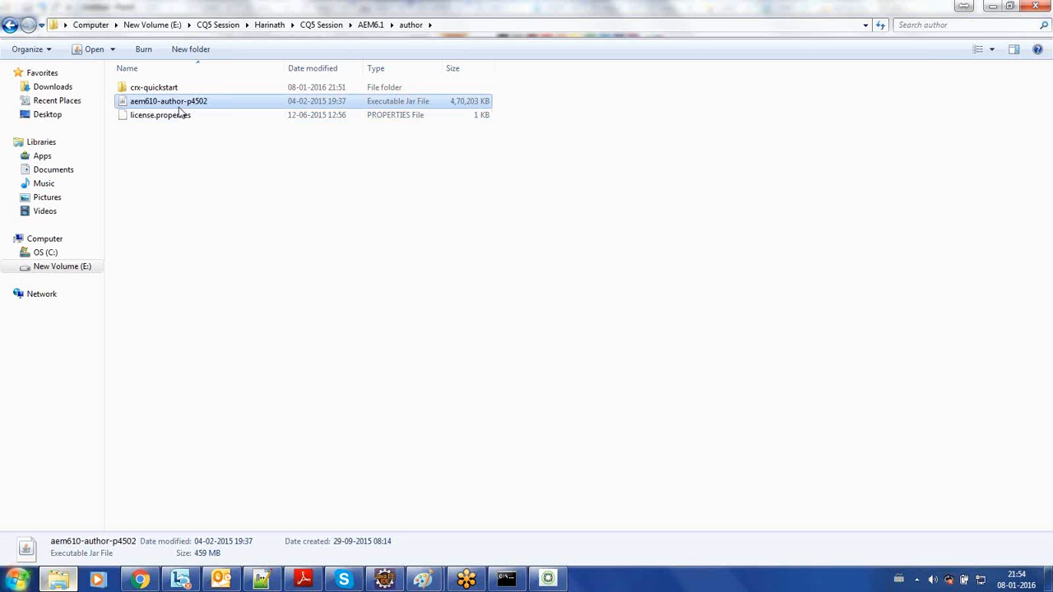
key(F2)
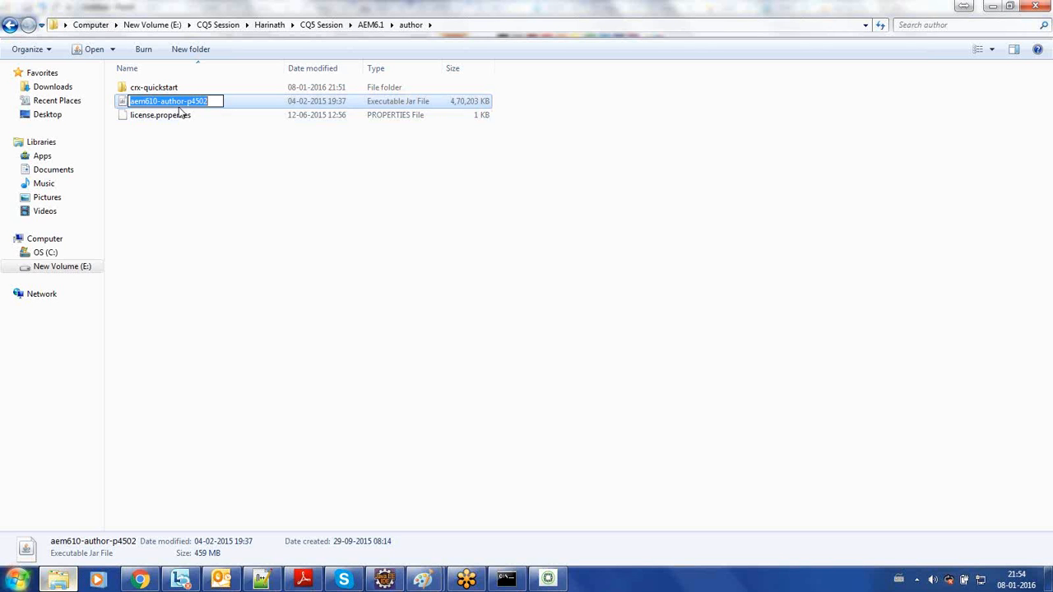
click(175, 101)
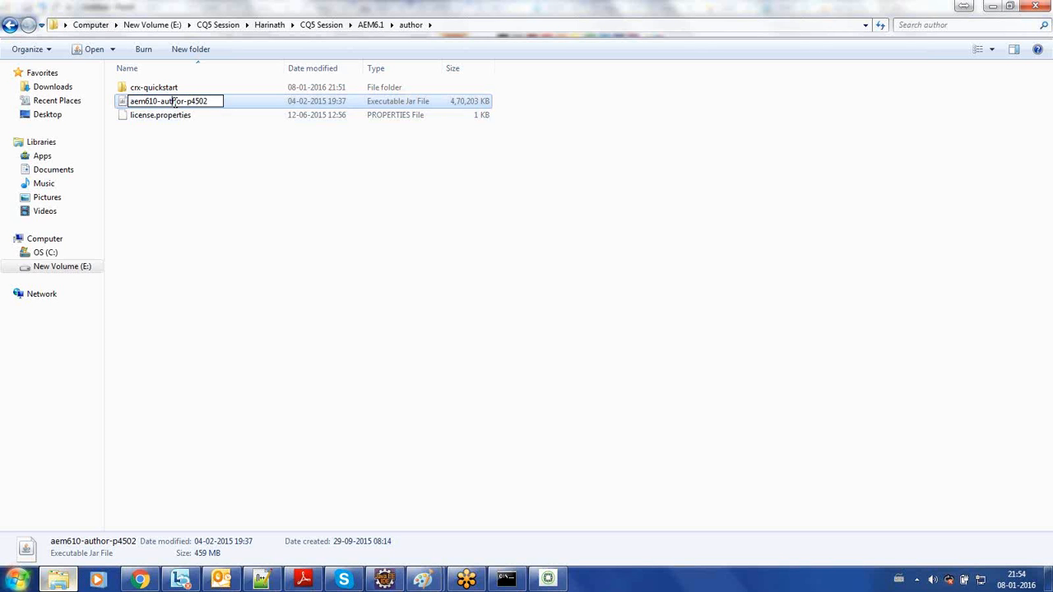
drag(184, 101, 162, 102)
click(189, 102)
key(shift+Right)
key(shift+Right)
key(shift+Right)
key(shift+Right)
key(shift+Right)
key(Right)
key(Return)
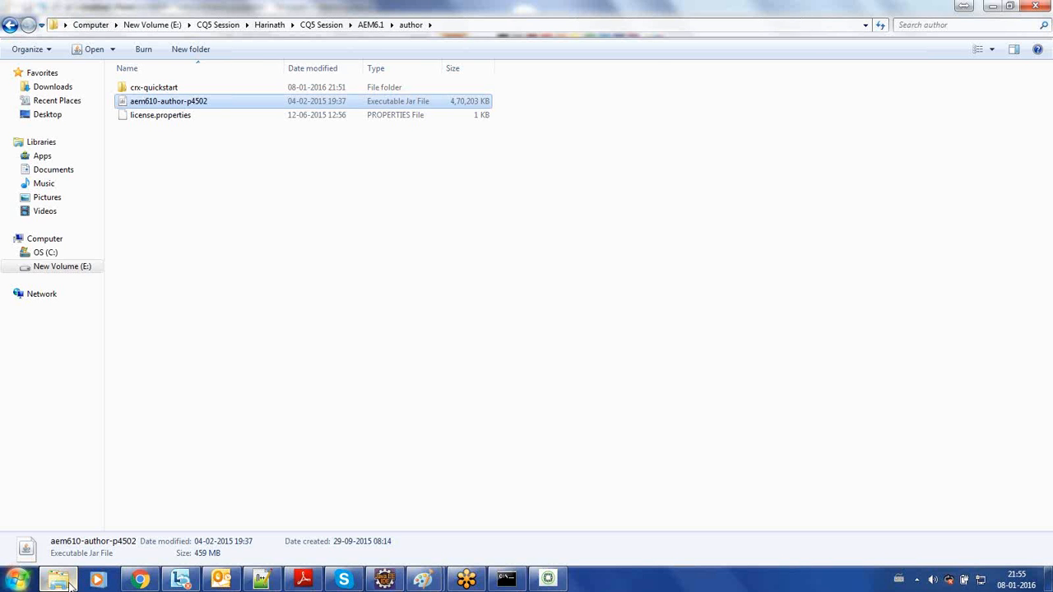
- Return to the Paint notes and add the red text "- 4502" beside "1. Author mode"
click(70, 586)
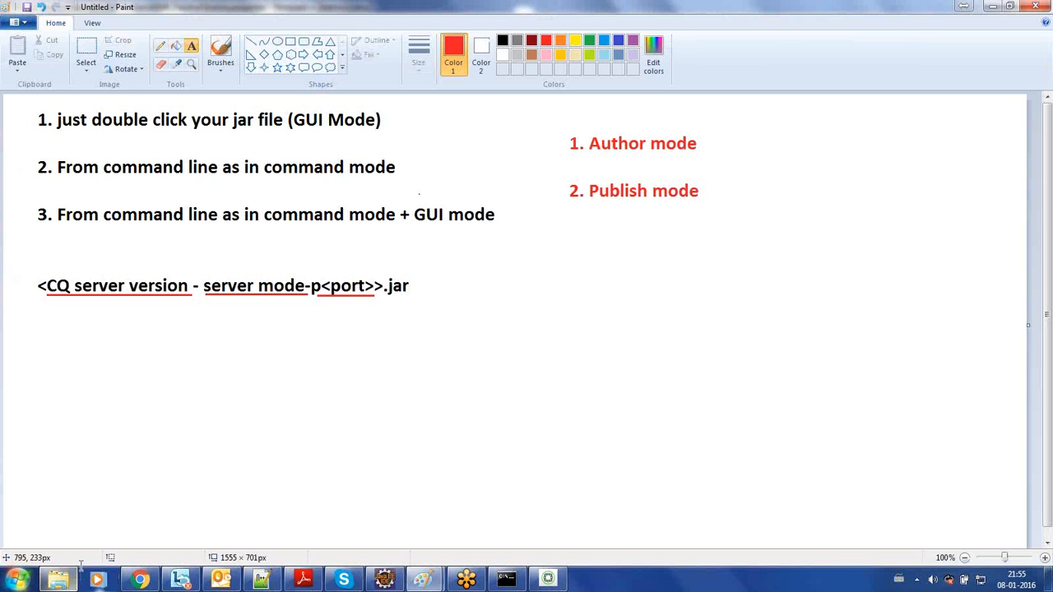
click(651, 234)
click(715, 145)
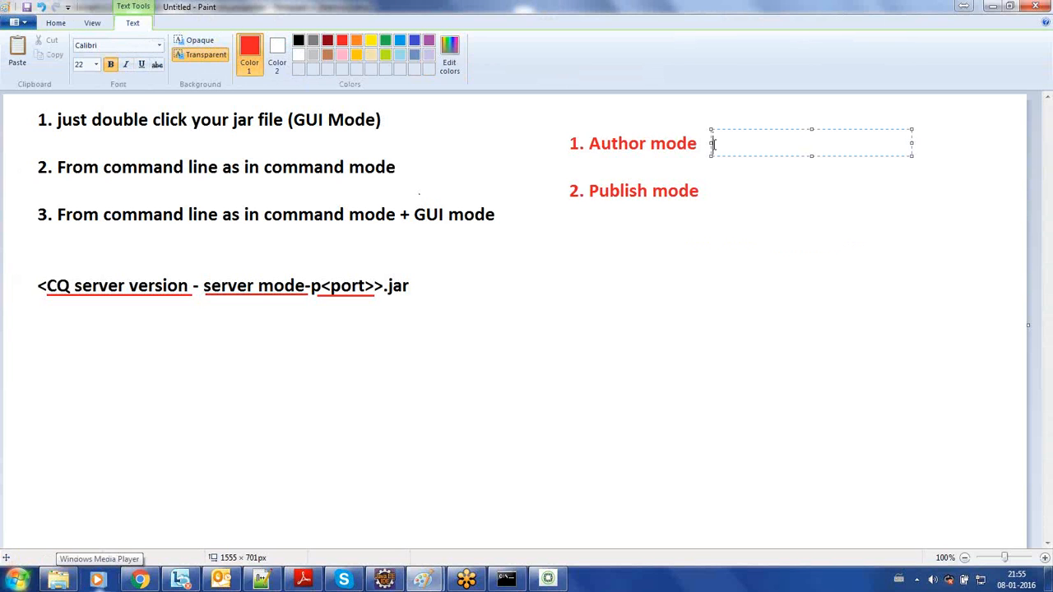
text(- )
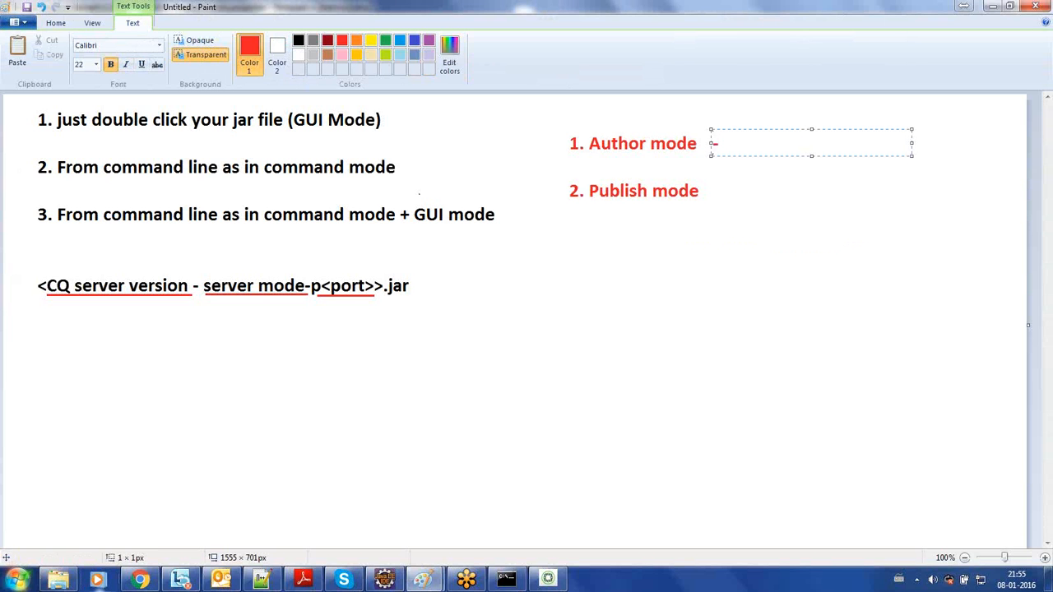
text(4502)
- Glance at the author folder, and in the Paint notes add the red text "-4503" beside "2. Publish mode"
click(58, 580)
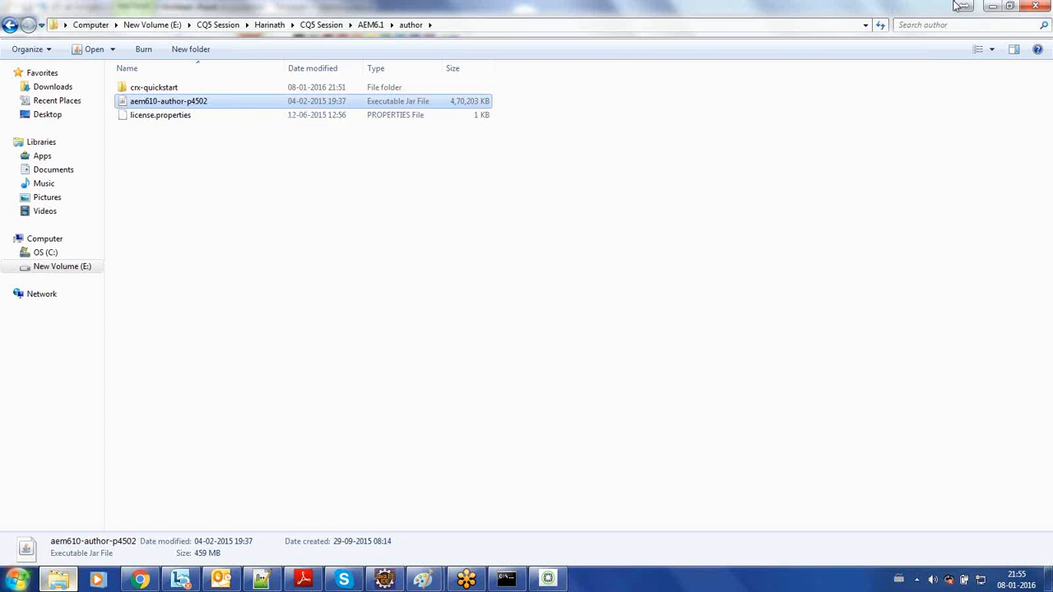
click(993, 7)
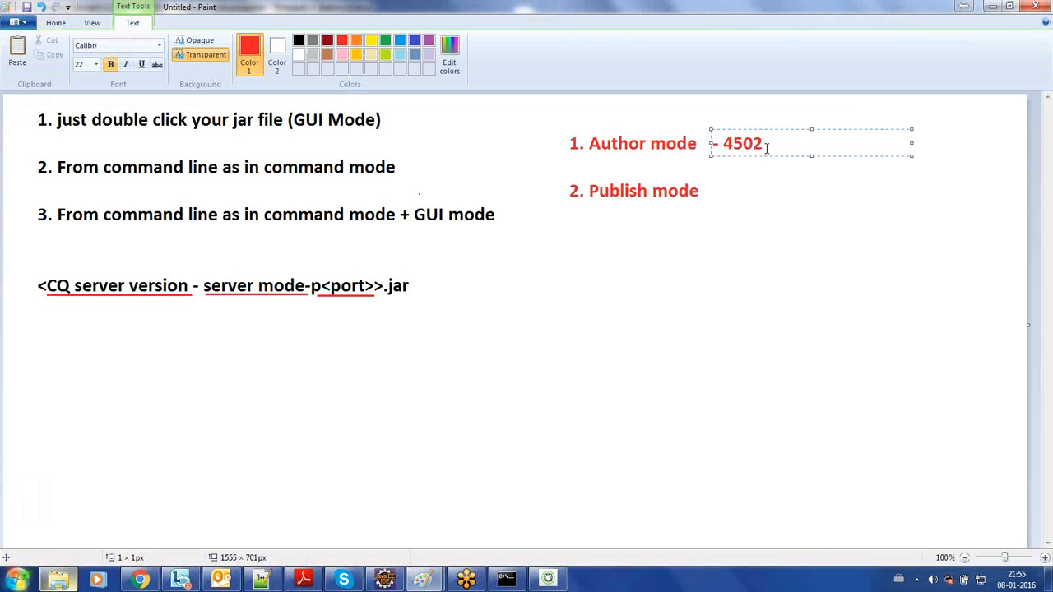
click(712, 191)
click(712, 191)
text(-4503)
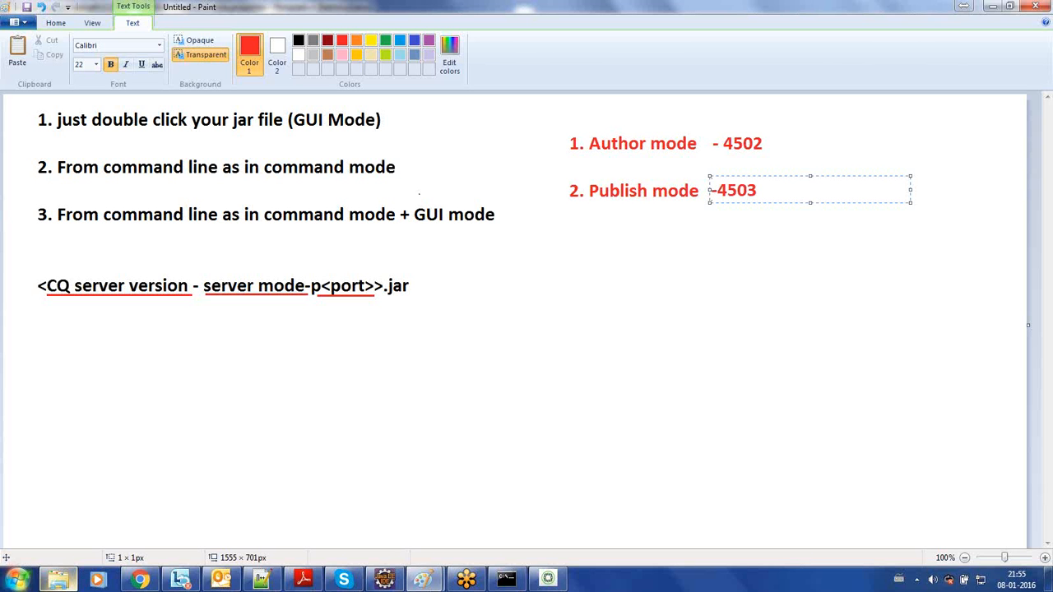
key(Home)
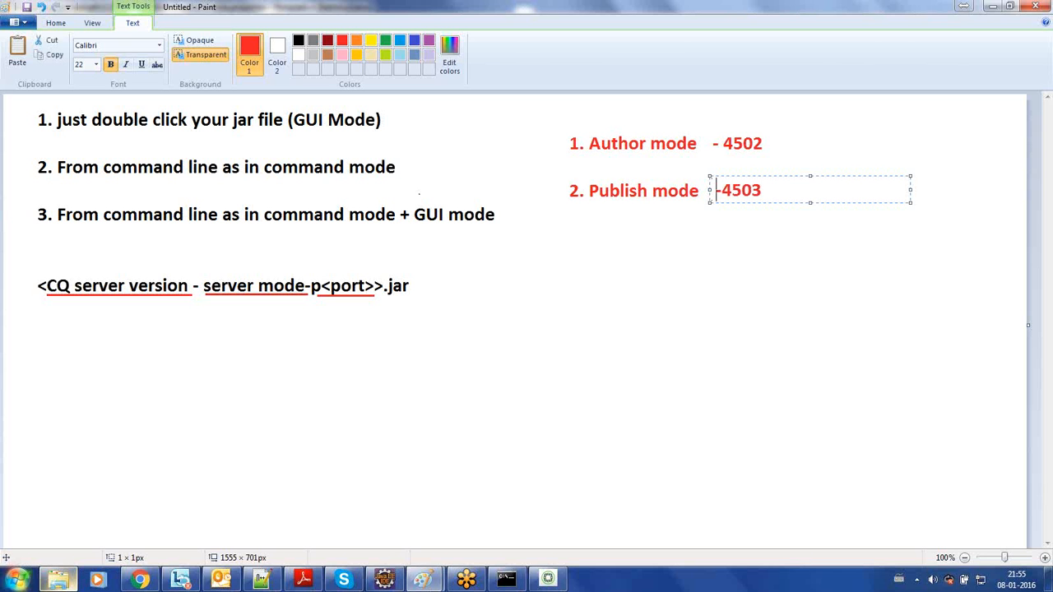
click(576, 267)
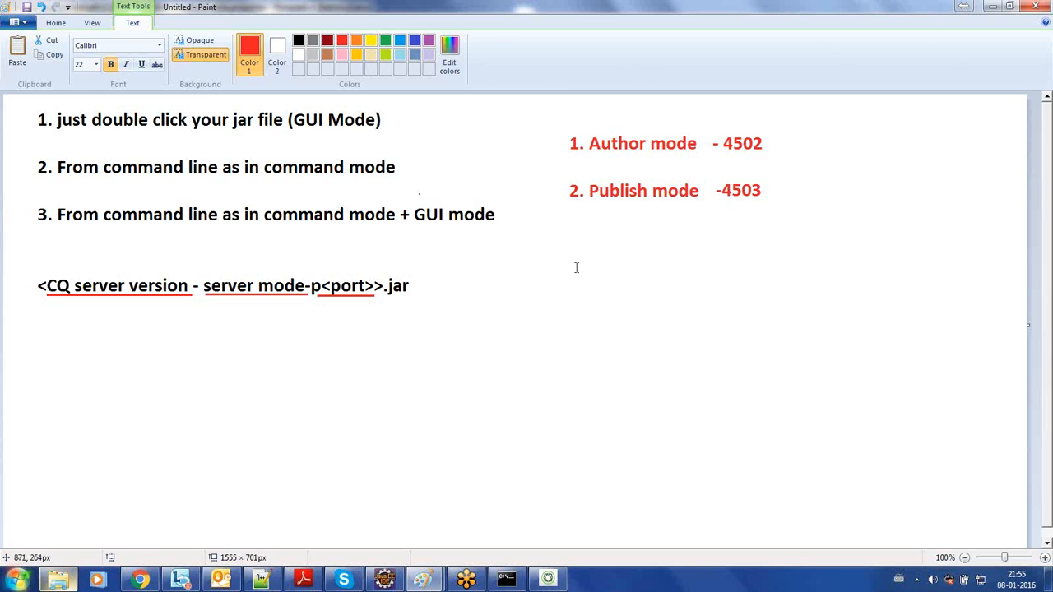
- Select license.properties in the author folder and switch to Chrome to highlight the welcome heading on the AEM sign-in page
click(56, 581)
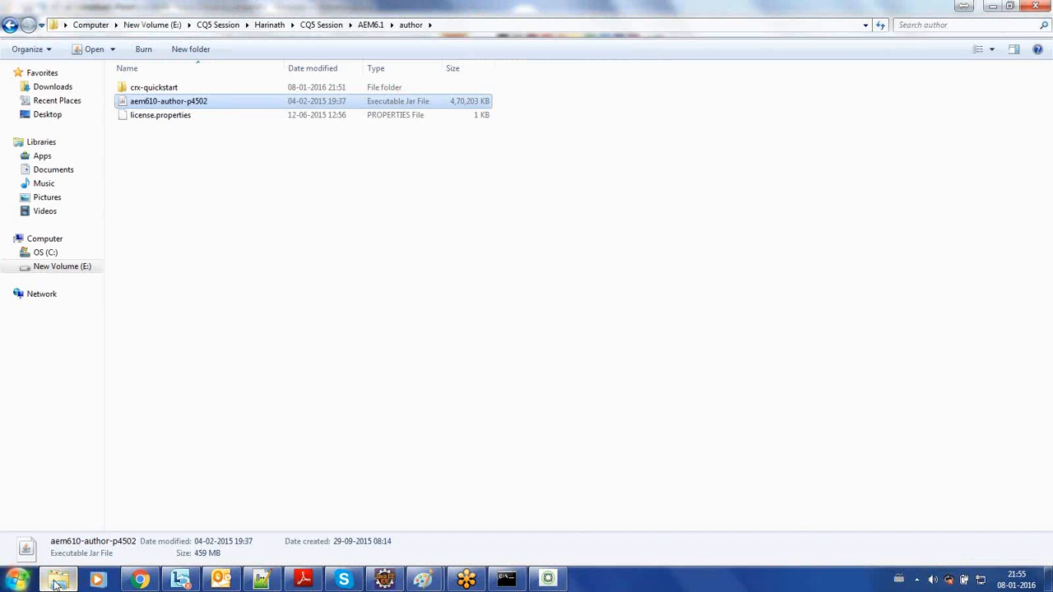
click(264, 119)
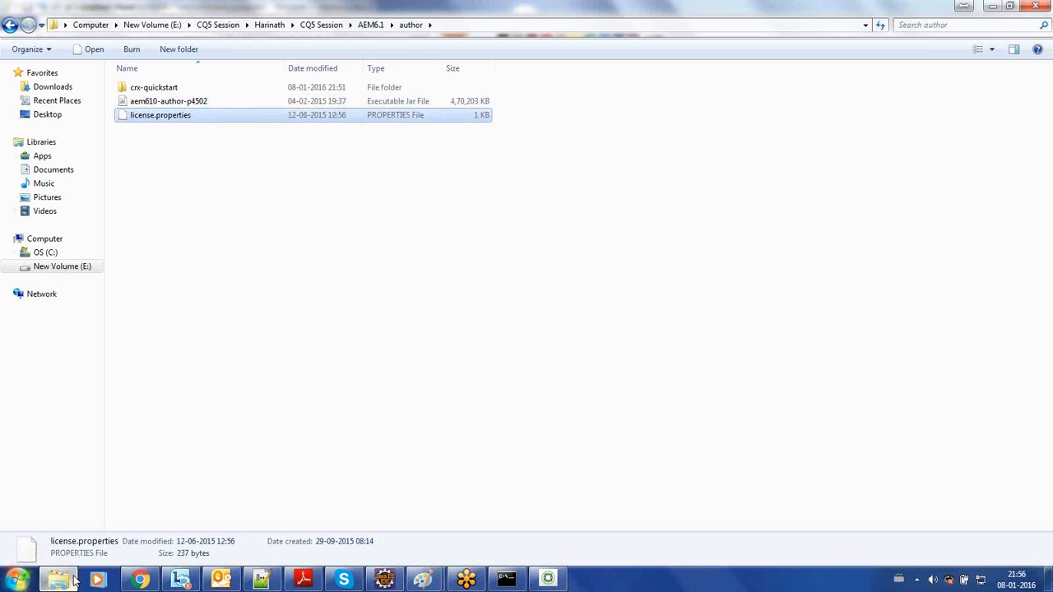
click(138, 581)
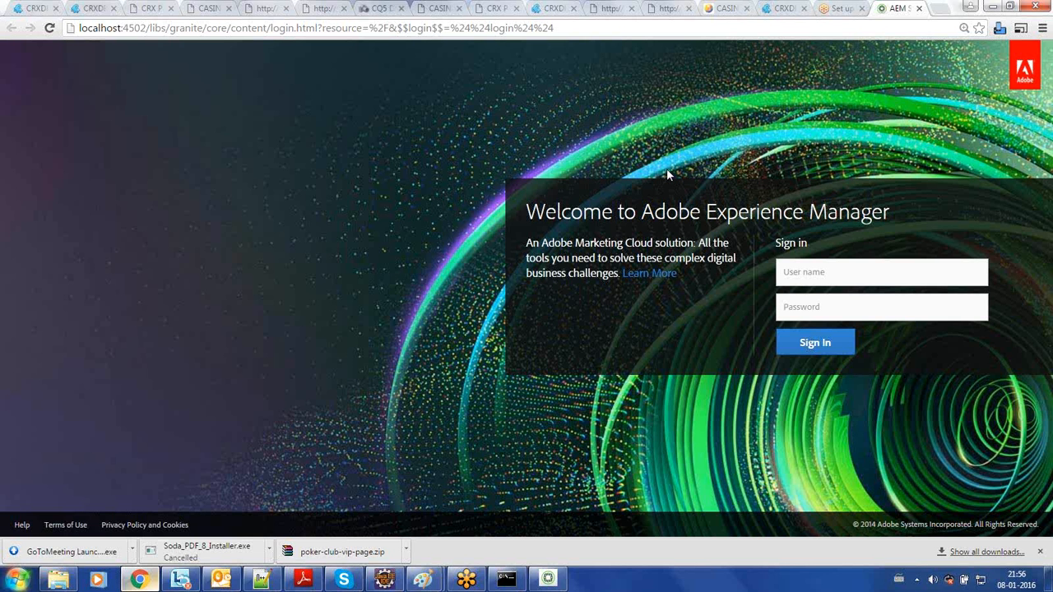
triple_click(682, 212)
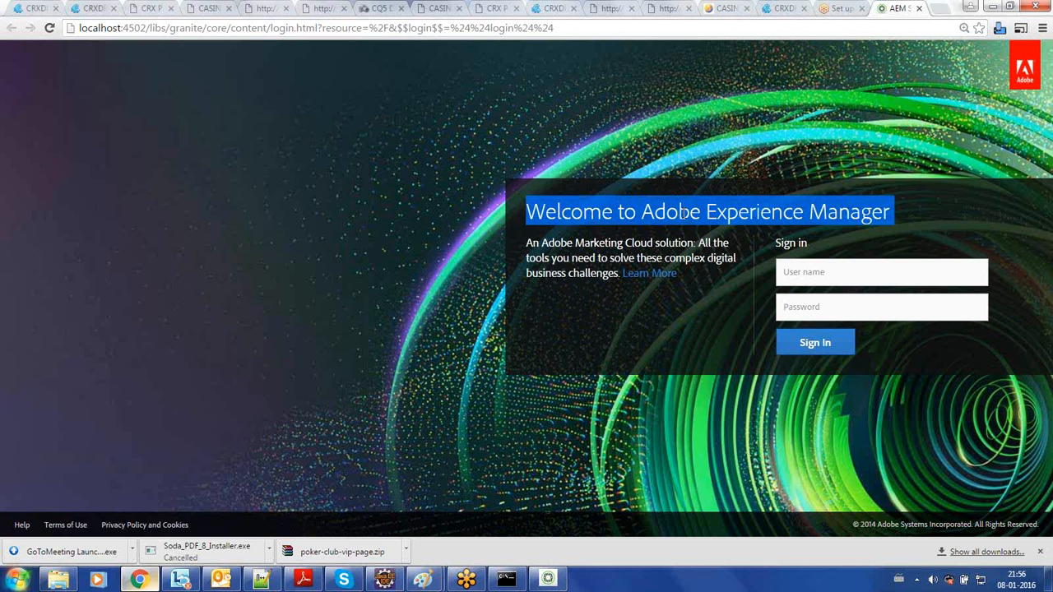
key(ctrl+shift+Delete)
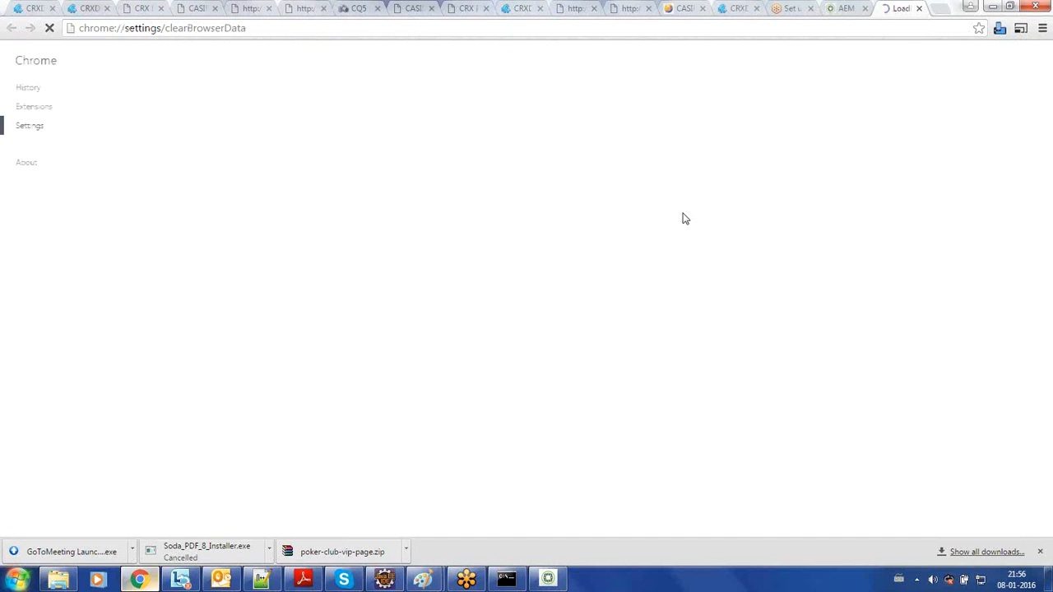
click(568, 181)
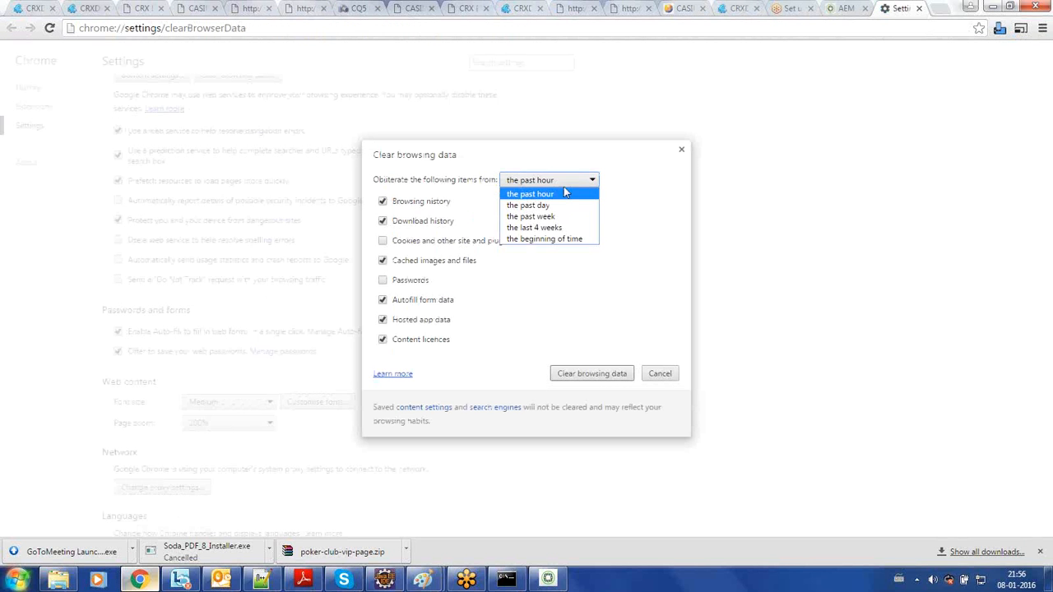
click(550, 240)
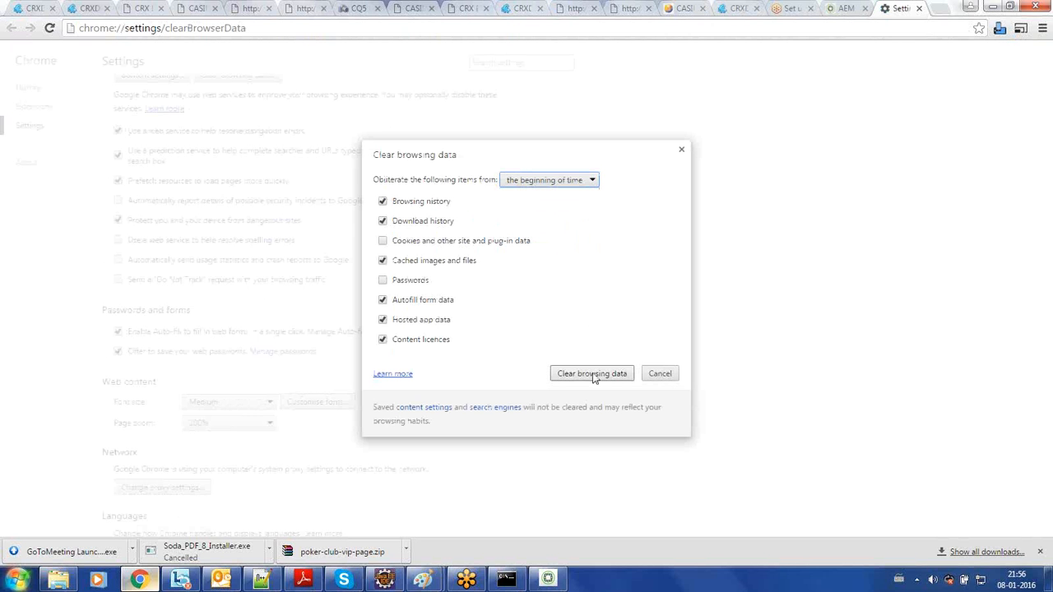
click(682, 150)
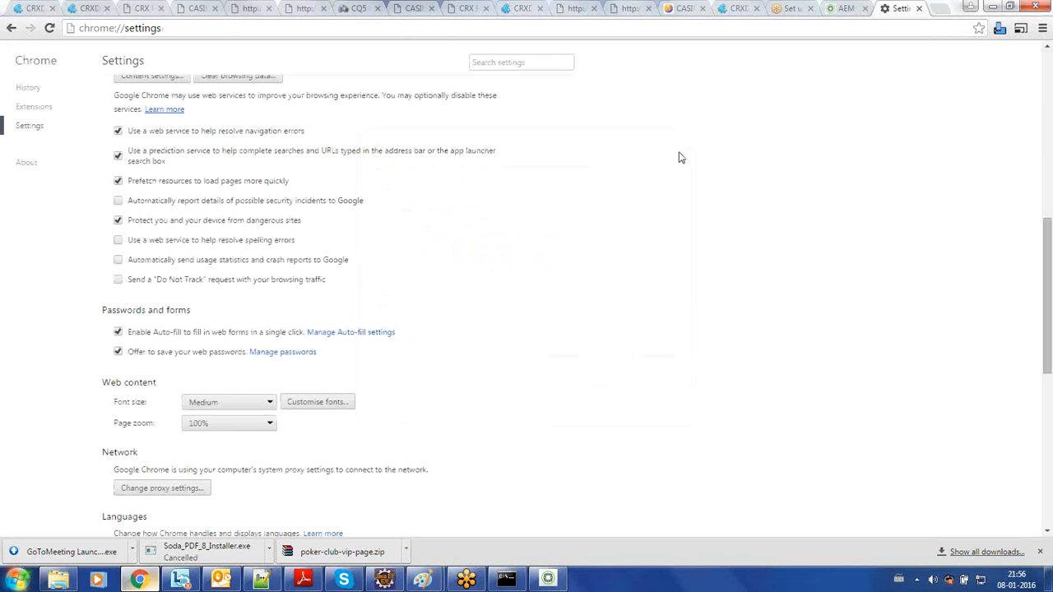
key(ctrl+w)
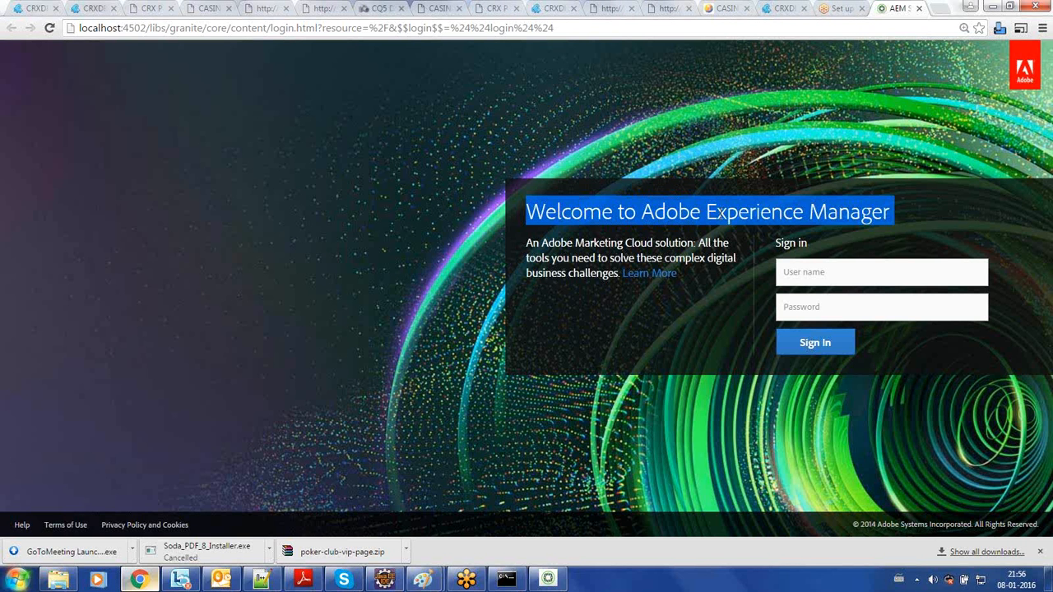
- Clear the heading highlight, switch to license.properties in Notepad++, and highlight the full value of license.downloadID
click(723, 215)
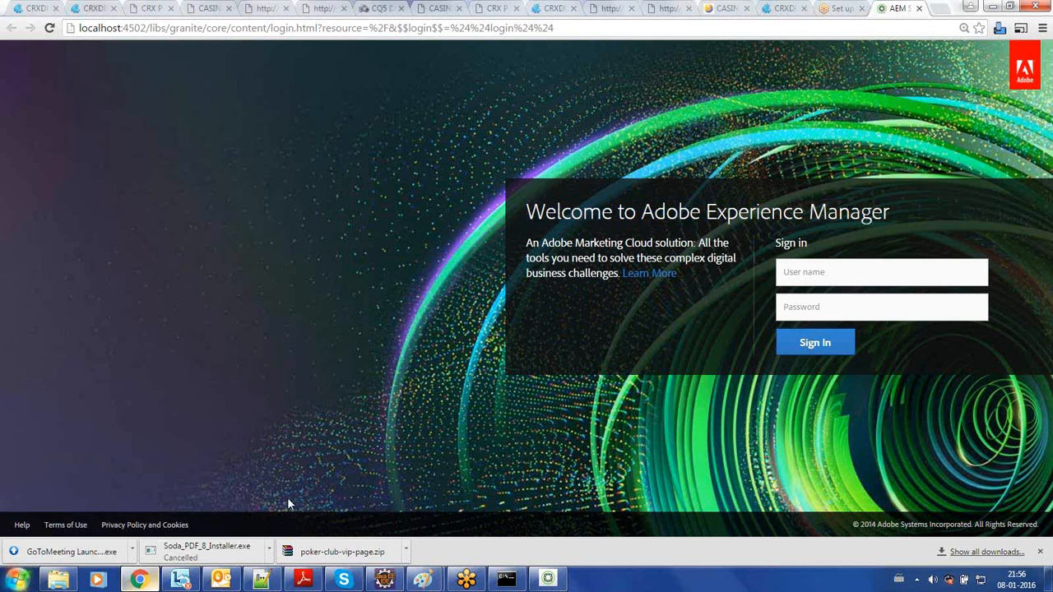
click(264, 581)
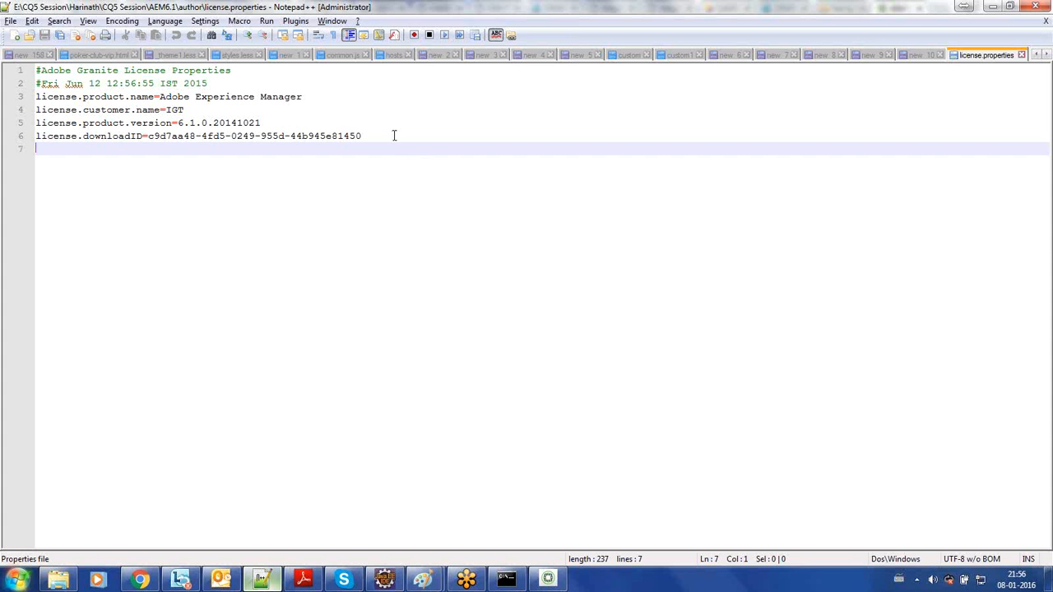
drag(392, 136, 236, 136)
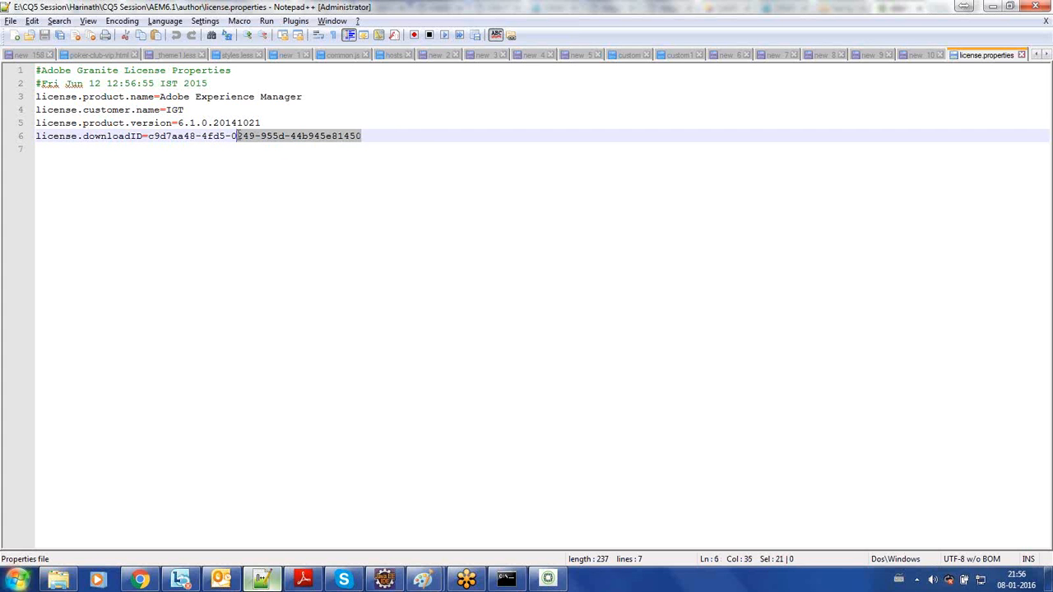
drag(362, 135, 149, 136)
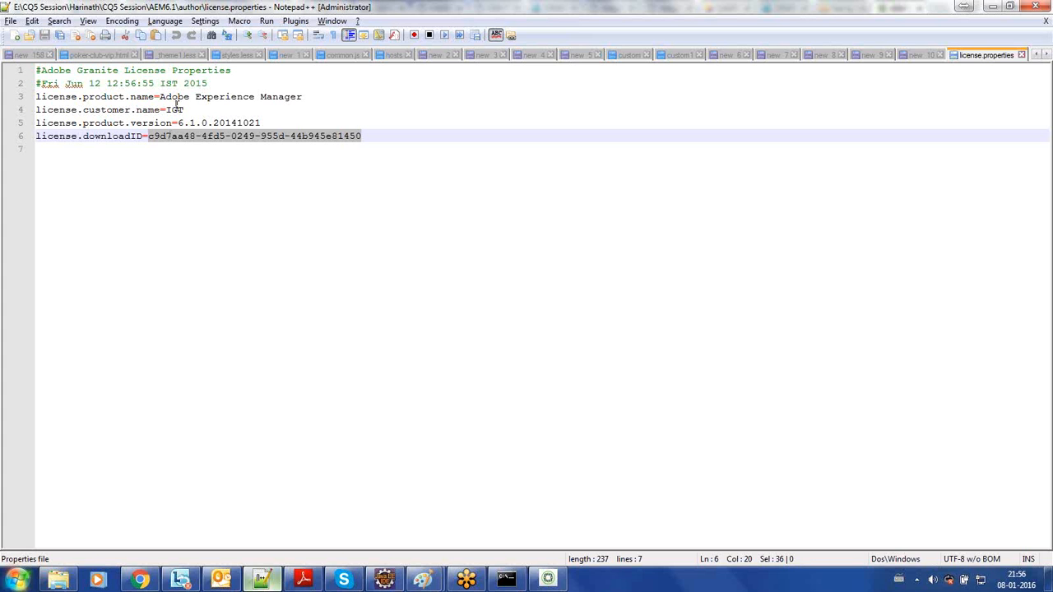
click(141, 581)
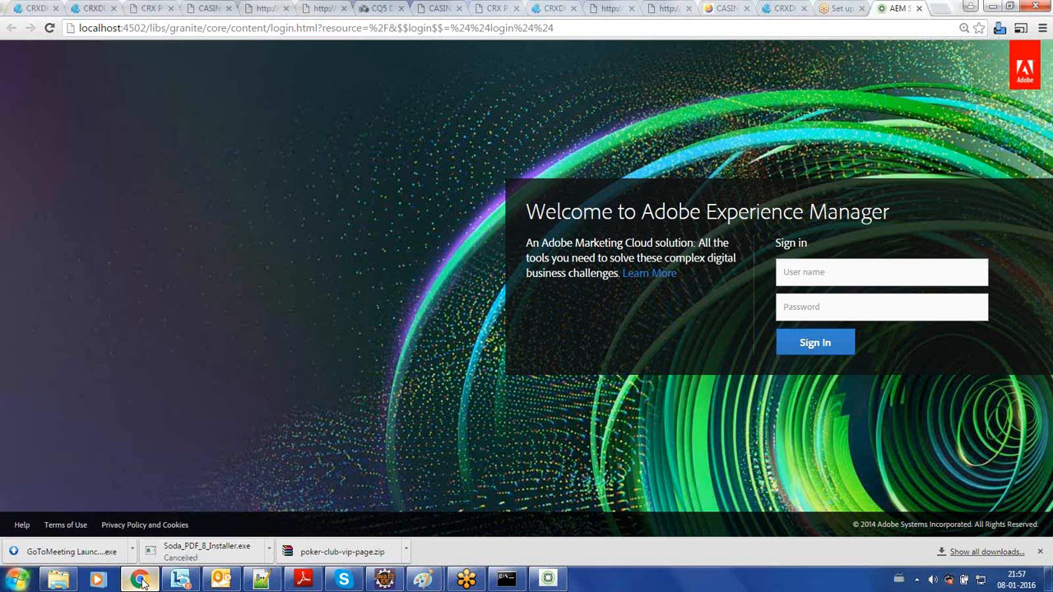
click(142, 581)
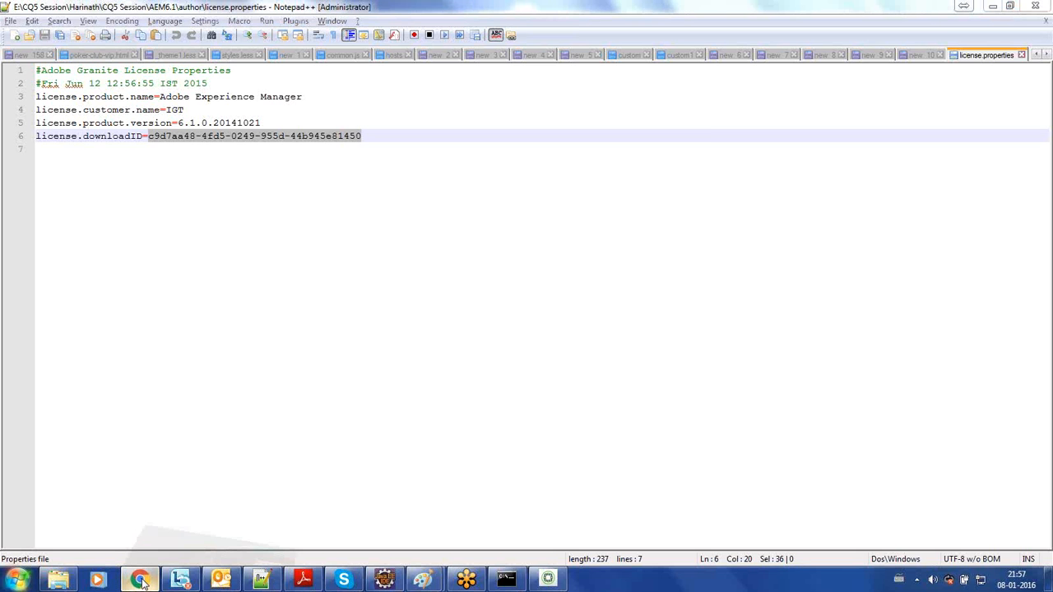
click(141, 581)
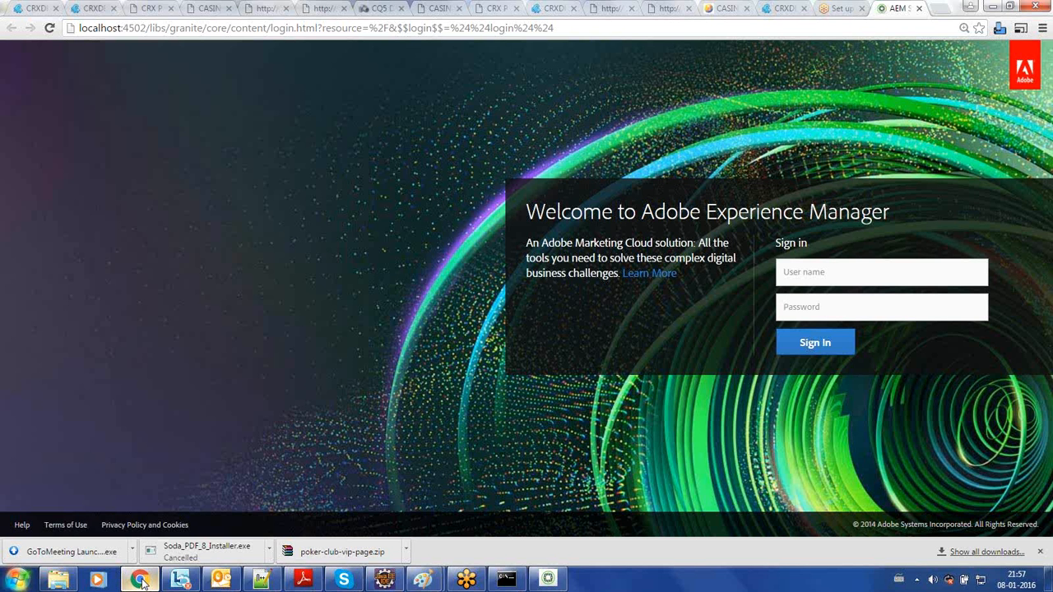
click(142, 581)
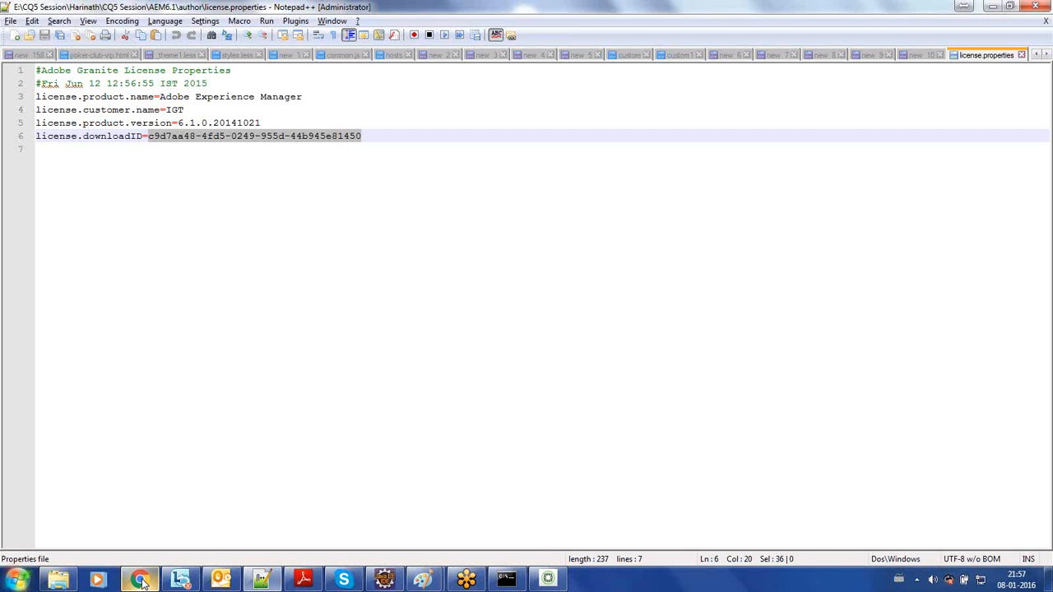
click(141, 582)
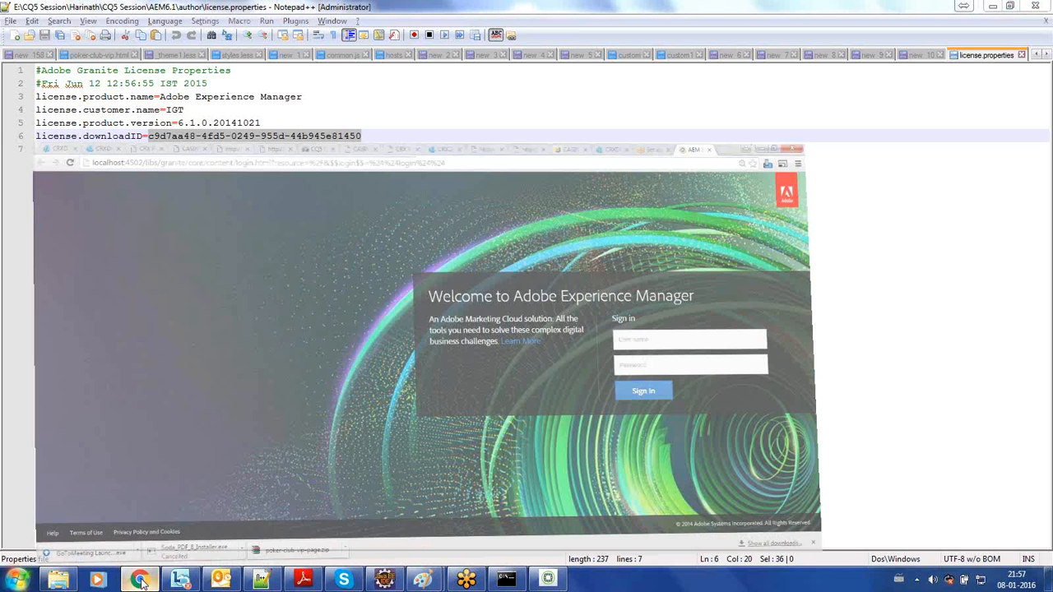
click(141, 582)
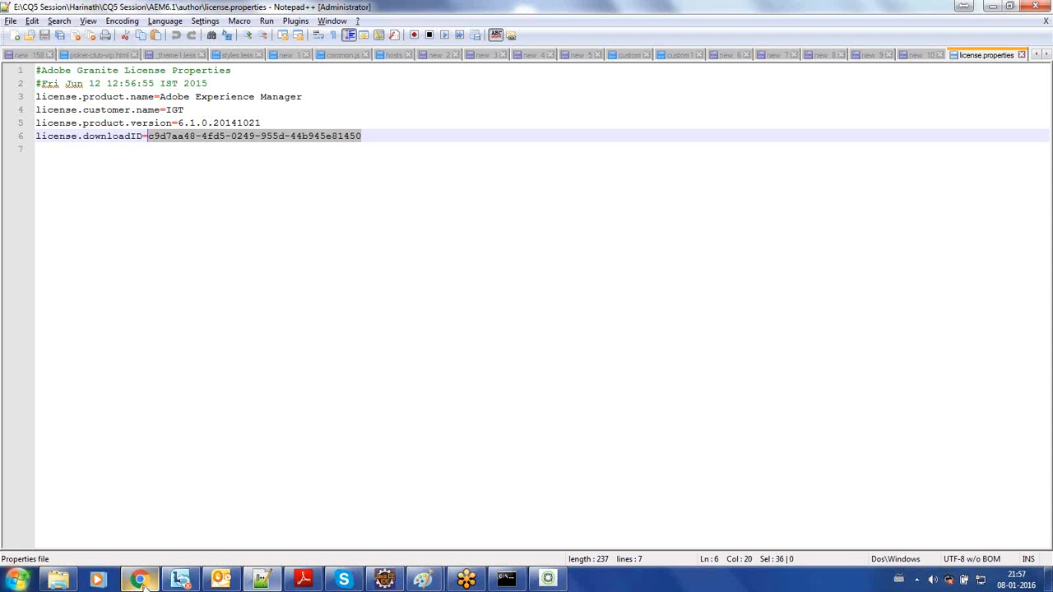
- Switch to the AEM sign-in page in Chrome and fill in the user name admin and the account password
click(143, 584)
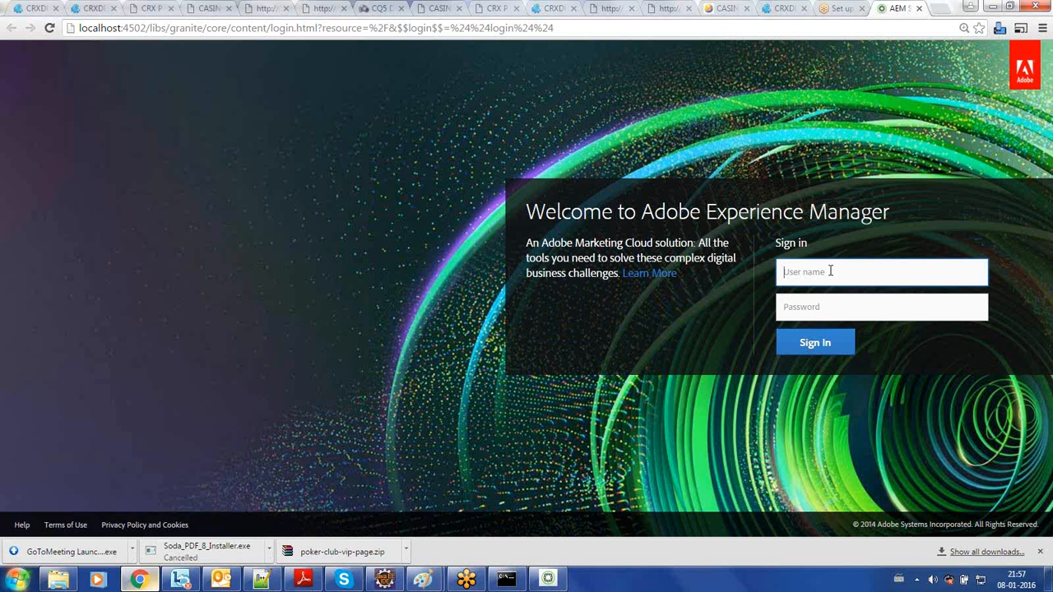
text(admin)
key(Tab)
text(admin)
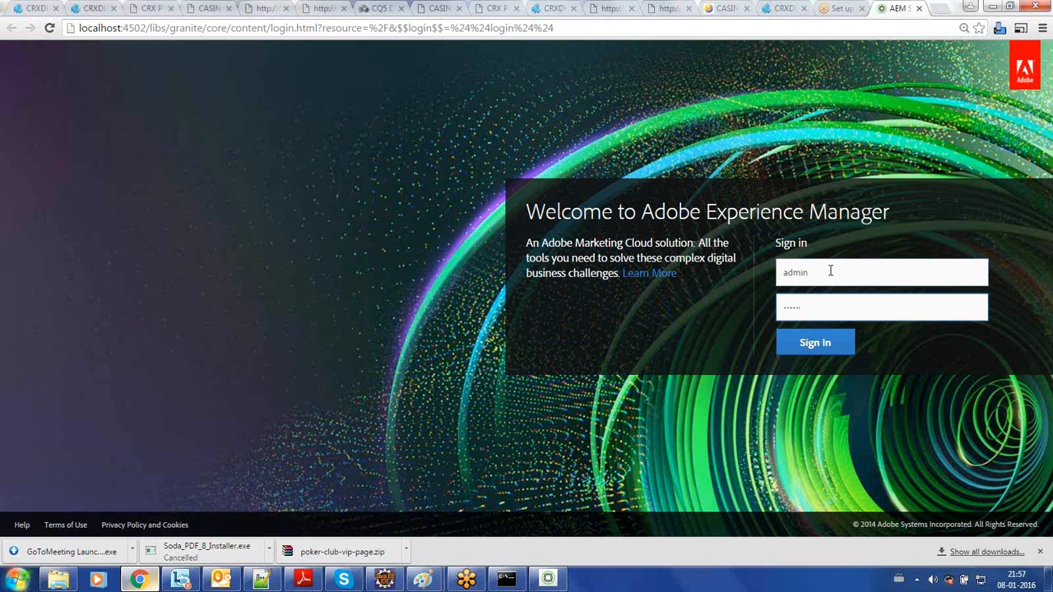
- Switch to the Paint notes and add the default user name and password in red beside "1. Author mode - 4502"
click(424, 581)
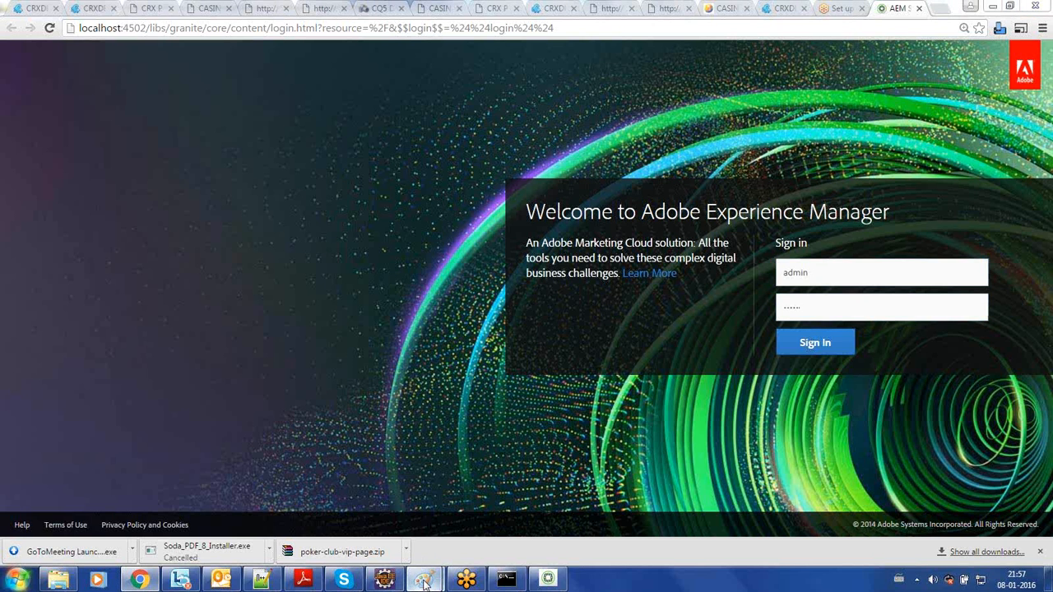
click(479, 515)
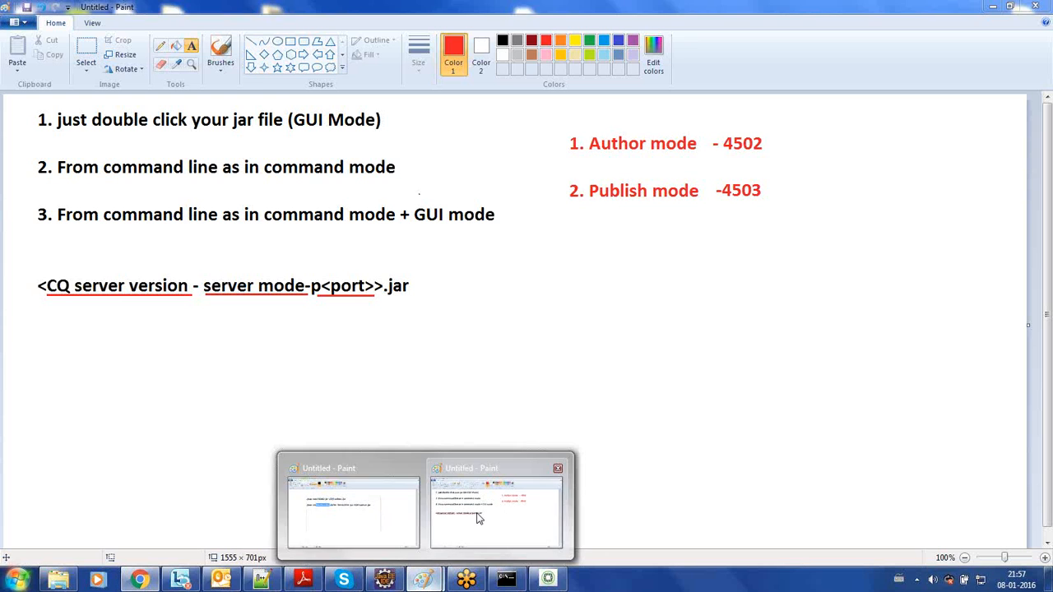
click(770, 143)
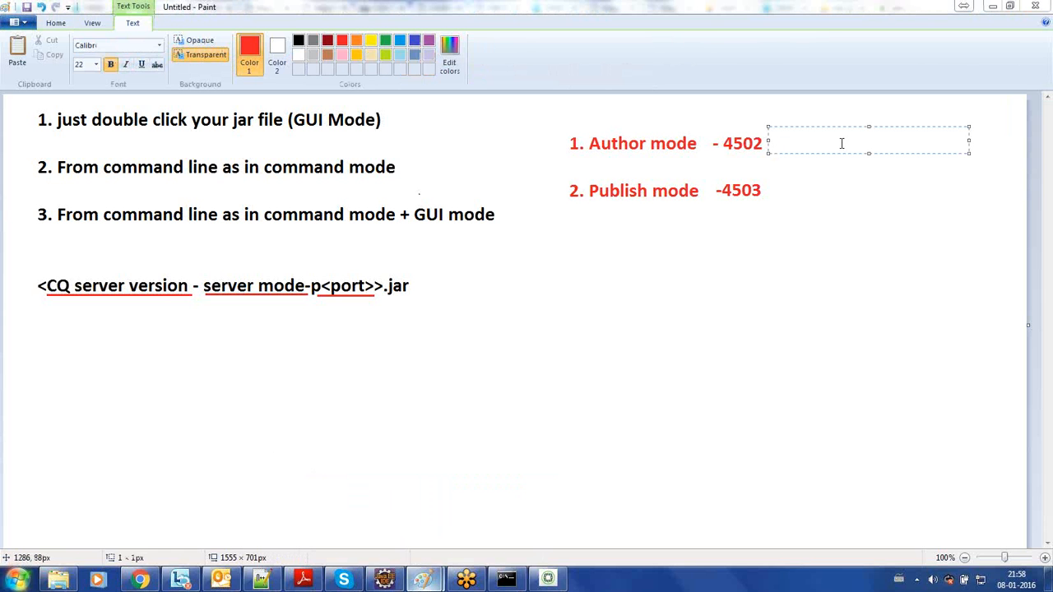
text(adm)
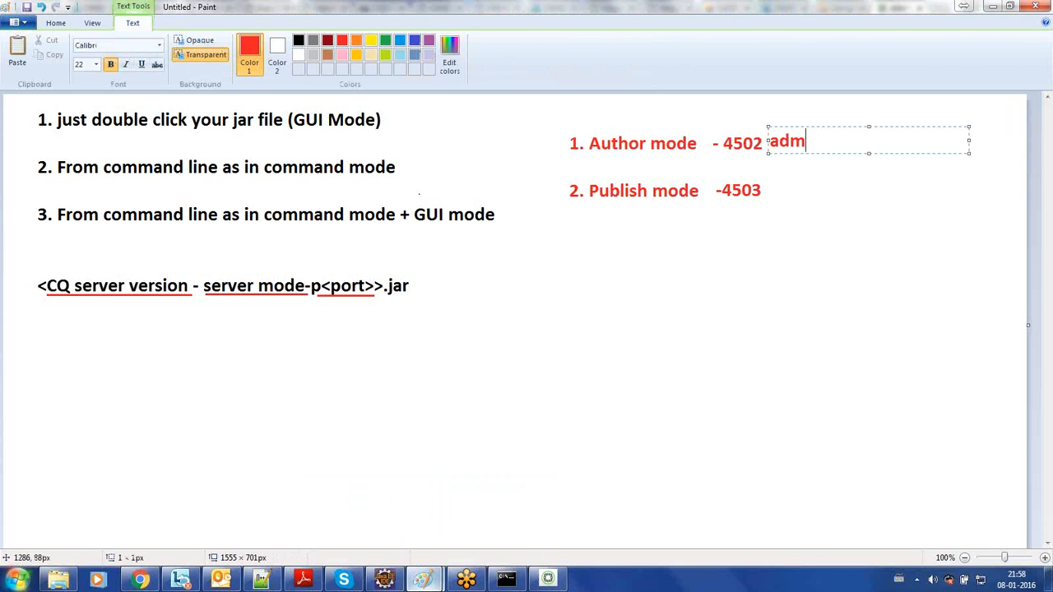
text(in/admin)
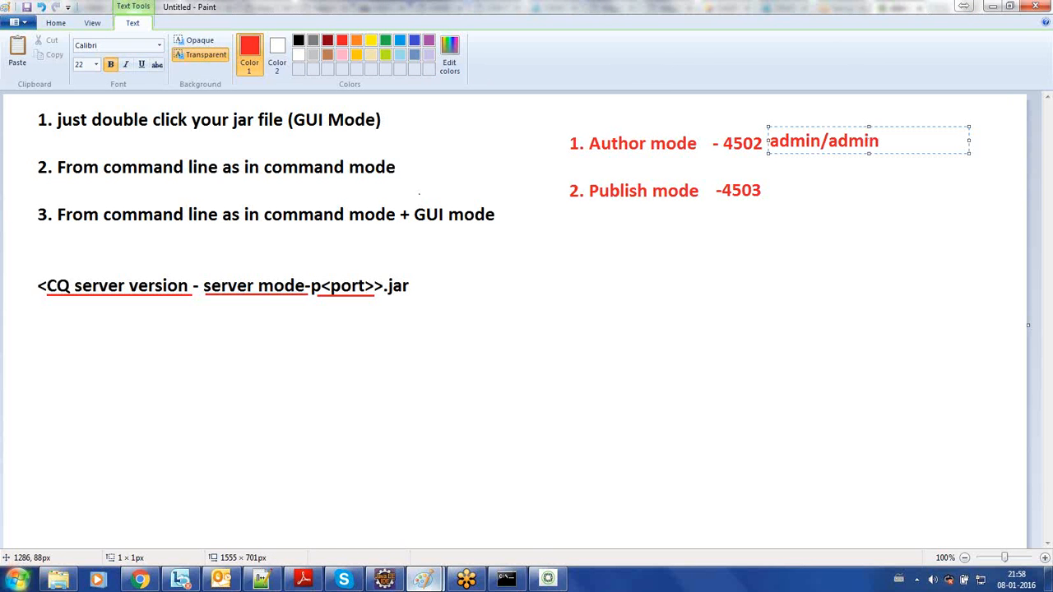
- Add the default user name and password in red beside "2. Publish mode -4503" and commit the text
click(820, 190)
click(776, 190)
text(a)
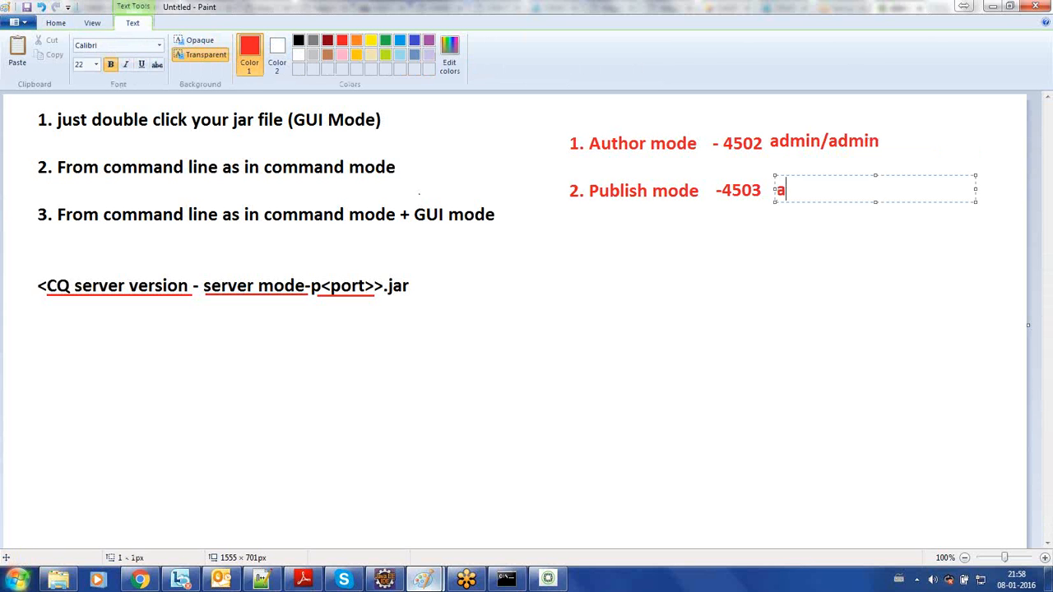
text(dmin/admin)
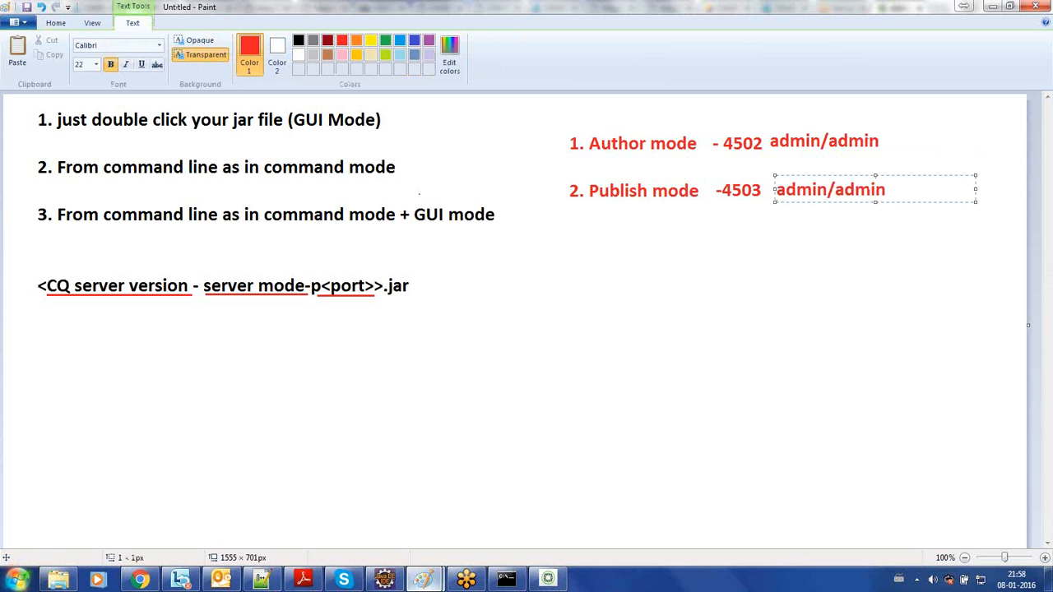
click(745, 267)
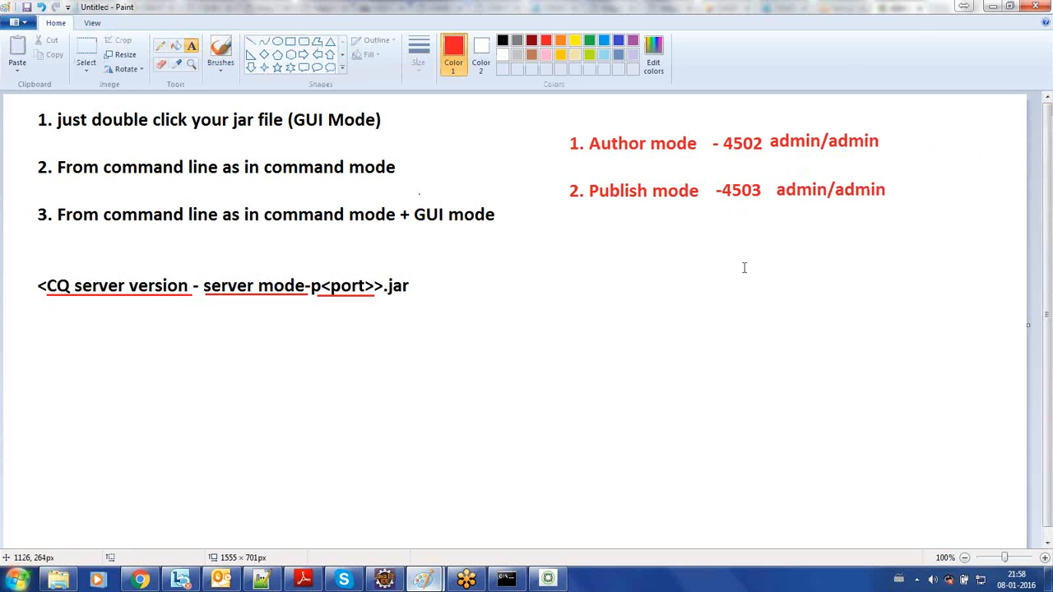
- Return to Chrome, sign in to AEM with the filled-in credentials, and open the Classic UI from the Projects entry
click(990, 8)
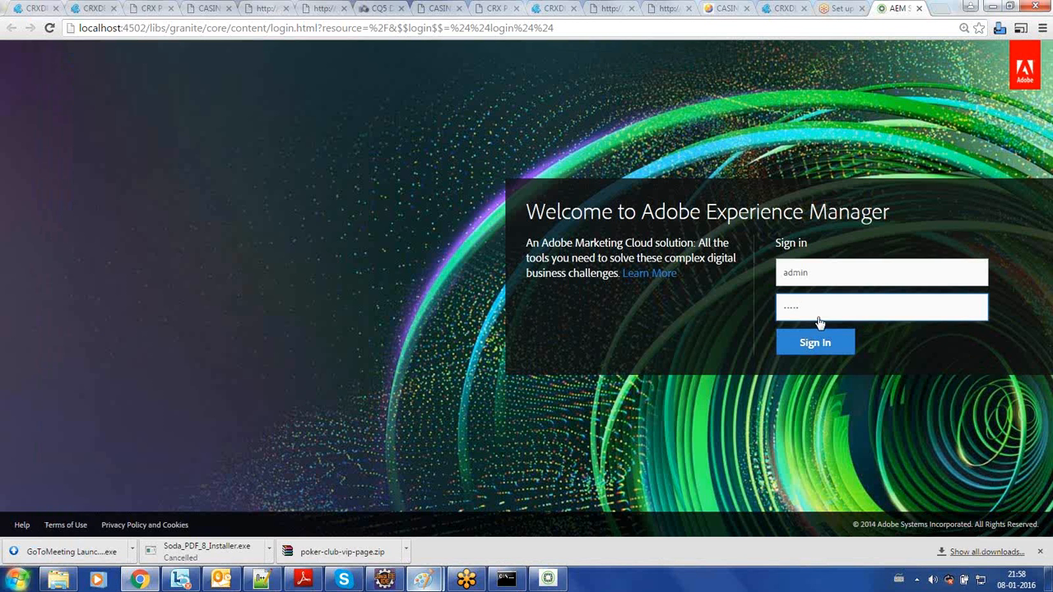
click(818, 344)
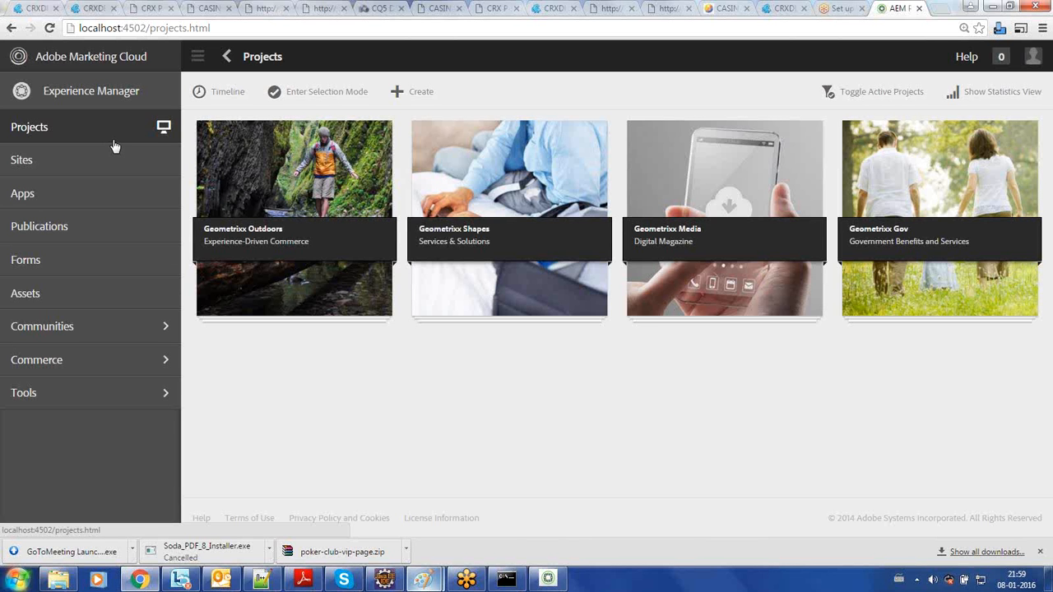
click(164, 129)
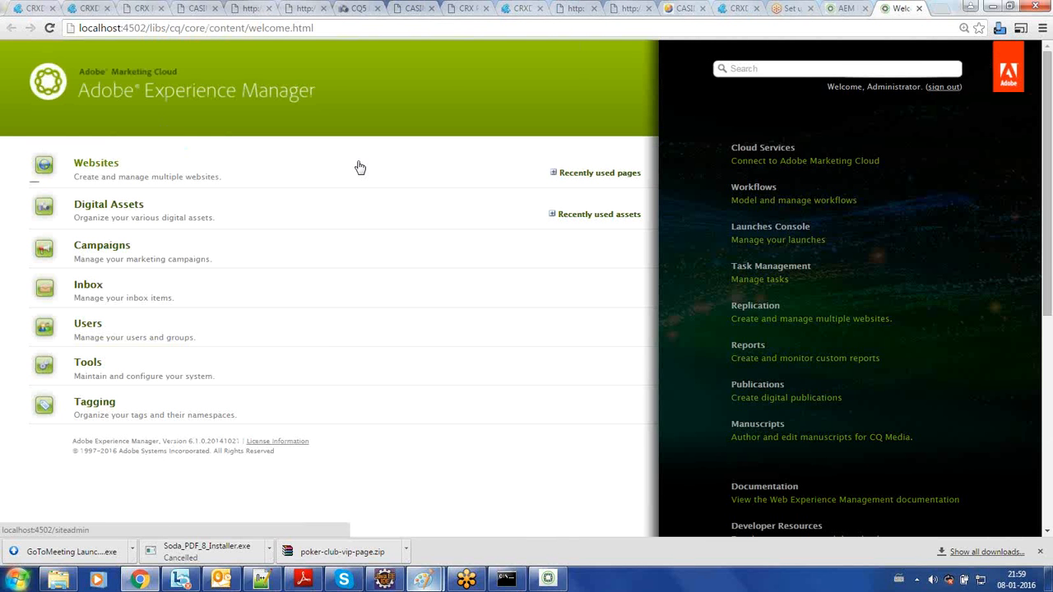
- Revisit the Projects page to point out its Switch to Classic UI option, and return to the Classic UI welcome page
click(841, 10)
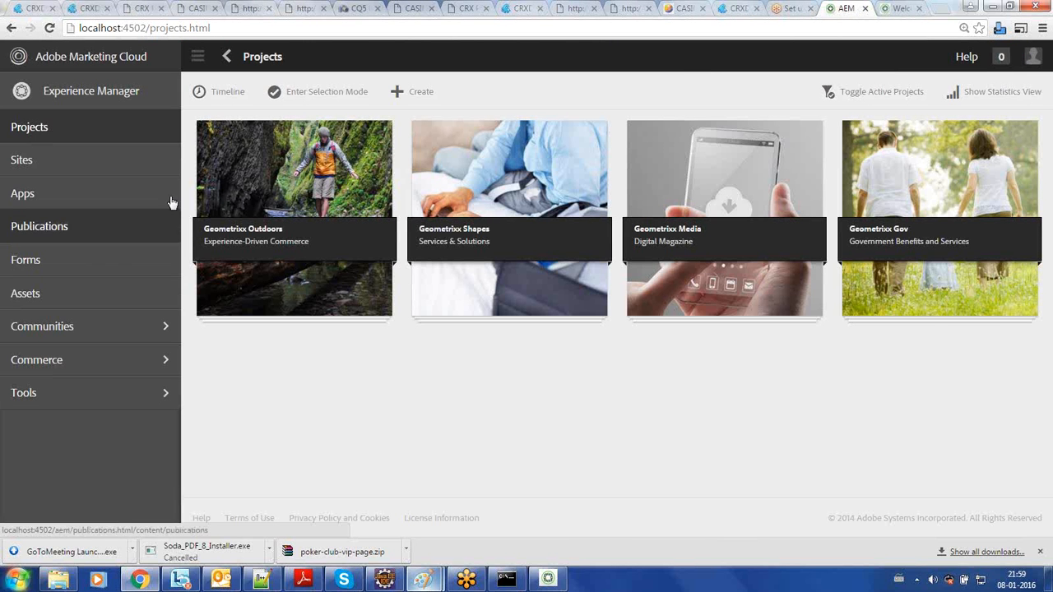
mouse_move(171, 139)
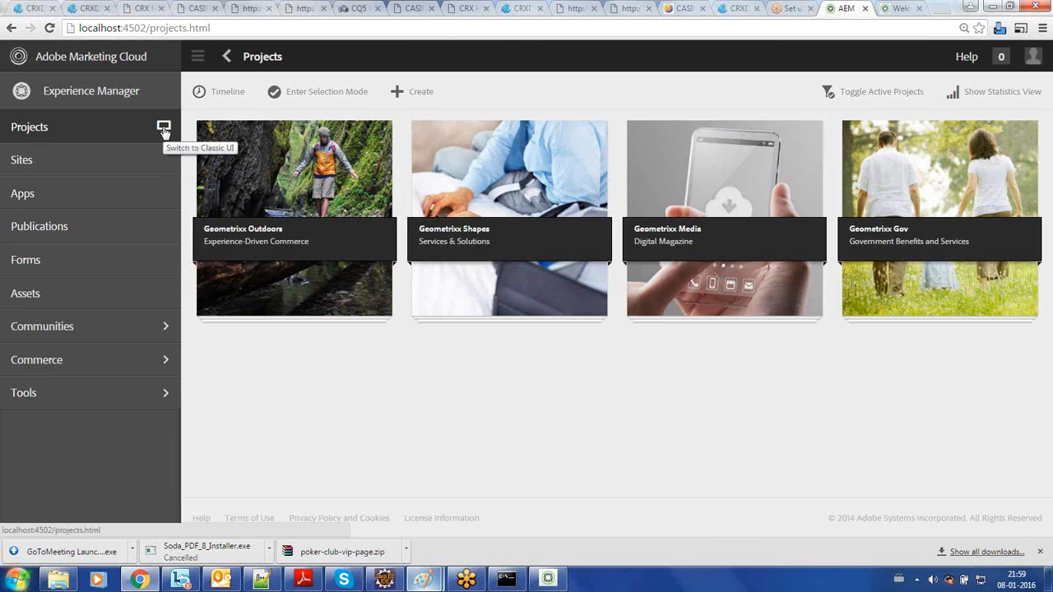
click(163, 130)
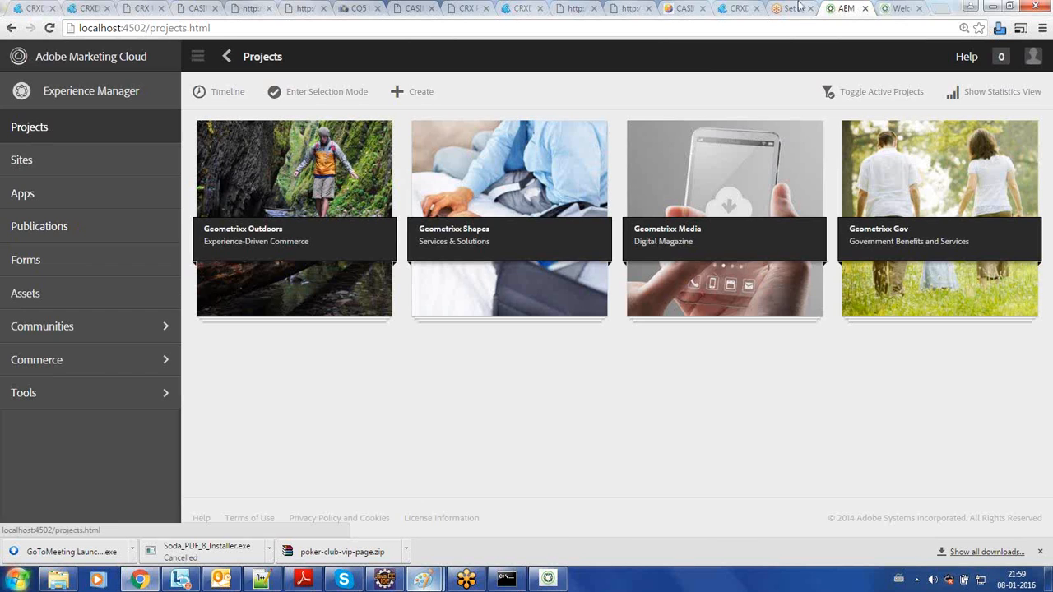
click(899, 10)
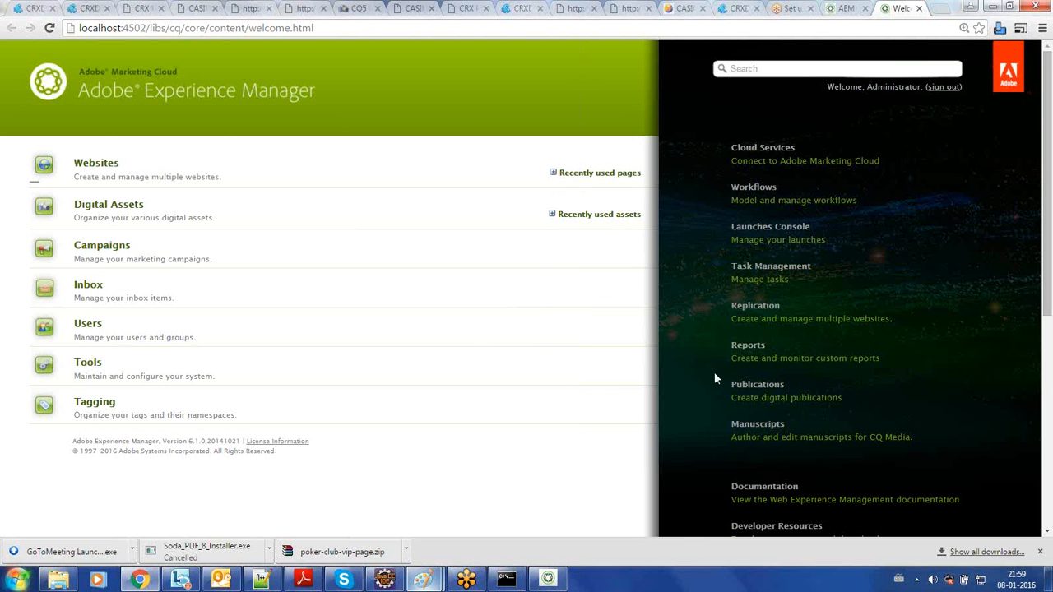
- Examine the console links on the Classic UI welcome page, from Cloud Services down to Web Console Status Dump
scroll(715, 374, down, 3)
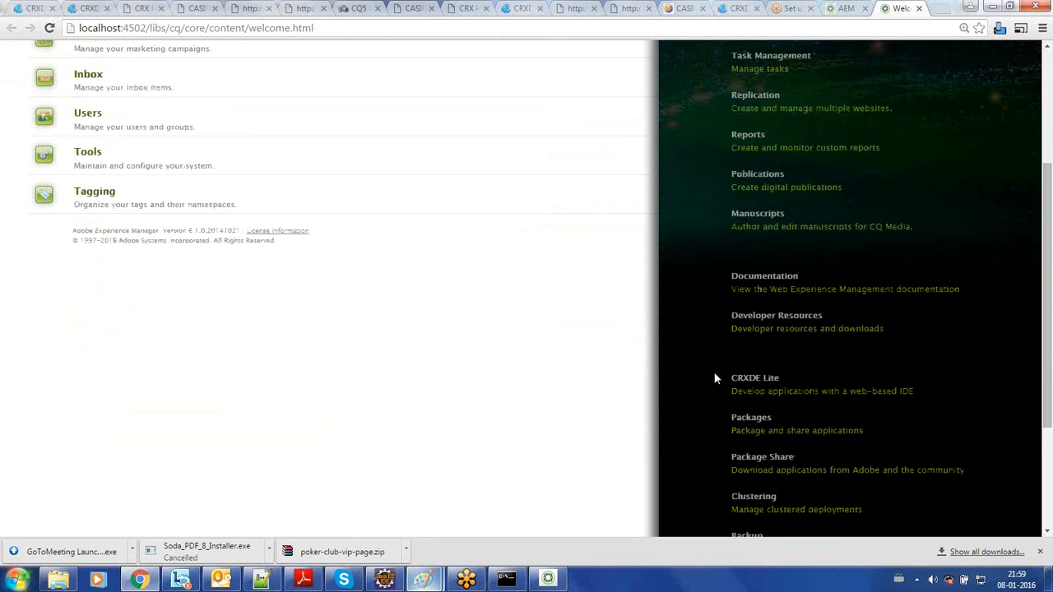
scroll(715, 378, down, 3)
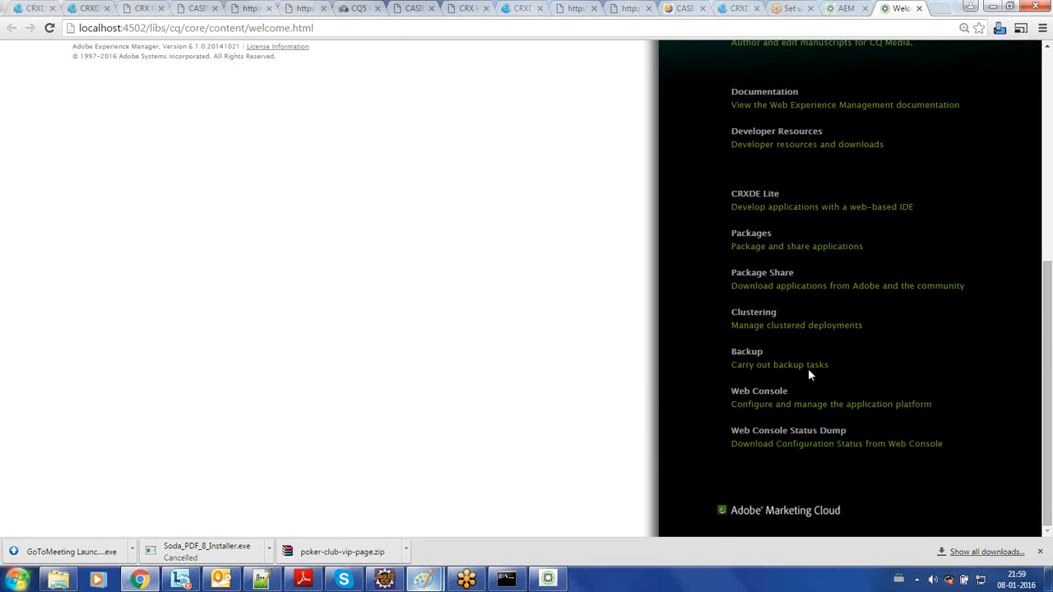
scroll(809, 374, up, 6)
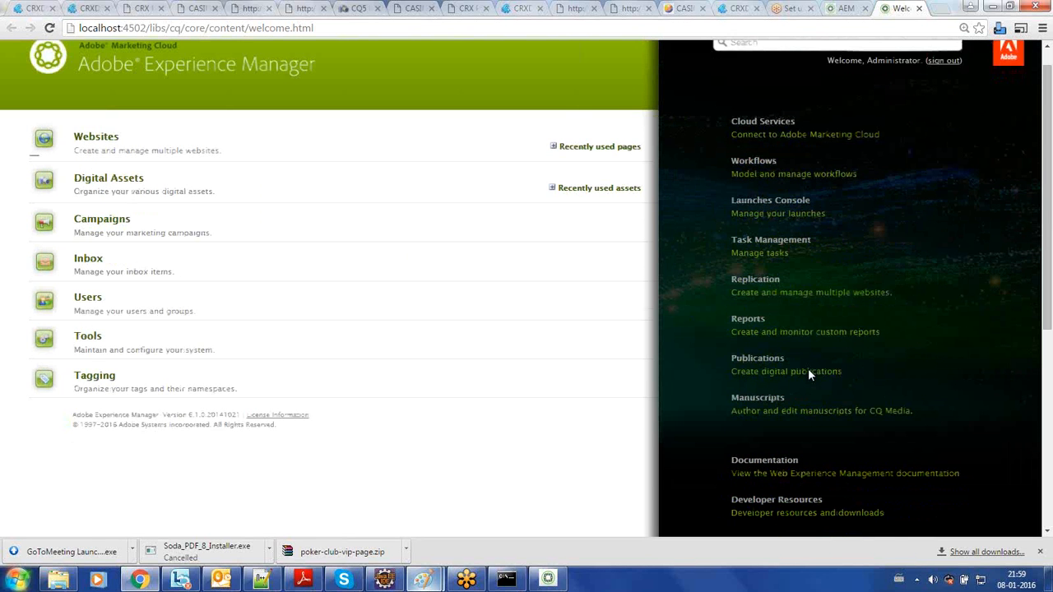
scroll(809, 375, down, 3)
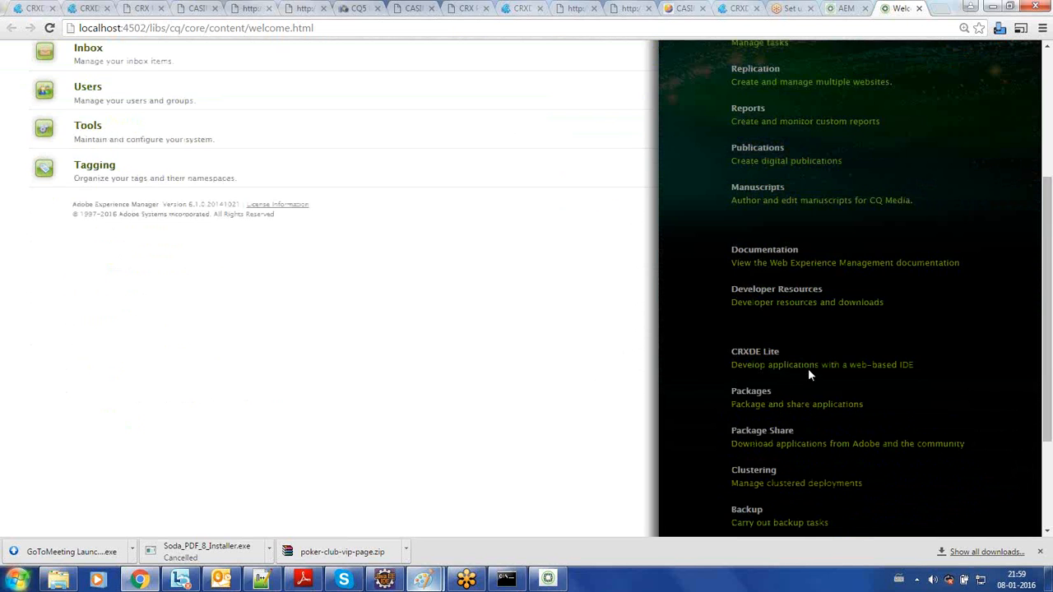
scroll(809, 374, down, 2)
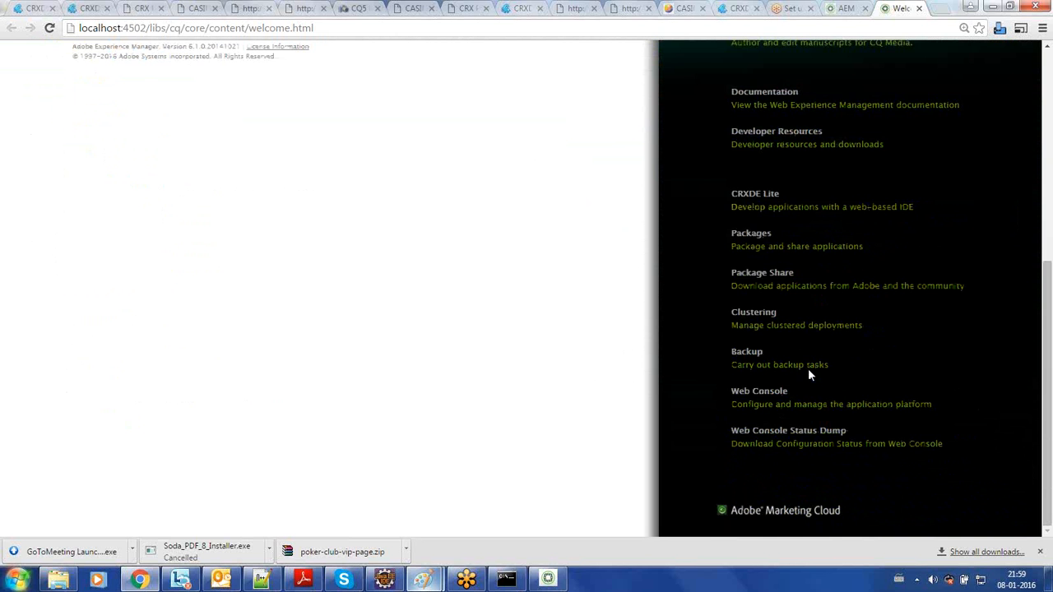
scroll(809, 374, up, 5)
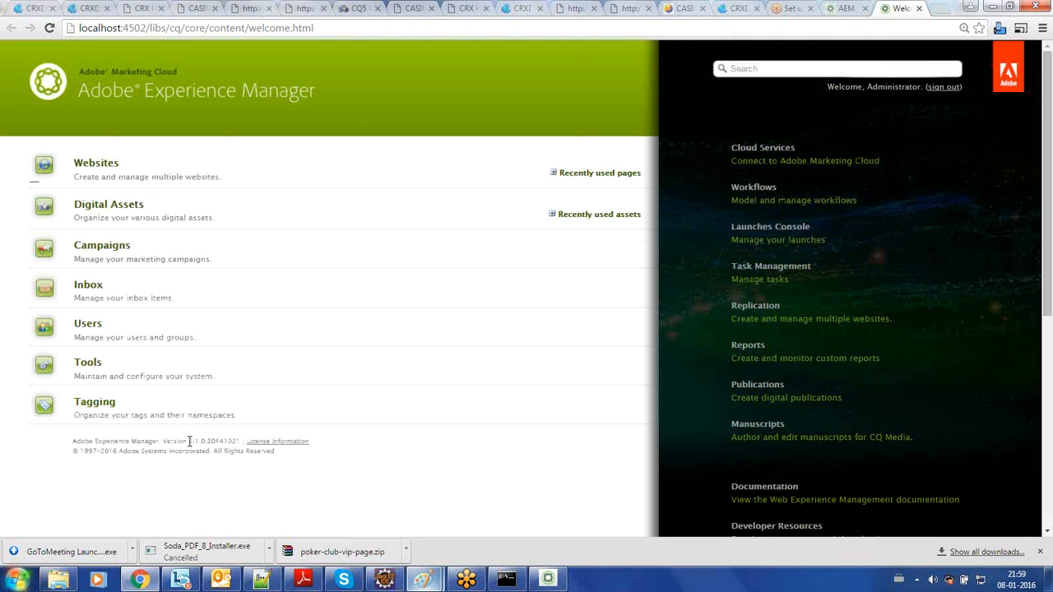
- Highlight the Adobe Experience Manager version line below the Tagging entry, and clear the highlight
drag(190, 442, 239, 442)
drag(73, 442, 243, 444)
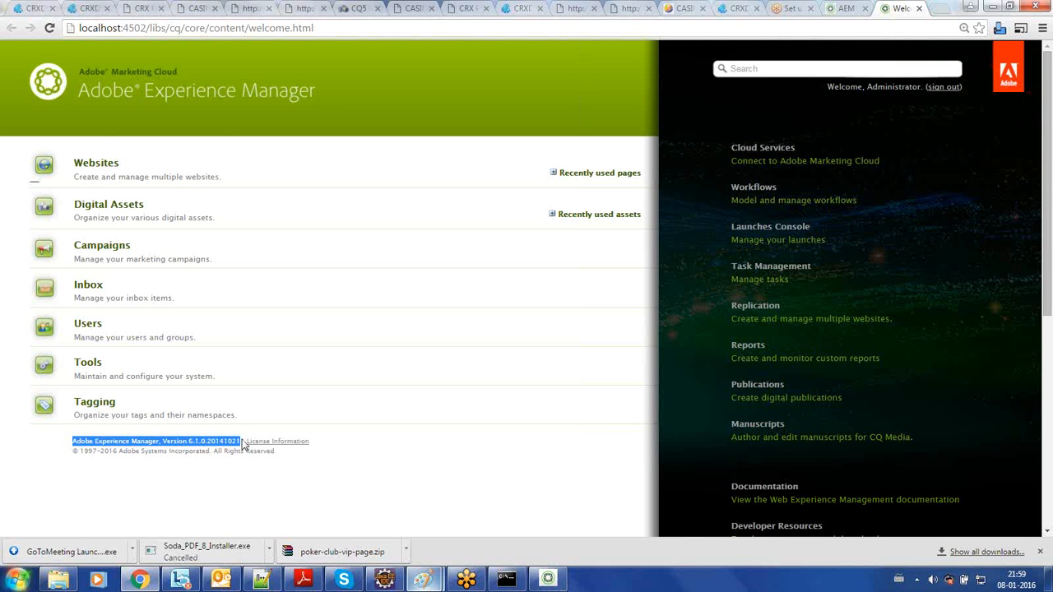
click(295, 430)
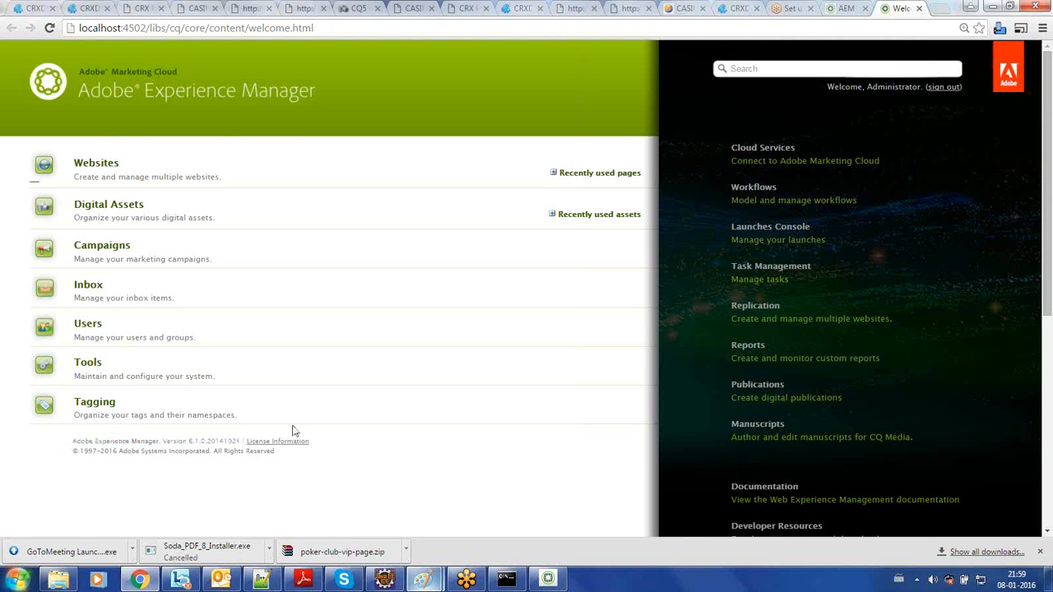
- Highlight the version number and the copyright line on the Classic UI welcome page, and clear the highlights
double_click(220, 438)
click(234, 439)
double_click(111, 451)
click(117, 451)
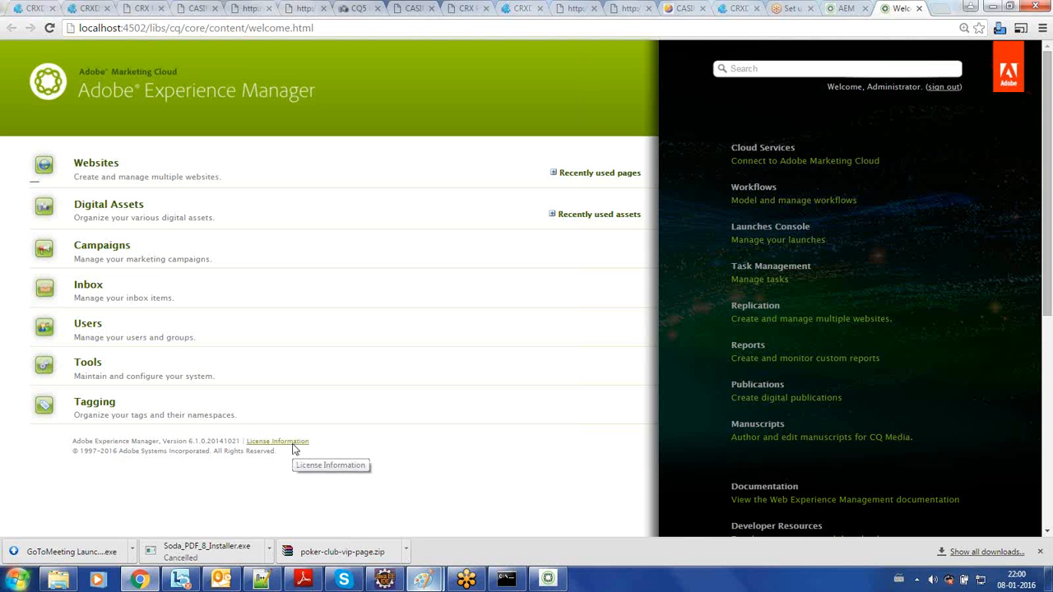
- Review the OSGi, Sling and Web Console entries at localhost:4502/system/console in a new tab, and close it and the Classic UI tab
key(ctrl+t)
text(localhost:4502/system/console)
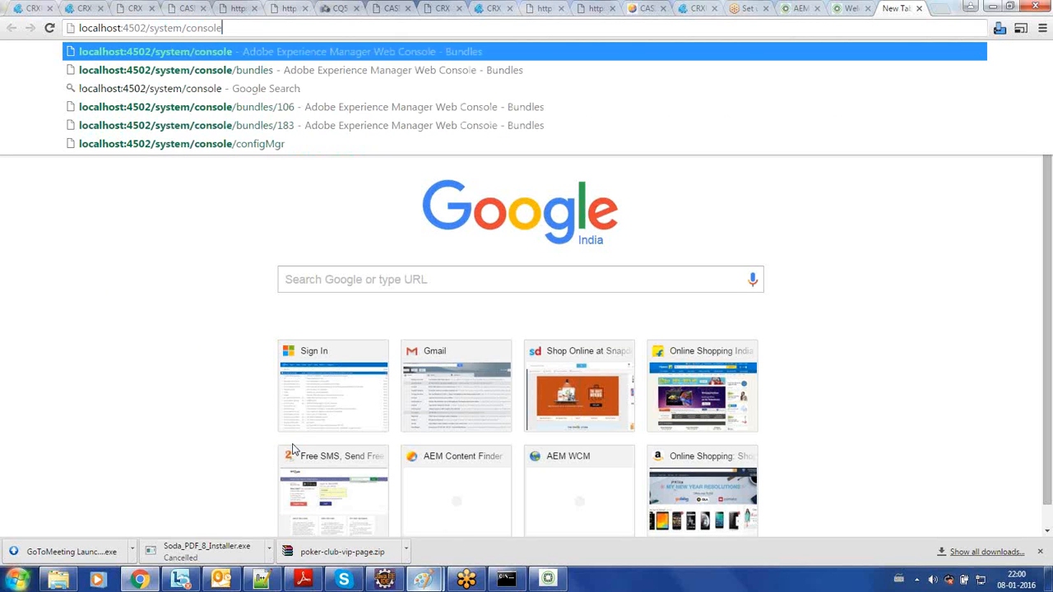
key(Down)
key(Return)
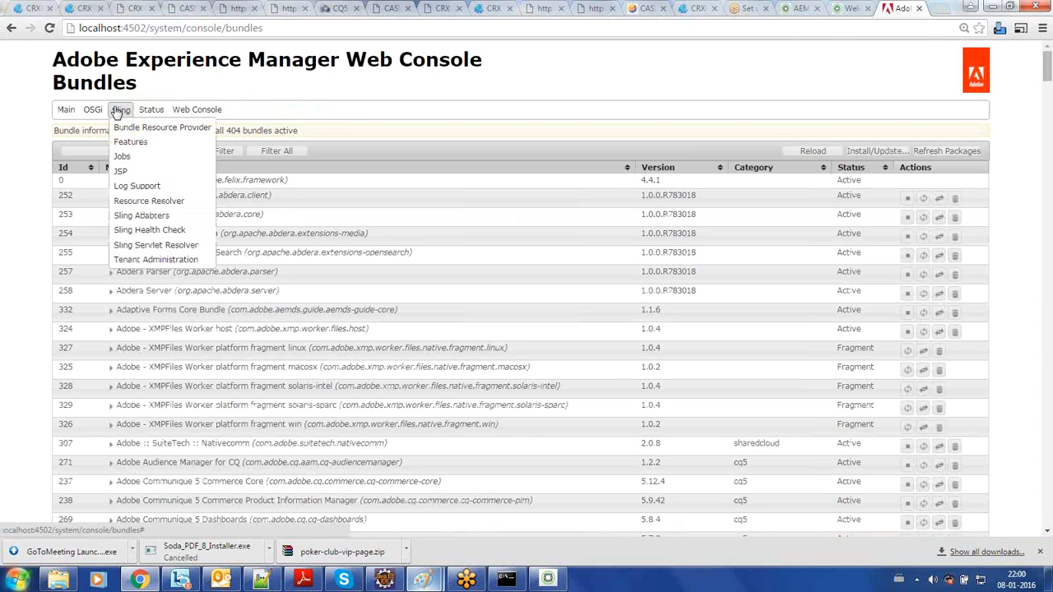
mouse_move(93, 111)
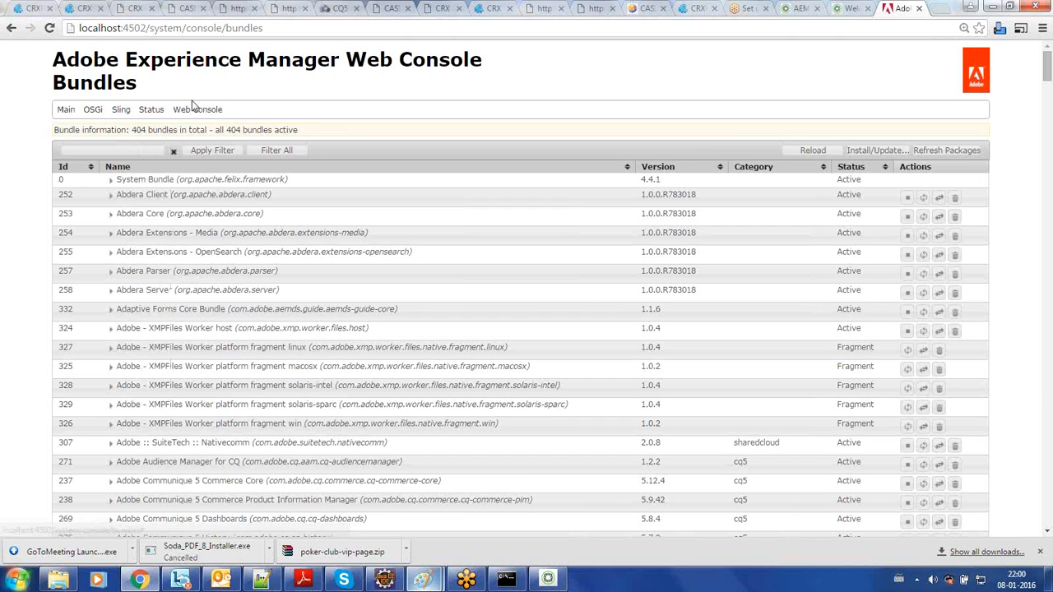
mouse_move(198, 112)
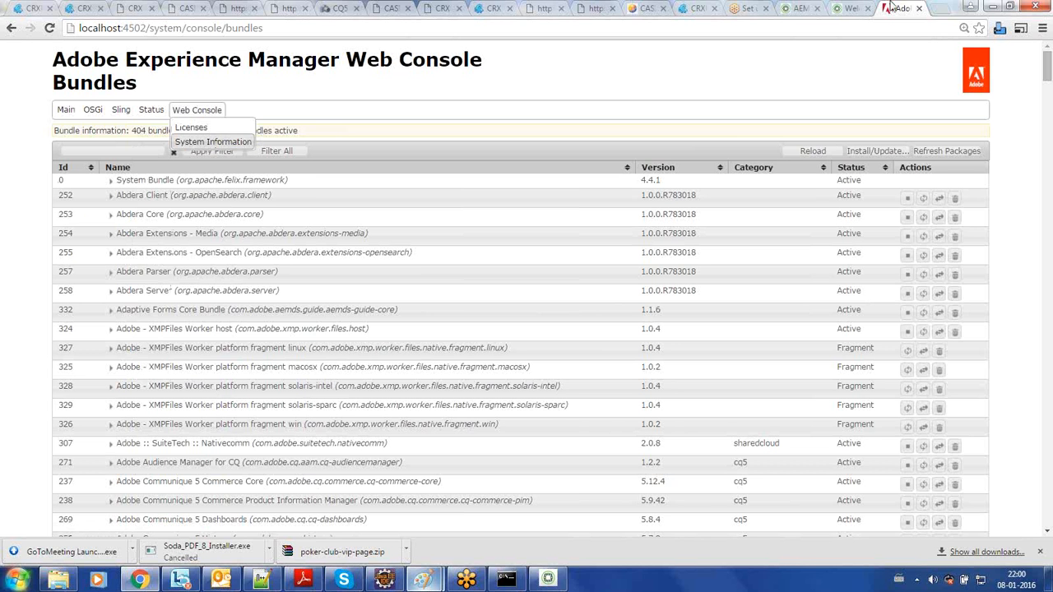
click(919, 8)
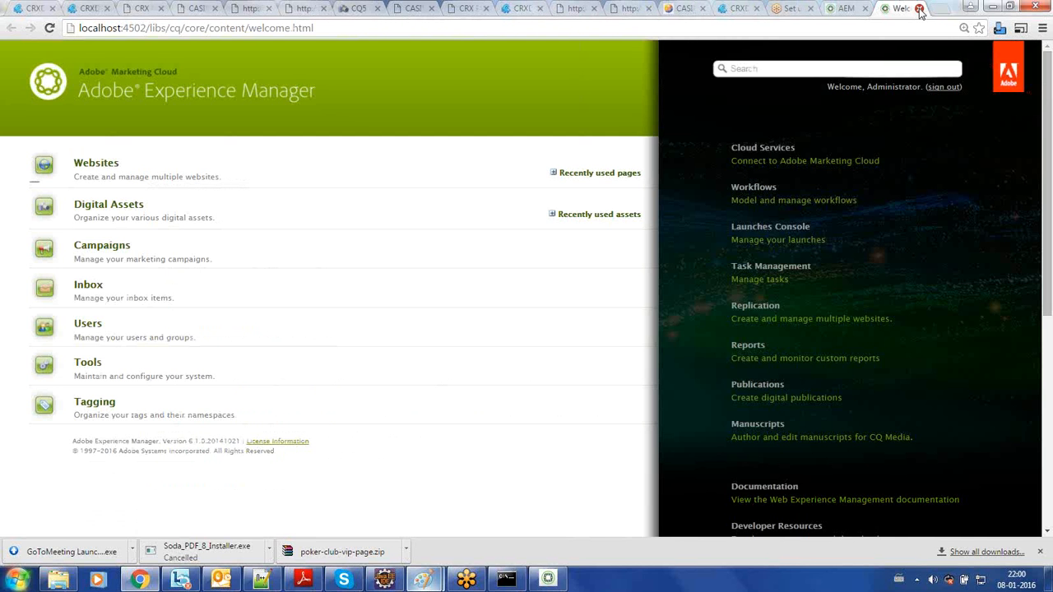
click(919, 9)
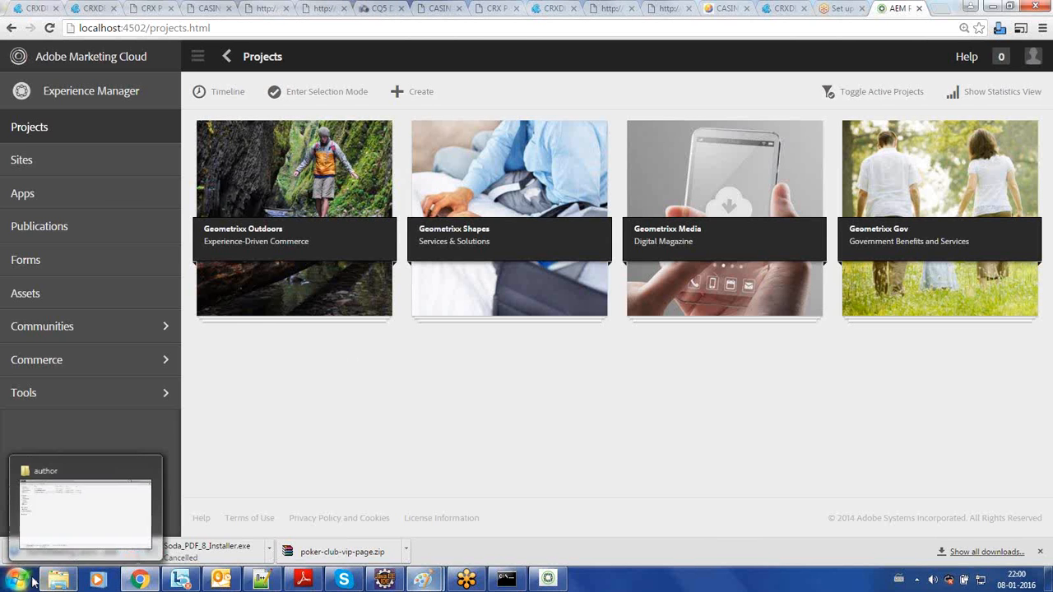
- Switch to Windows Explorer and open the name of the aem610-author-p4502 jar in the author folder for editing
click(58, 581)
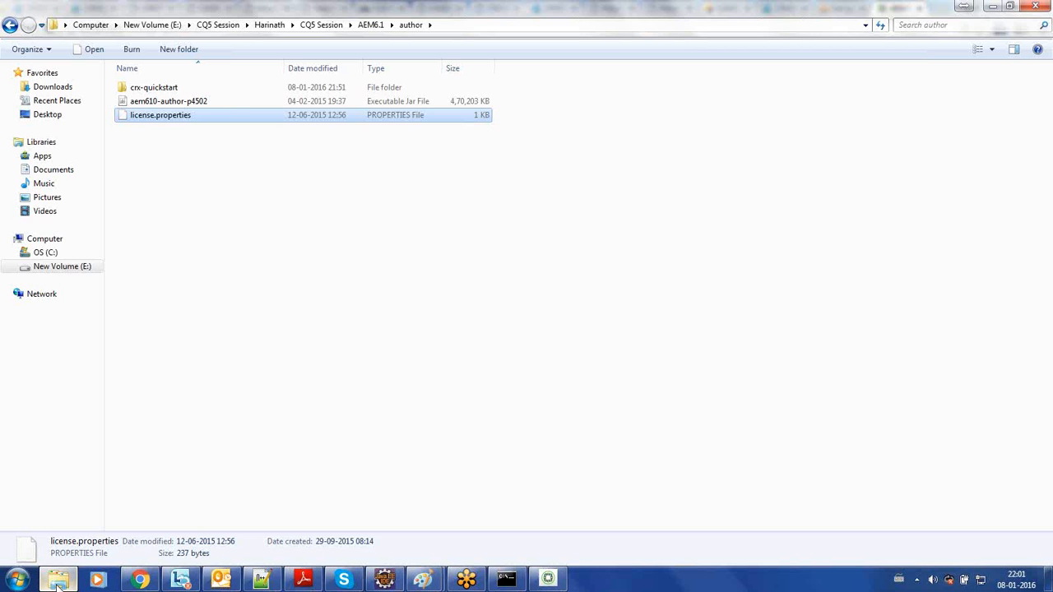
click(247, 104)
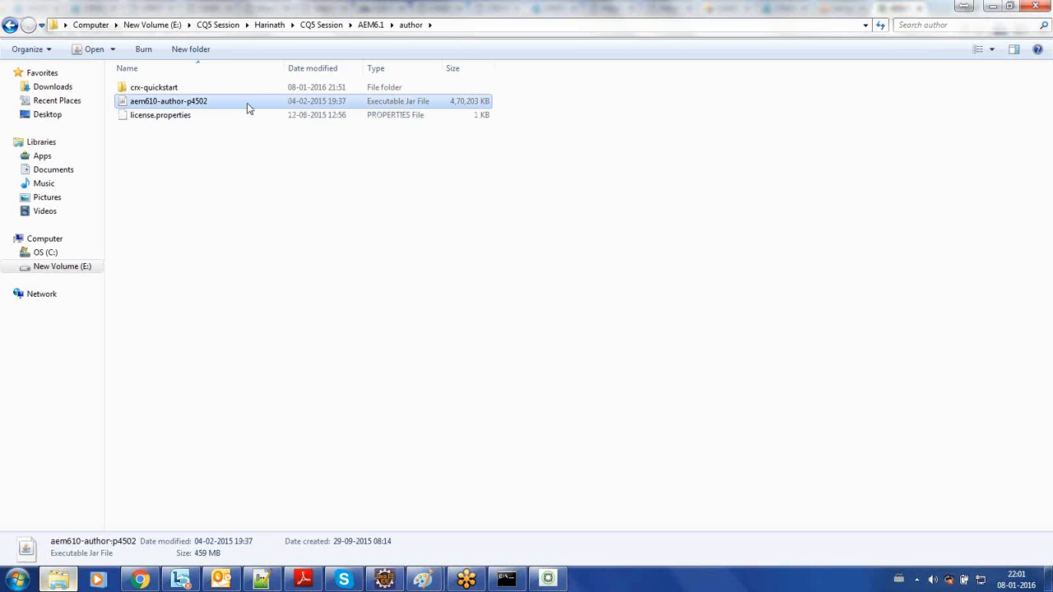
right_click(249, 107)
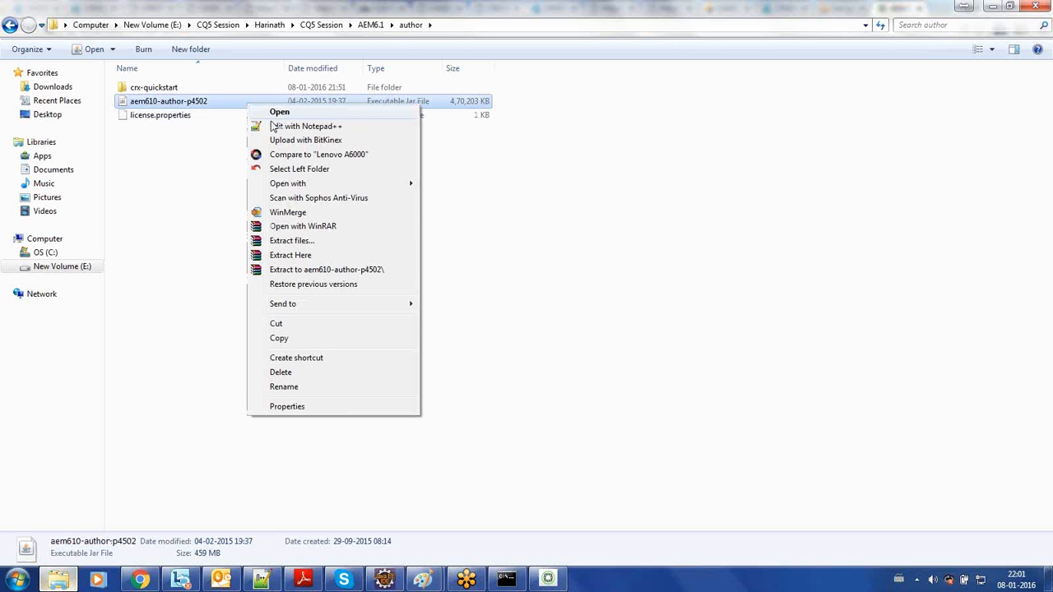
click(318, 388)
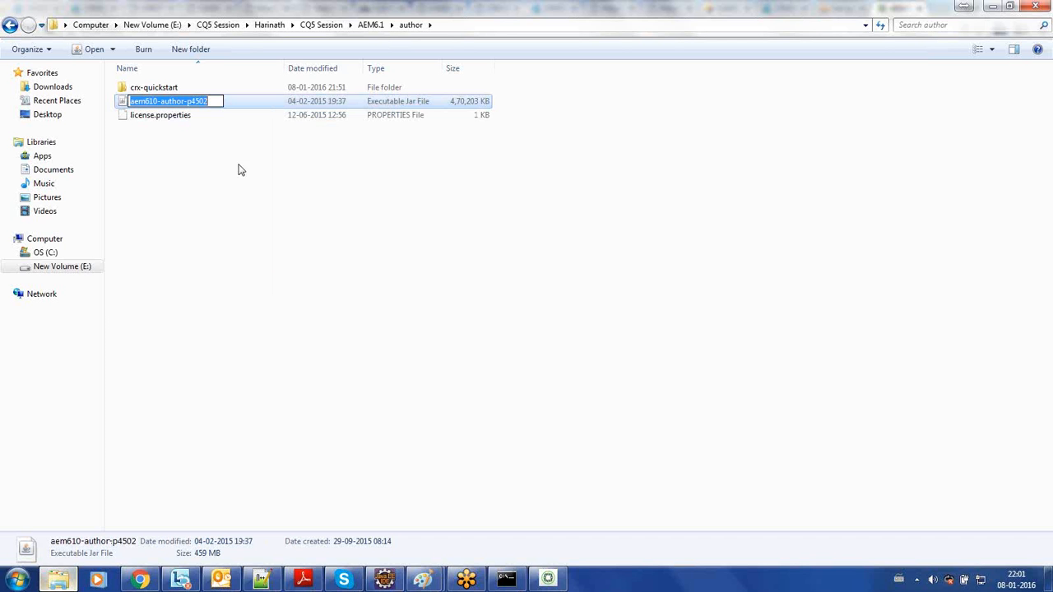
click(215, 100)
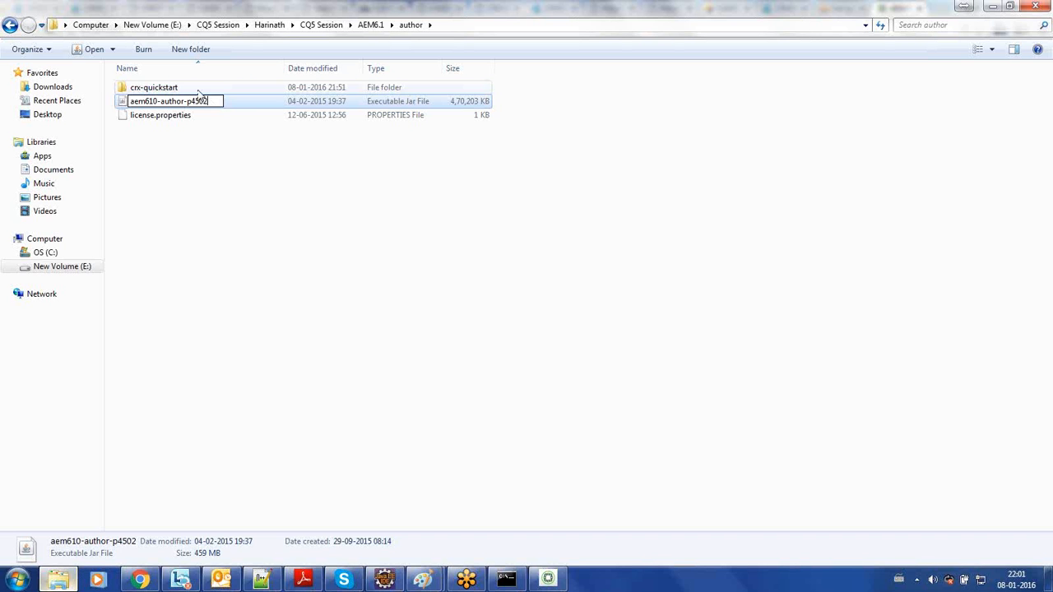
- Leave the jar's name and open the start batch file from crx-quickstart\bin in Notepad++
click(198, 92)
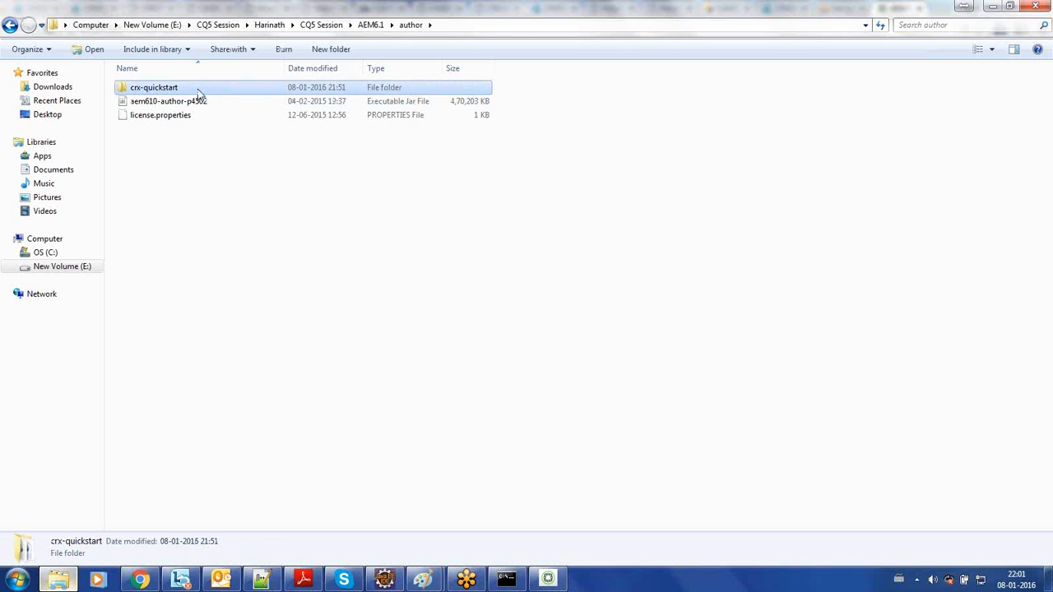
double_click(198, 93)
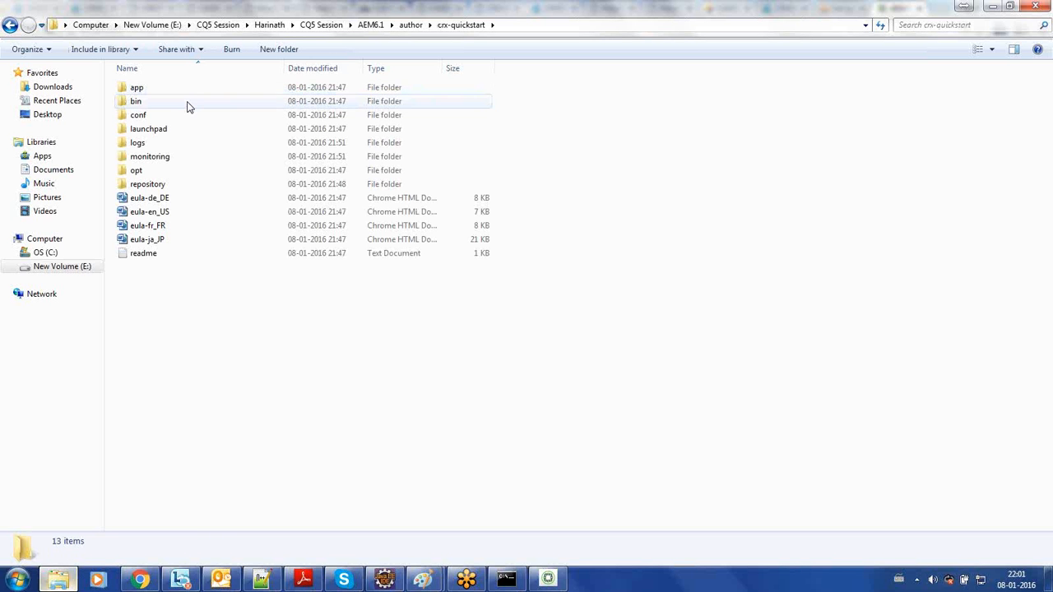
double_click(188, 102)
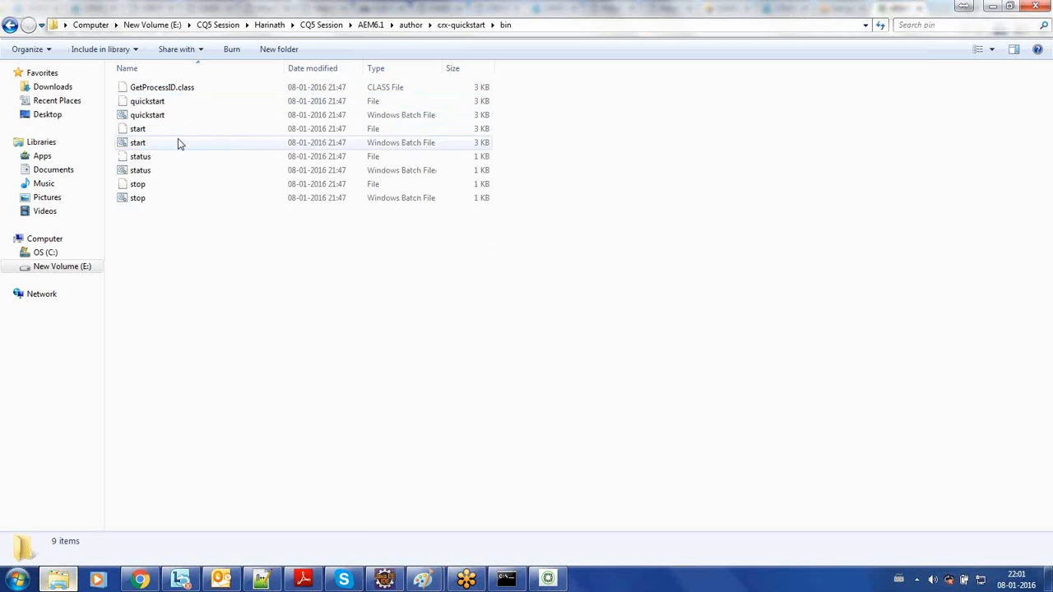
click(178, 142)
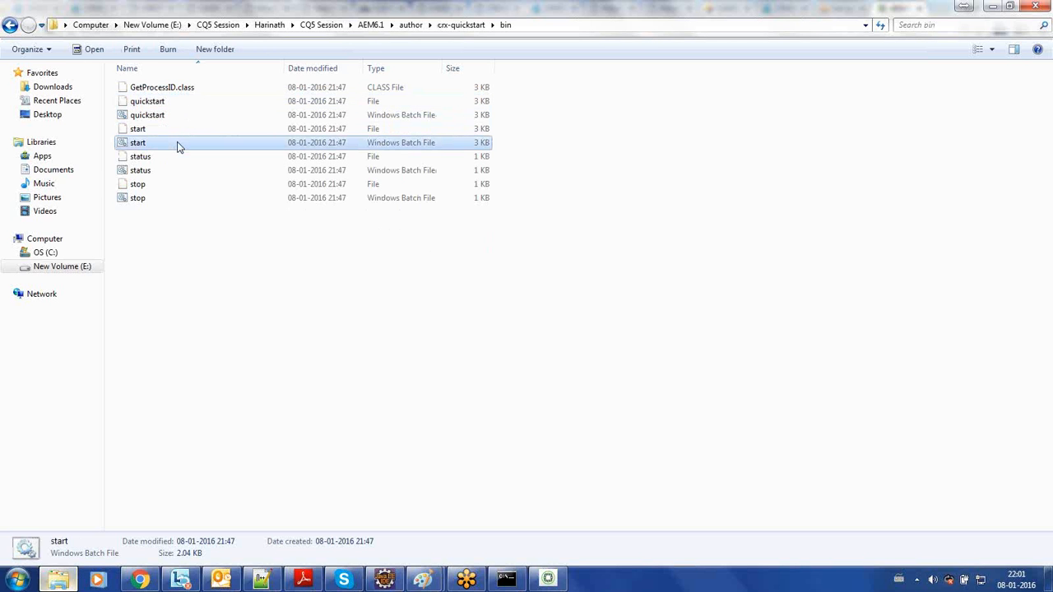
right_click(177, 145)
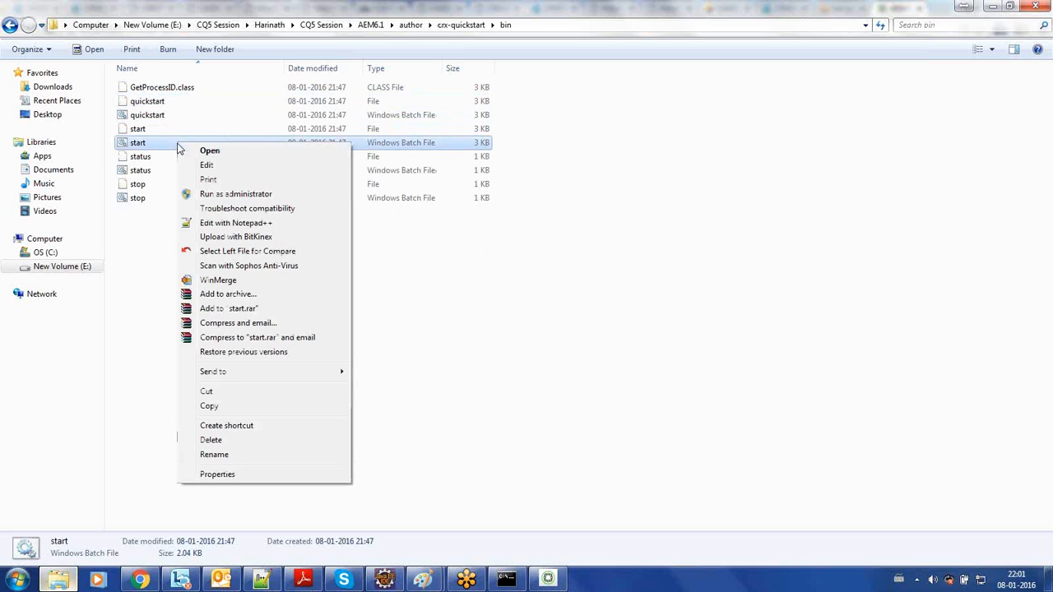
click(221, 223)
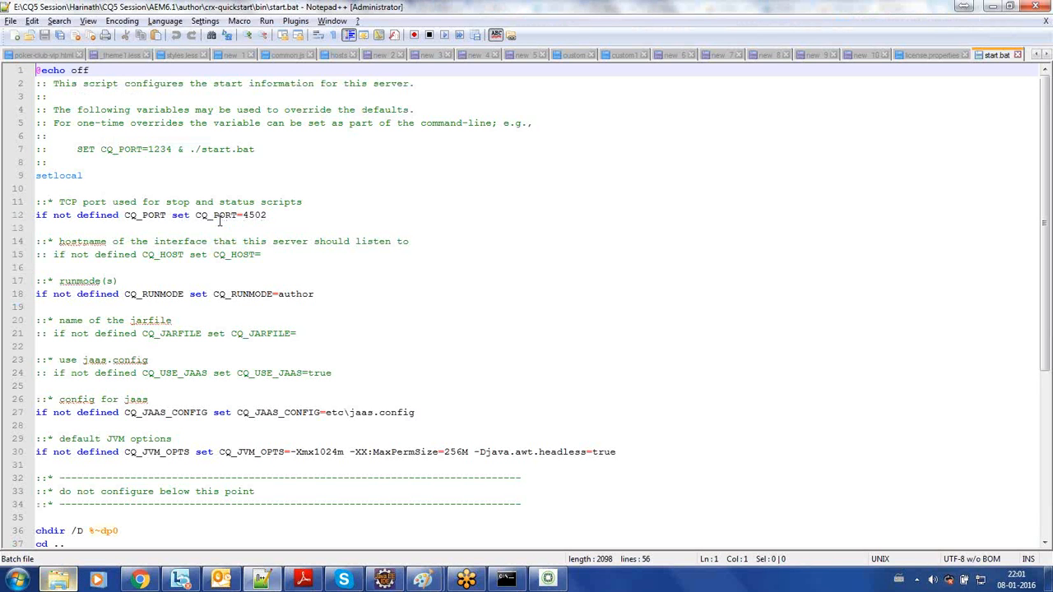
- Highlight the CQ_PORT value 4502 in start.bat, close the file and minimize Notepad++
double_click(254, 215)
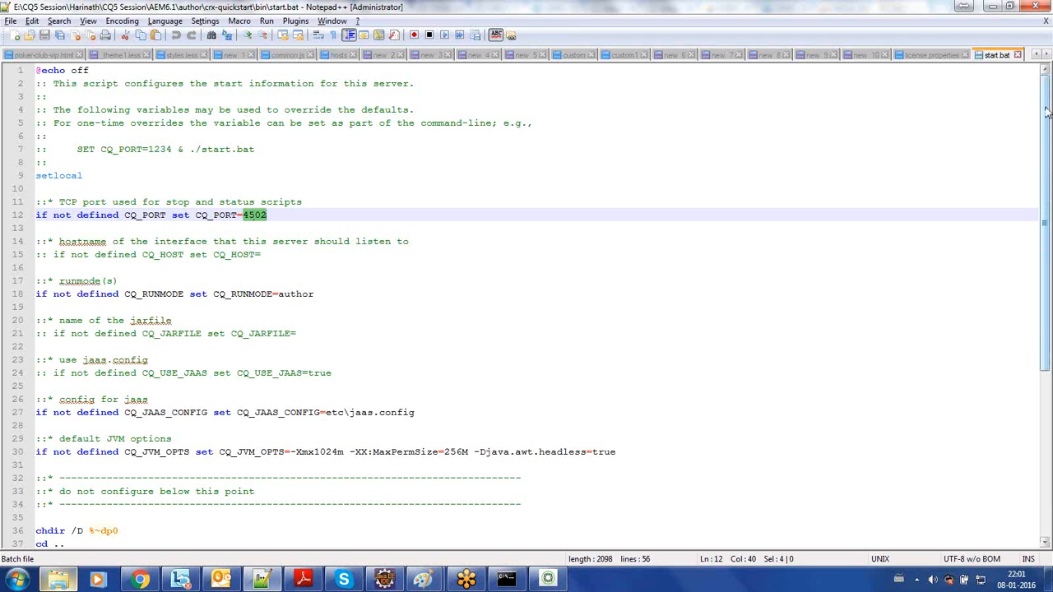
mouse_move(1047, 113)
mouse_down()
mouse_move(1049, 387)
mouse_move(1049, 113)
mouse_up()
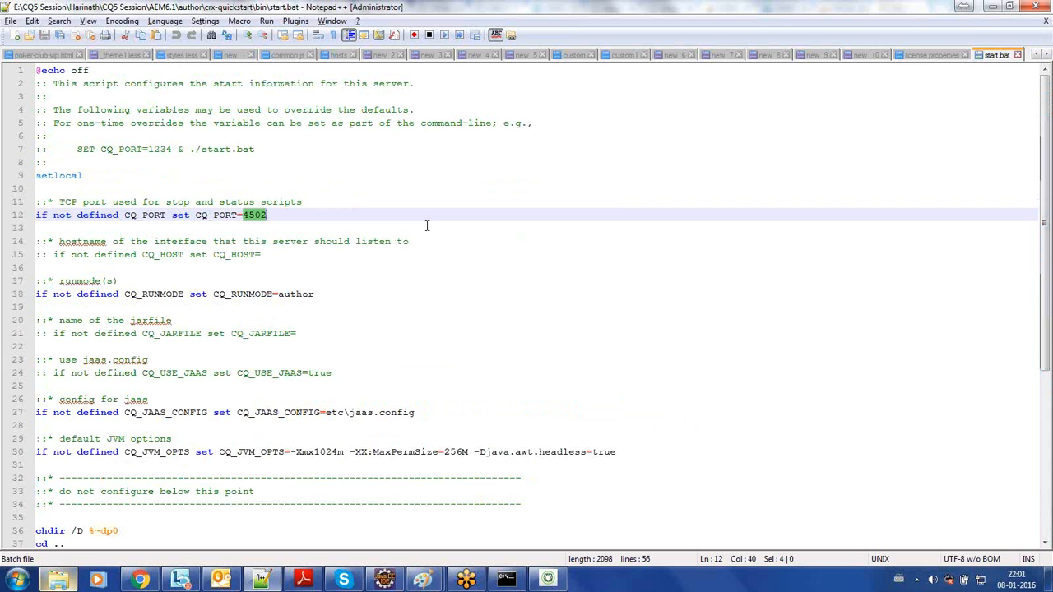
key(ctrl+w)
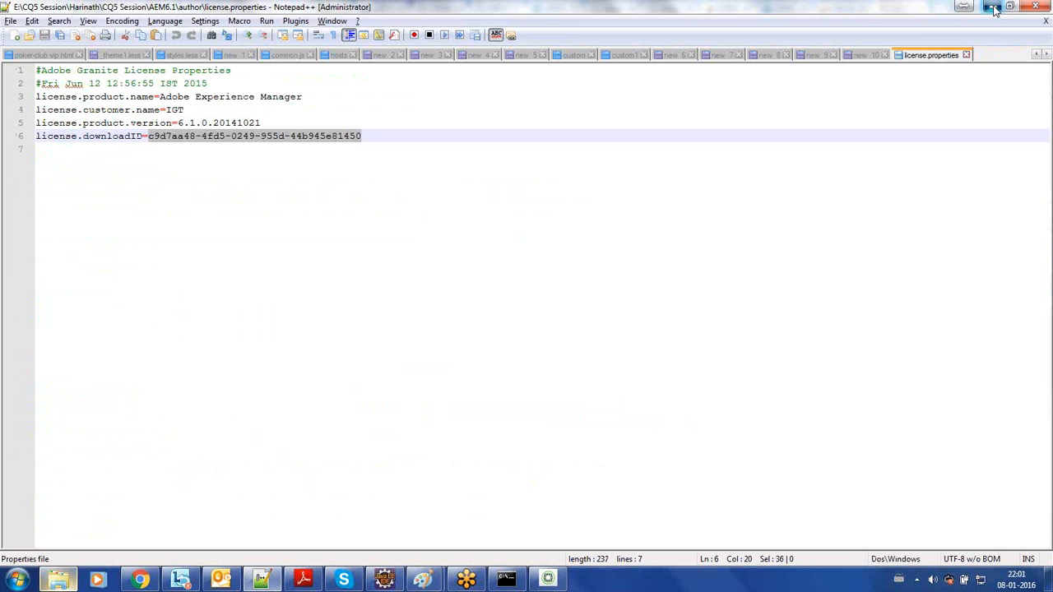
click(993, 8)
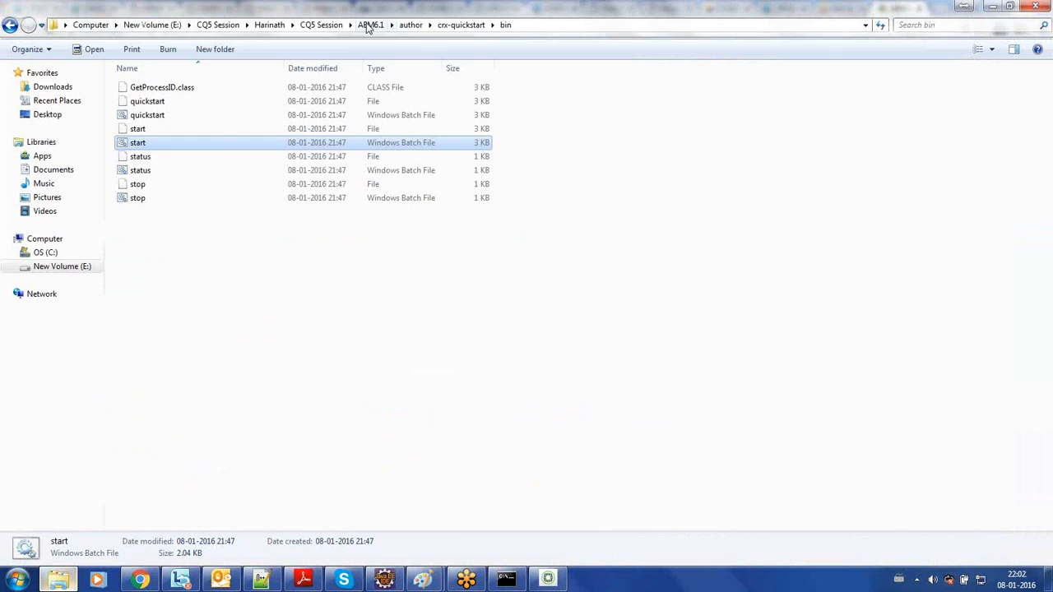
- Return to the author folder, open the aem610-author-p4502 jar's name for editing again, and leave it
click(403, 26)
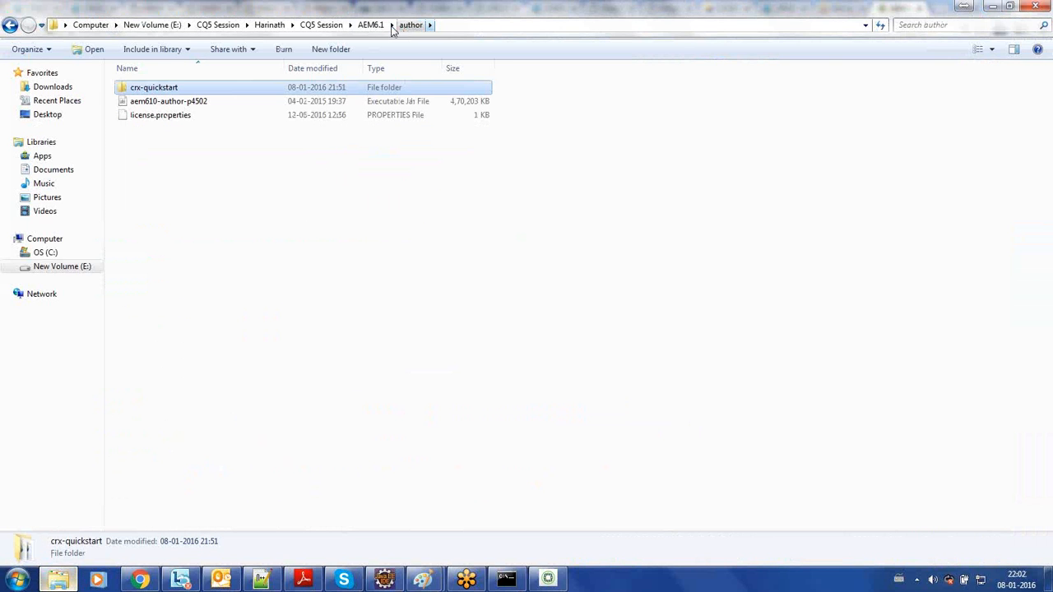
click(195, 106)
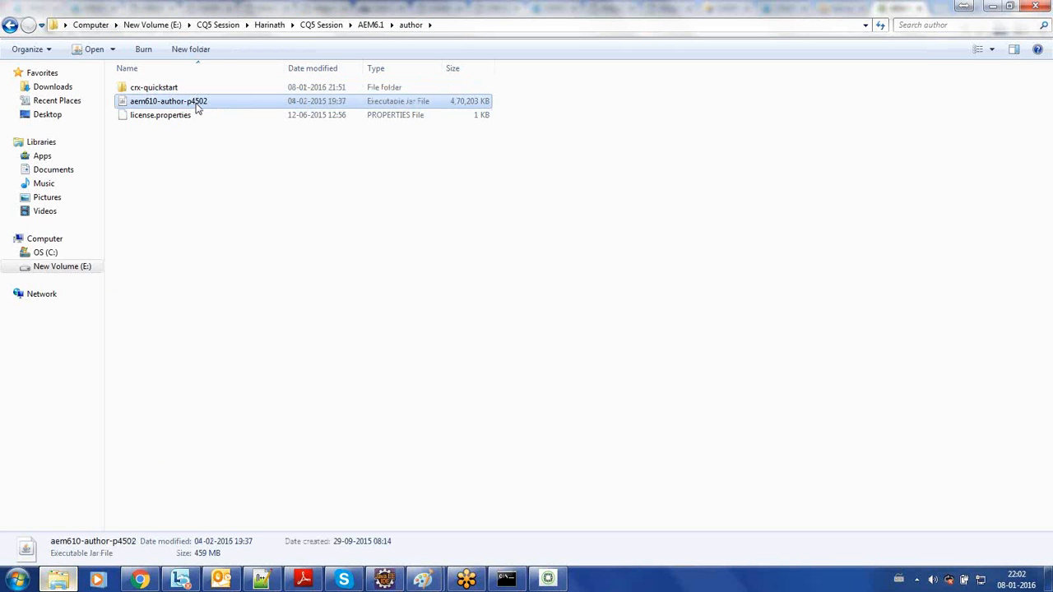
right_click(213, 107)
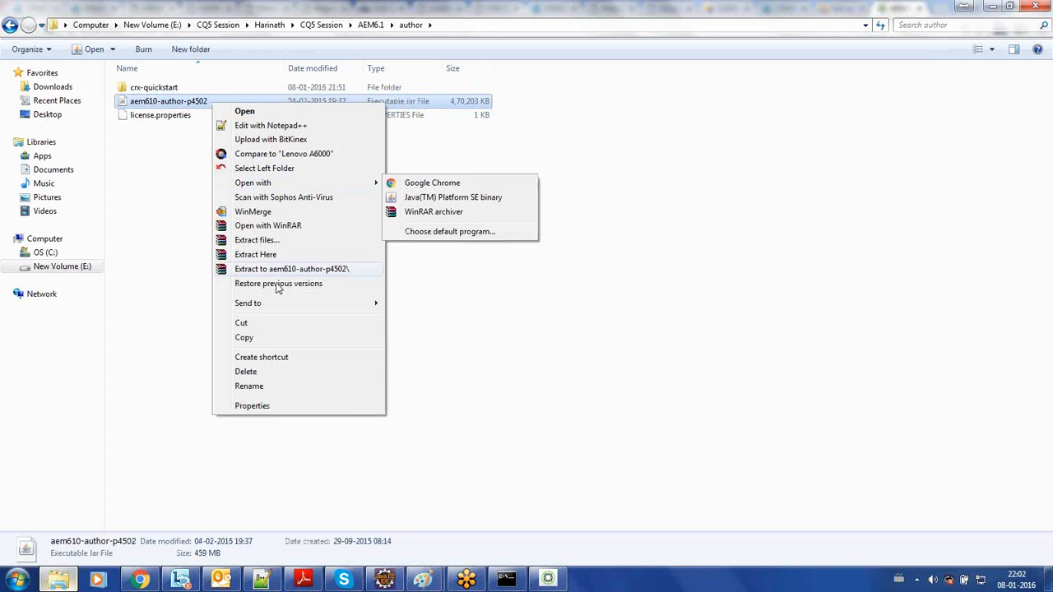
click(274, 386)
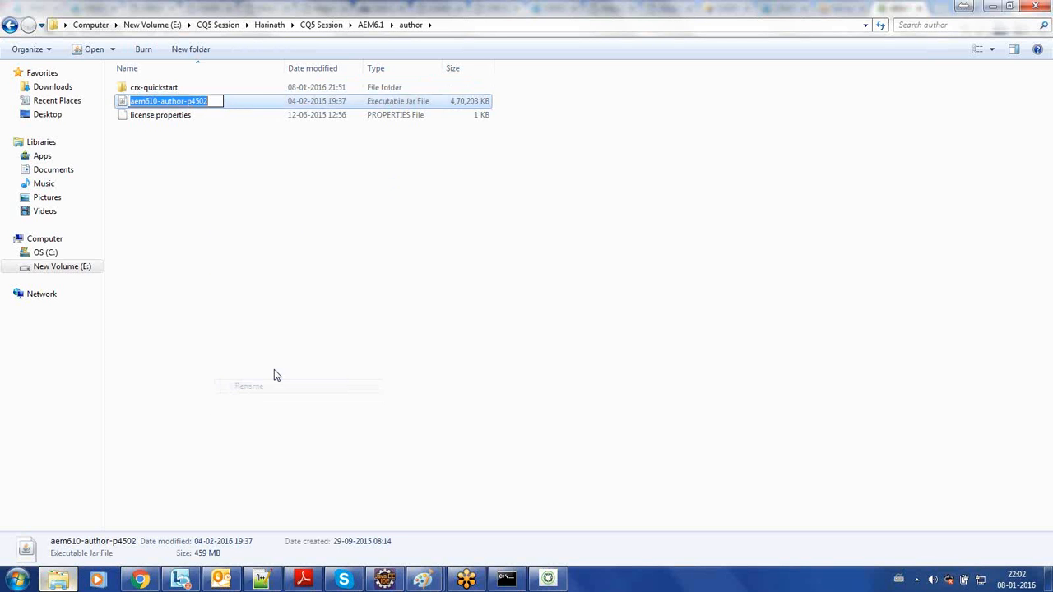
click(214, 101)
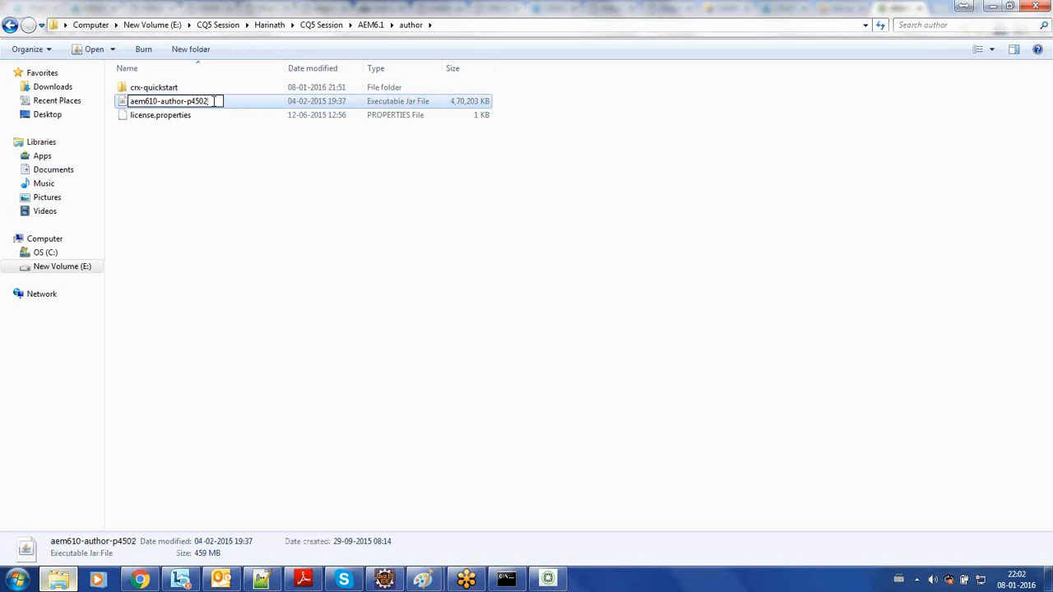
click(207, 182)
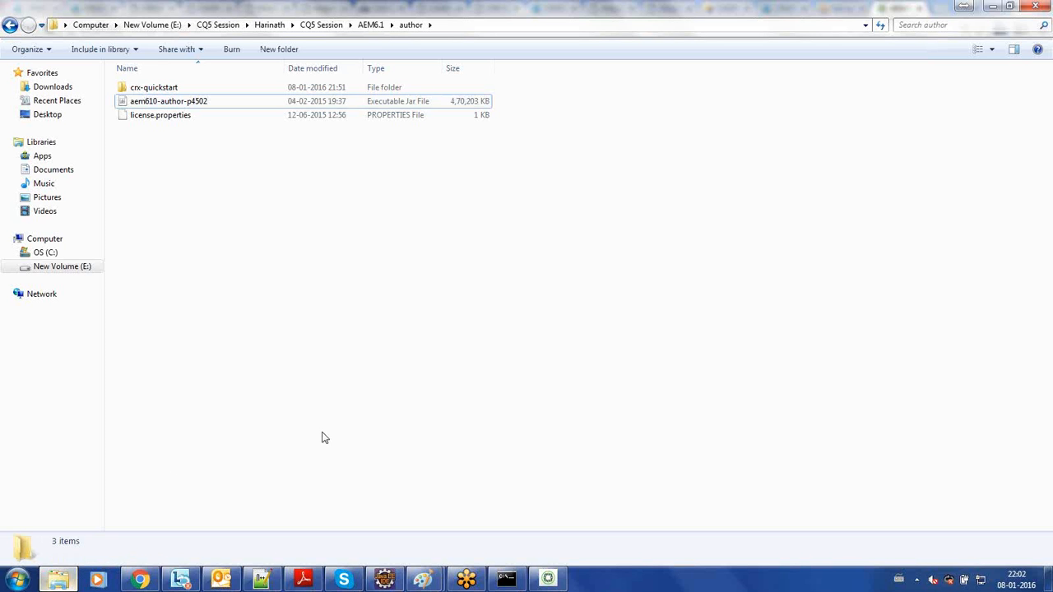
click(467, 580)
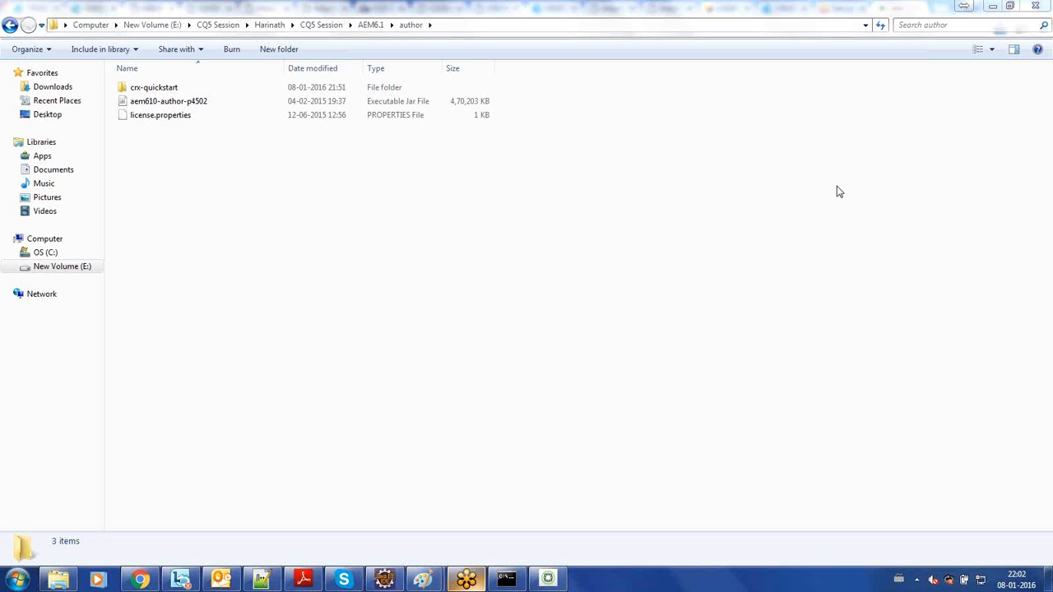
double_click(236, 101)
click(209, 105)
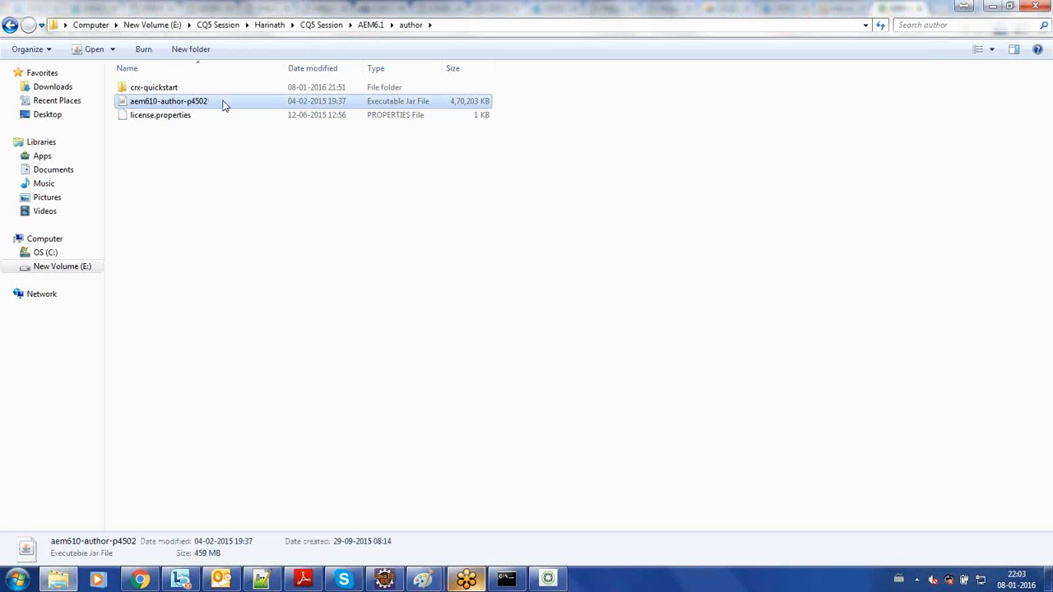
click(220, 115)
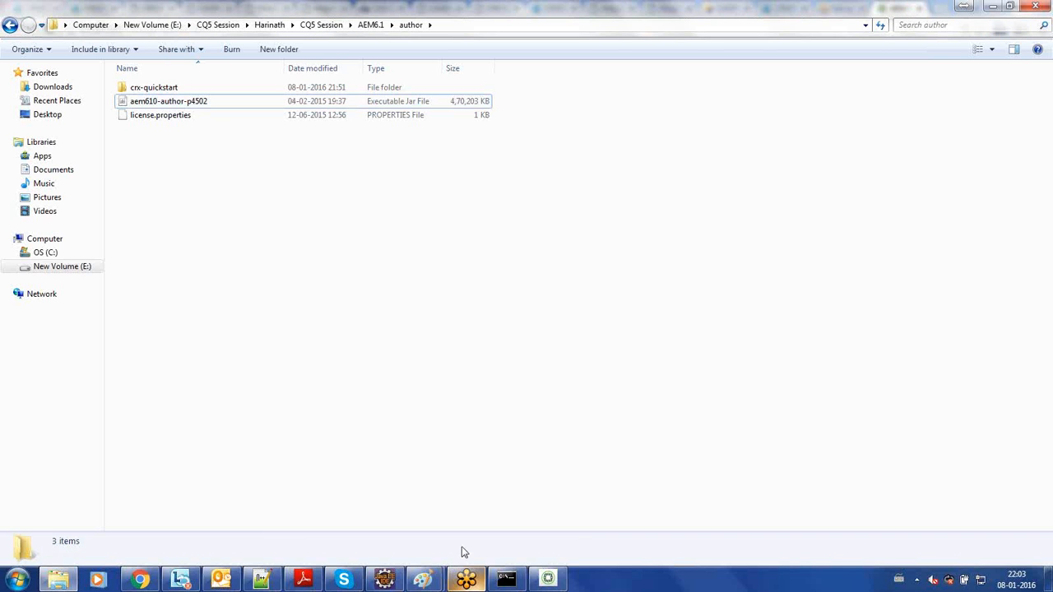
- Switch to the Paint notes on startup methods and bring up the Adobe Experience Manager Quickstart window over them
mouse_move(437, 580)
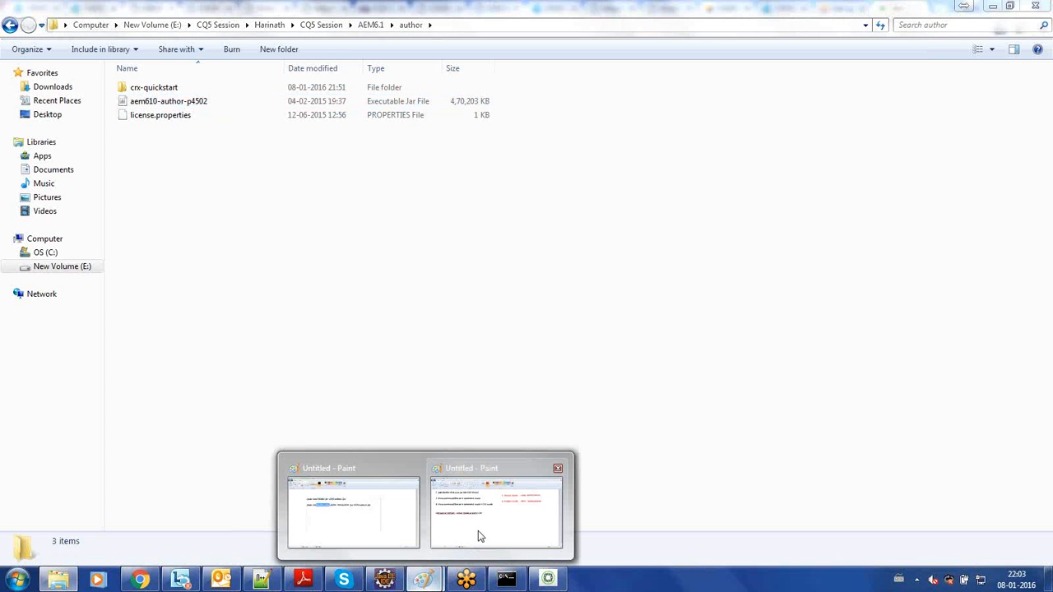
click(480, 537)
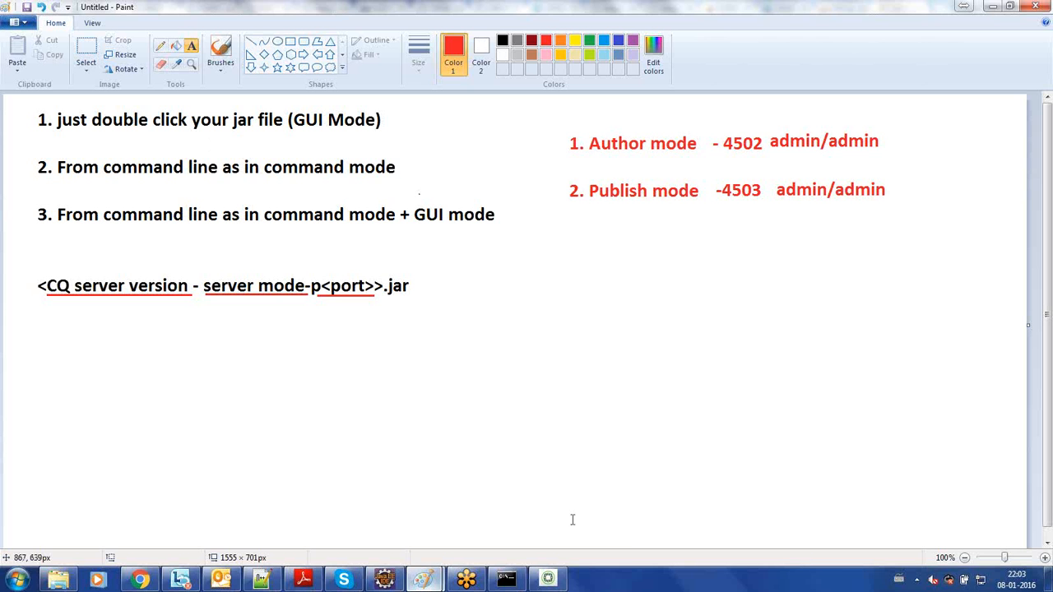
click(548, 579)
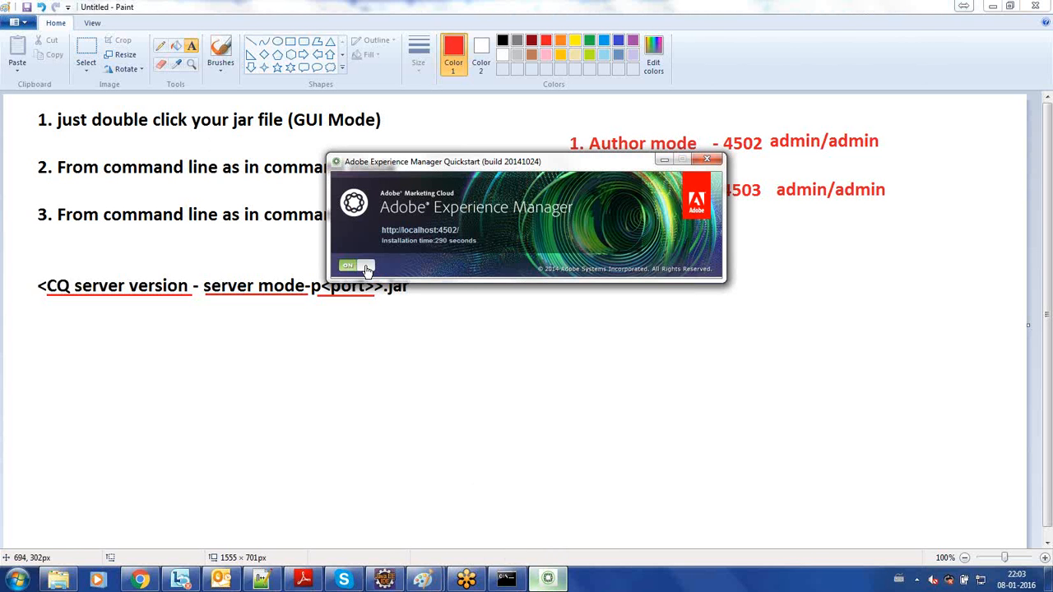
- Stop the author instance from its Quickstart window, switch to Chrome and reload localhost:4502/projects.html
click(366, 266)
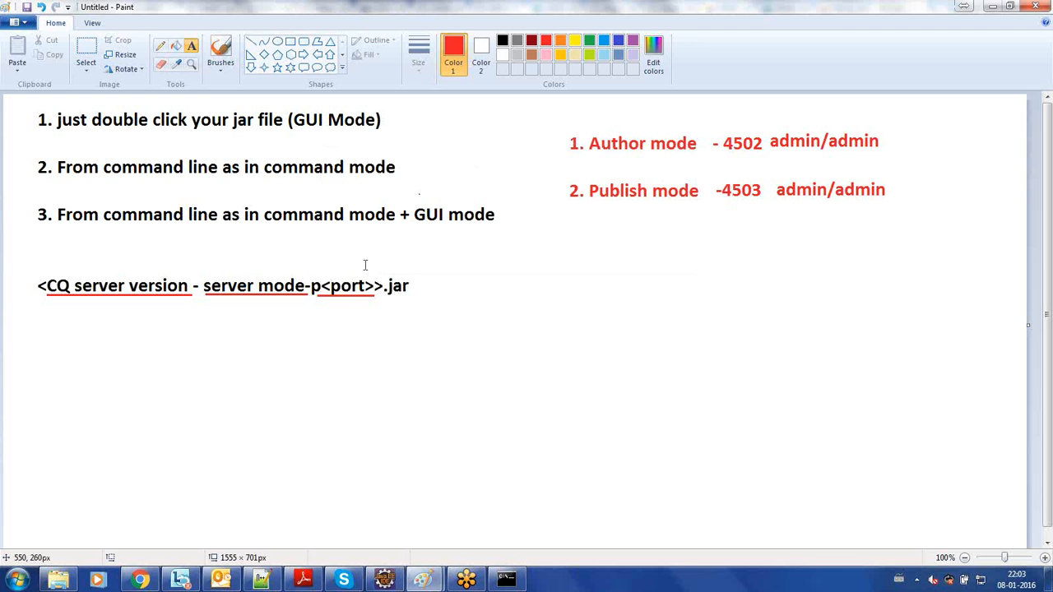
click(142, 581)
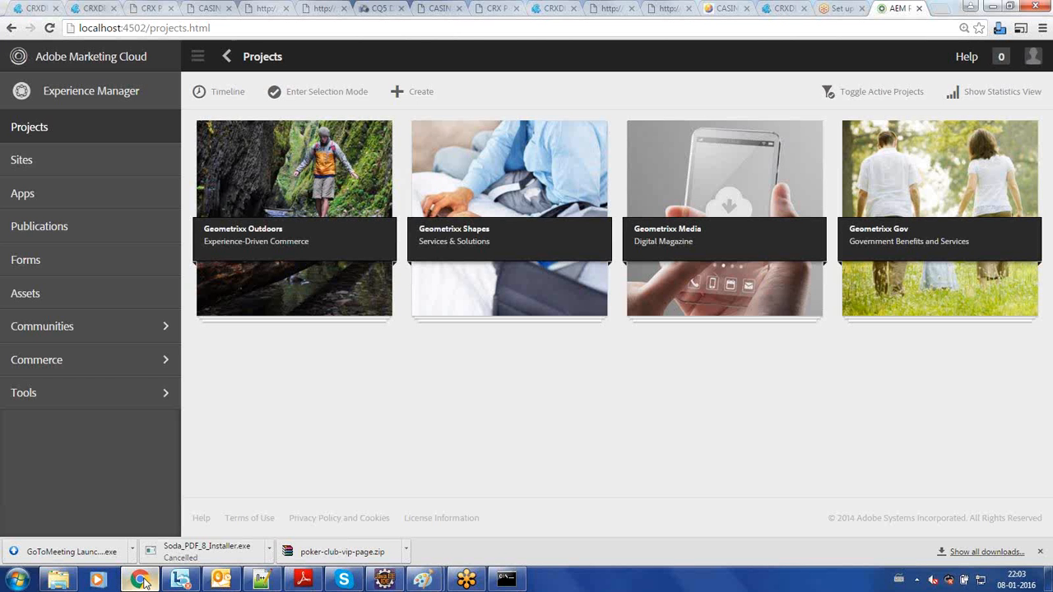
click(451, 28)
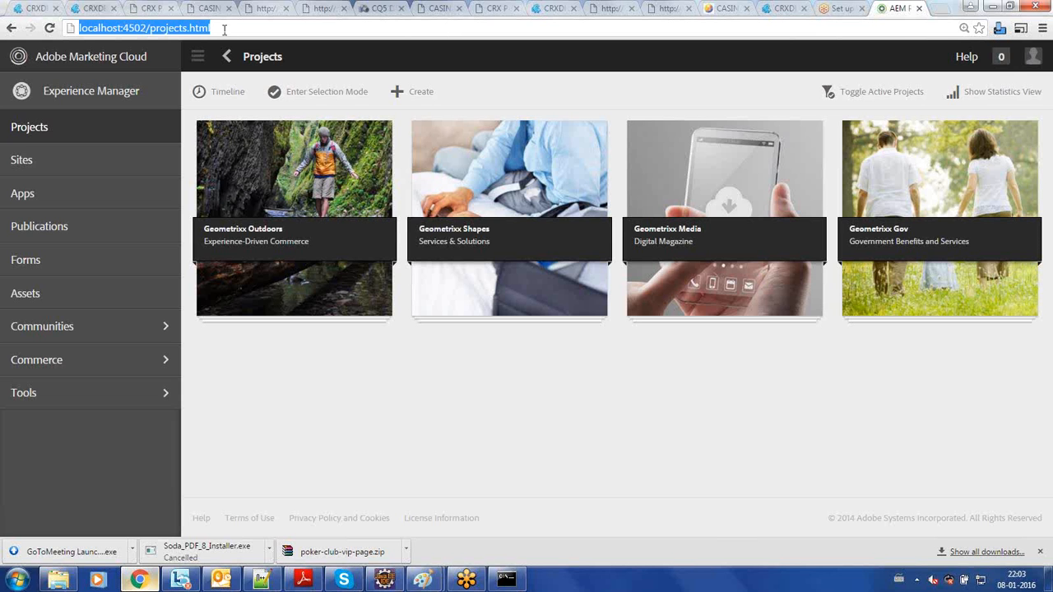
click(50, 29)
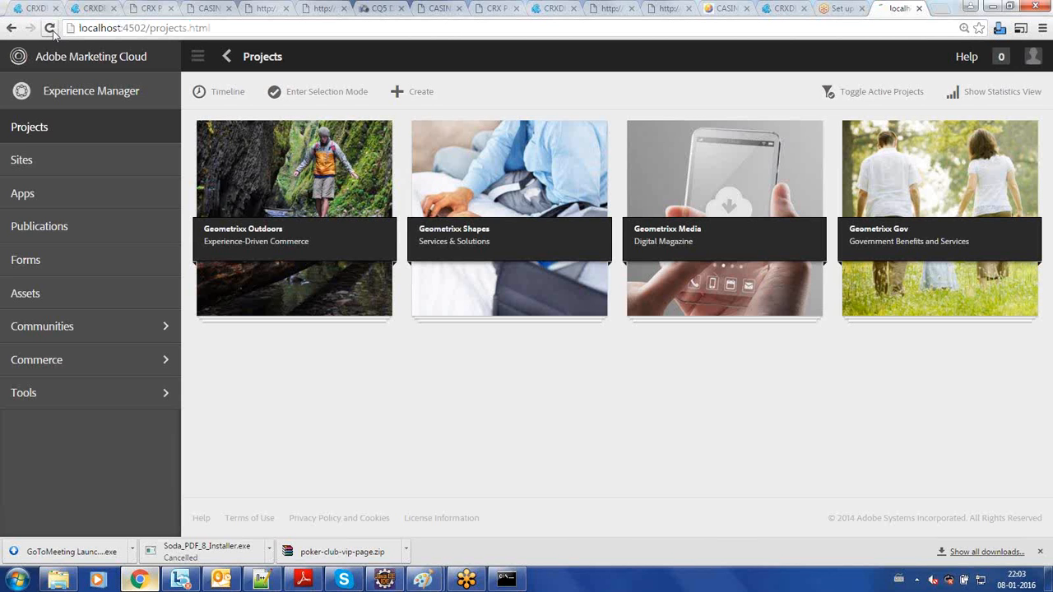
click(50, 28)
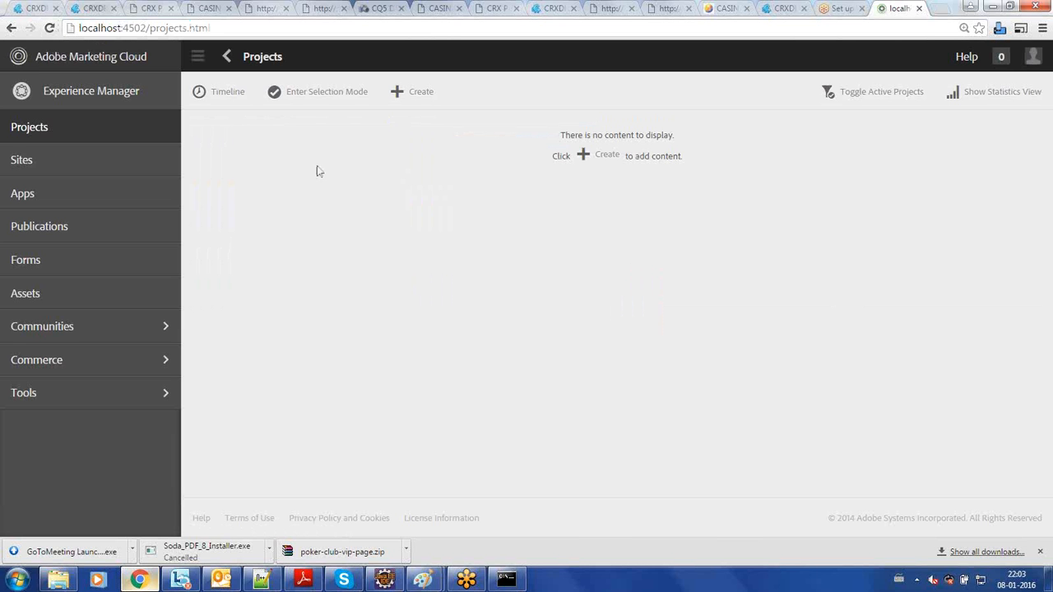
- Check the java.exe and javaw.exe processes in Windows Task Manager, and close it
right_click(614, 575)
click(653, 534)
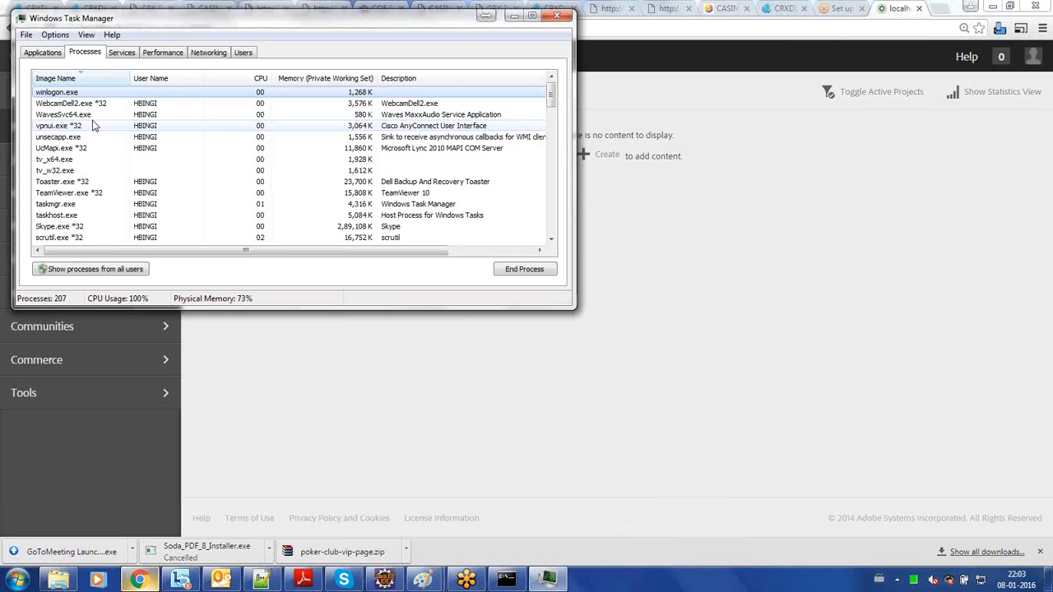
click(94, 126)
key(j)
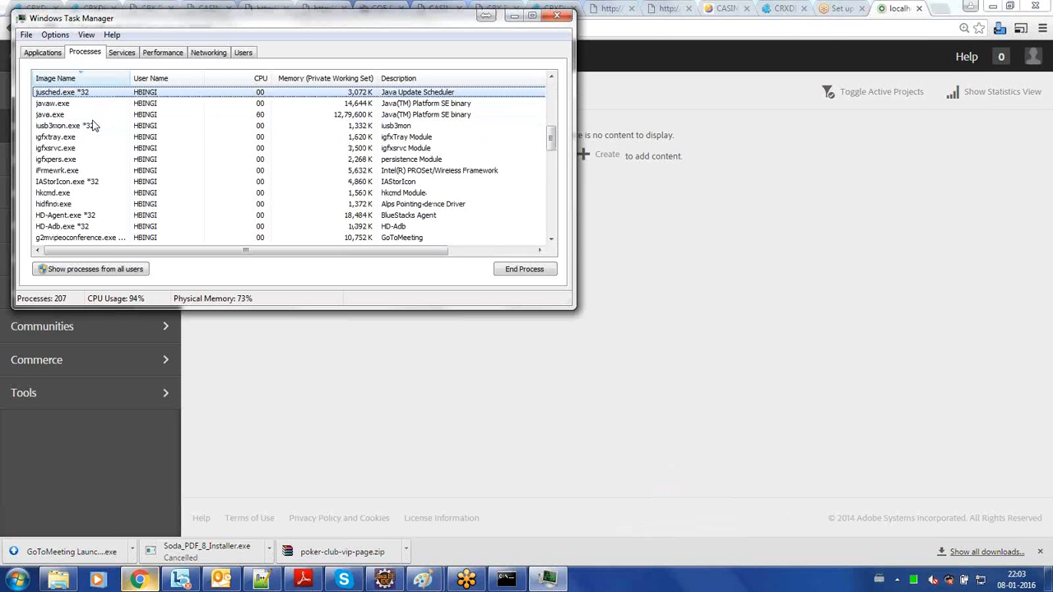
key(j)
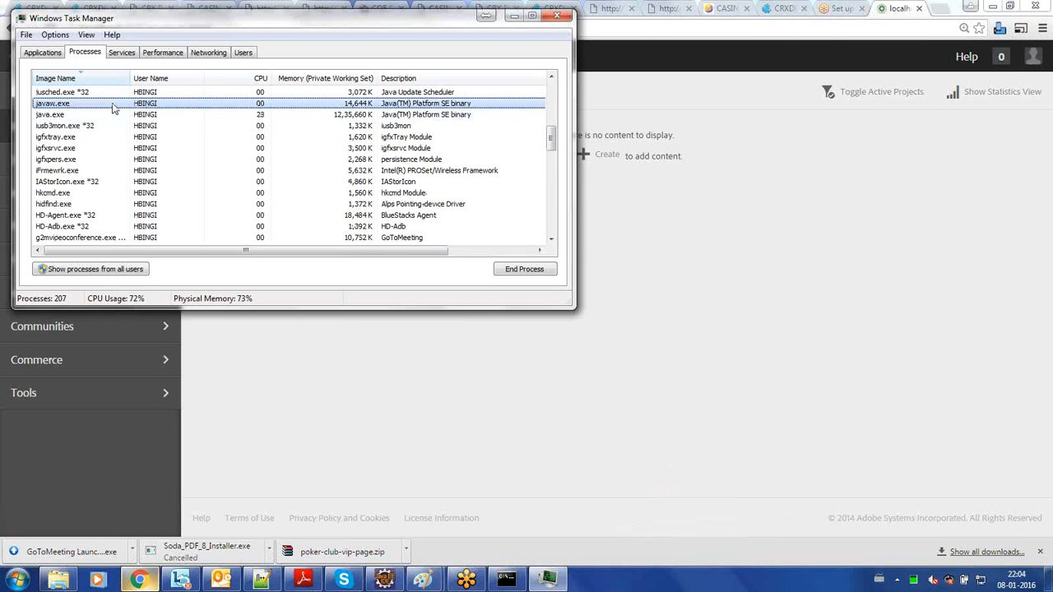
click(105, 117)
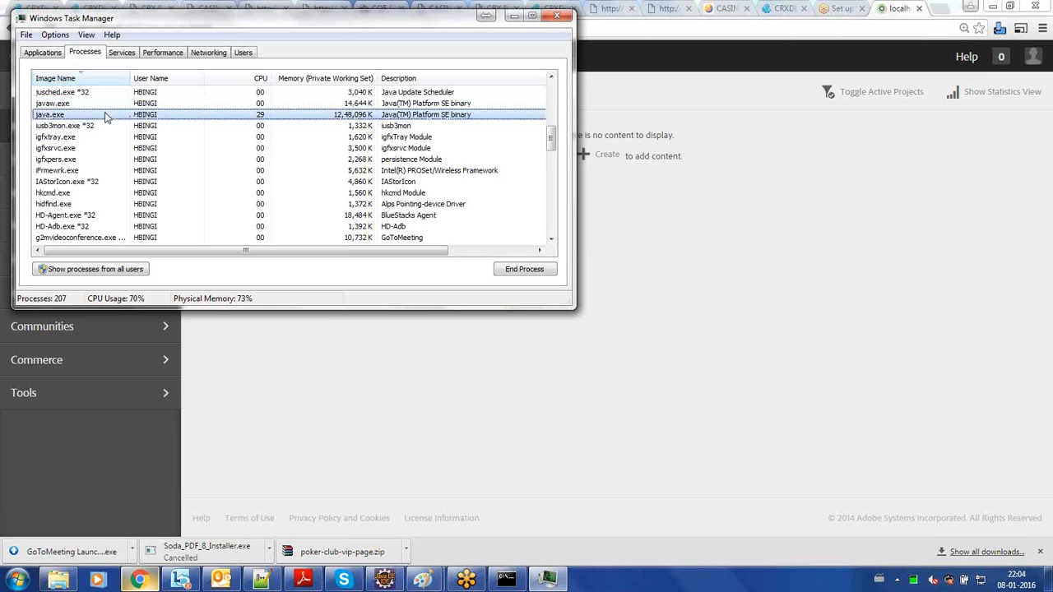
click(113, 107)
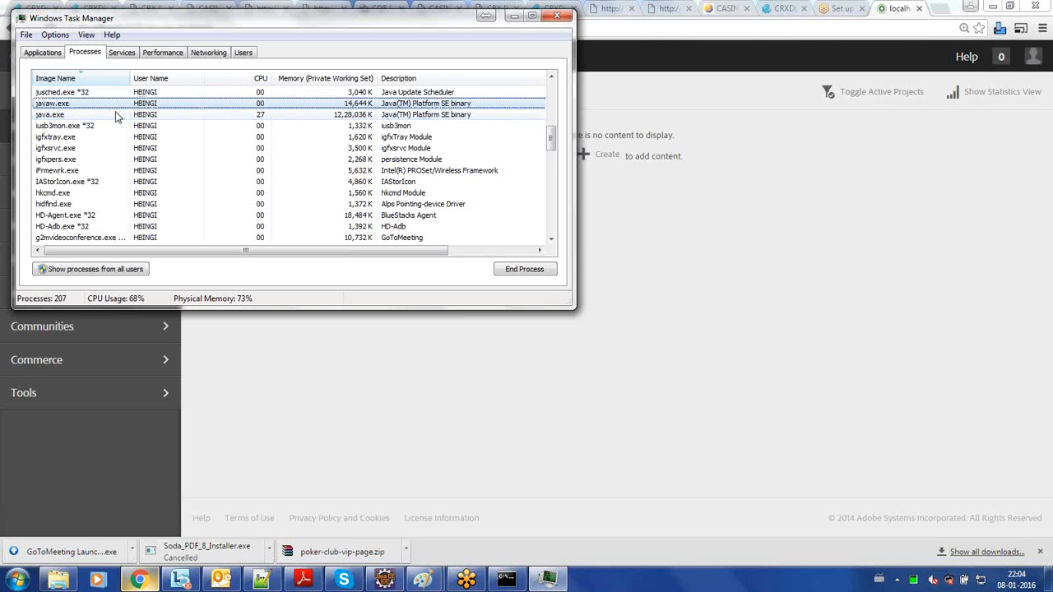
click(116, 118)
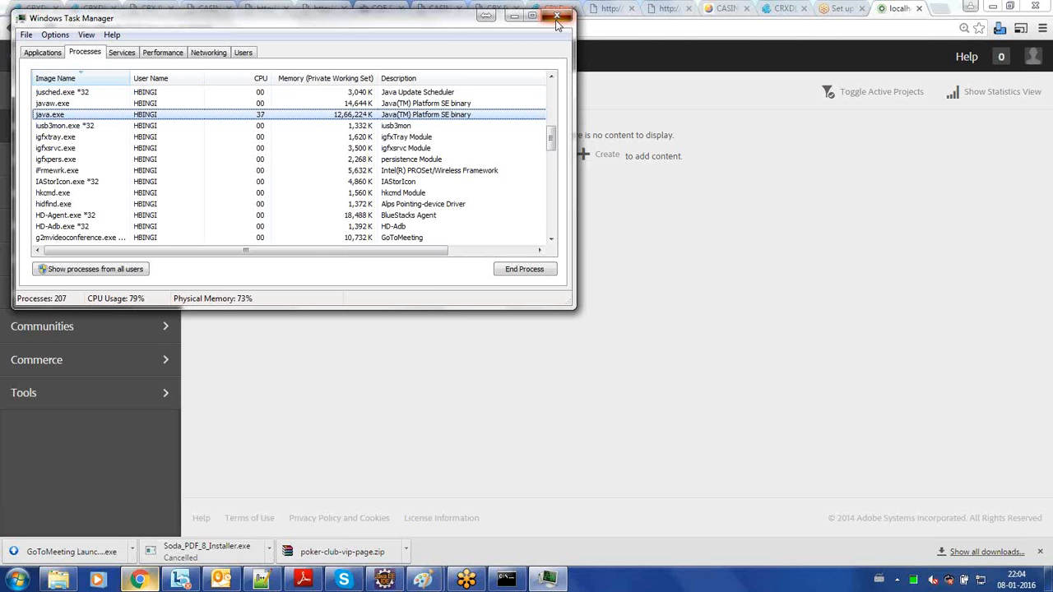
click(557, 17)
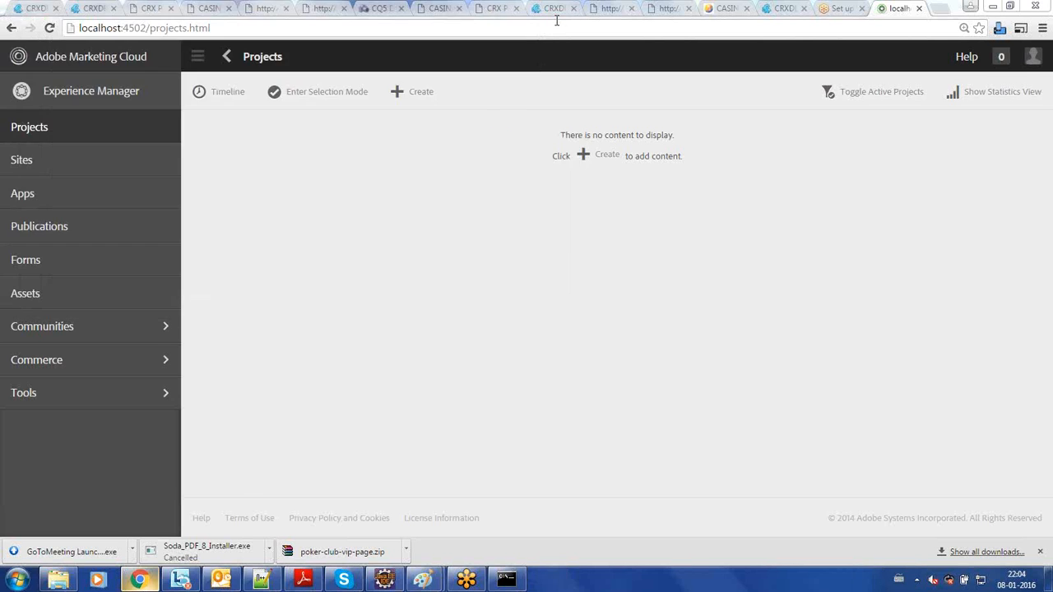
- Request localhost:4502/projects.html again to check whether the author instance still responds
click(50, 28)
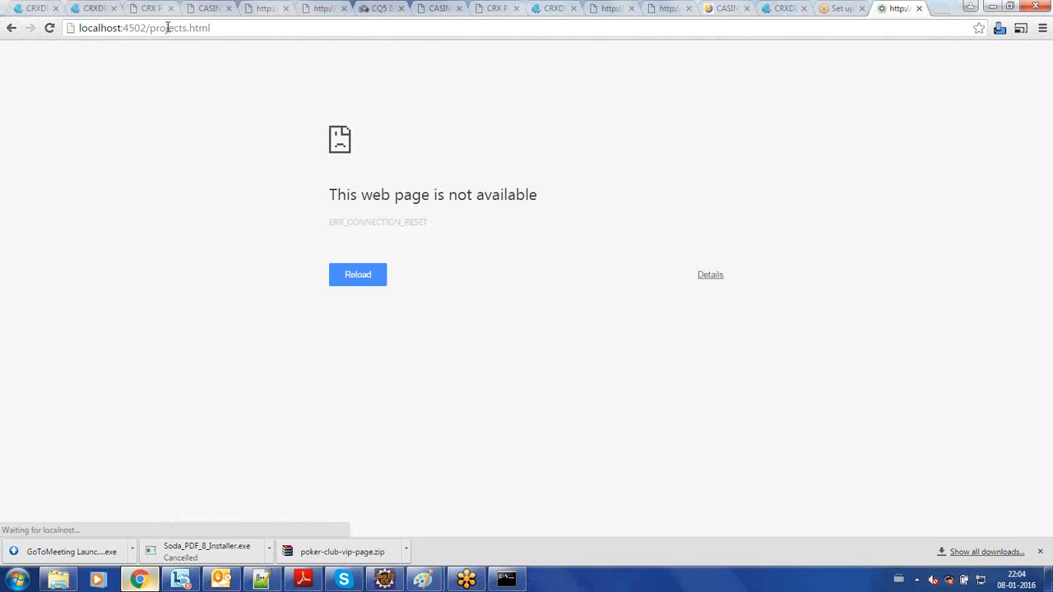
click(168, 30)
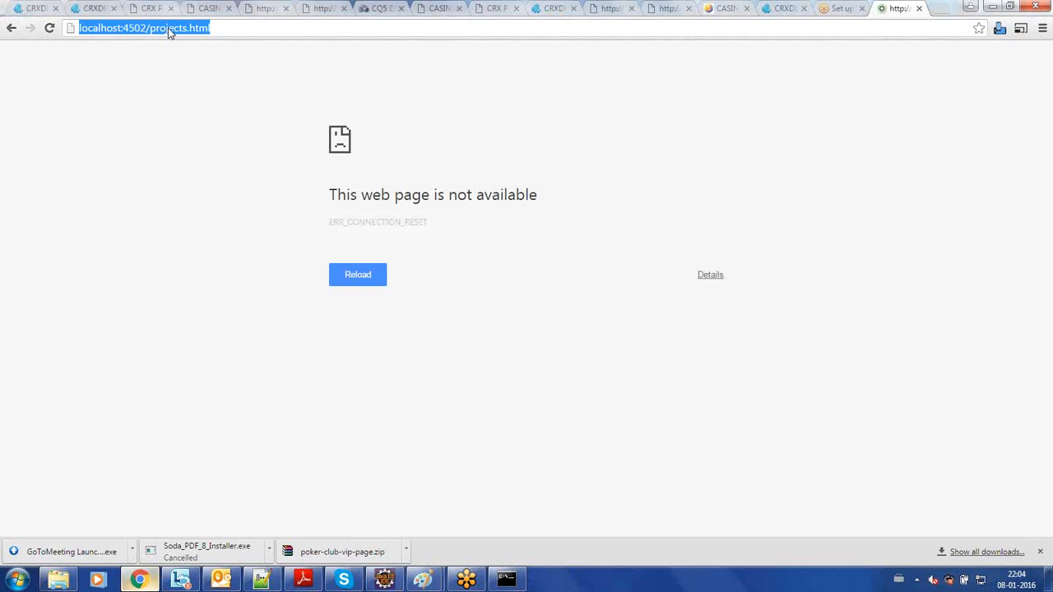
key(Return)
click(177, 28)
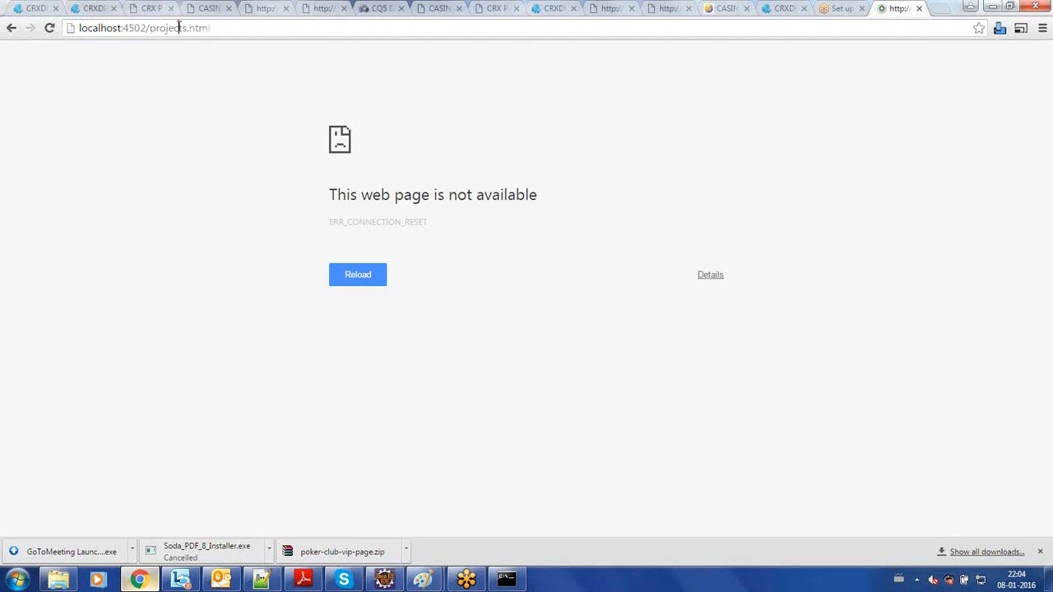
- Return to the author folder in Explorer and point out crx-quickstart and the aem610-author-p4502 jar
click(63, 583)
click(249, 105)
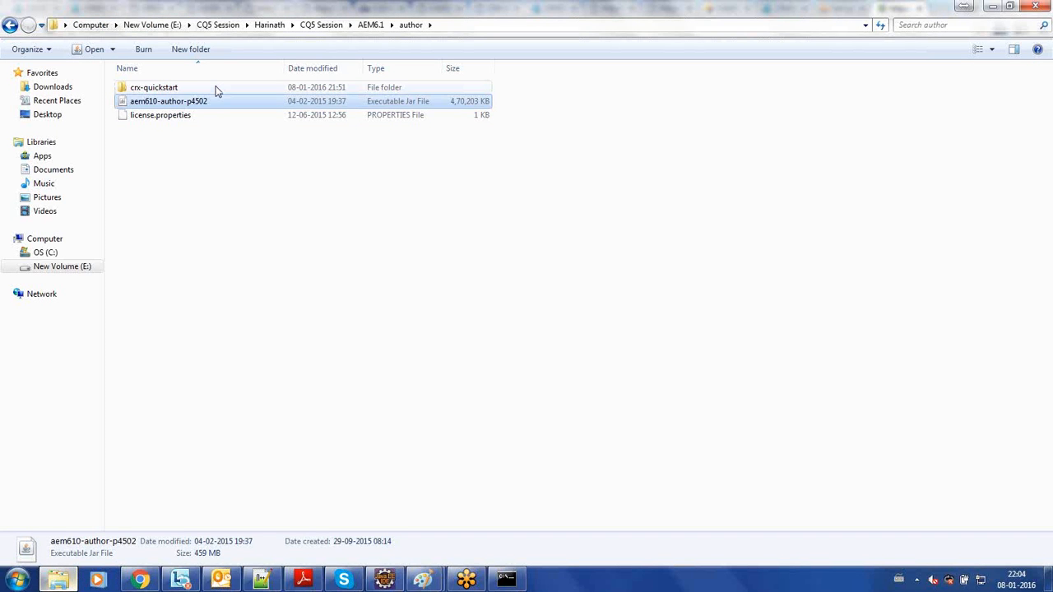
click(216, 89)
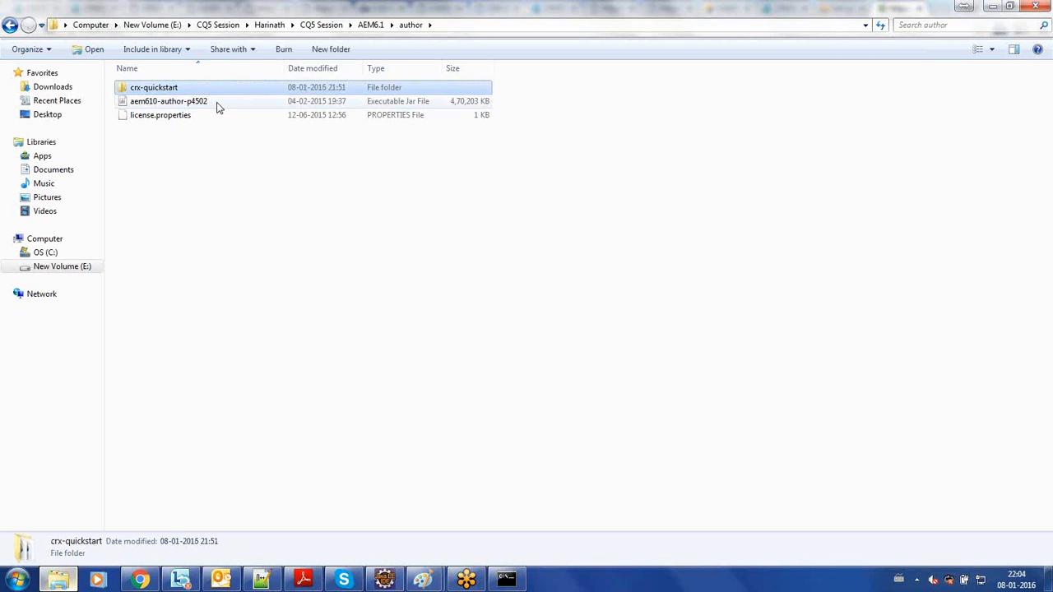
click(219, 106)
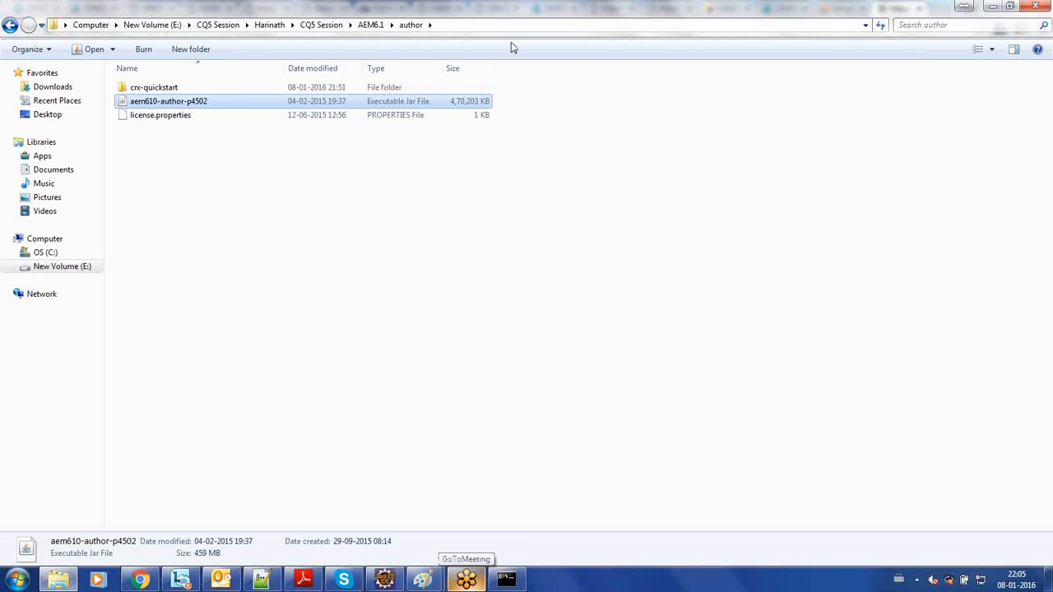
click(454, 278)
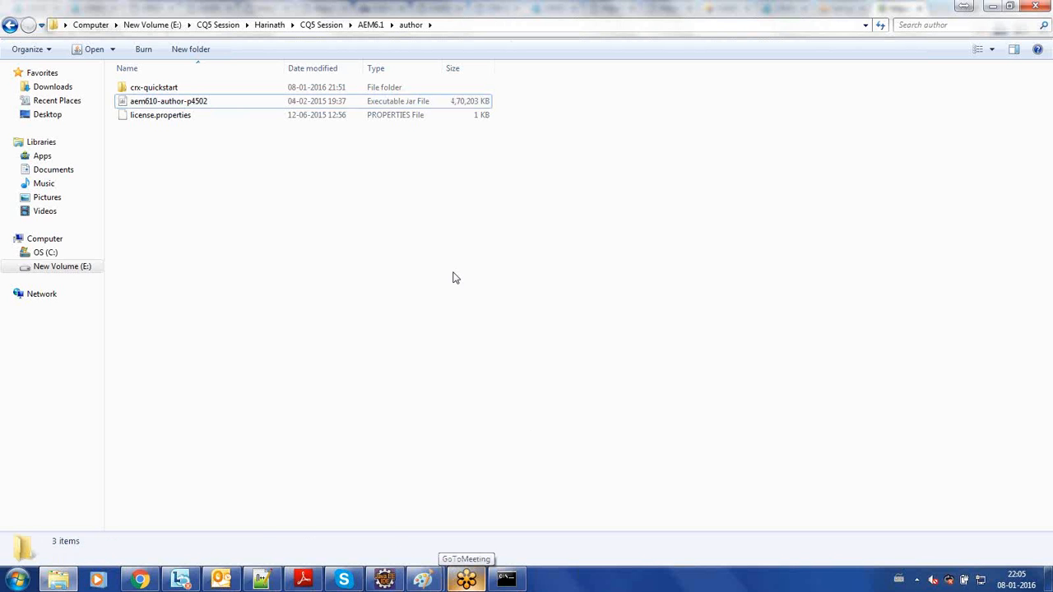
- Search Windows for cmd and open the command prompt as administrator
click(18, 579)
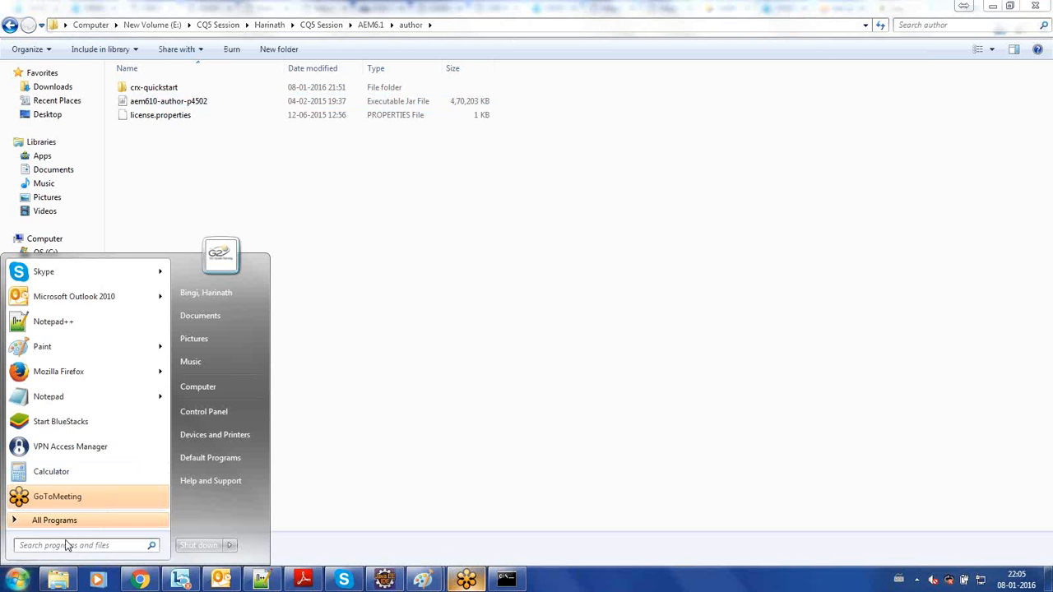
text(cmd)
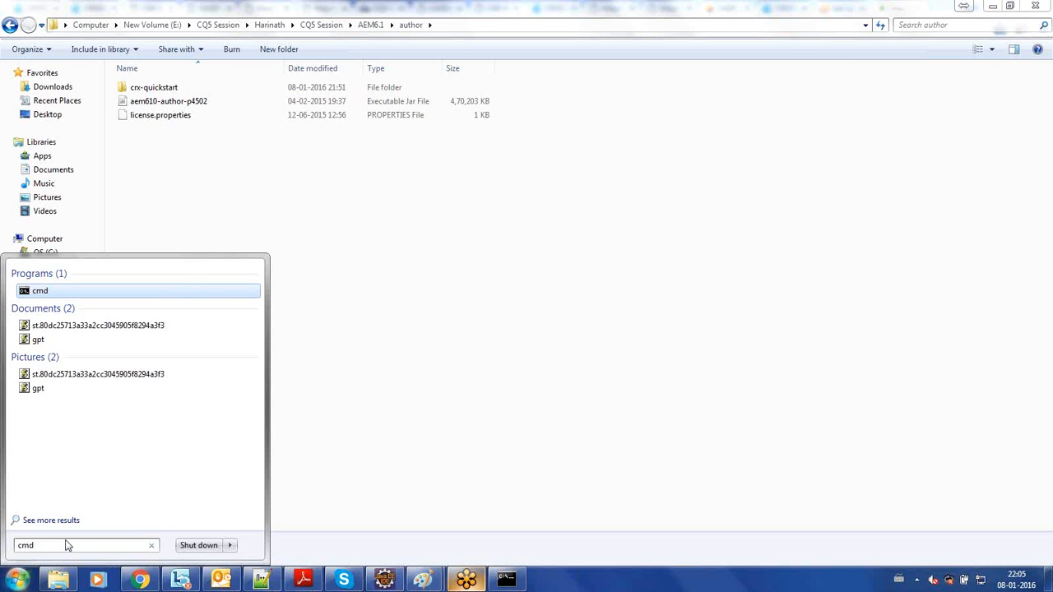
right_click(36, 295)
click(102, 274)
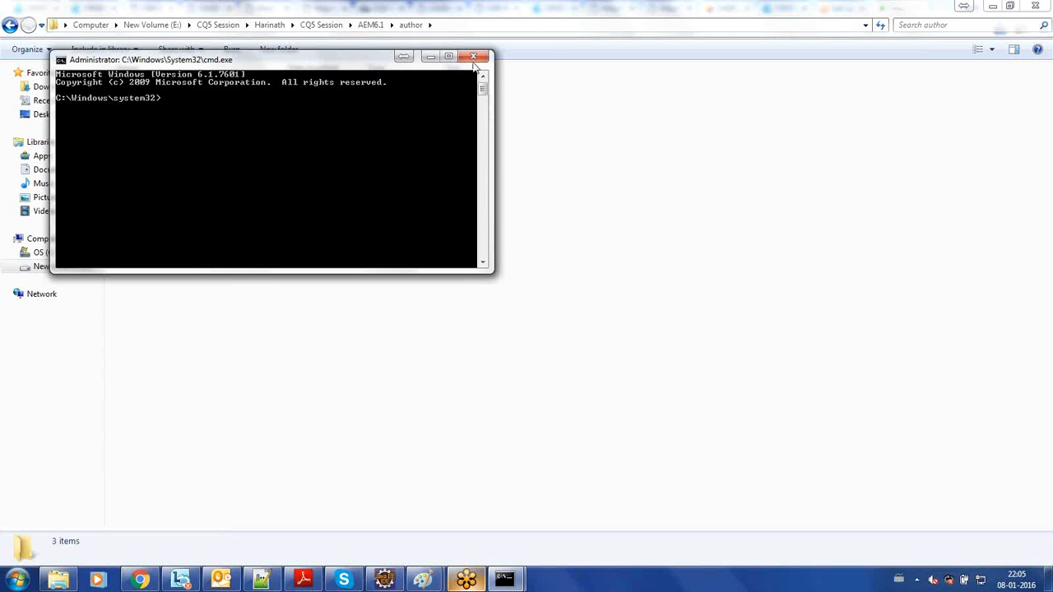
- Show the author folder's full path in Explorer, and exit the older non-administrator command prompt
click(506, 26)
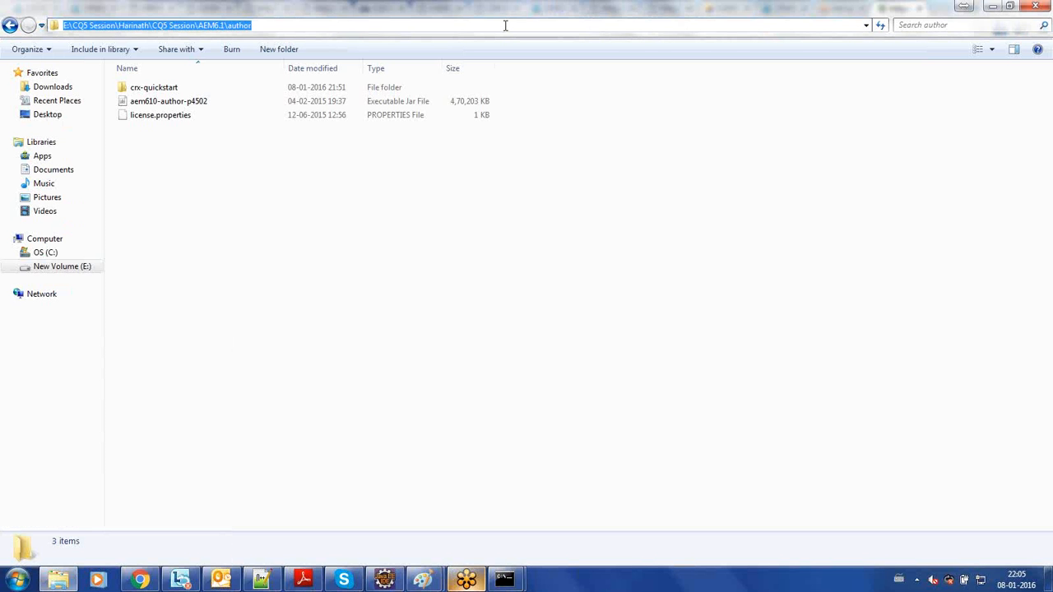
click(390, 209)
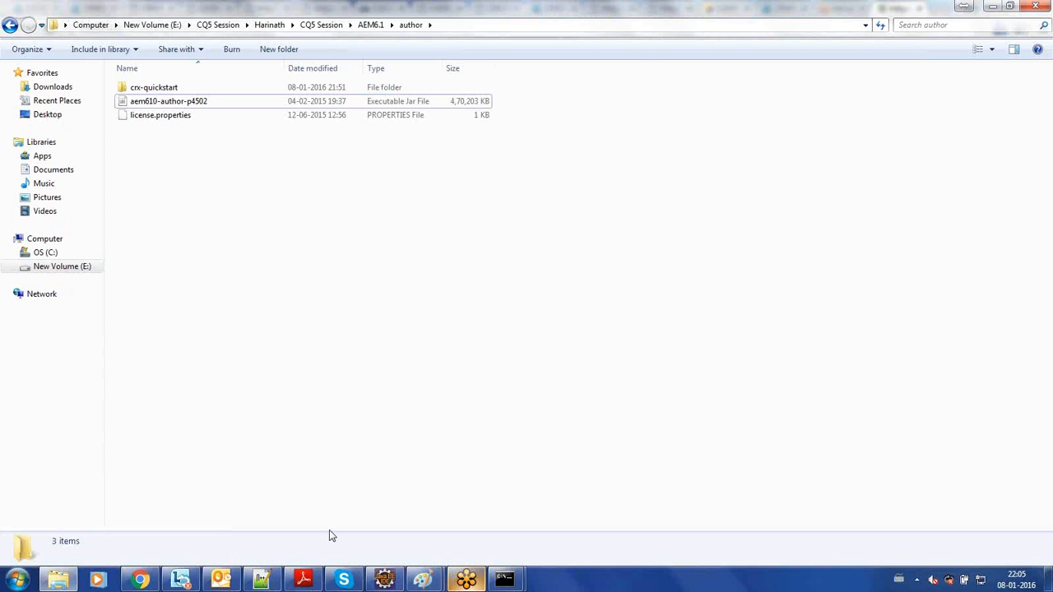
click(505, 579)
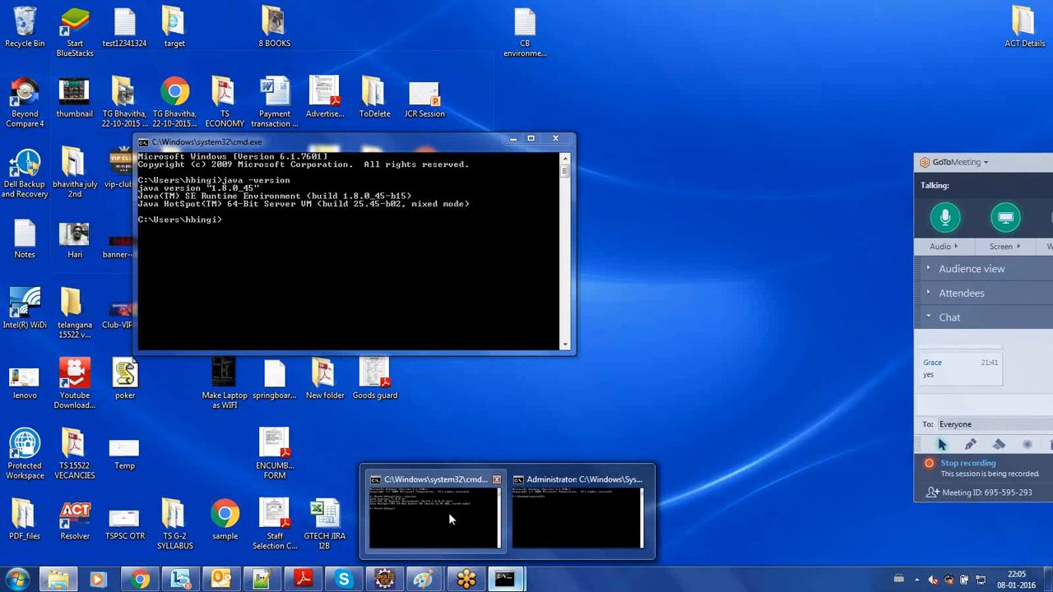
click(448, 512)
text(exit)
key(Return)
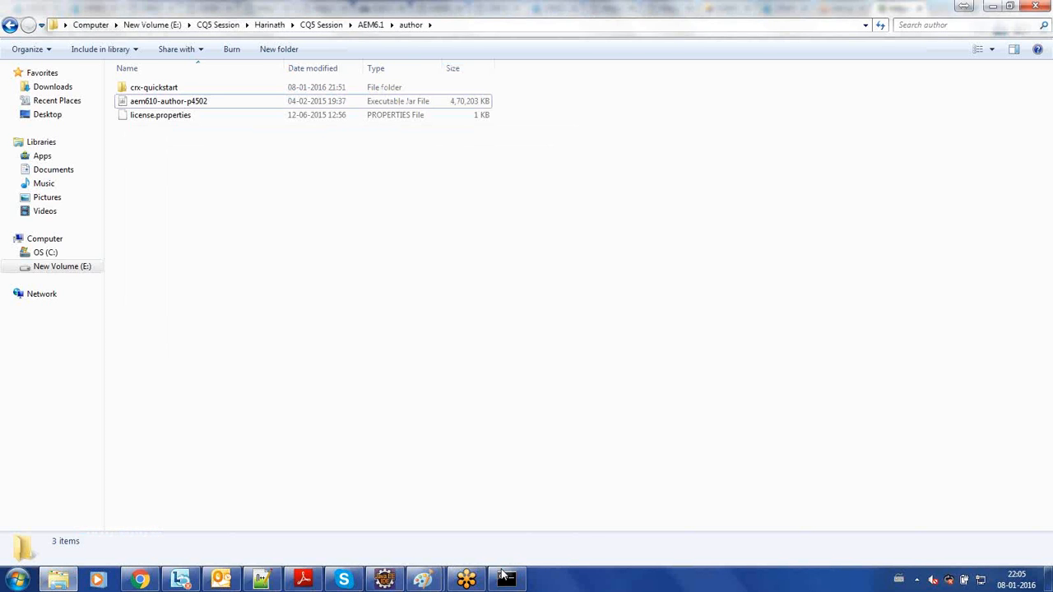
- Copy the author folder's full path from Explorer and return to the administrator command prompt
click(504, 578)
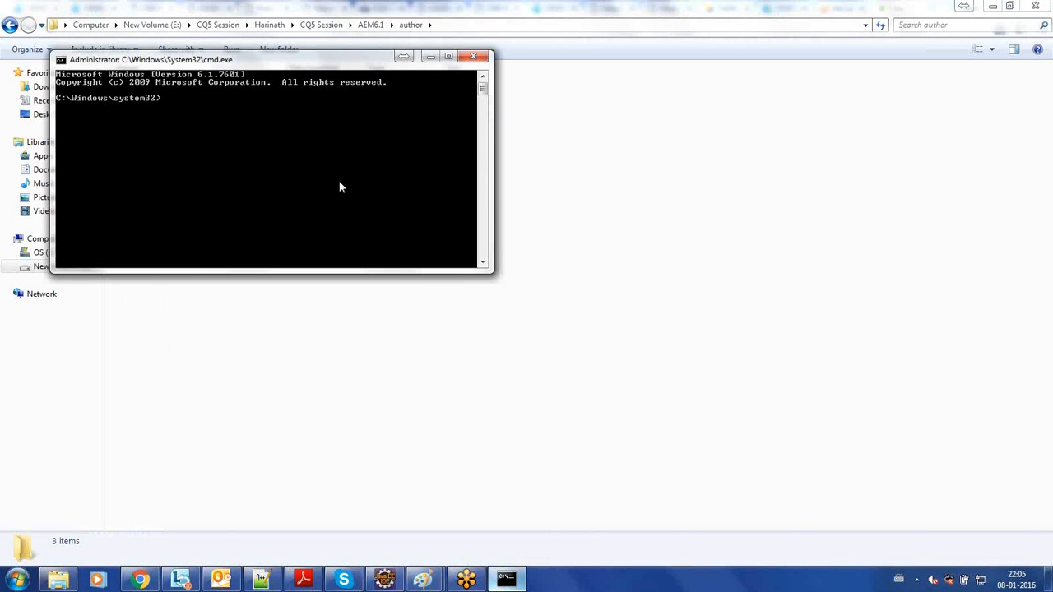
click(454, 27)
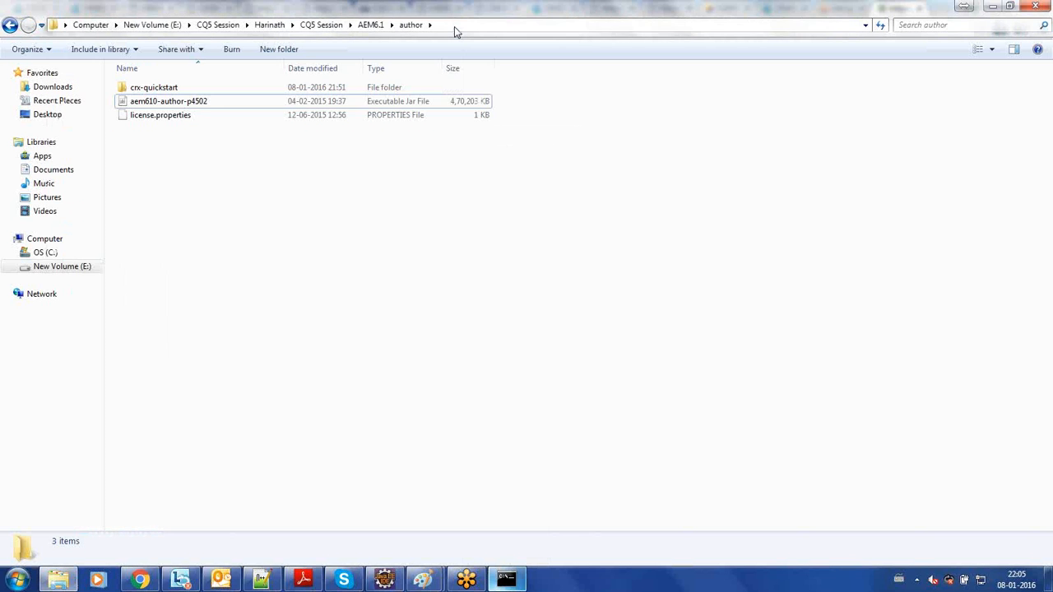
click(455, 26)
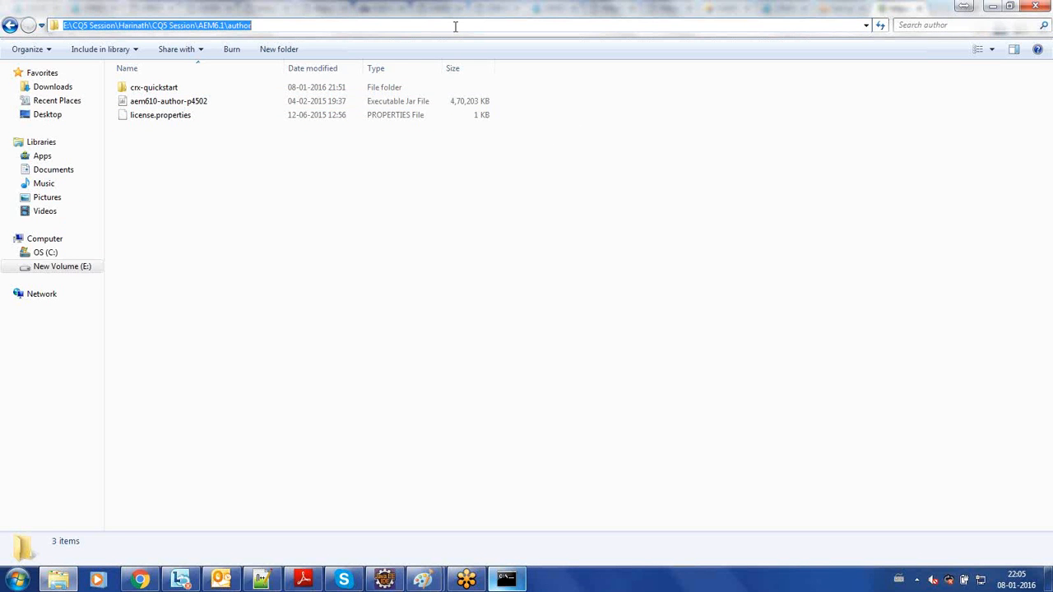
key(alt+Tab)
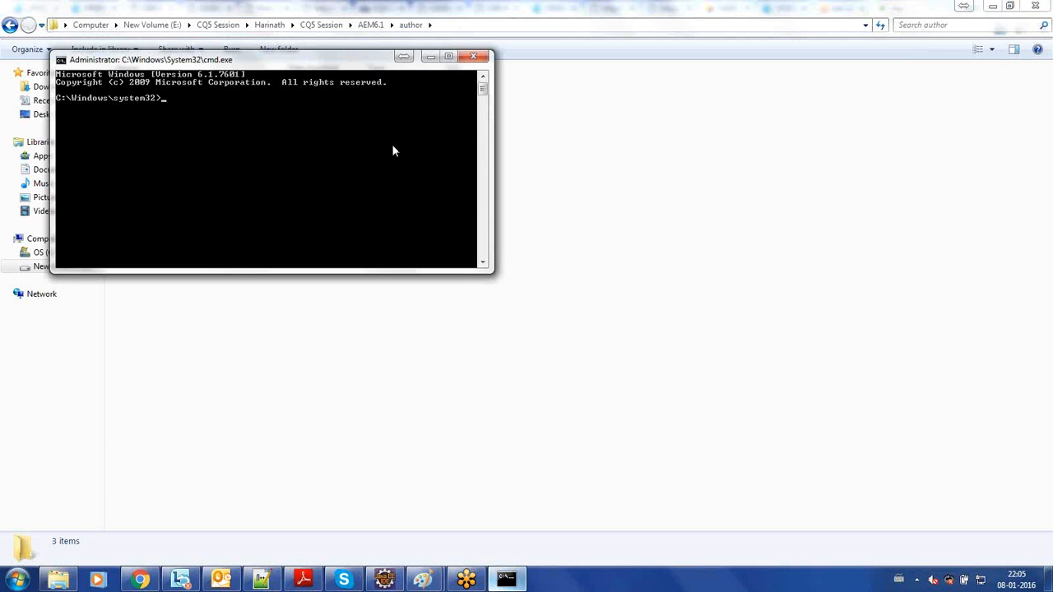
- Switch the command prompt to drive E: and change directory to the copied AEM6.1\author path
text(cd e:)
key(Return)
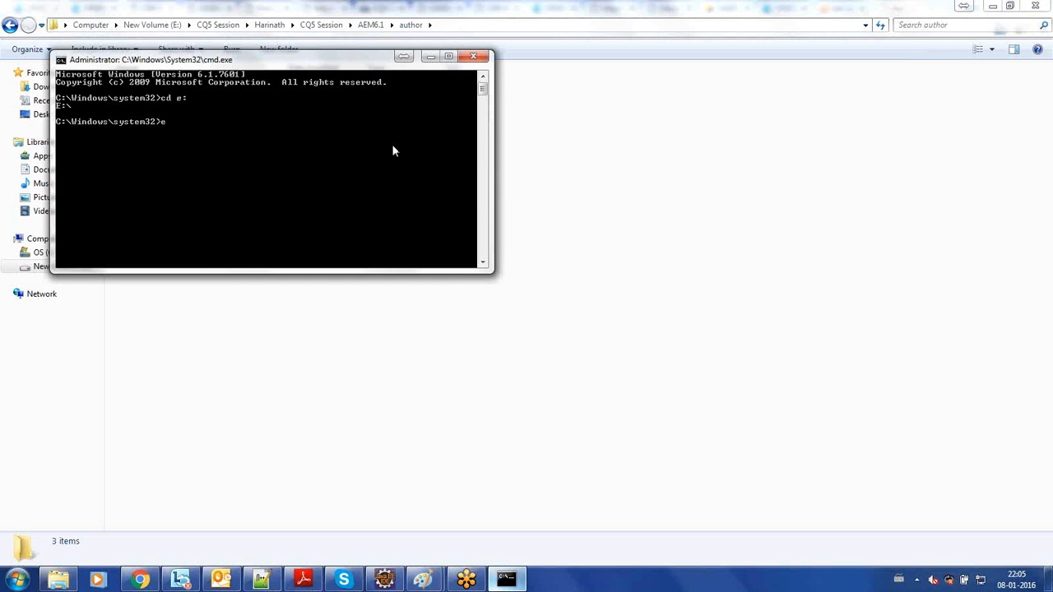
text(e:)
key(Return)
text(cd)
key(alt+space)
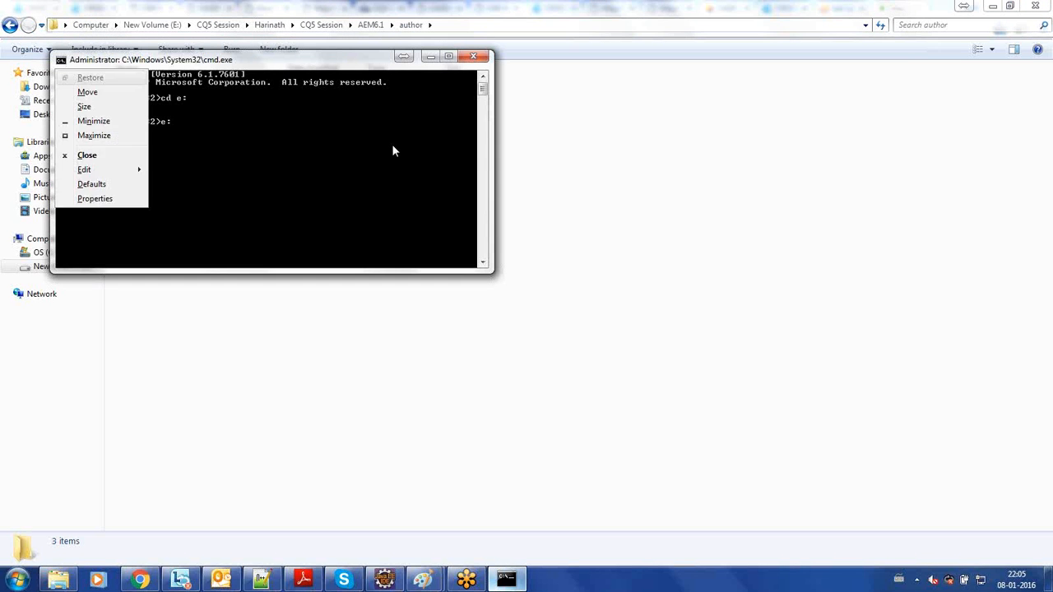
key(e)
key(p)
key(Return)
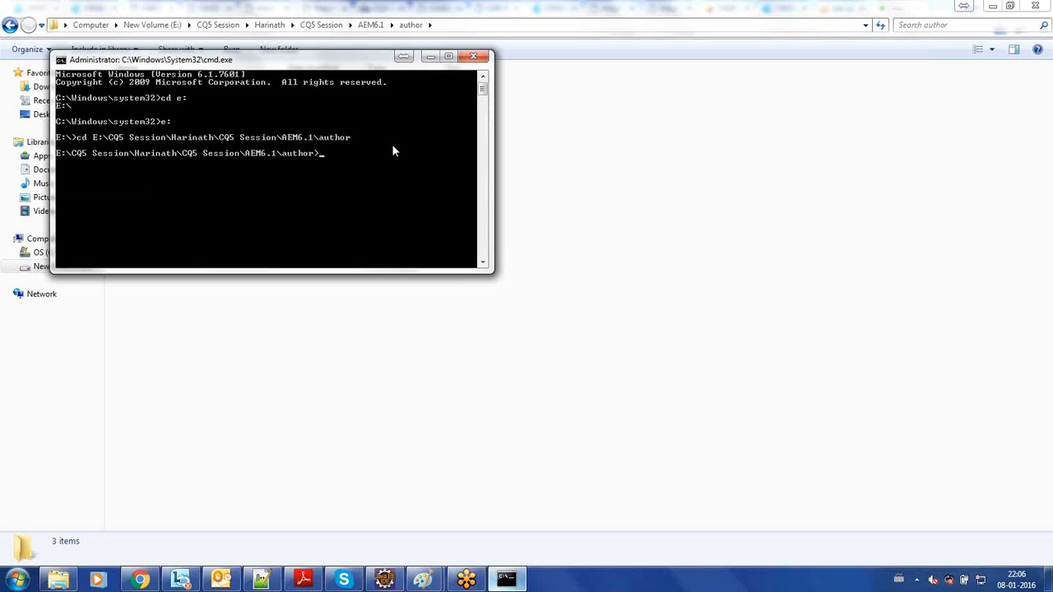
- Clear the command prompt's output with cls and make its window taller
text(cls)
key(Return)
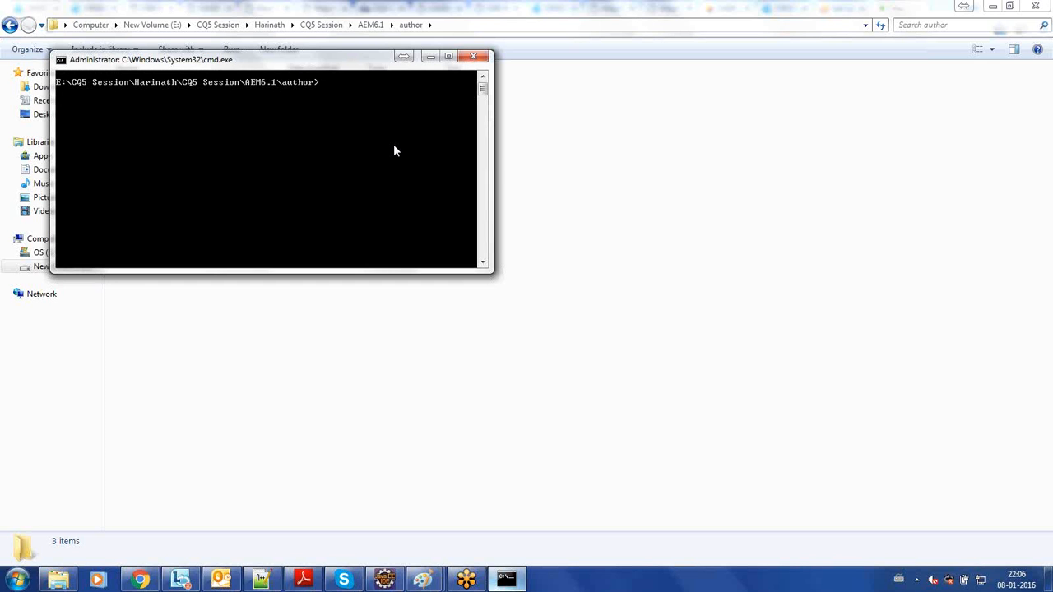
drag(495, 161, 537, 218)
drag(442, 272, 458, 445)
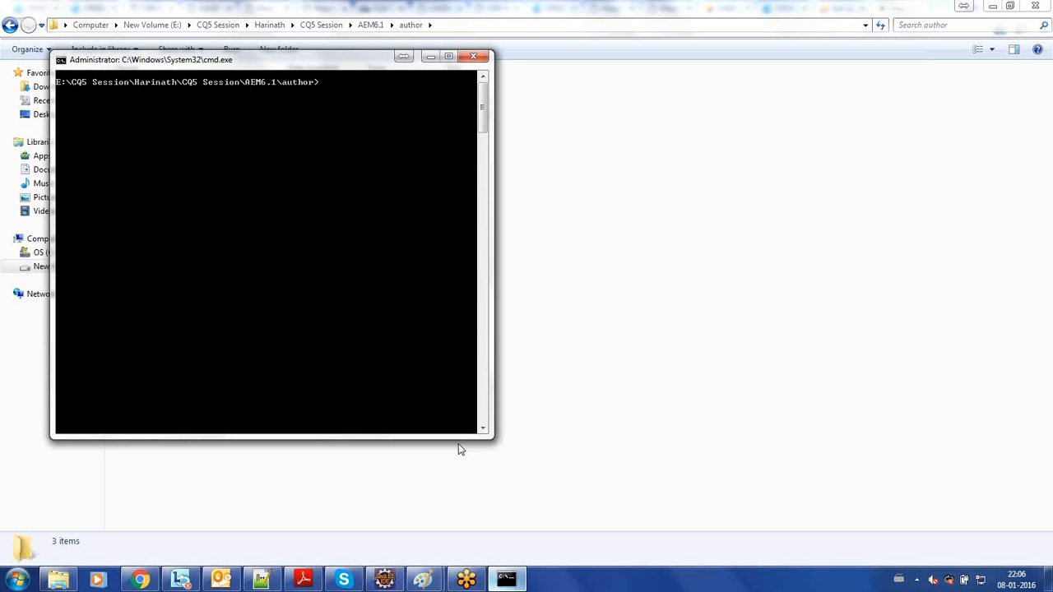
- Switch to the Paint notes on start modes and create a text box about 927 × 211 px below the jar naming pattern
click(424, 581)
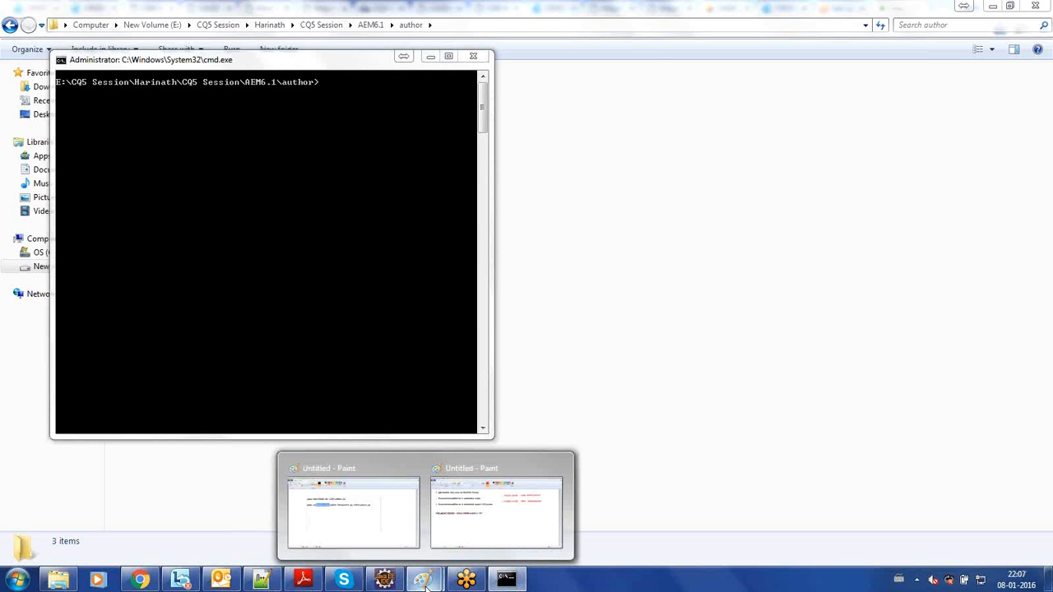
click(496, 512)
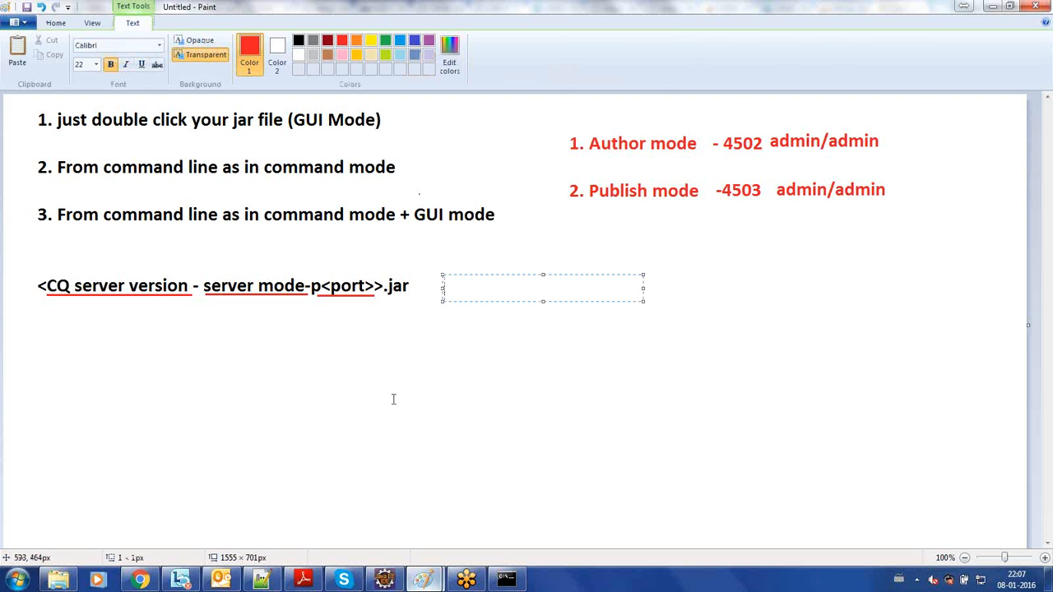
click(63, 336)
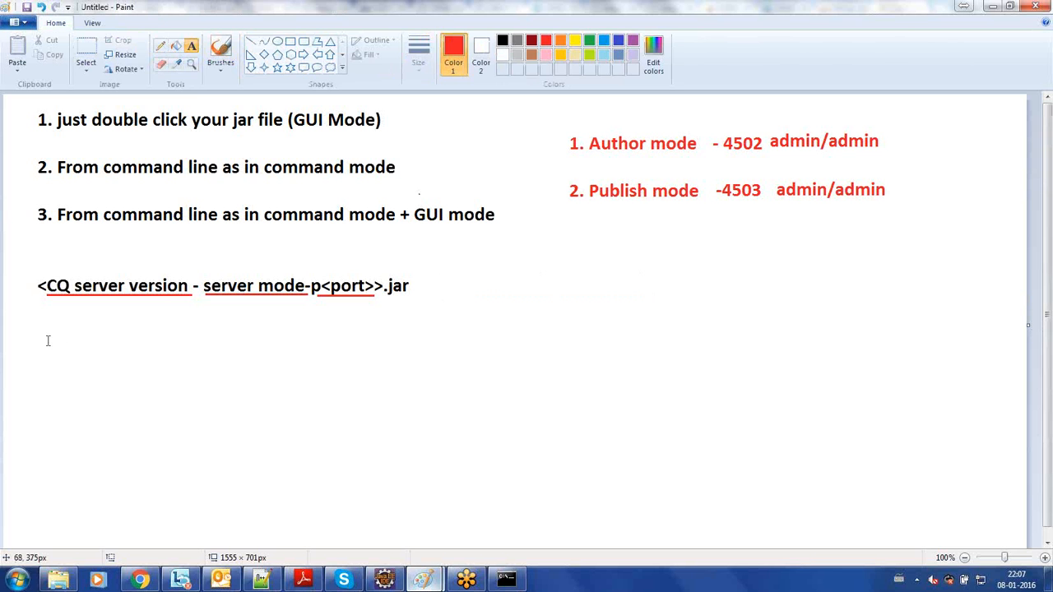
click(54, 357)
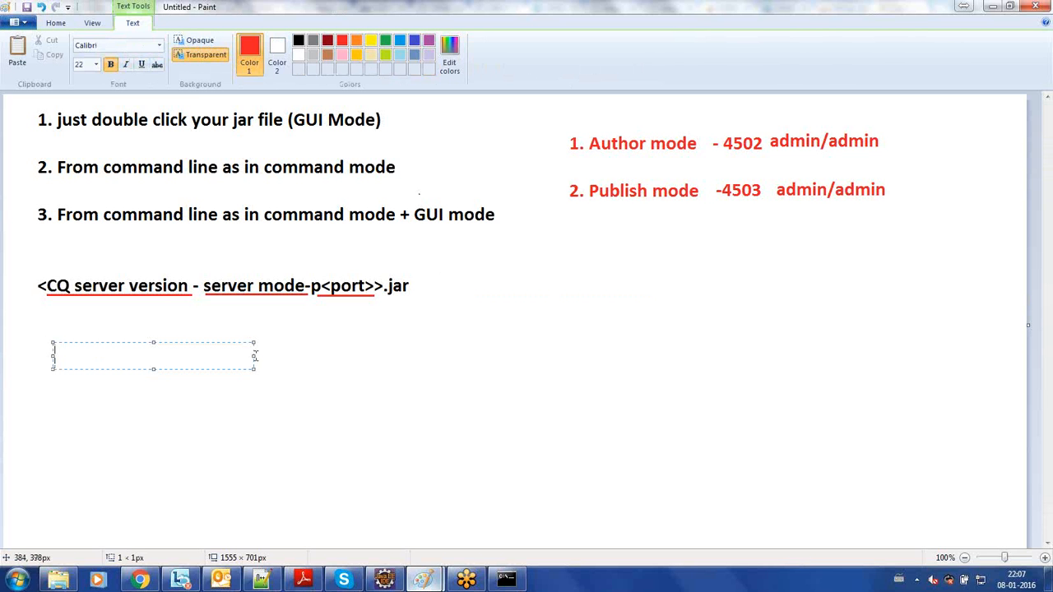
drag(254, 355, 660, 477)
- Write the red note "If you want to debug your java code" in the new text box
text(If )
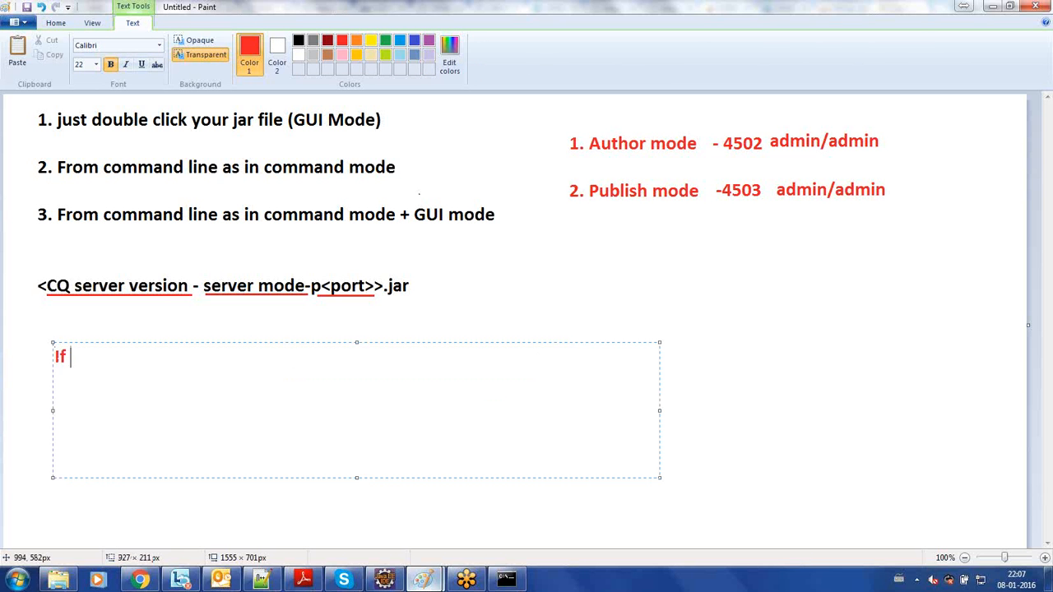
text(you want)
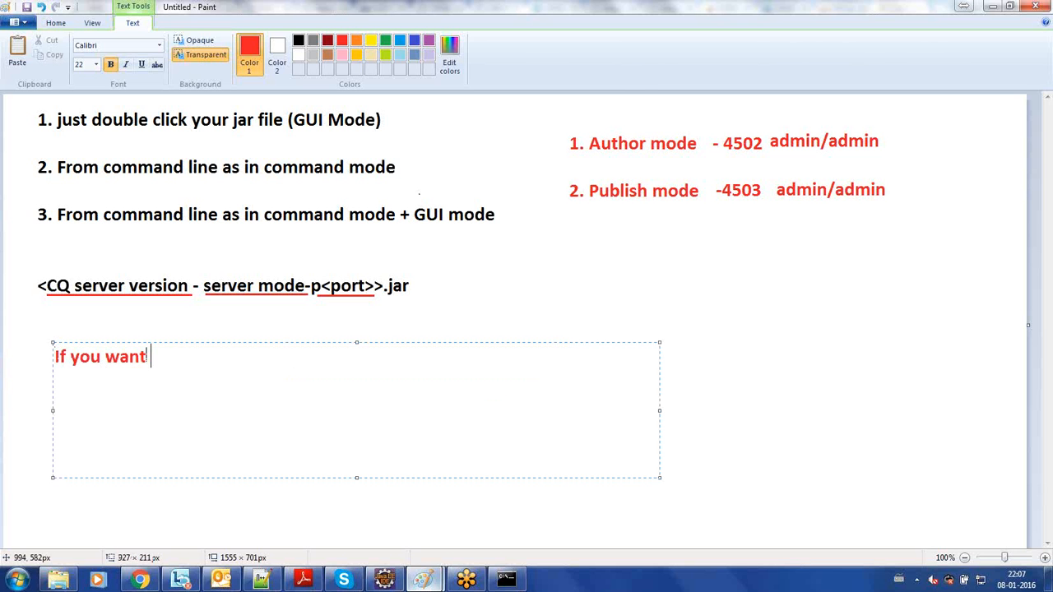
text( to debu)
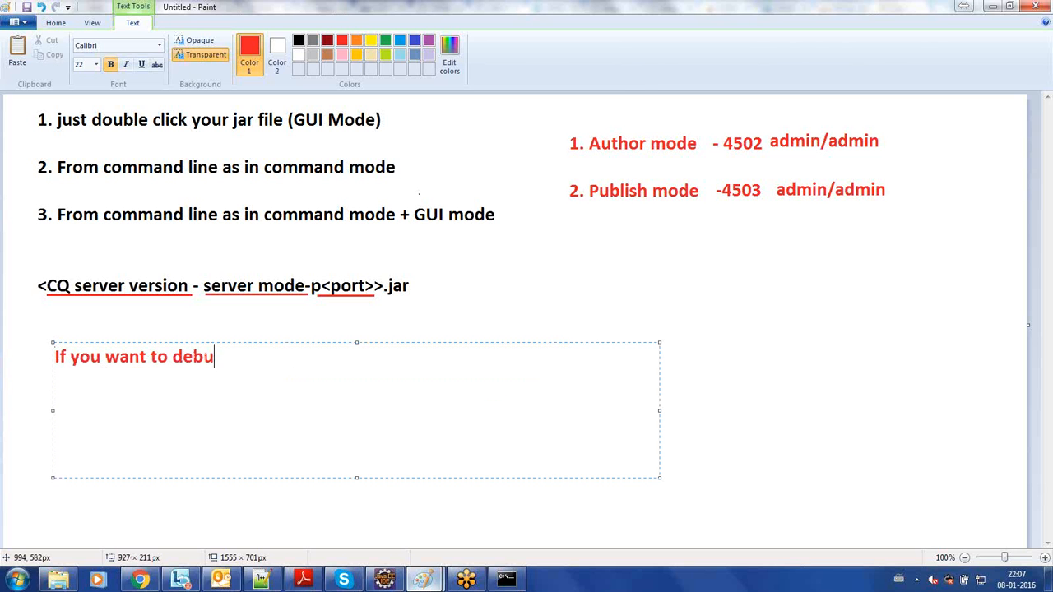
text(g your java code)
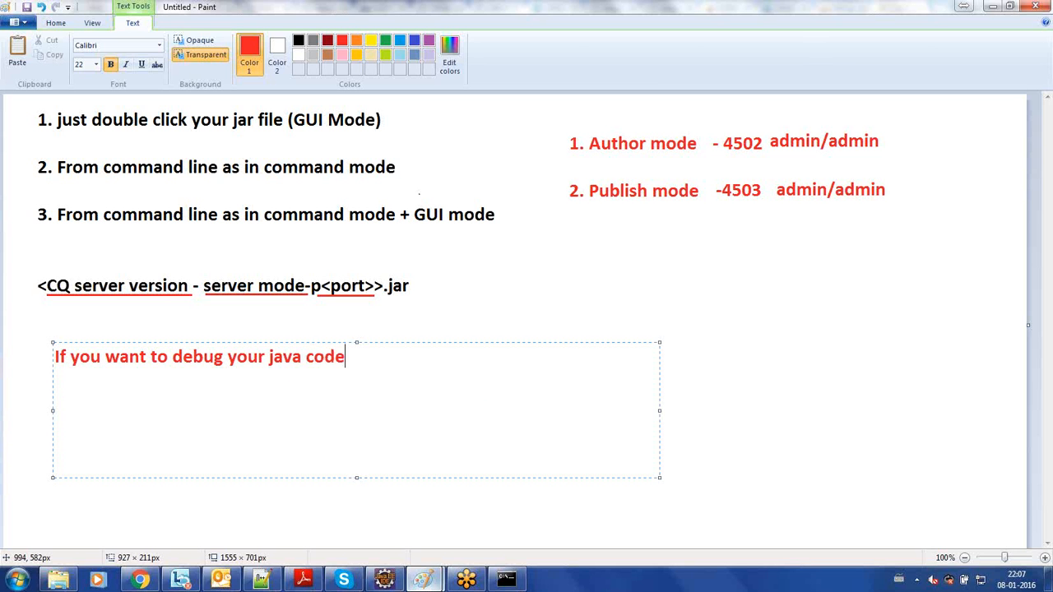
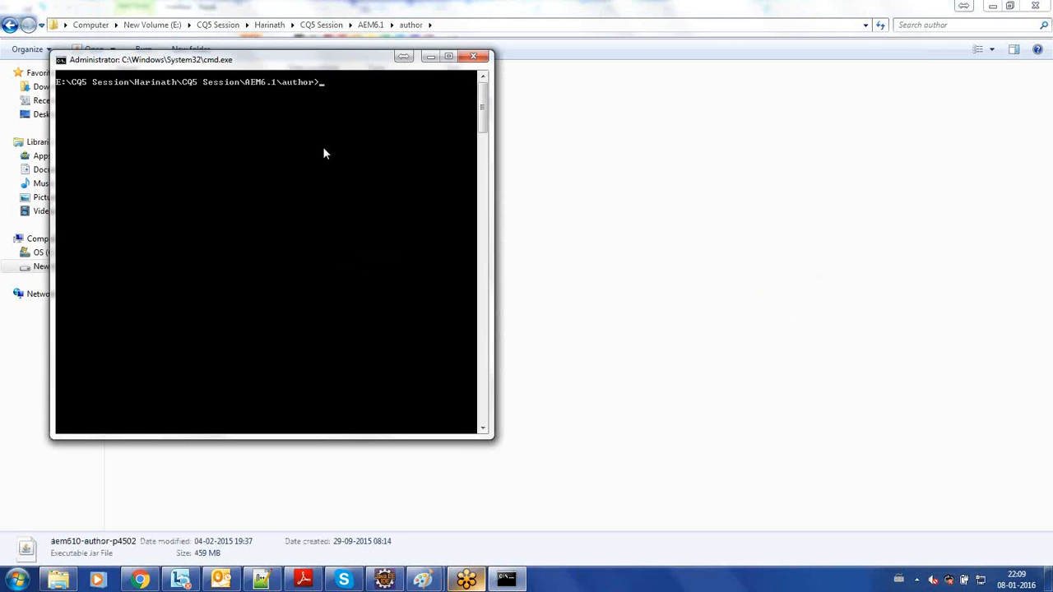
- Begin the start command at the author folder prompt with java -Xmx1024M, checking the Paint notes
text(java)
text(-Xmx)
text(:)
mouse_move(422, 580)
mouse_move(371, 533)
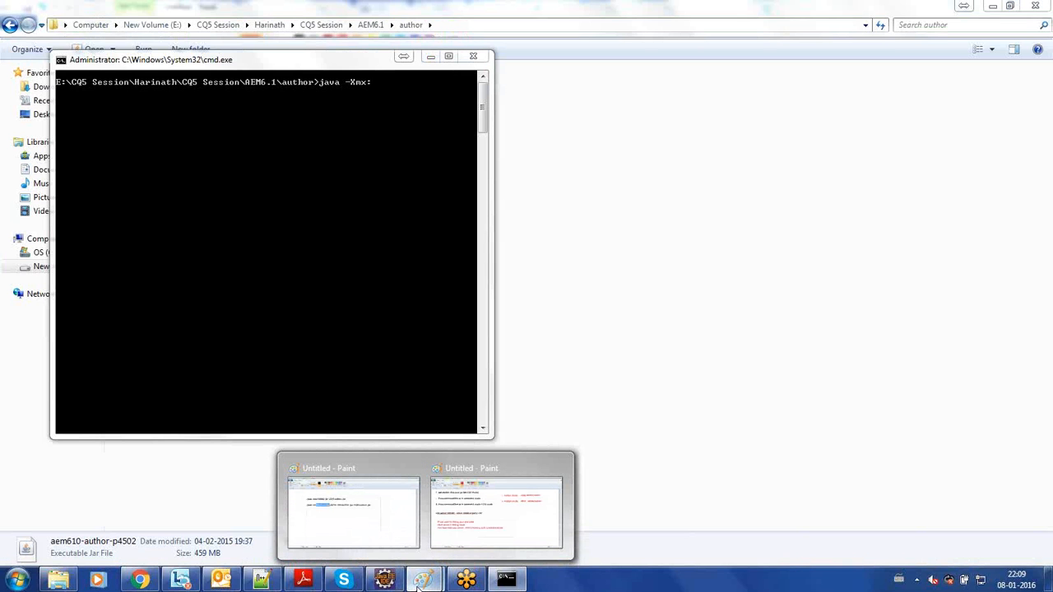
click(504, 579)
click(505, 579)
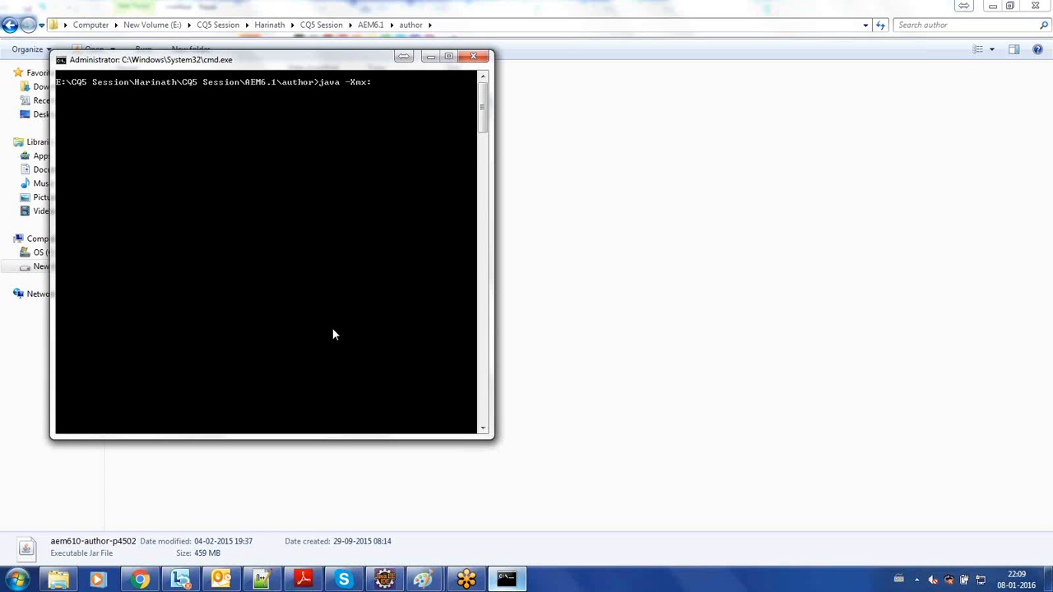
text(1024M)
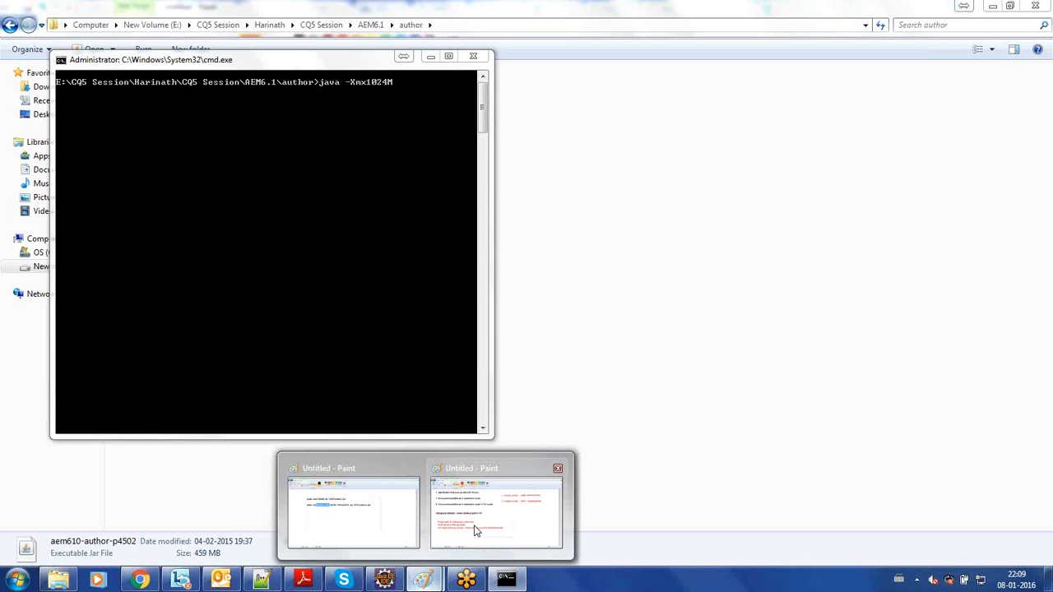
- Complete the start command with -jar aem610-author-p4502.jar and run it
mouse_move(475, 531)
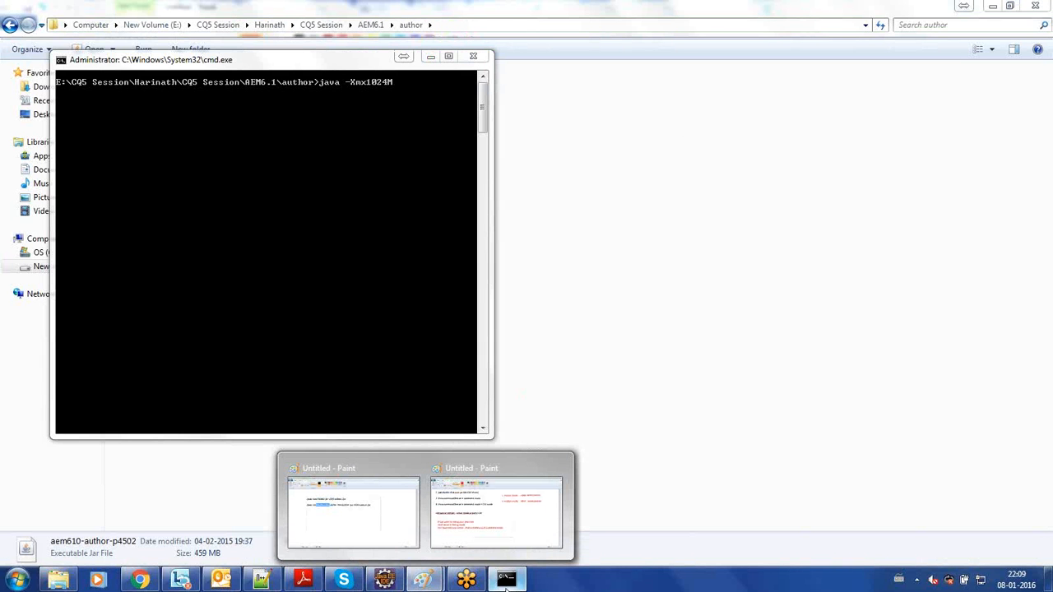
click(507, 586)
click(507, 586)
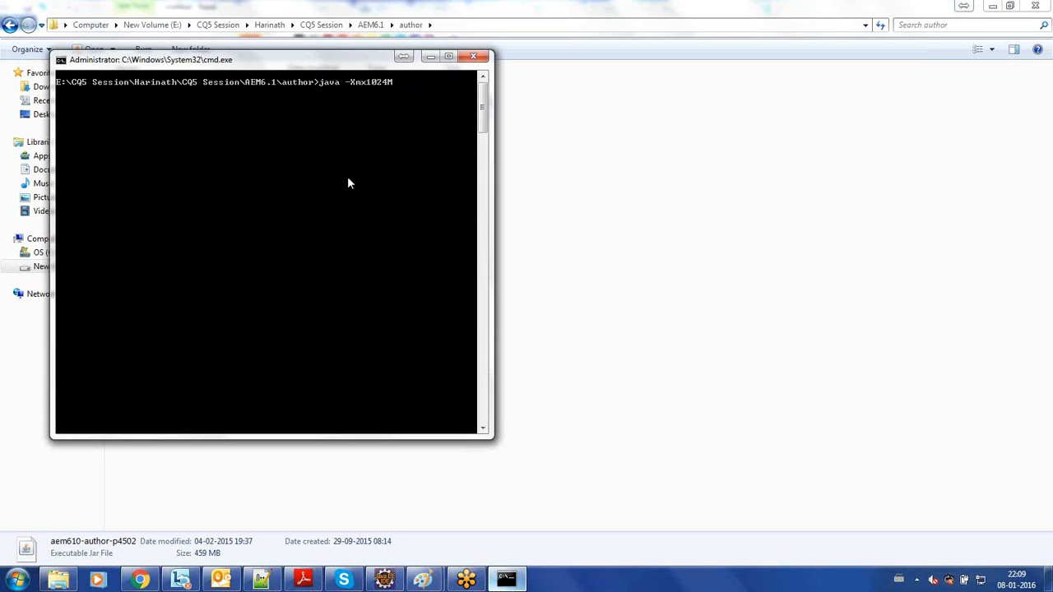
text(jar a)
key(Tab)
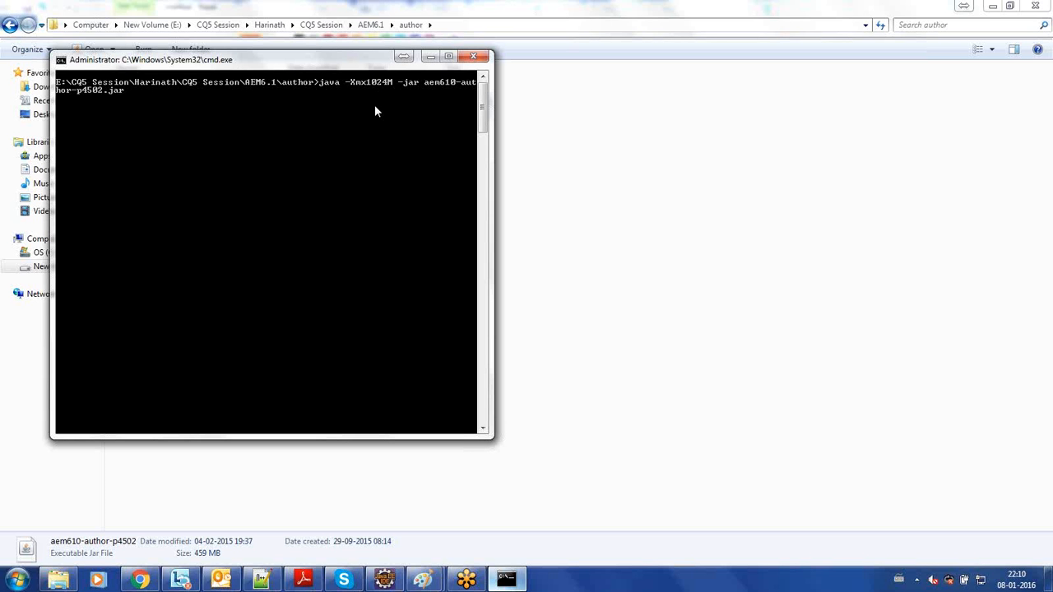
key(Return)
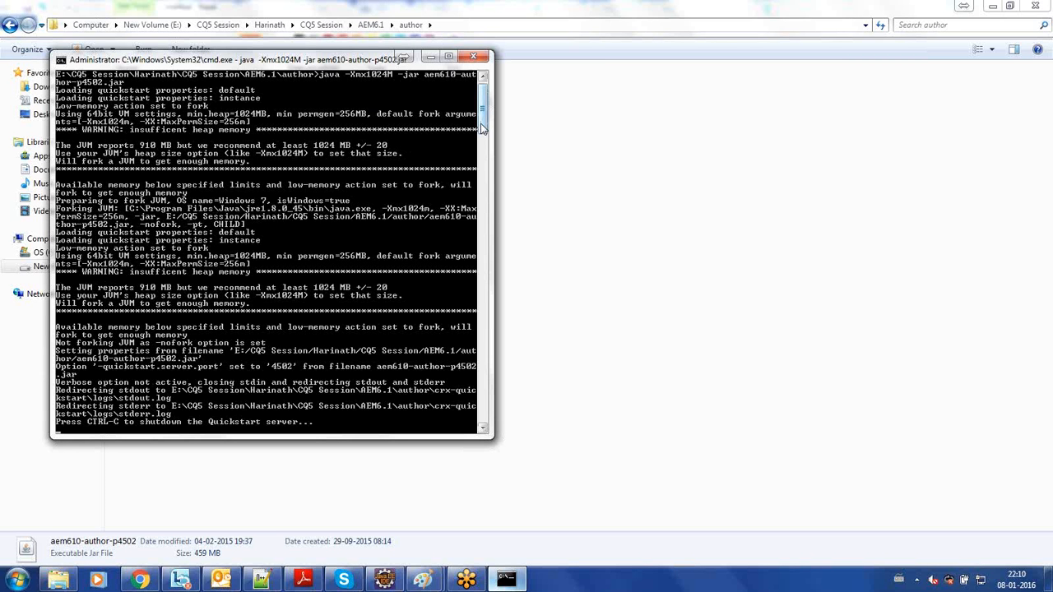
- Switch to Chrome, reload localhost:4502/projects.html to check the server's startup status, and compare it with the command prompt output
scroll(483, 129, down, 8)
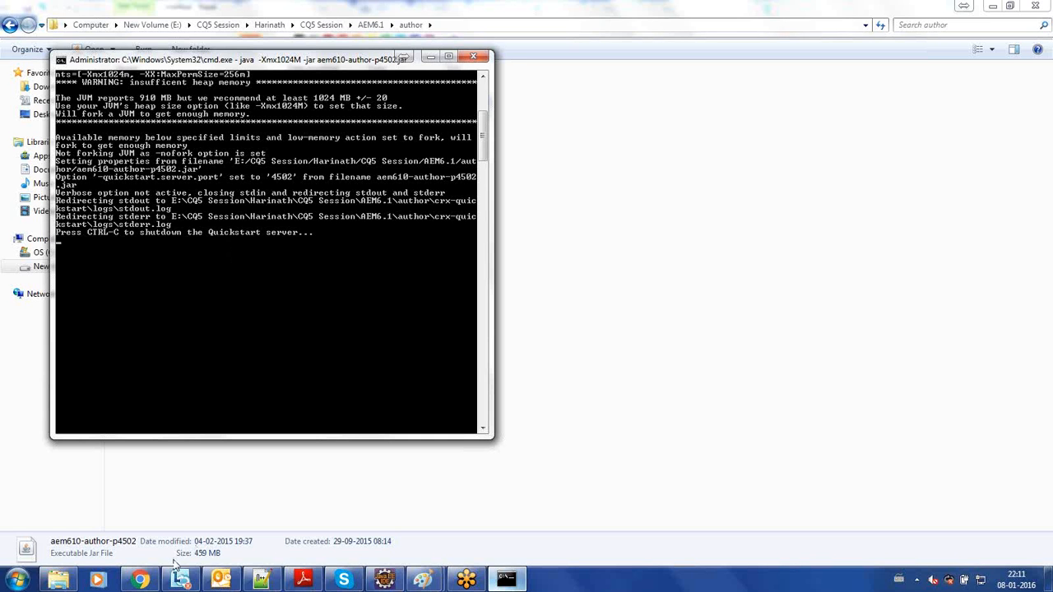
click(145, 581)
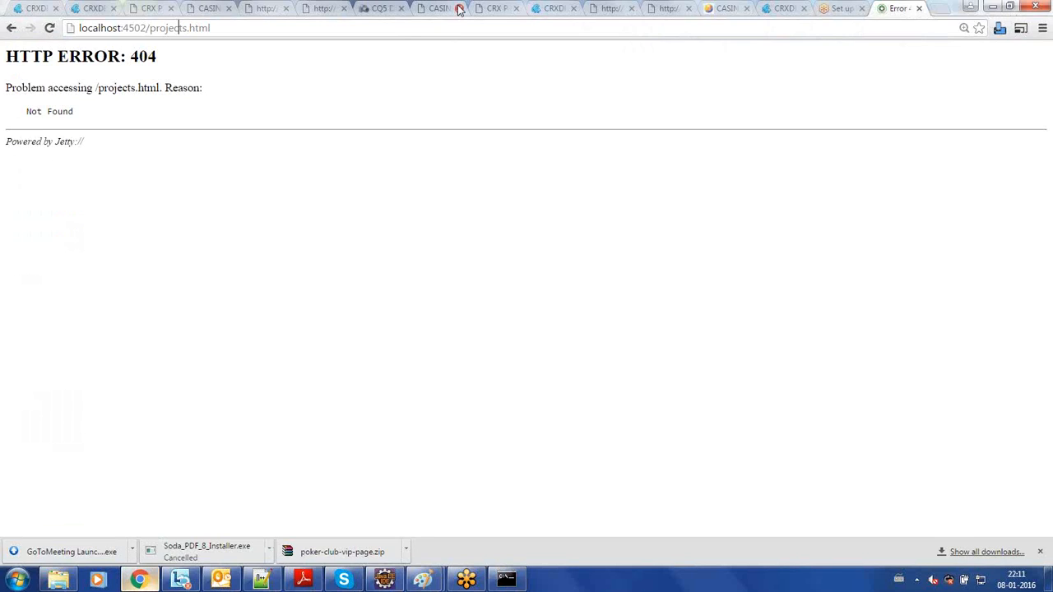
key(F5)
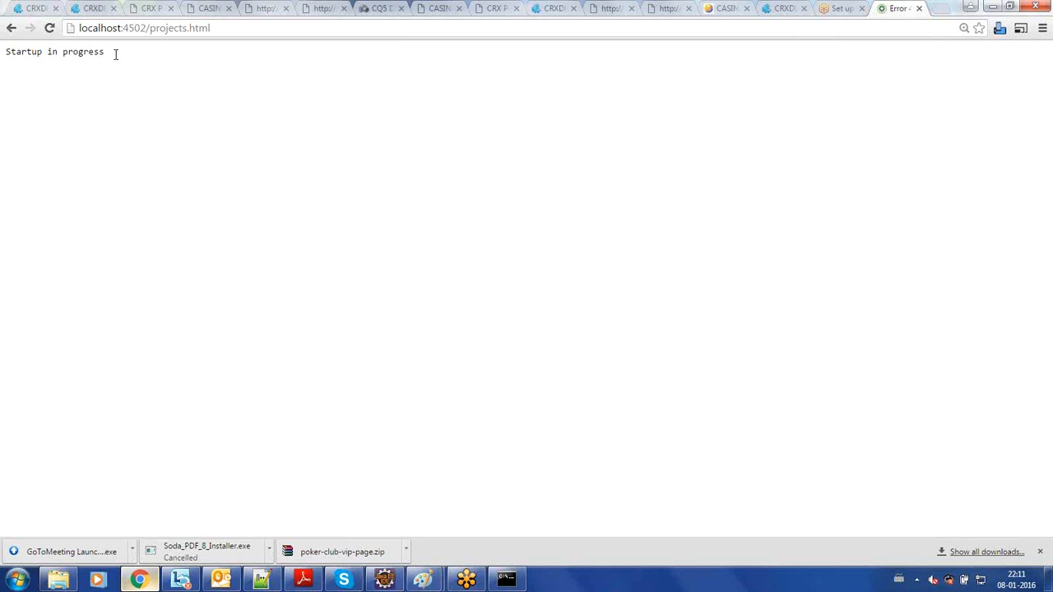
drag(116, 52, 7, 50)
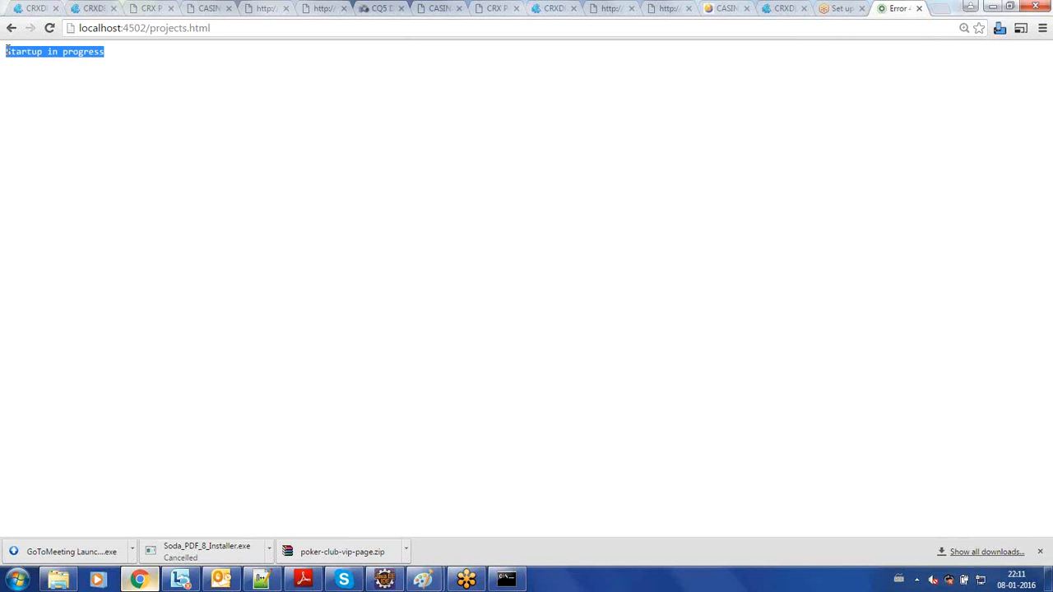
click(507, 581)
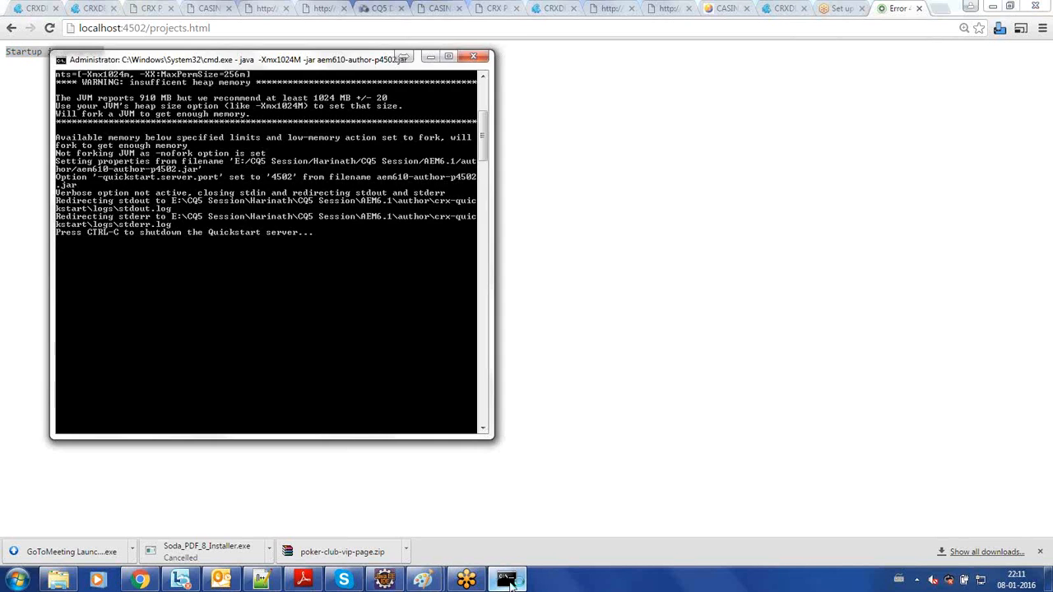
click(507, 581)
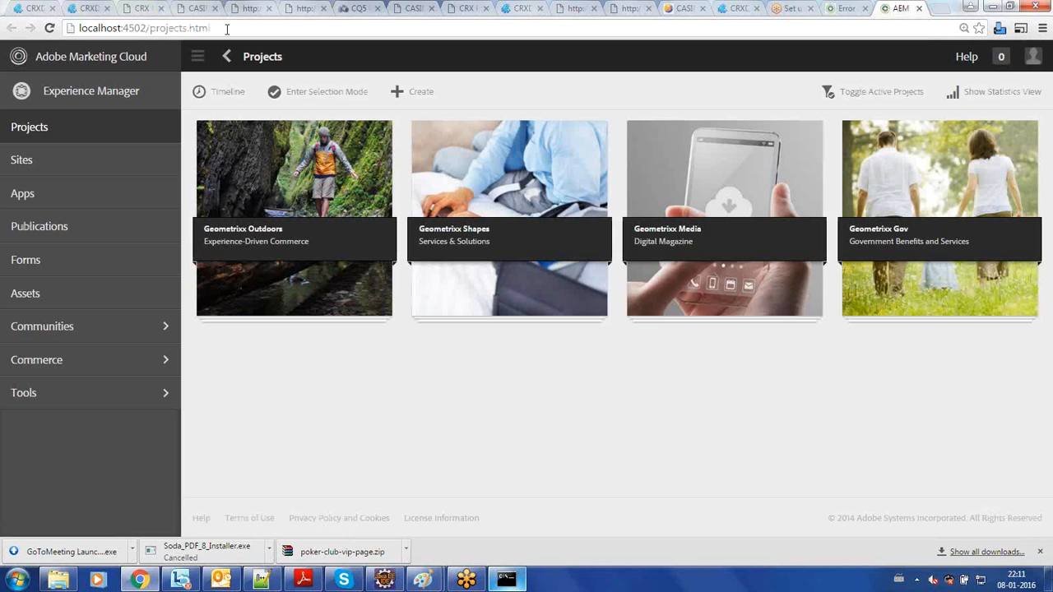
- Highlight the projects.html part of the address on the AEM Projects page, then clear the selection
drag(204, 30, 150, 31)
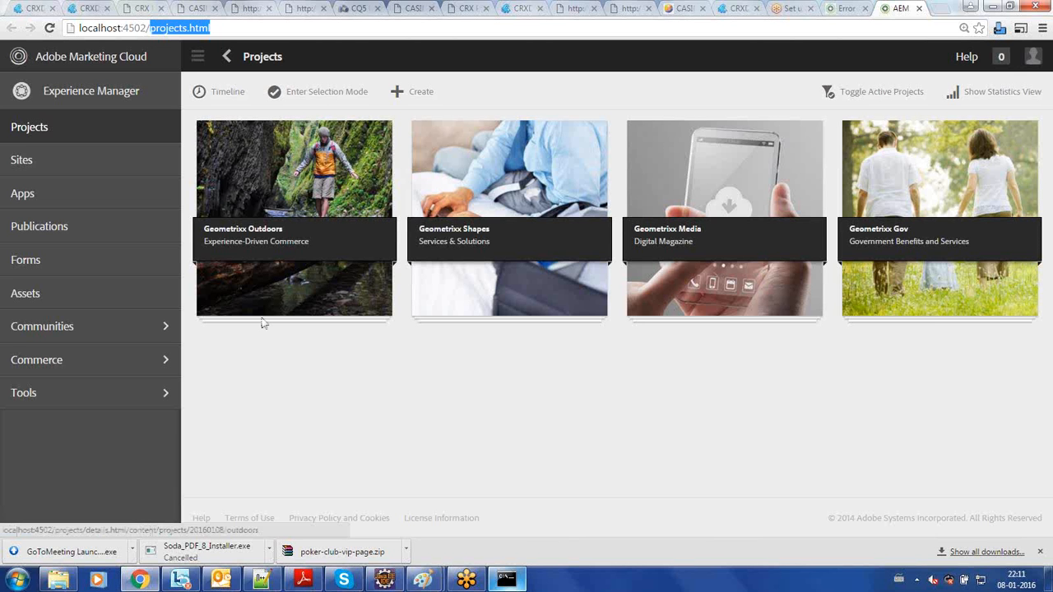
click(280, 402)
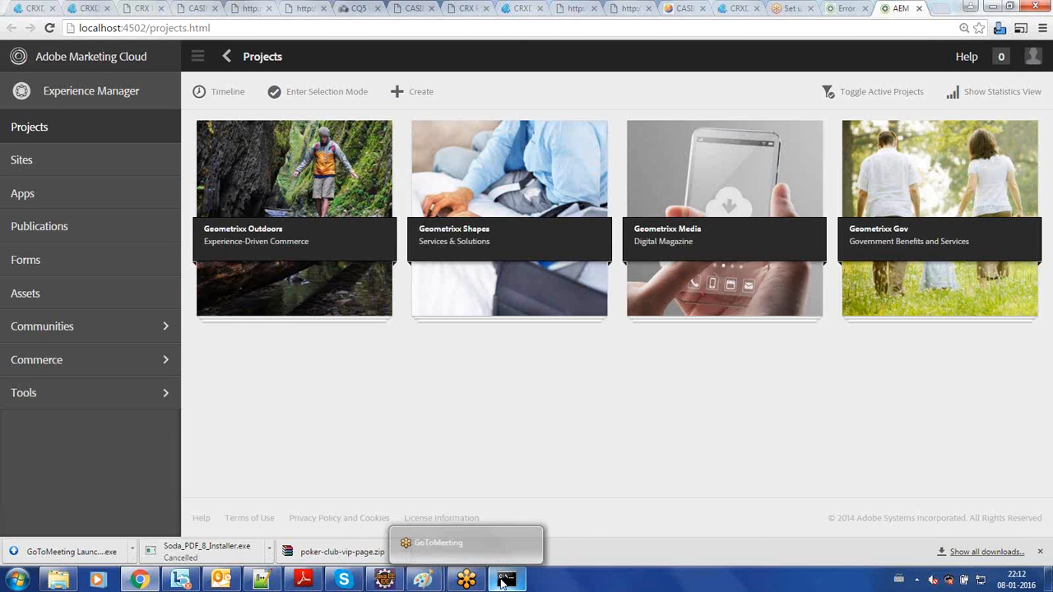
mouse_move(506, 584)
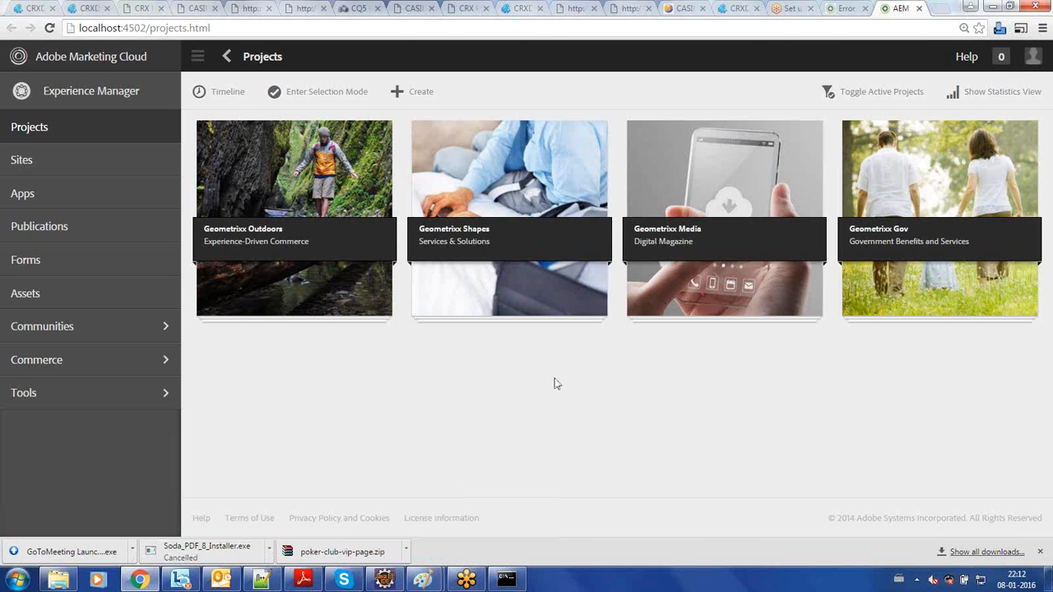
key(ctrl+shift+Delete)
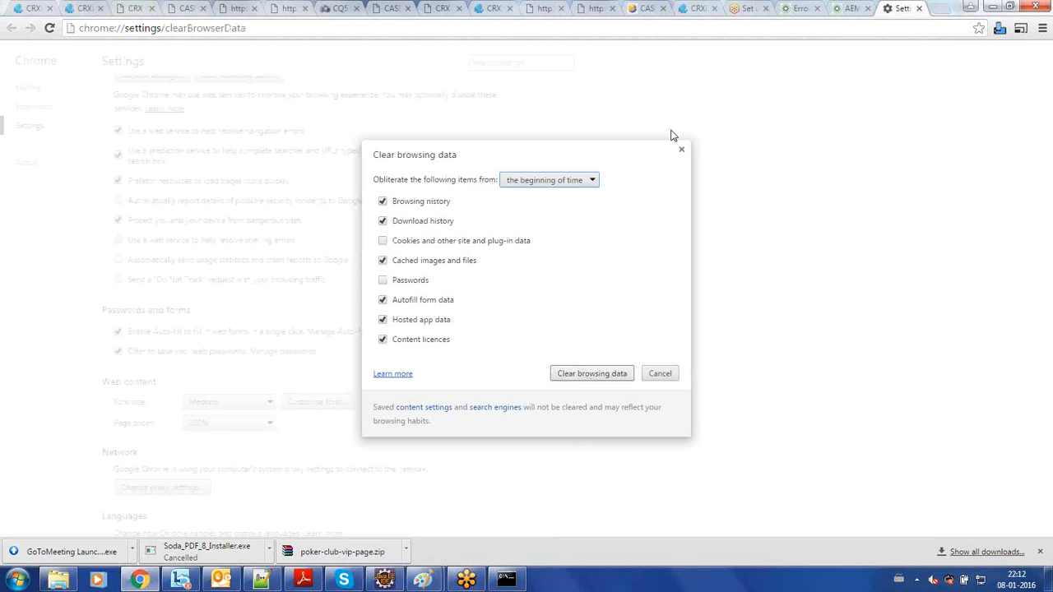
click(681, 151)
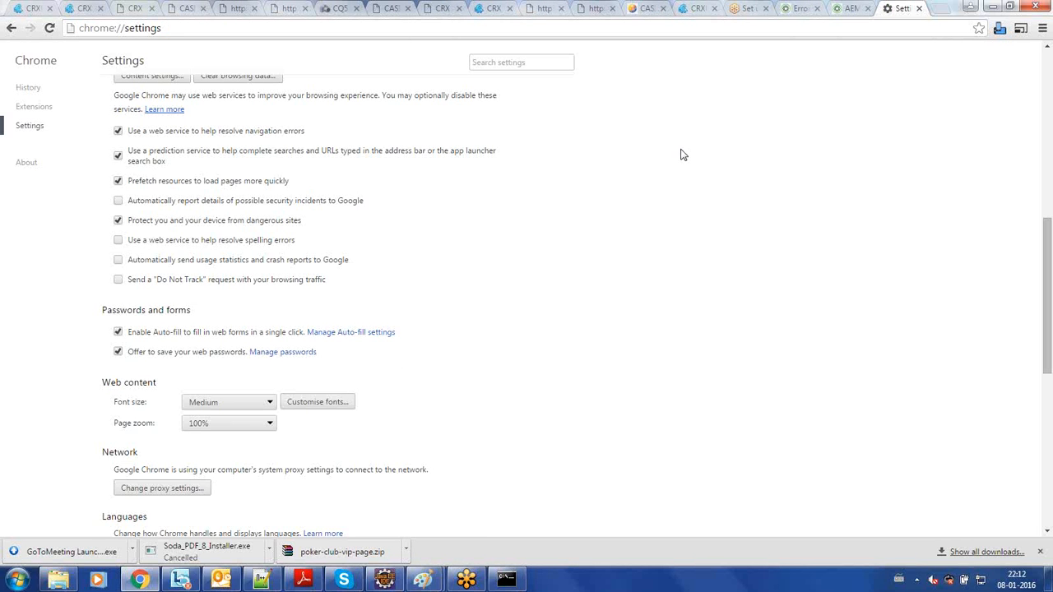
key(ctrl+w)
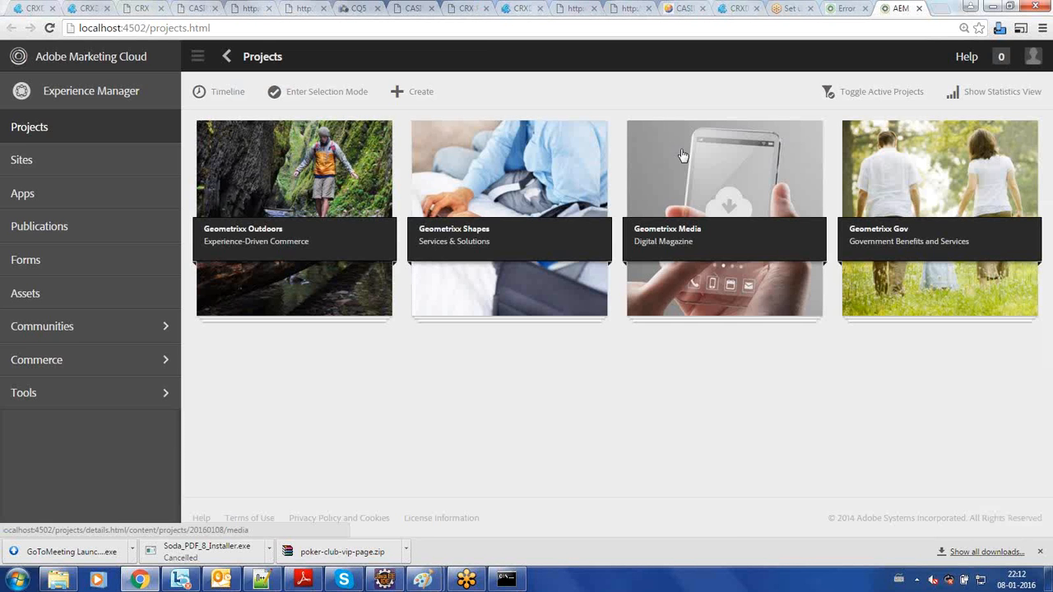
- Switch to the command prompt and mark the port value '4502' in the quickstart.server.port line
key(alt+Tab)
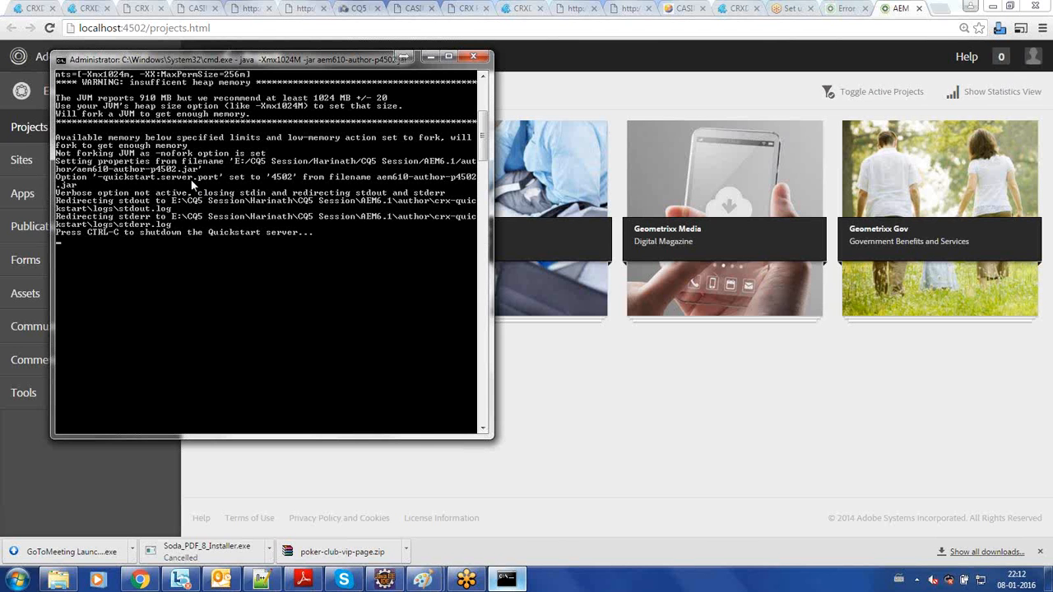
right_click(301, 180)
click(306, 185)
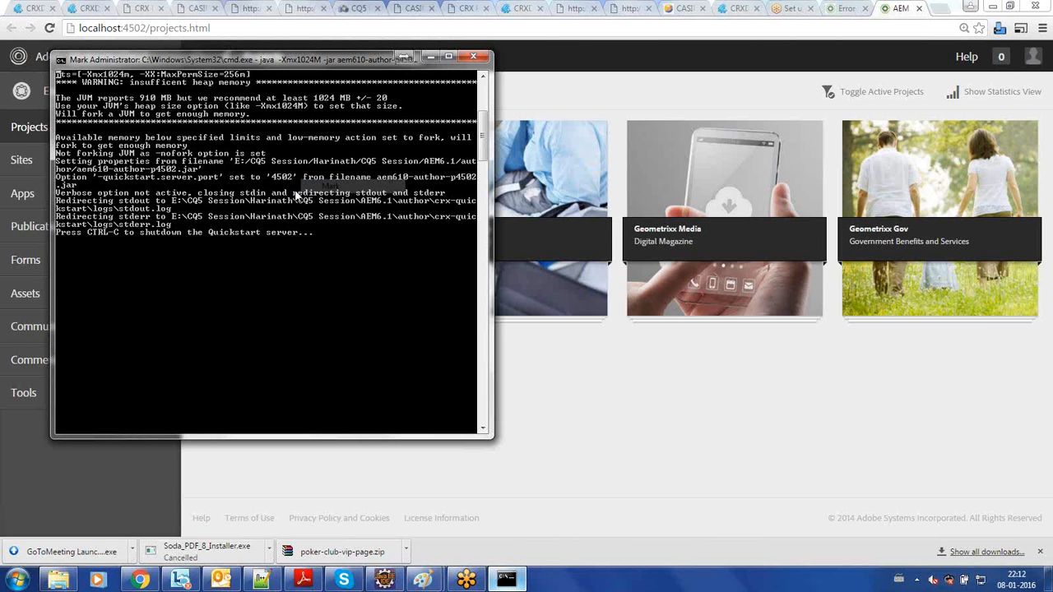
drag(271, 174, 301, 181)
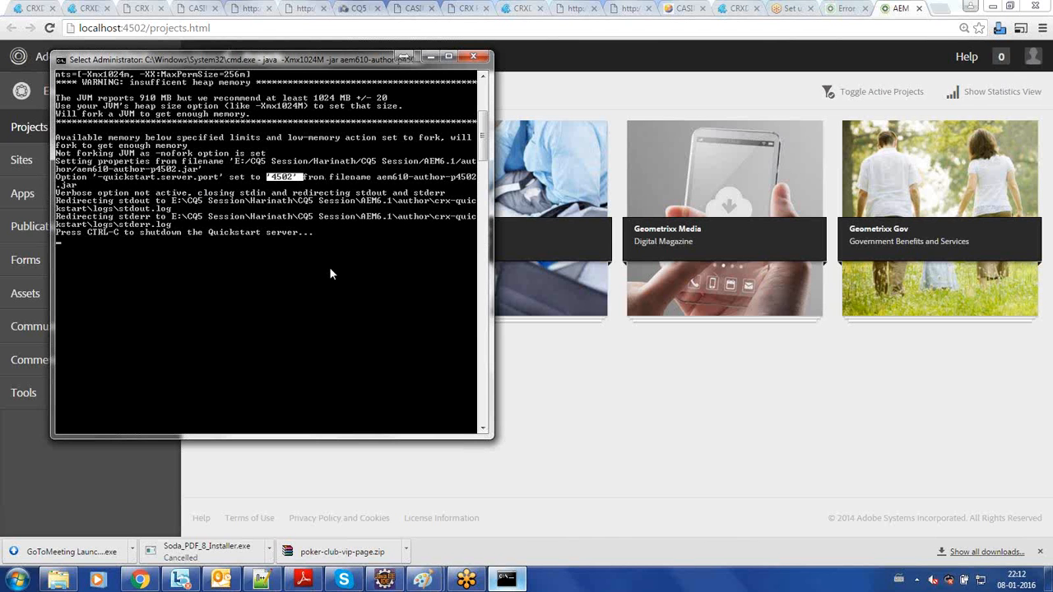
- Replace the marked text with the output line on the JVM's reported and recommended memory
right_click(160, 115)
right_click(161, 116)
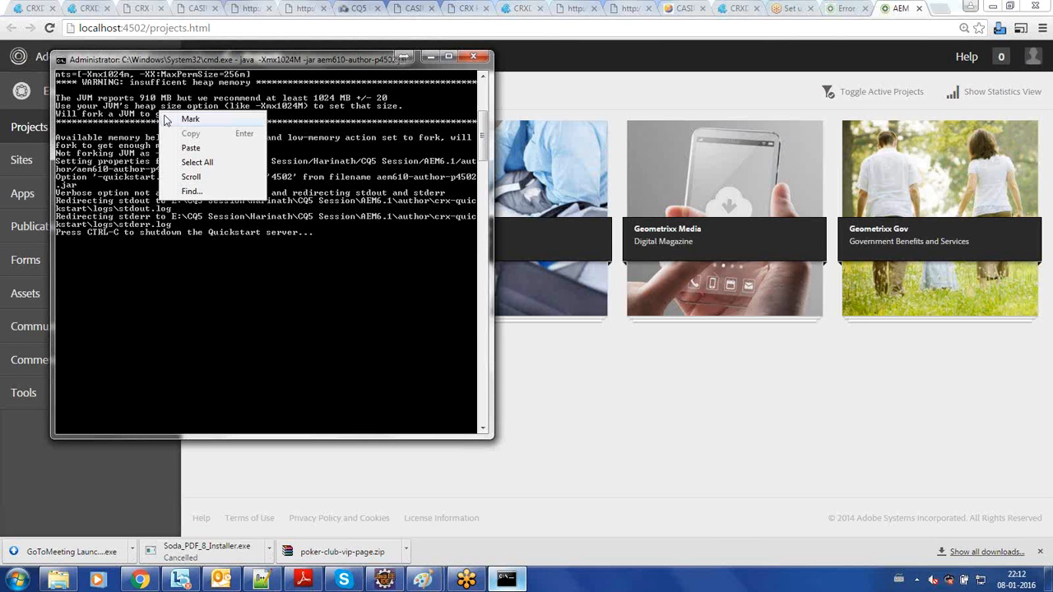
click(166, 120)
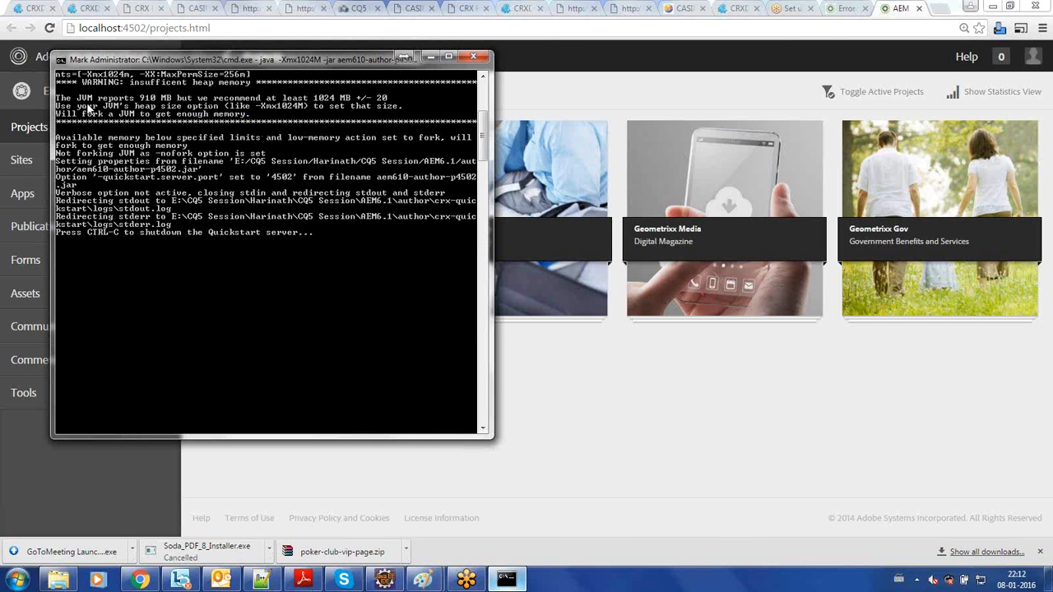
drag(57, 98, 402, 102)
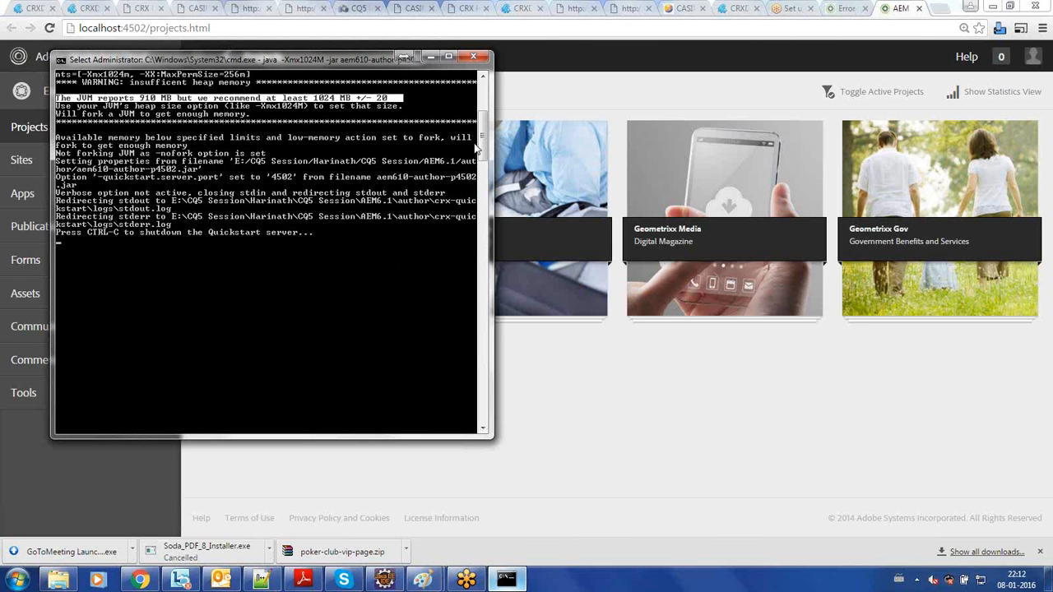
- Clear the marked memory line and review the startup output back to the java command
click(484, 78)
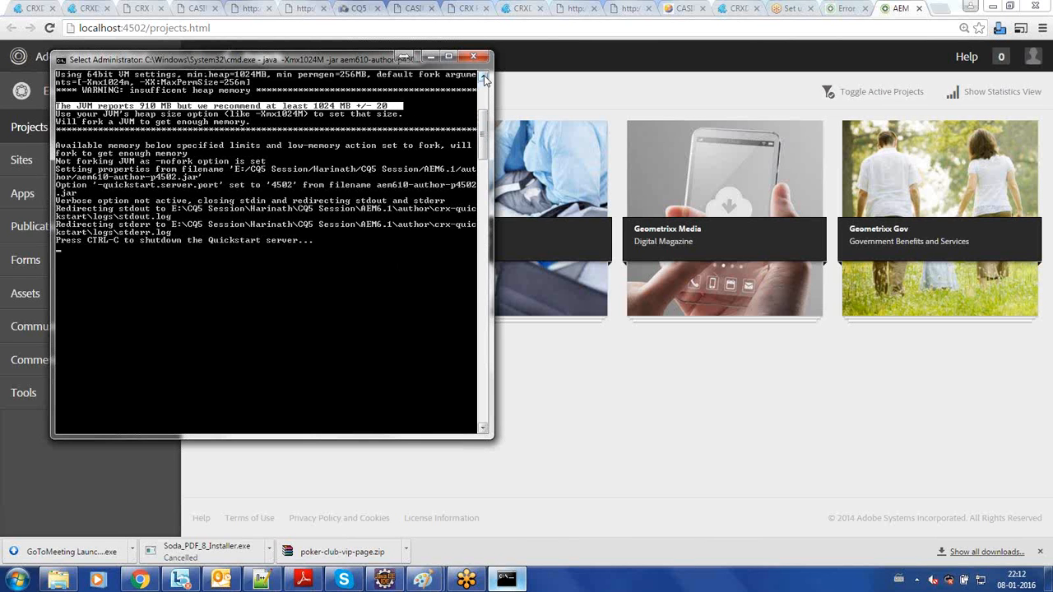
click(485, 78)
click(485, 78)
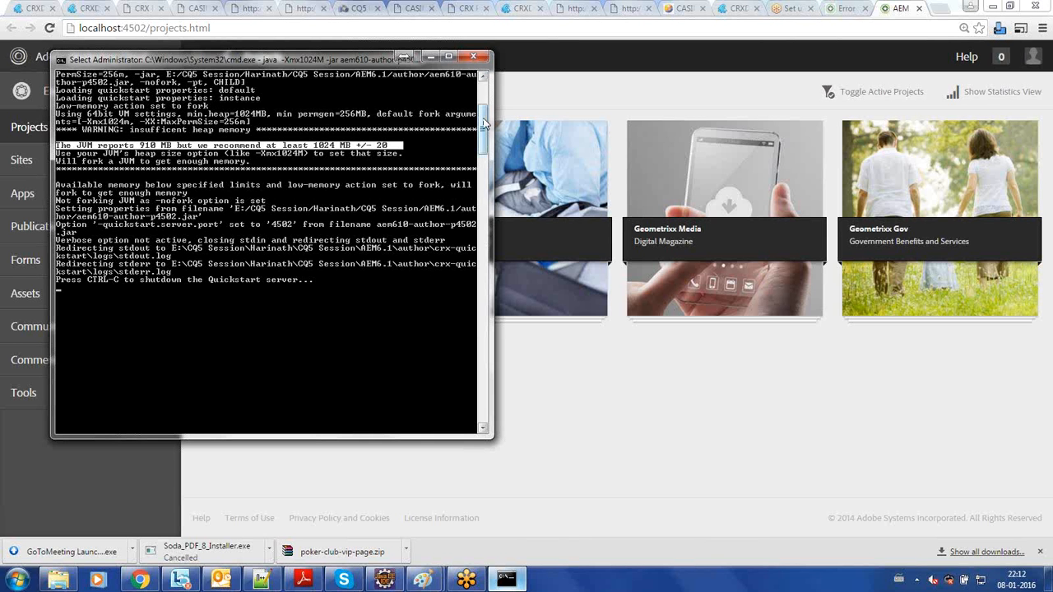
mouse_move(484, 123)
mouse_down()
mouse_move(485, 152)
mouse_move(486, 115)
mouse_up()
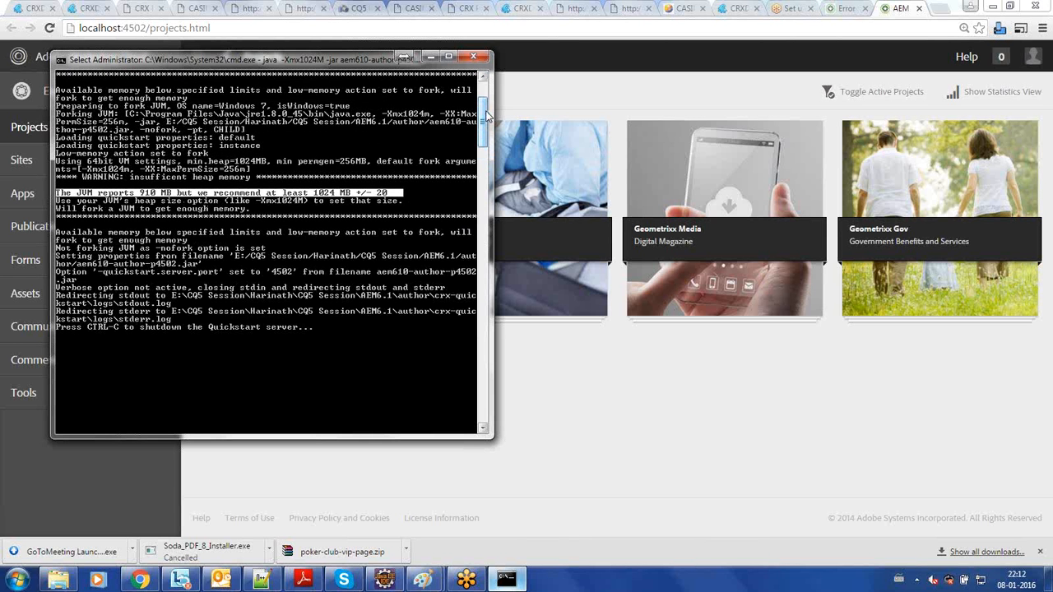
click(365, 169)
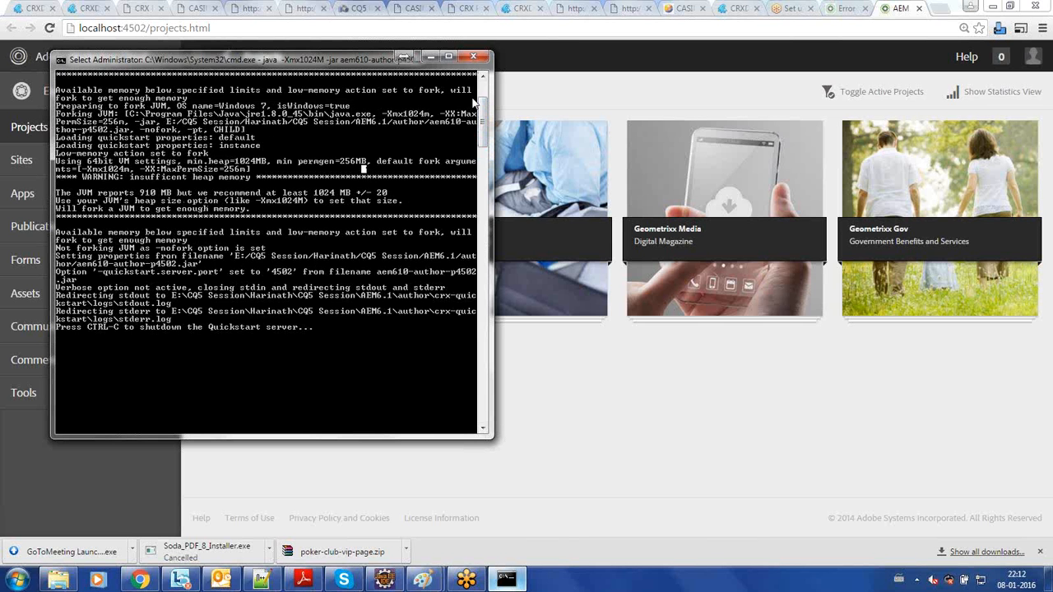
drag(485, 111, 485, 93)
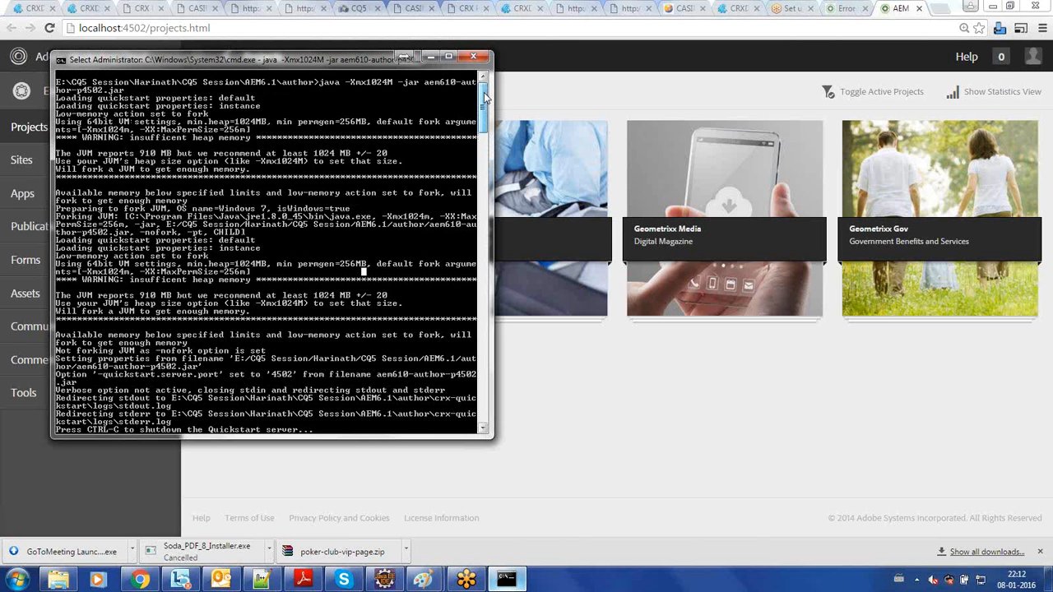
- Return to the browser and open the classic welcome page from Projects, followed by its Websites and Digital Assets consoles
click(418, 33)
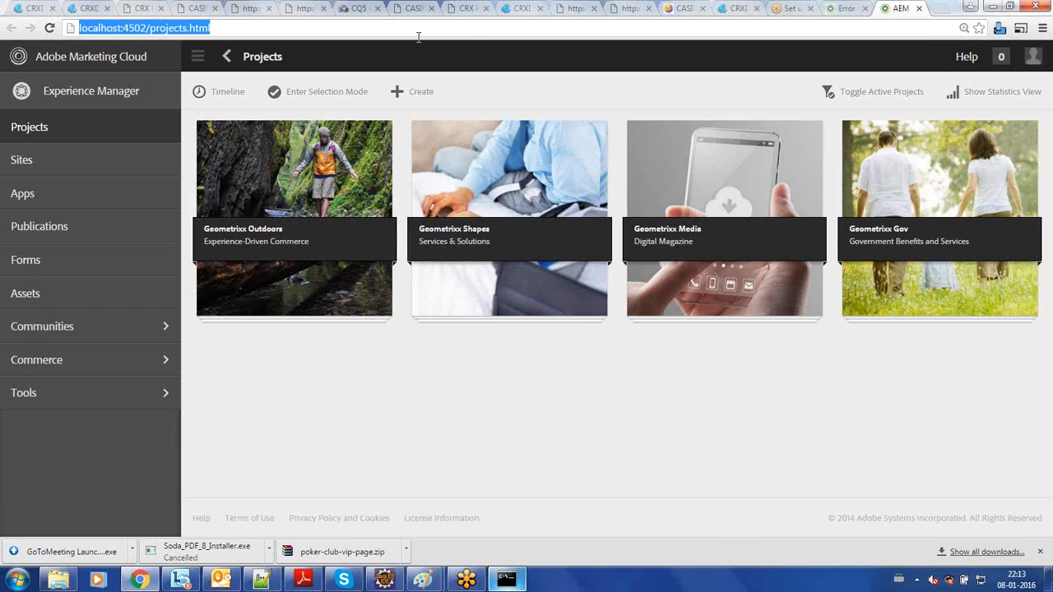
click(418, 33)
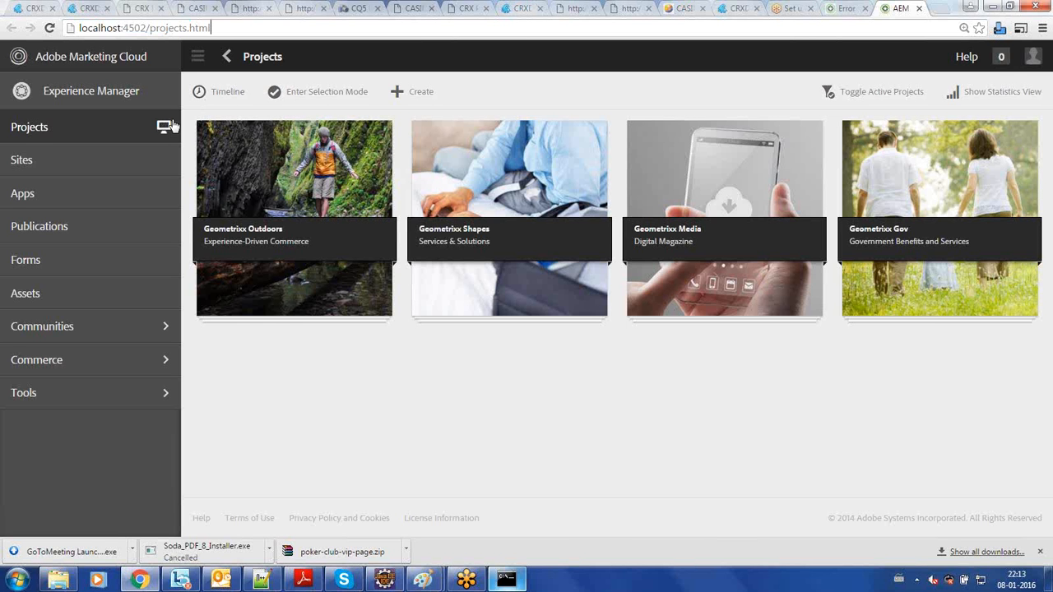
click(165, 129)
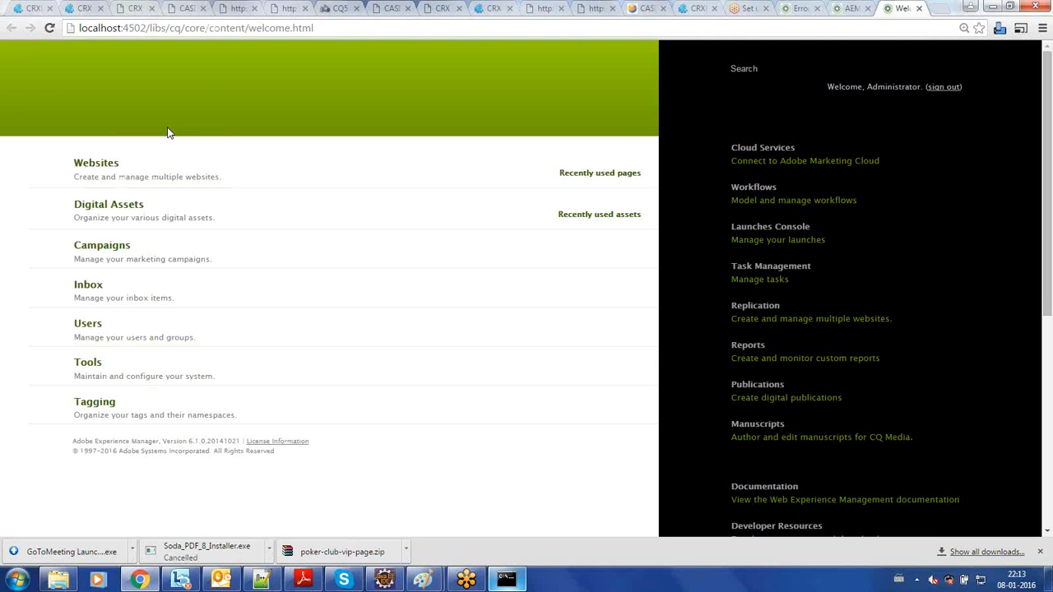
click(115, 169)
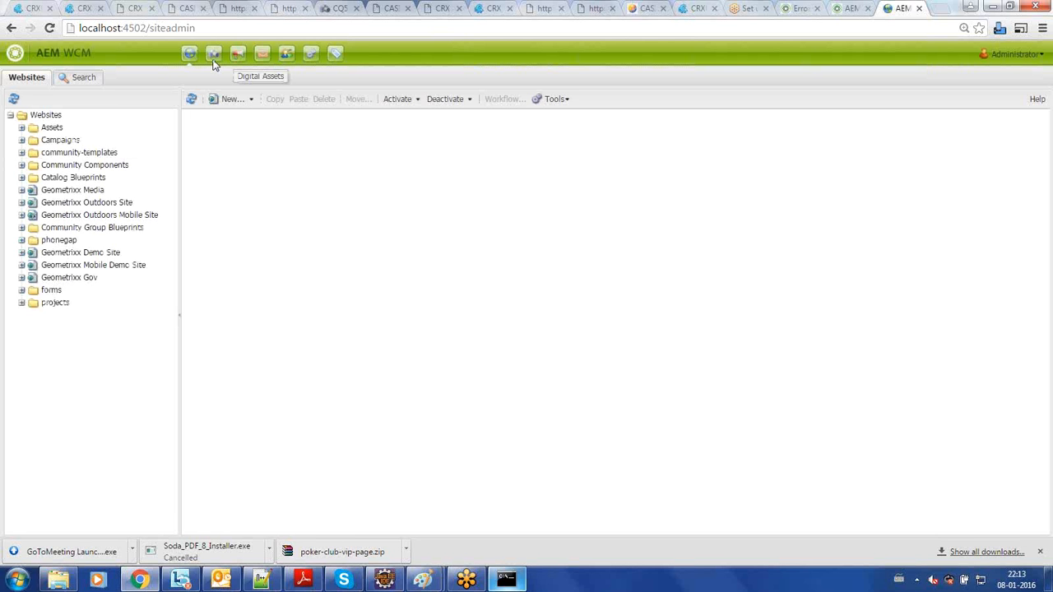
click(214, 65)
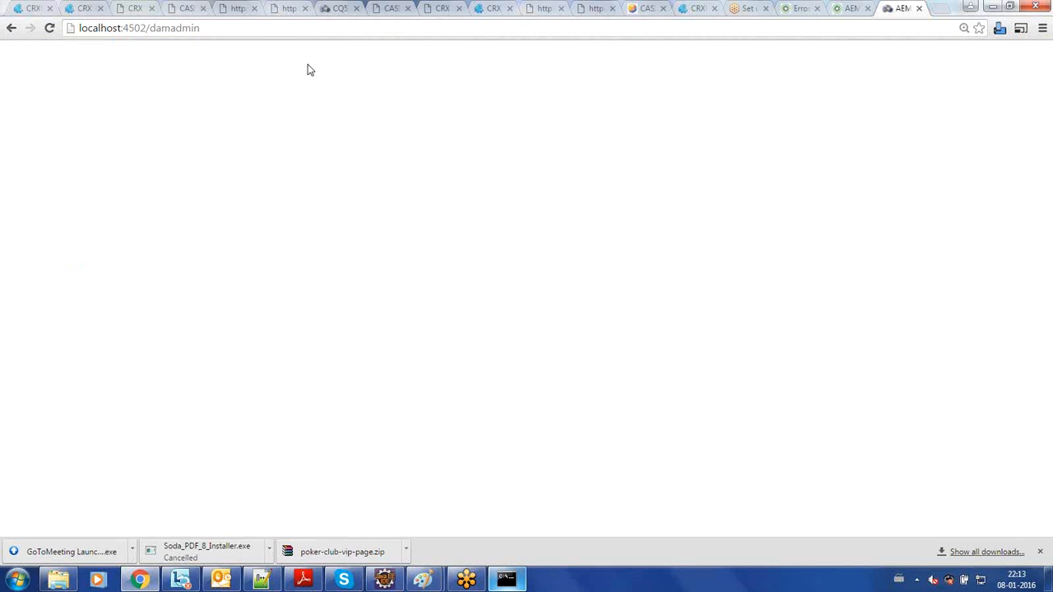
- View the classic Tools console and return to the Websites console
click(313, 61)
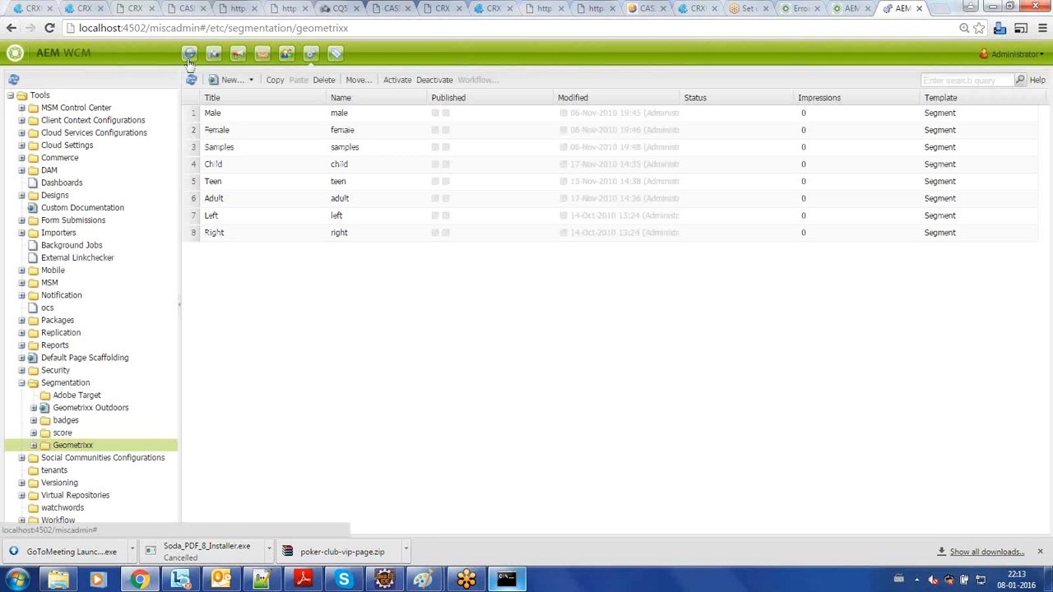
click(189, 54)
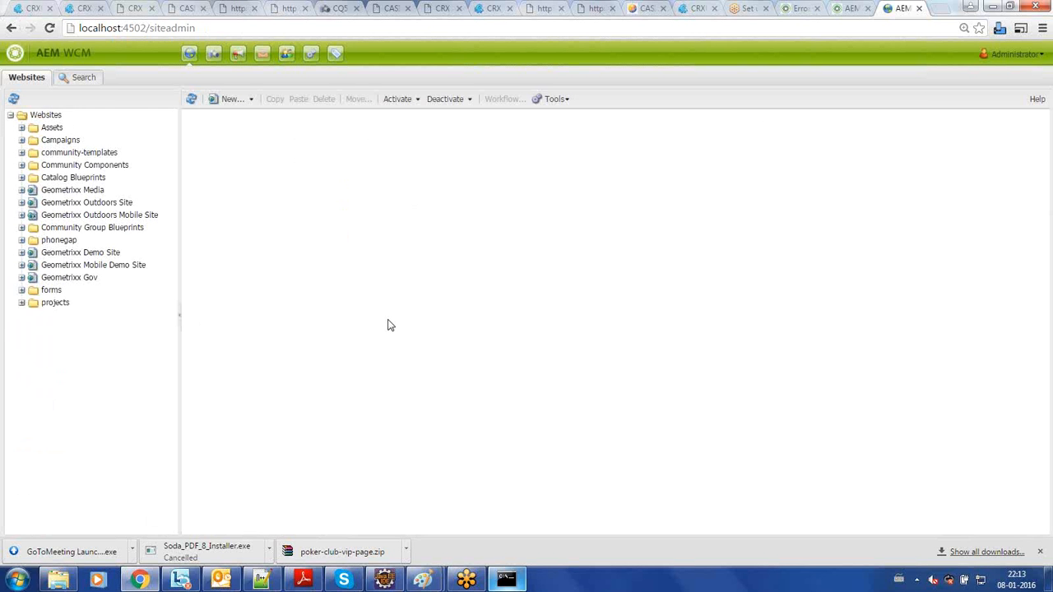
- Switch to the command prompt, leave its selection mode and shut down the running Quickstart server
click(508, 581)
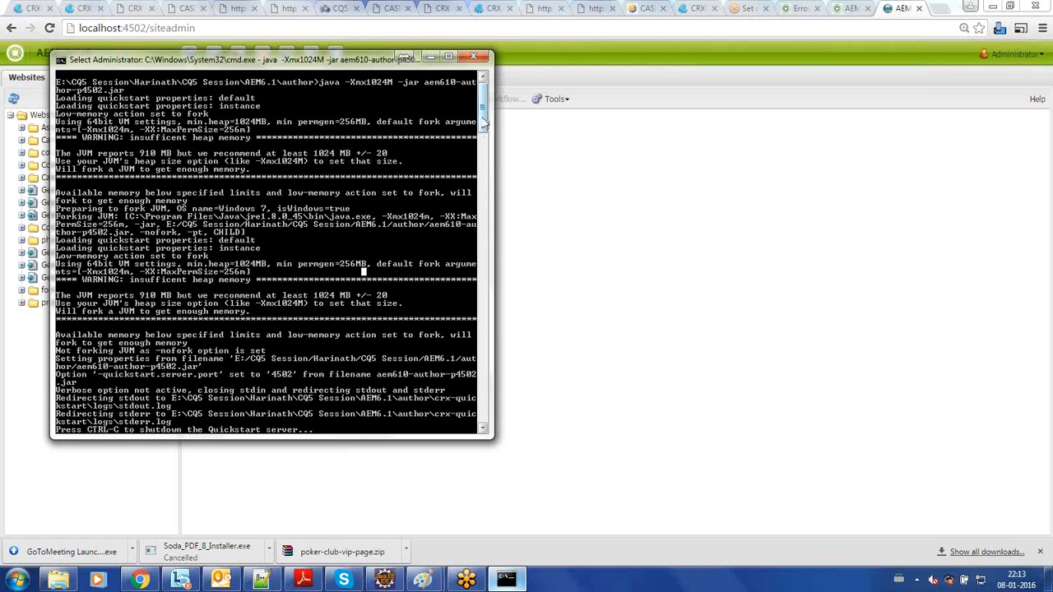
drag(484, 122, 490, 158)
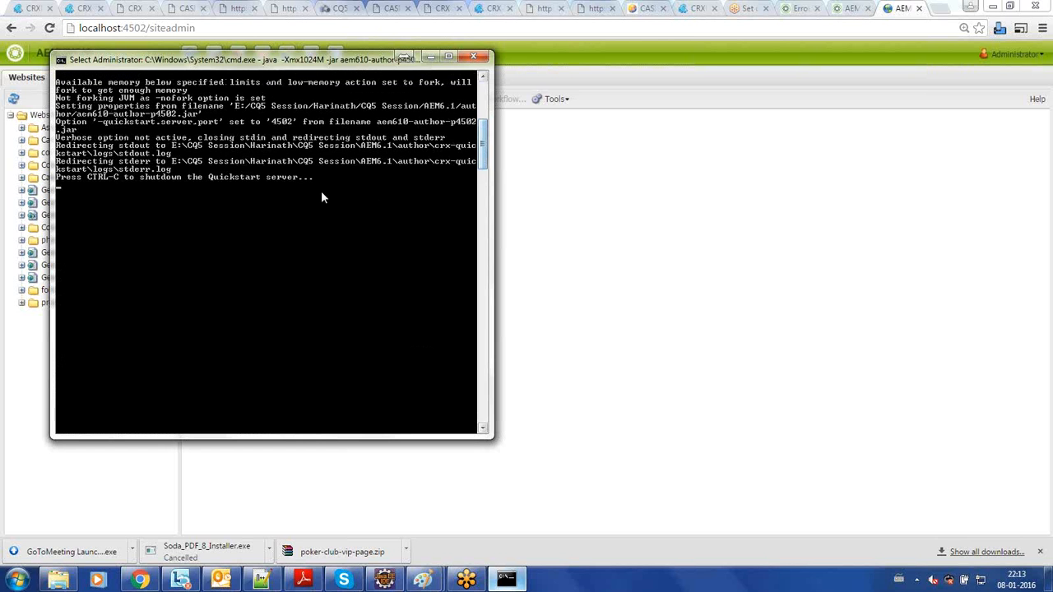
click(321, 194)
click(289, 241)
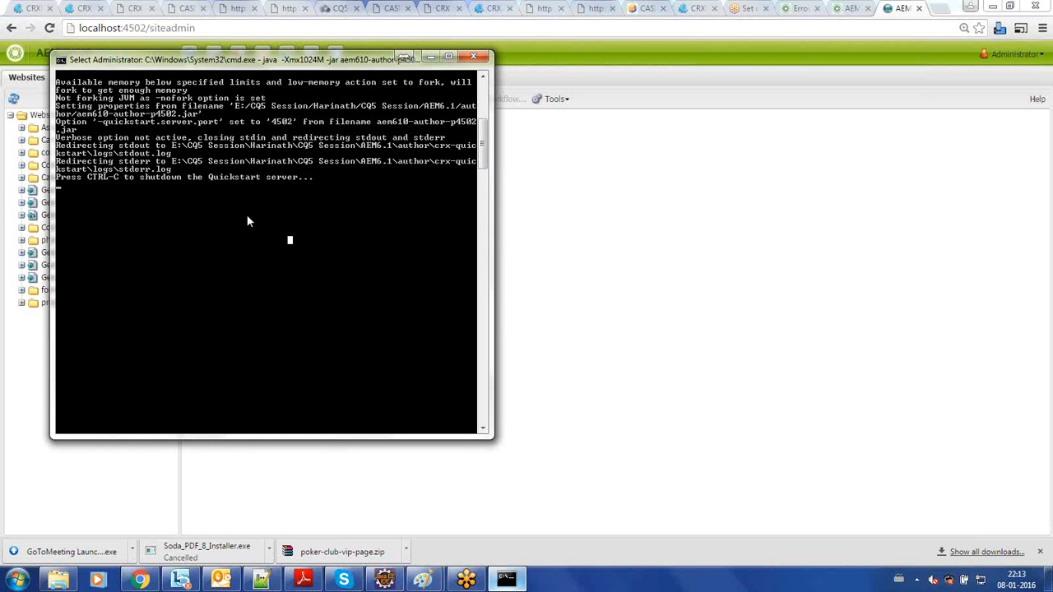
key(Escape)
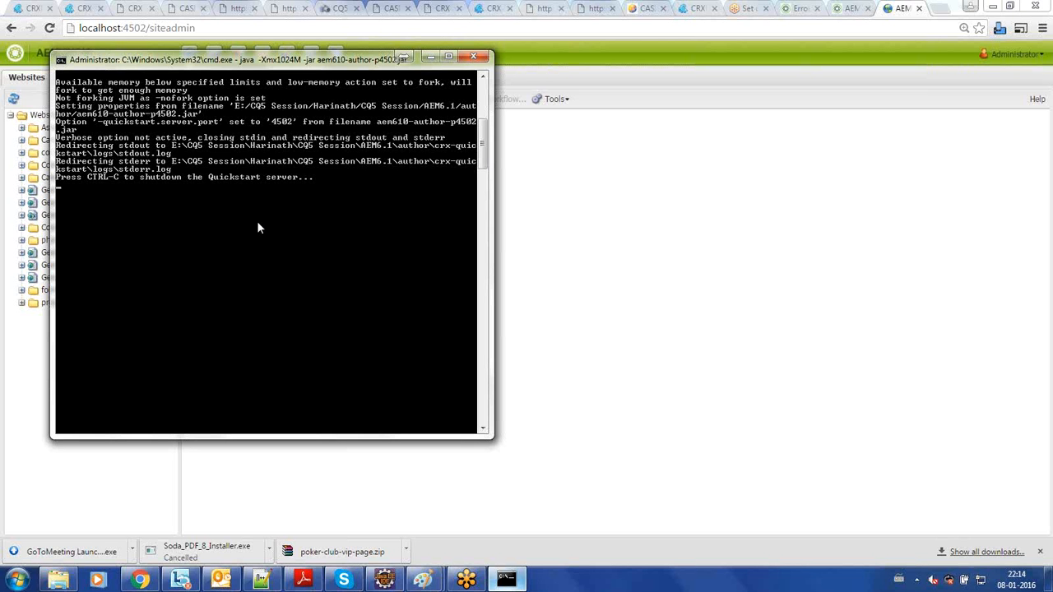
key(ctrl+c)
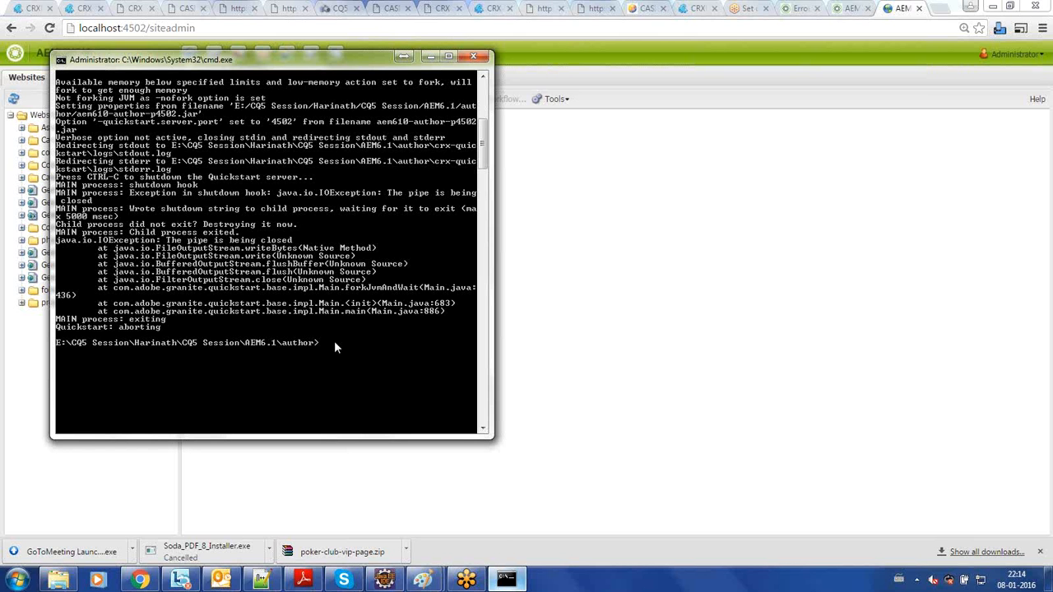
- Reload localhost:4502/siteadmin in the browser to check whether the server still responds
click(487, 28)
key(Return)
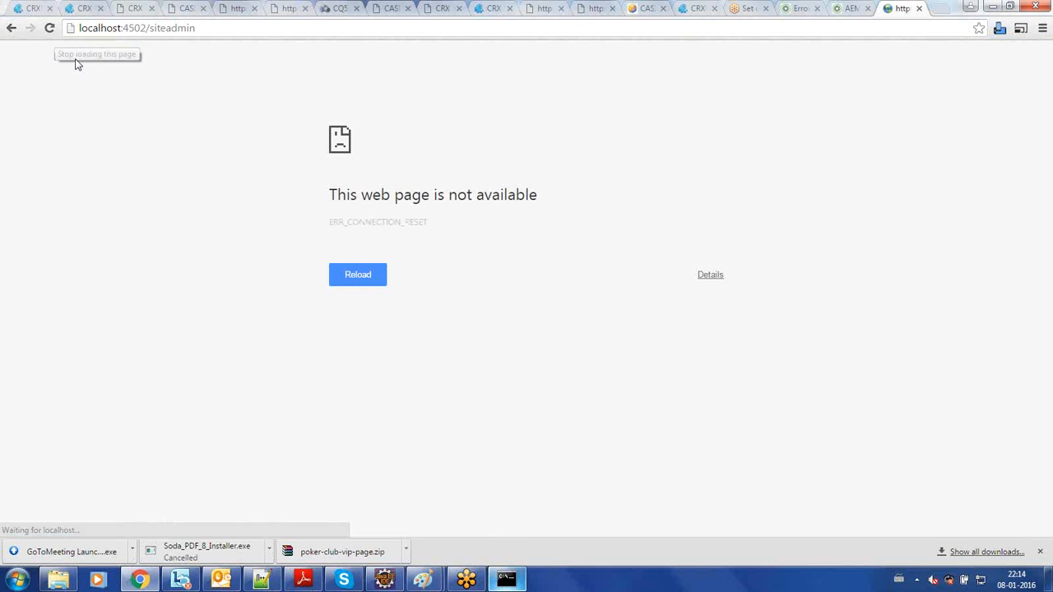
click(50, 29)
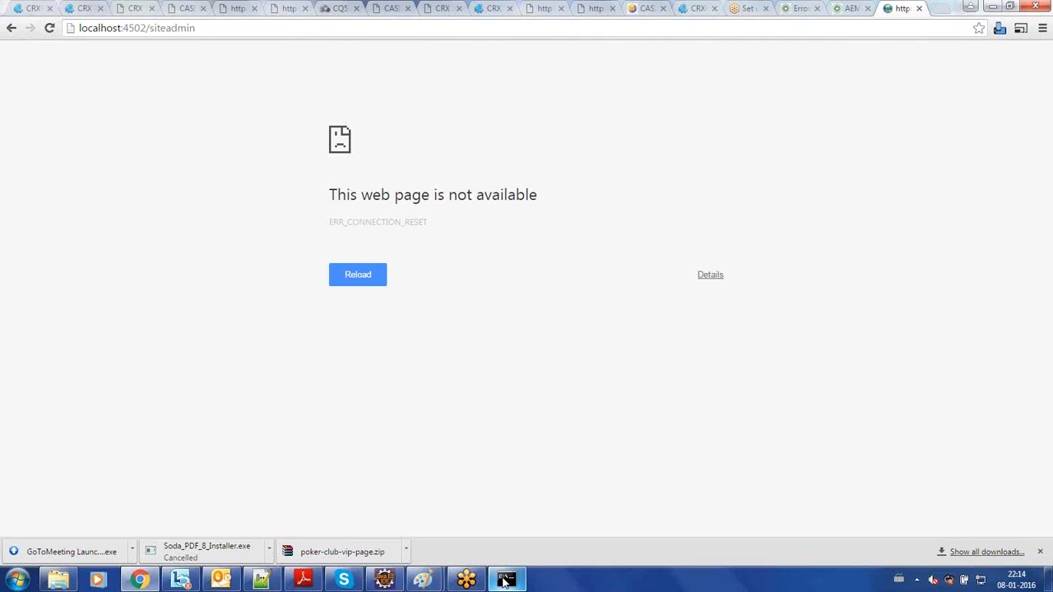
- Return to the command prompt and end its session with the exit command
click(504, 581)
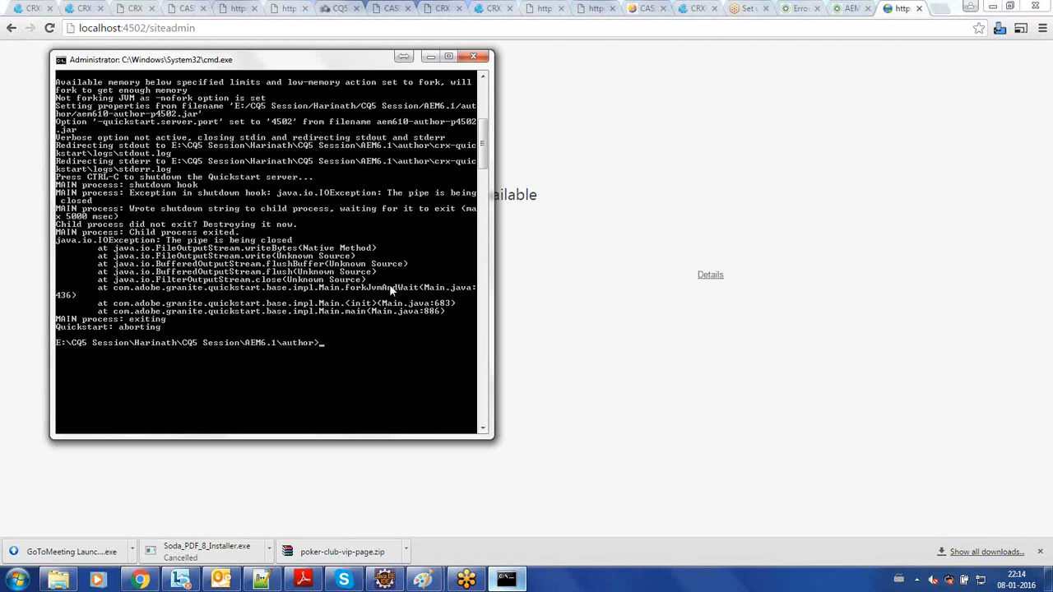
text(exit)
key(Return)
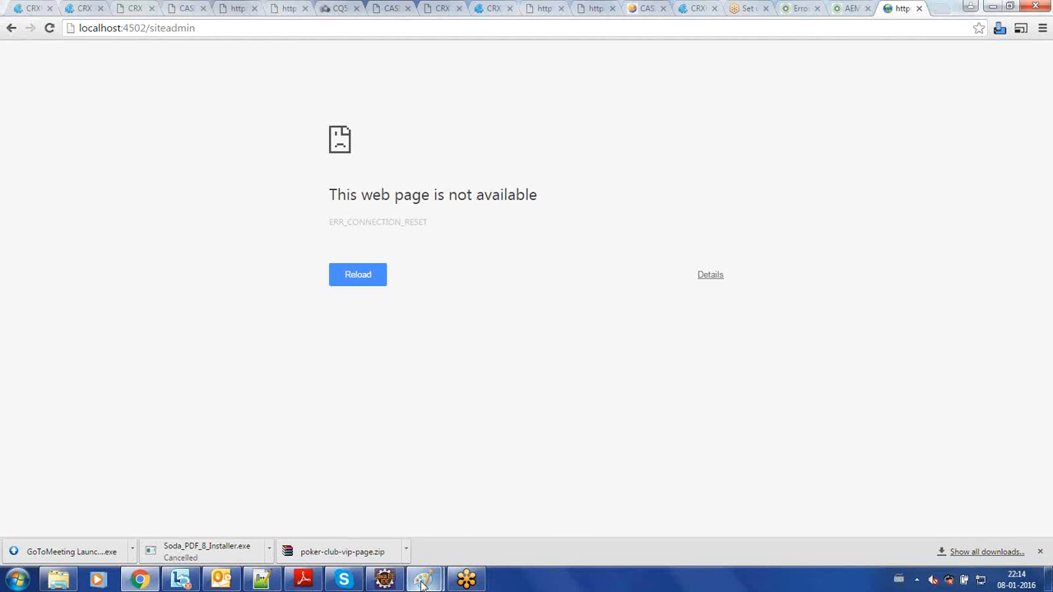
- Switch to the Paint notes and review the second and third start methods, command mode and command mode + GUI mode
mouse_move(422, 583)
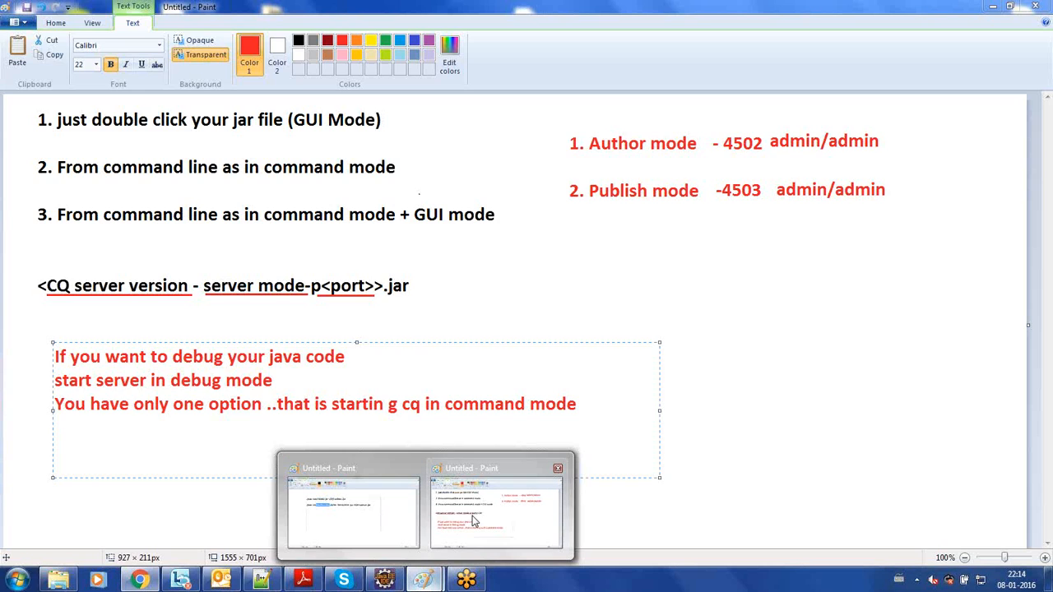
click(475, 519)
click(330, 165)
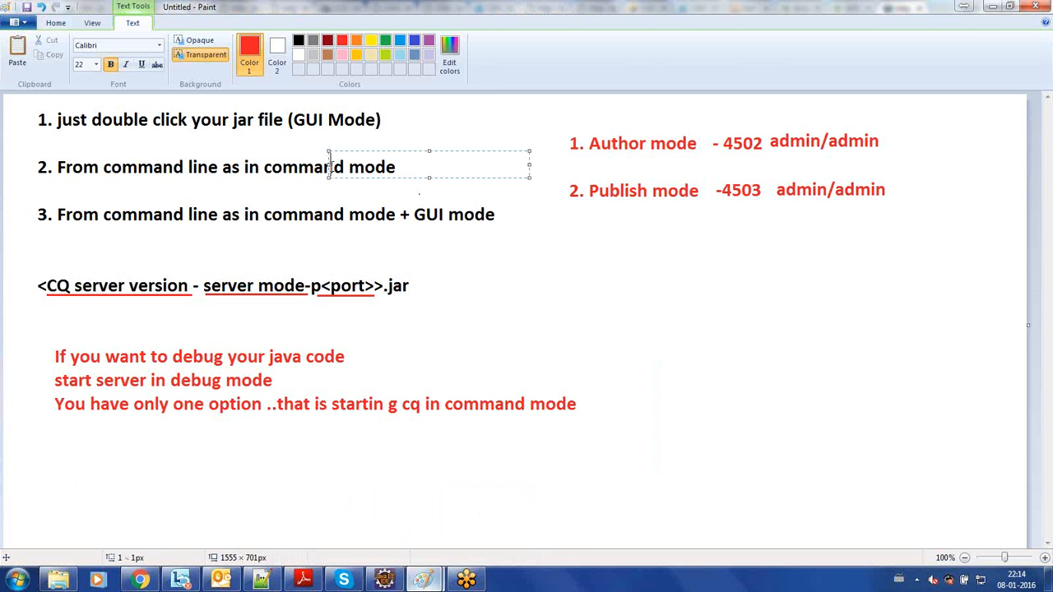
click(235, 167)
click(236, 224)
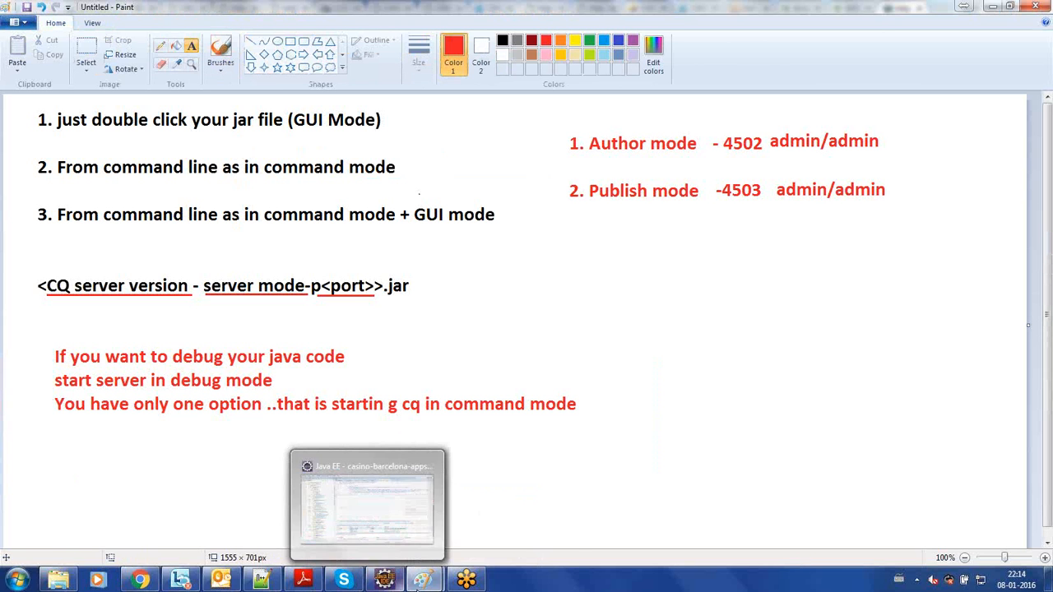
- Launch a new command prompt by running cmd
key(super+r)
text(c)
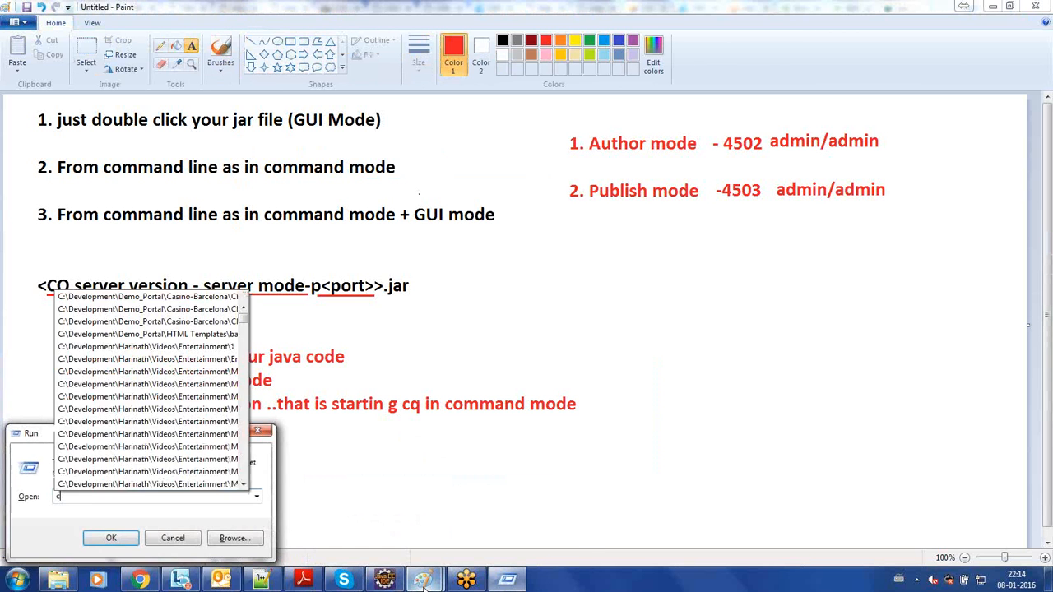
text(md)
key(Return)
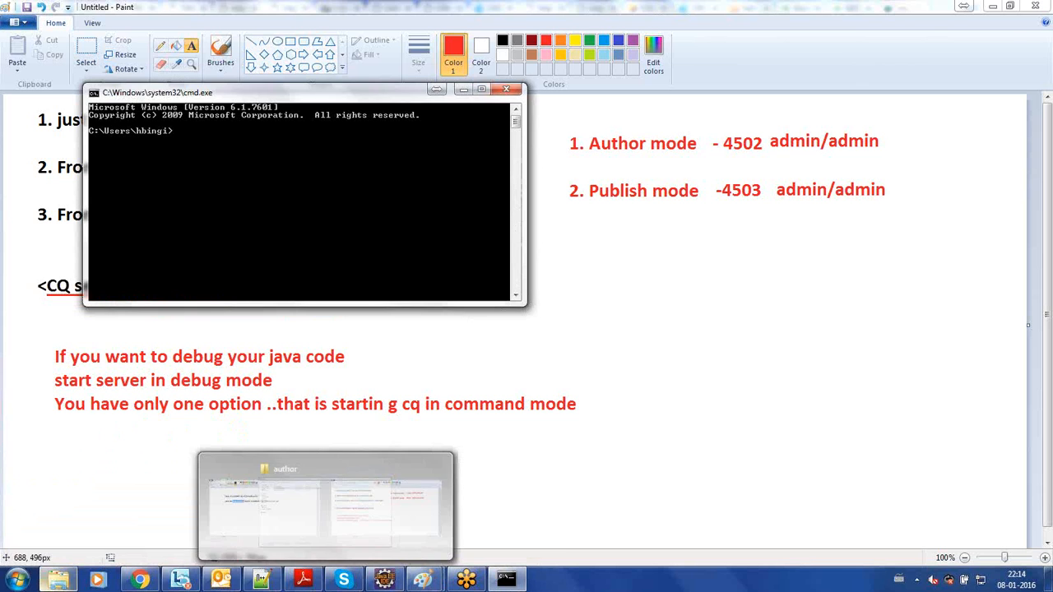
- Copy the AEM6.1 author folder's path from Explorer, change the command prompt's directory to it on drive E: and clear the screen
click(57, 580)
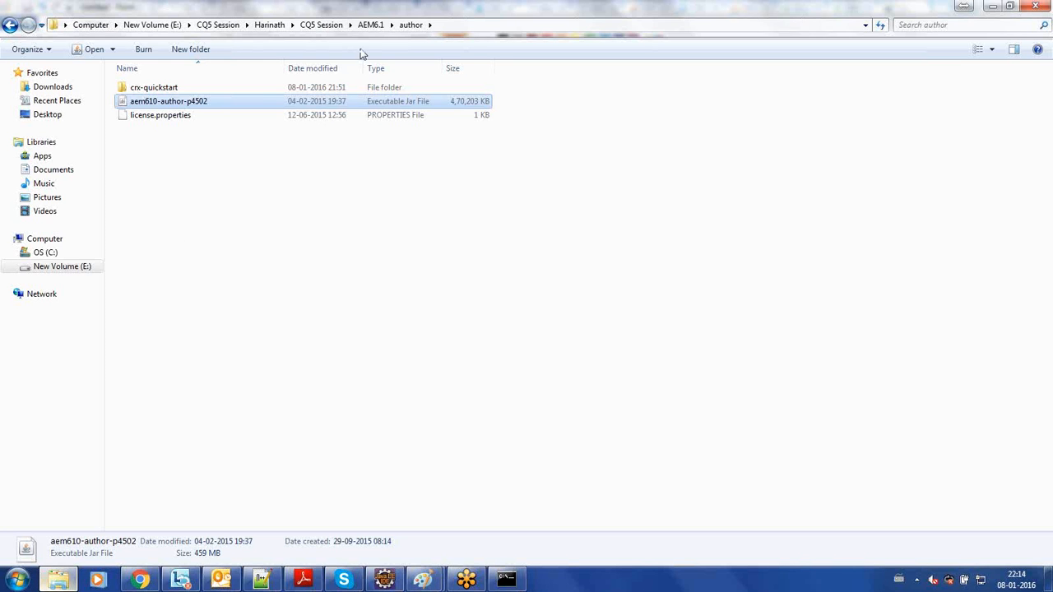
click(474, 25)
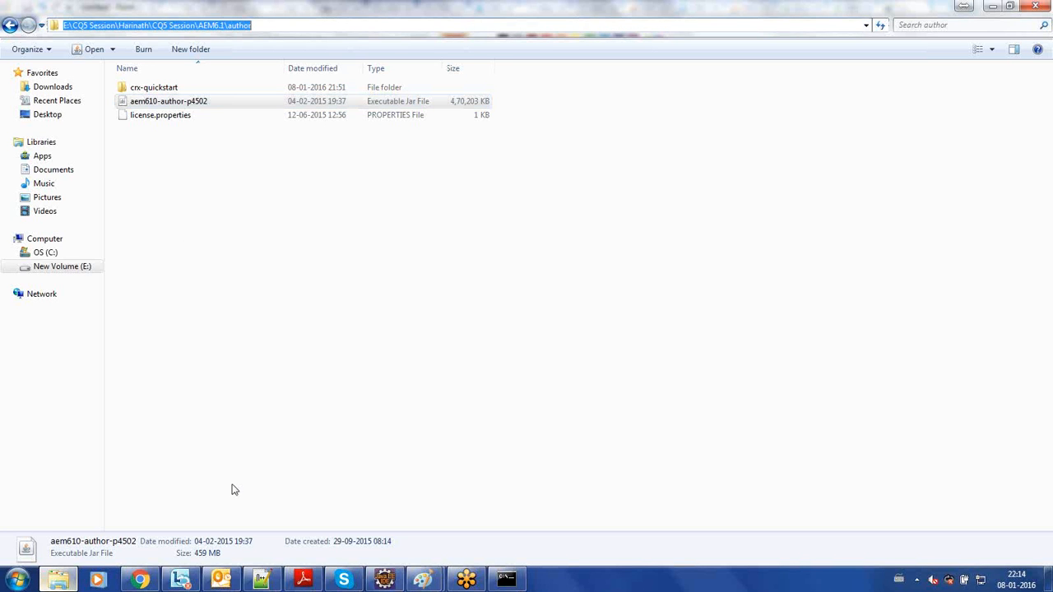
click(506, 580)
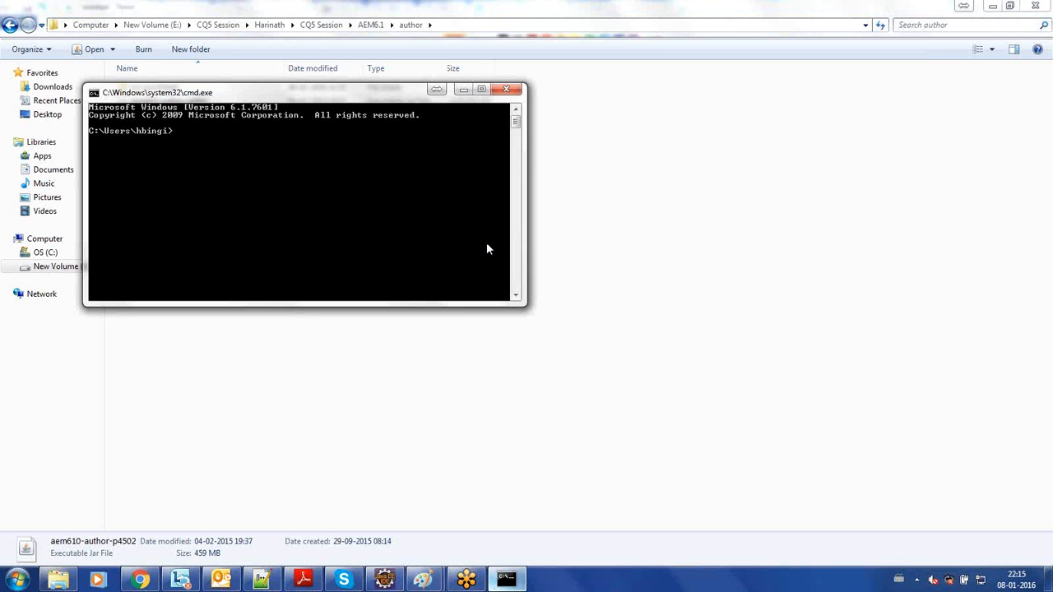
text(e:)
key(Return)
text(cd)
key(alt+space)
key(e)
key(p)
key(Return)
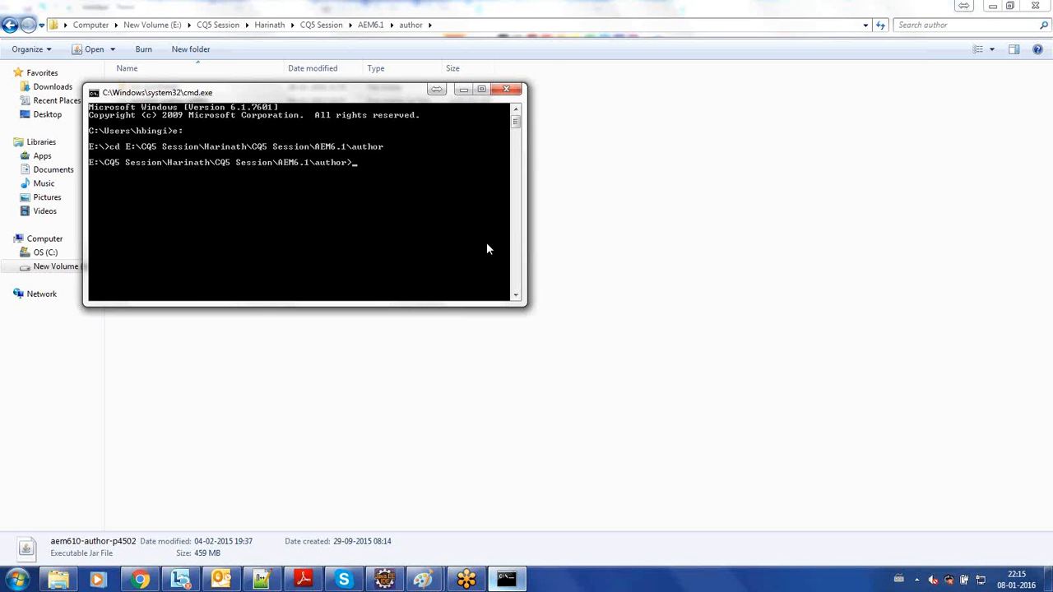
text(cls)
key(Return)
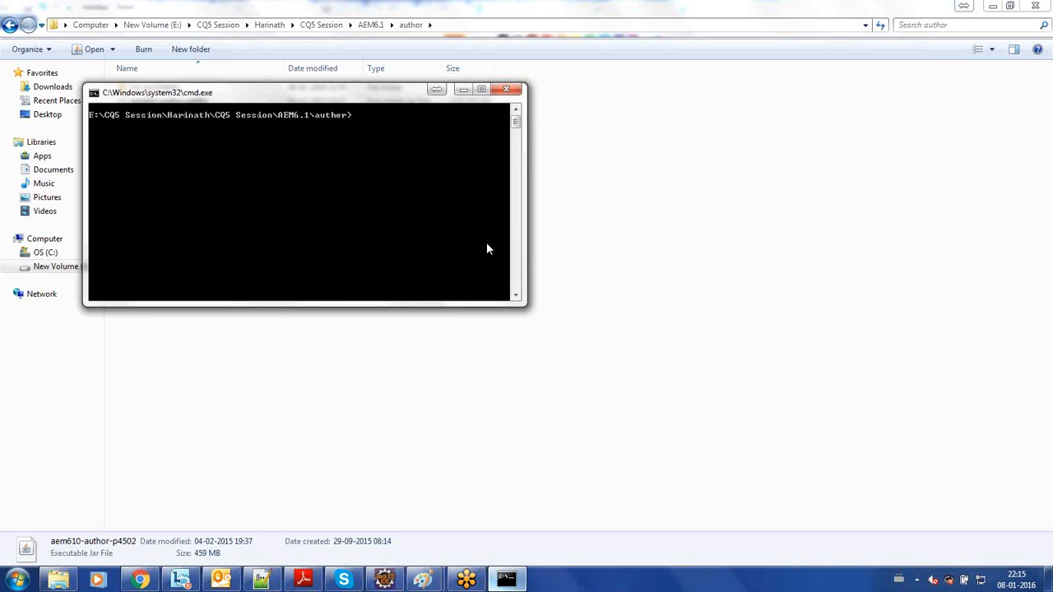
- Start the author instance in GUI mode with java -Xmx1024M -jar aem610-author-p4502.jar -gui
text(java -Xmx1024M -jar a)
key(Tab)
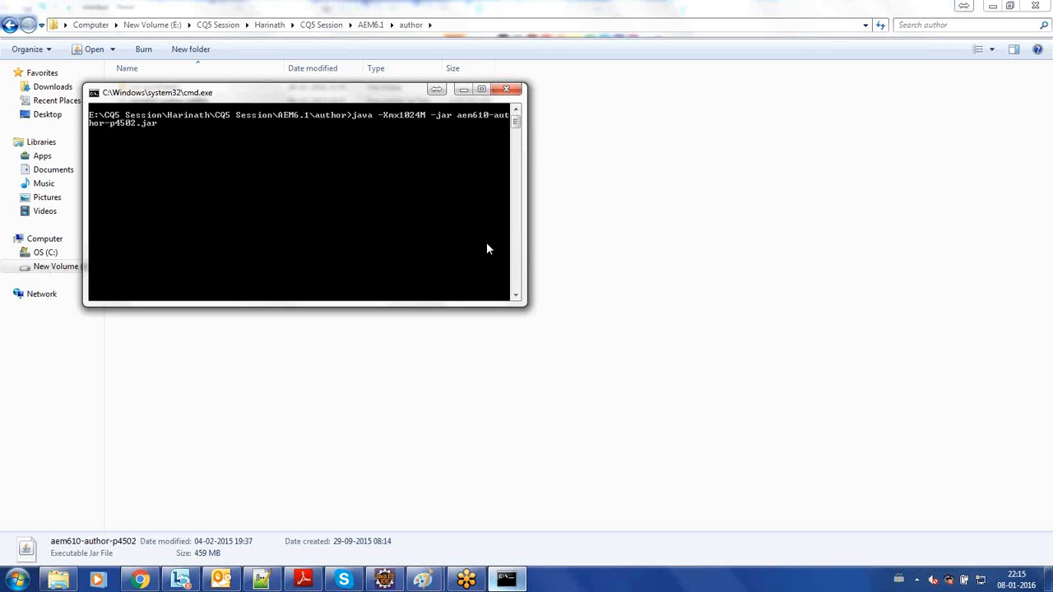
text(-gui)
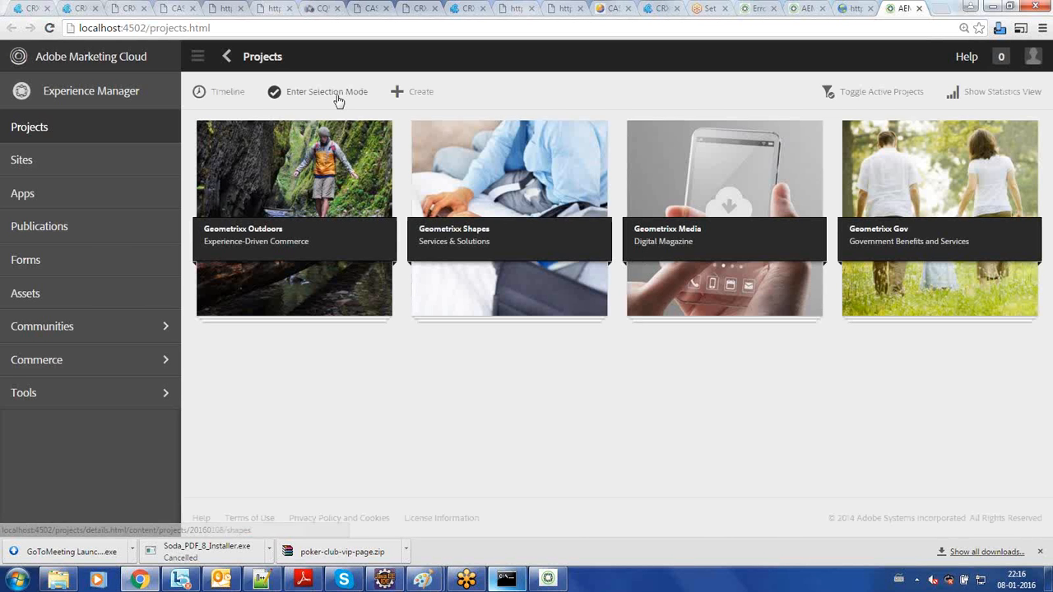
- Close the browser's AEM Projects, siteadmin, error and GoToMeeting setup tabs
click(292, 31)
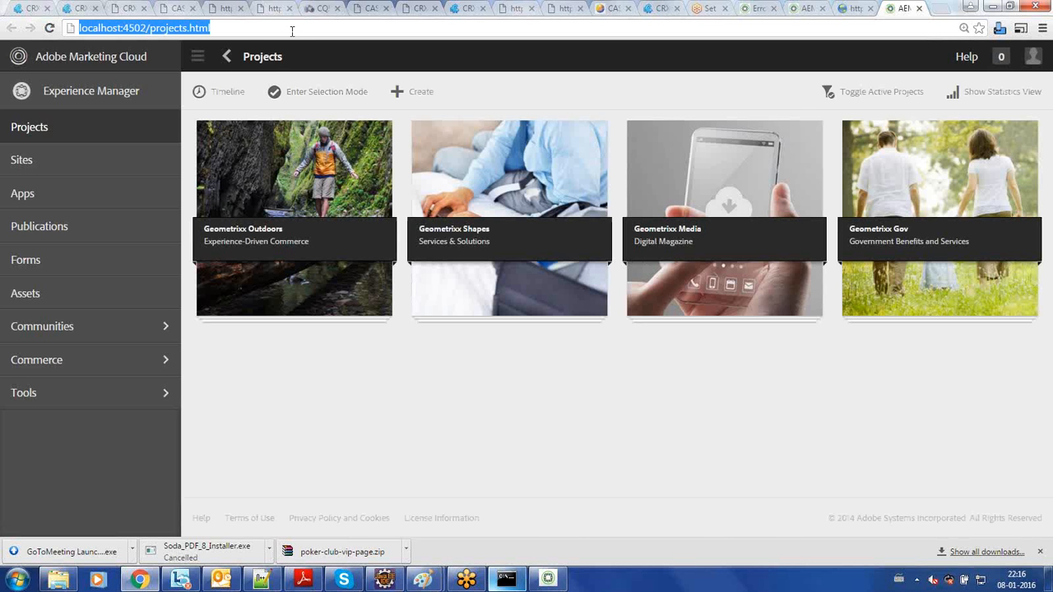
click(919, 9)
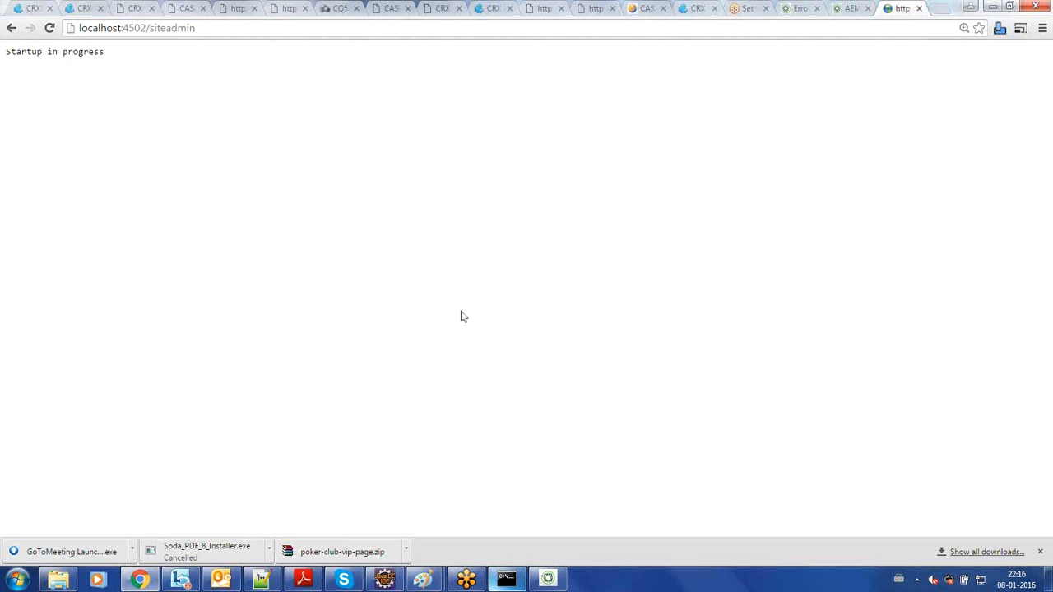
click(919, 9)
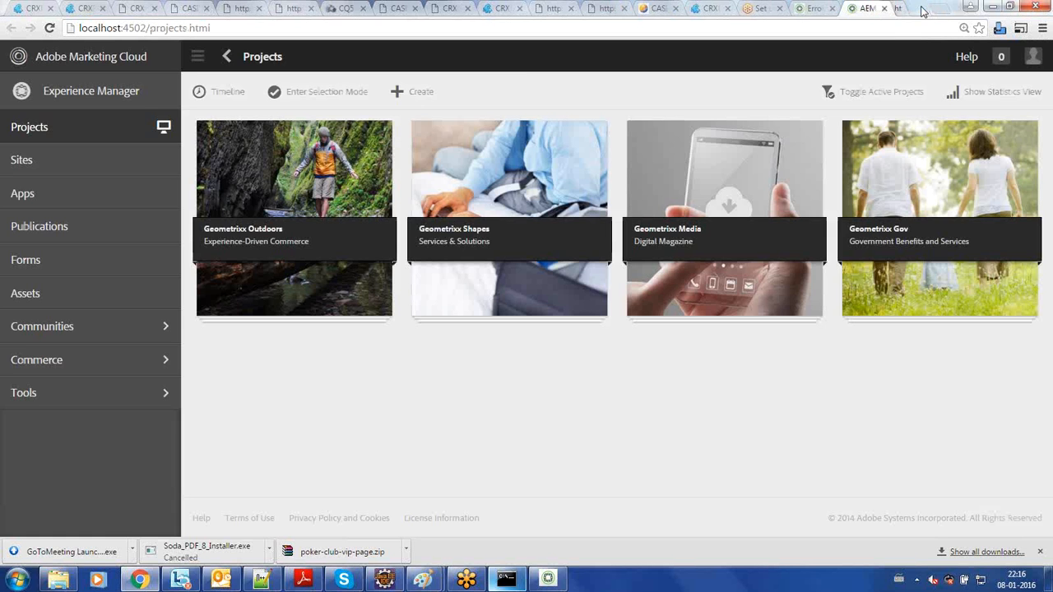
click(920, 9)
click(920, 9)
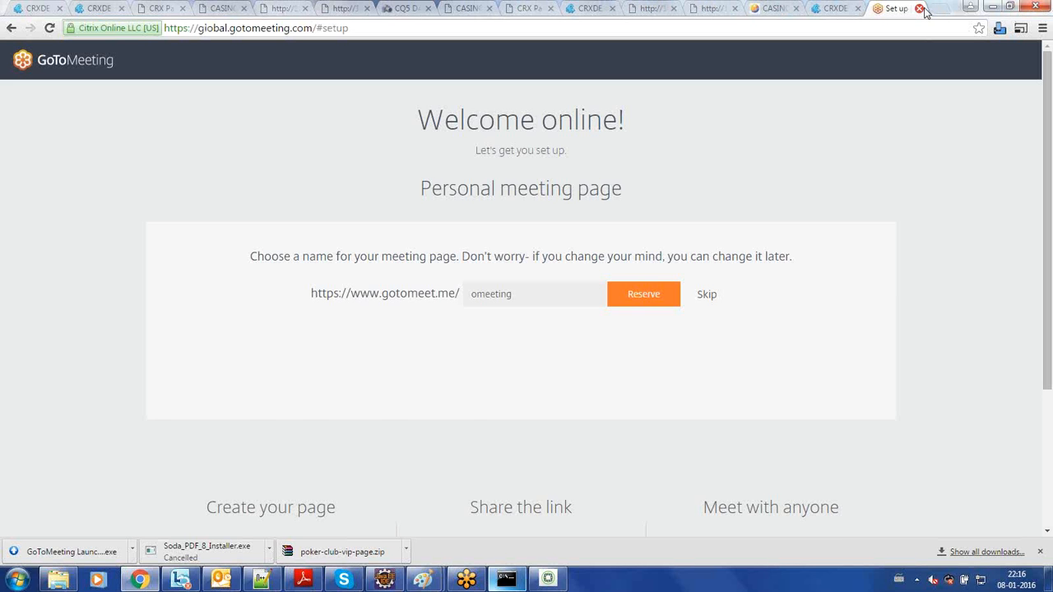
click(919, 9)
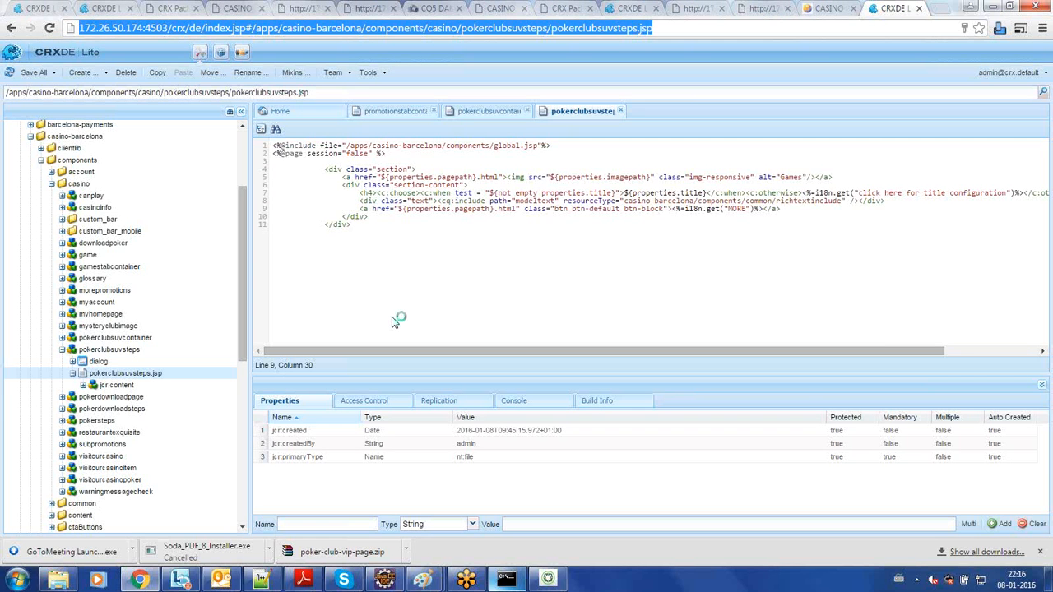
- Open localhost:4502 in a new browser tab
key(ctrl+t)
text(localhost:4502)
key(Return)
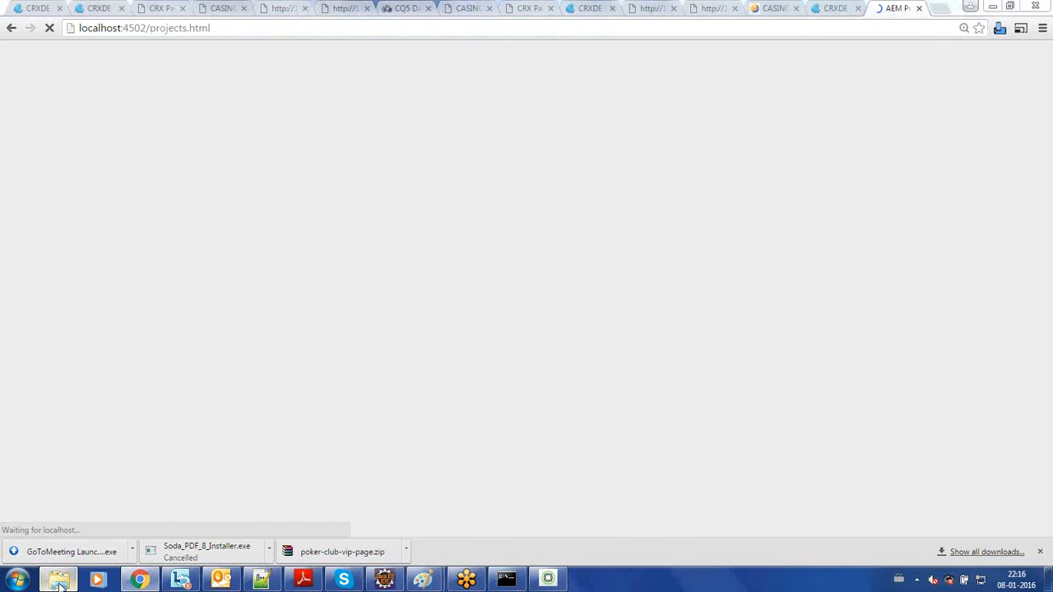
- Switch to Explorer and open the crx-quickstart folder inside the author folder
click(59, 579)
click(351, 260)
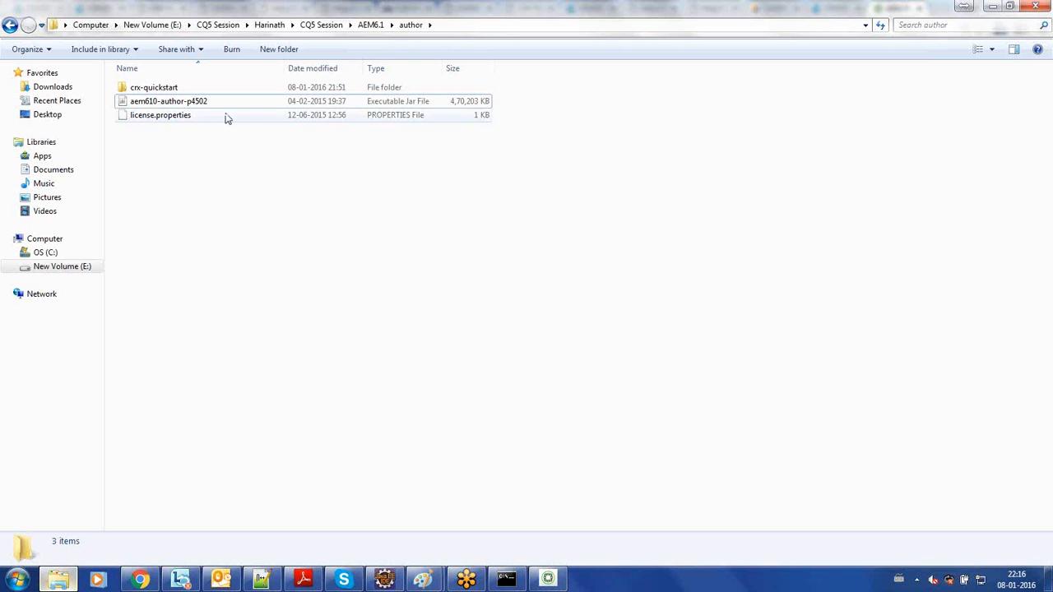
click(212, 92)
double_click(213, 93)
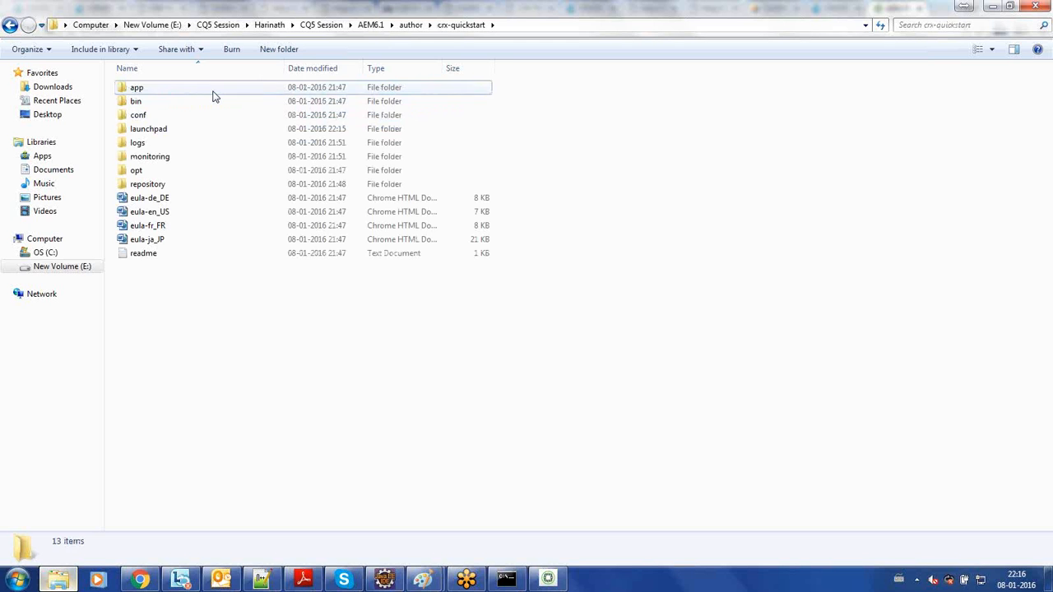
- Look through the app, bin, conf, launchpad, logs and monitoring subfolders of the crx-quickstart folder
double_click(212, 92)
key(BackSpace)
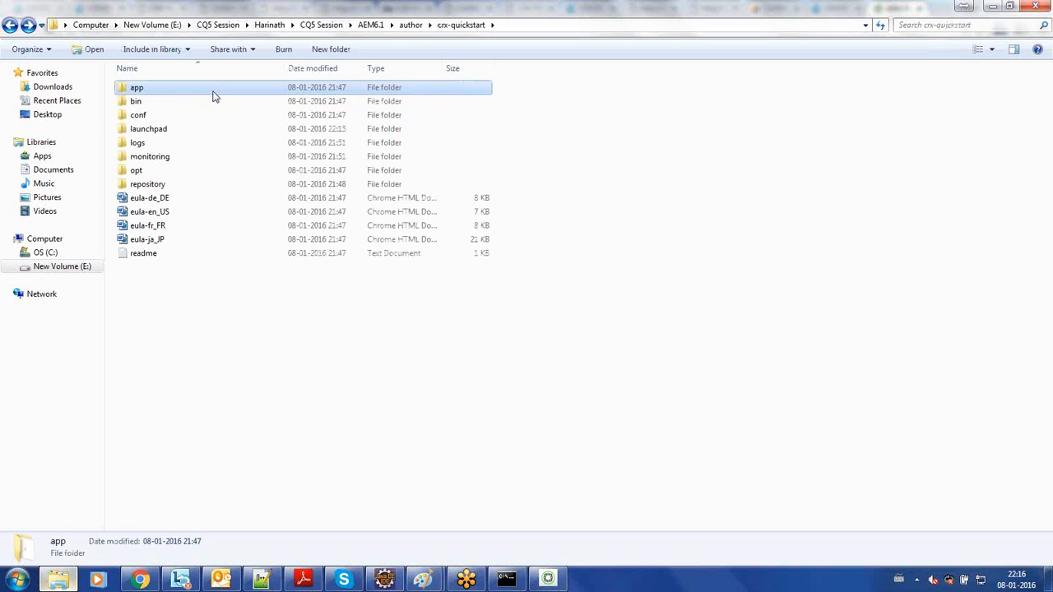
double_click(207, 102)
key(BackSpace)
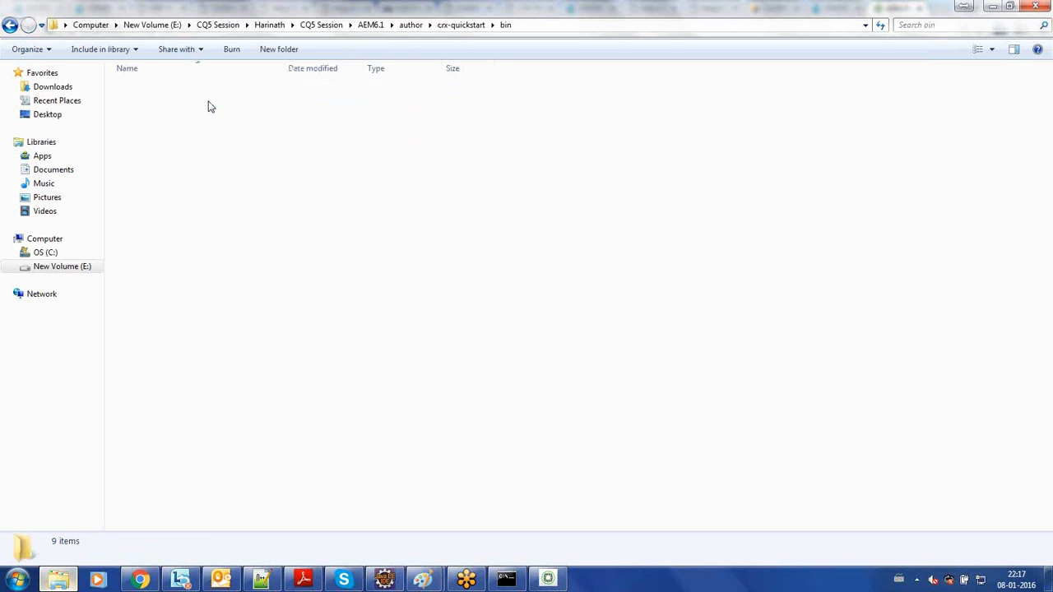
double_click(195, 120)
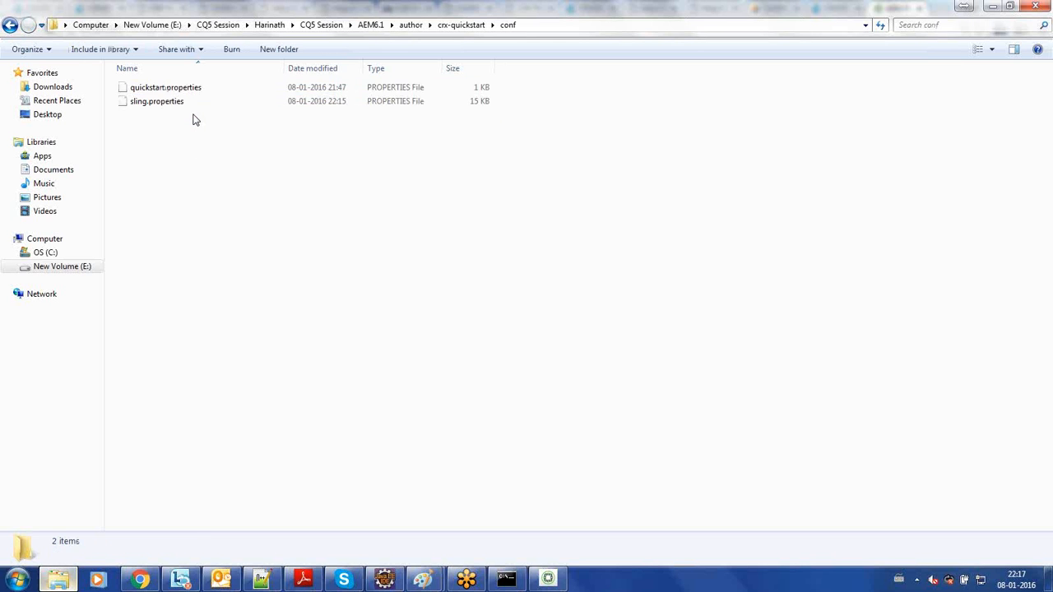
key(BackSpace)
double_click(188, 133)
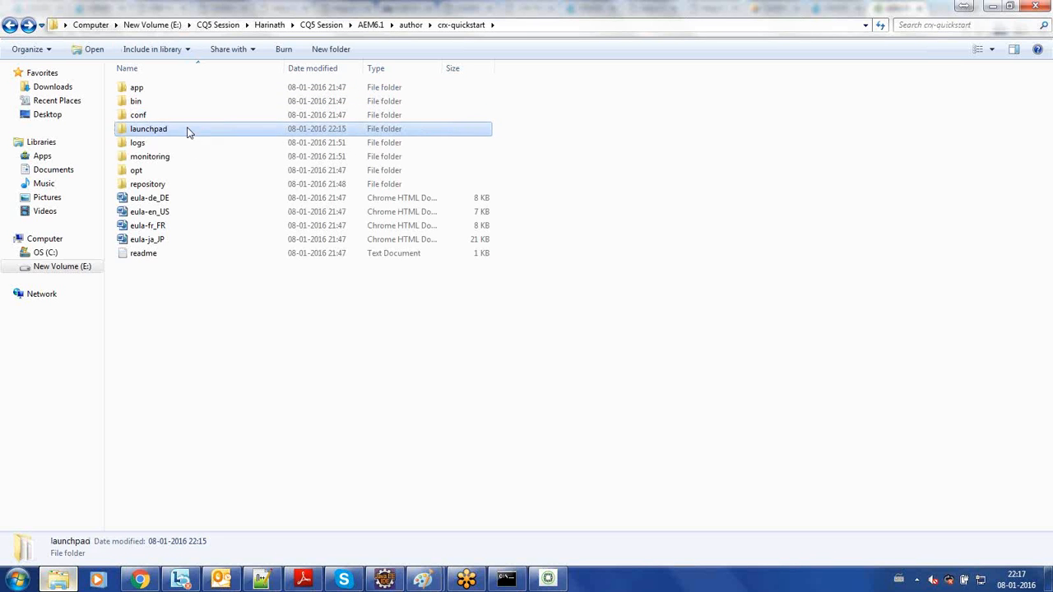
key(BackSpace)
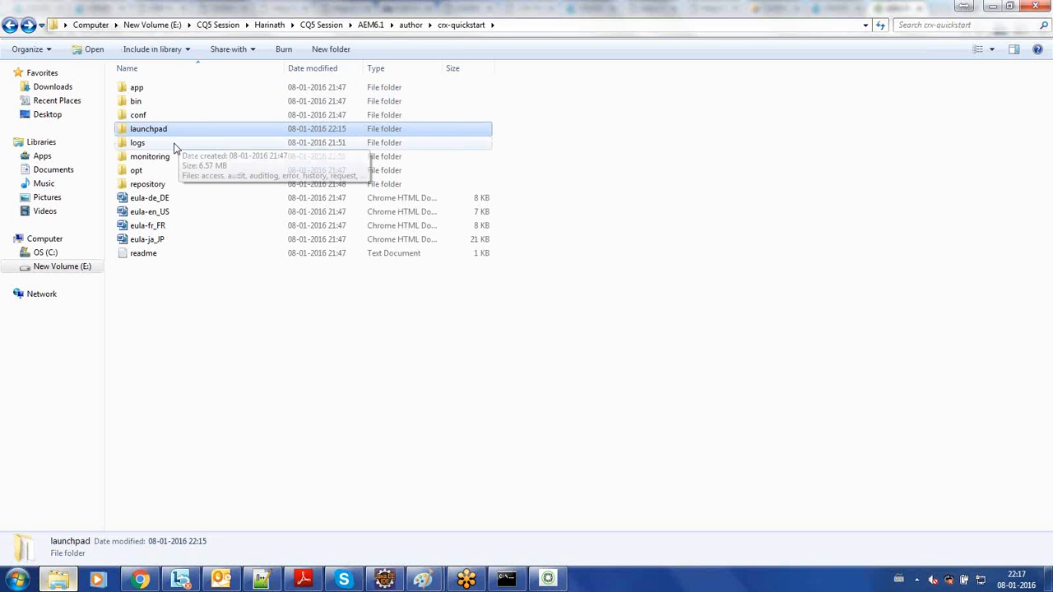
double_click(172, 145)
key(BackSpace)
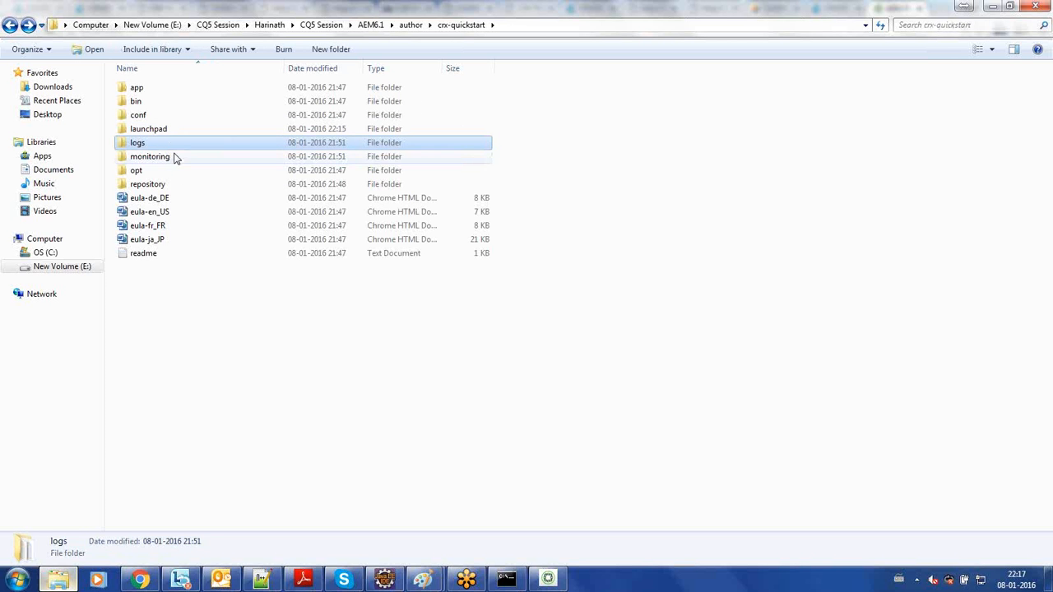
double_click(174, 158)
key(BackSpace)
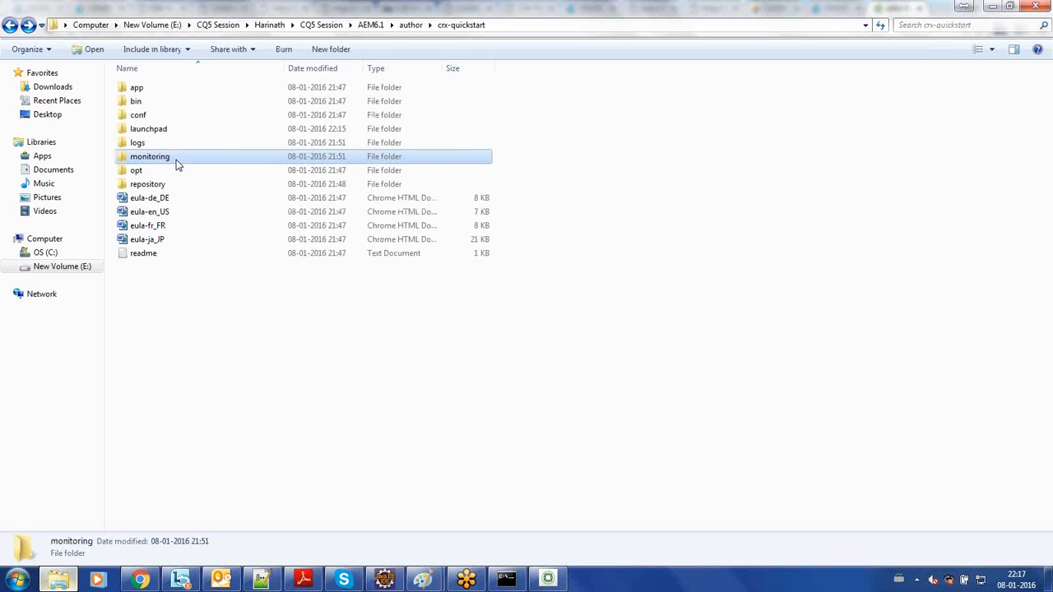
click(172, 171)
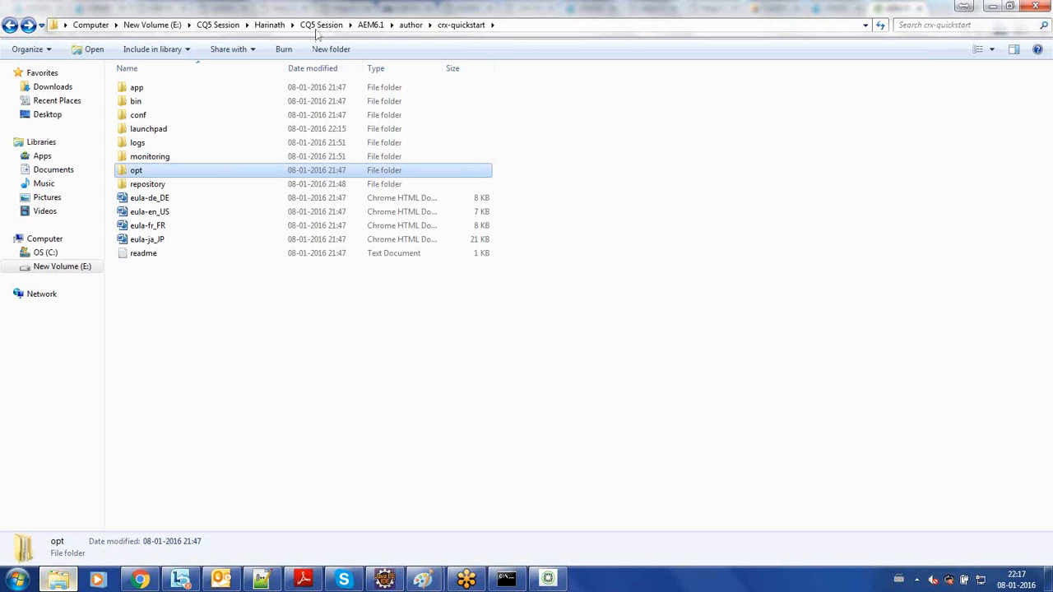
- Return to the author folder and examine its crx-quickstart folder and the aem610-author-p4502 jar file
click(409, 25)
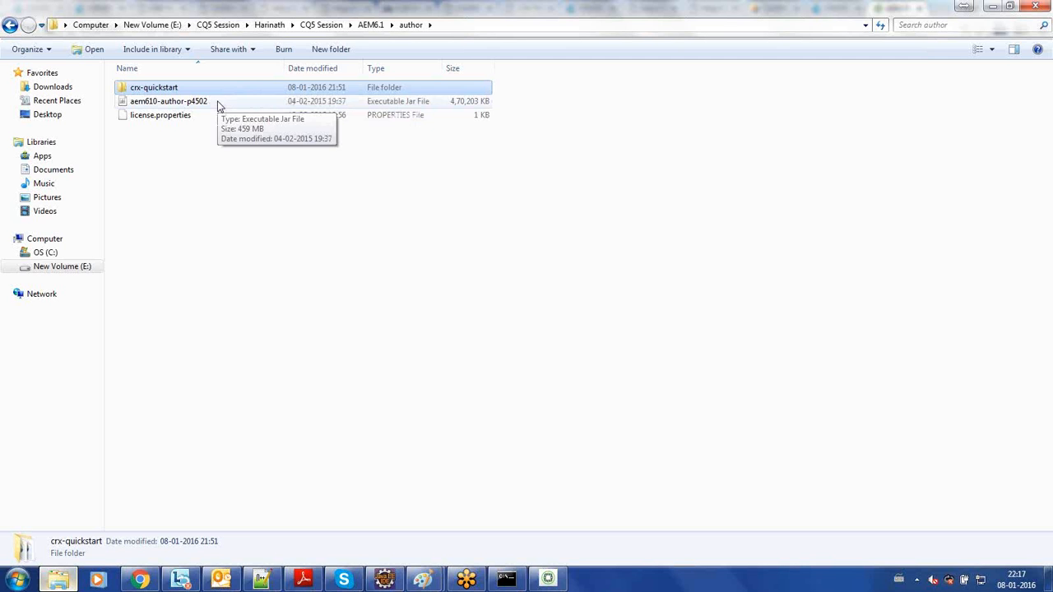
click(219, 105)
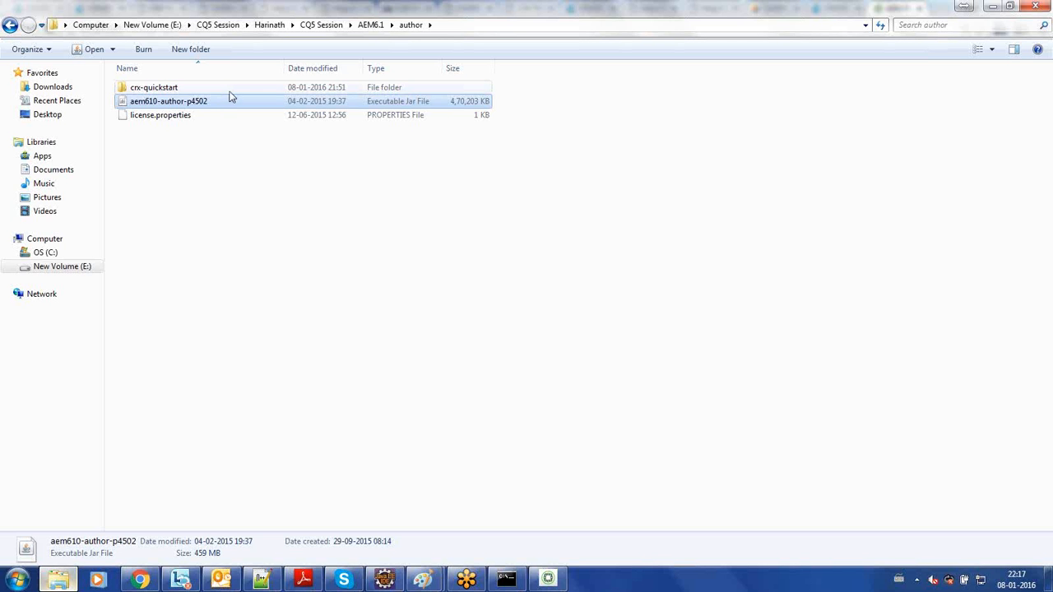
click(230, 91)
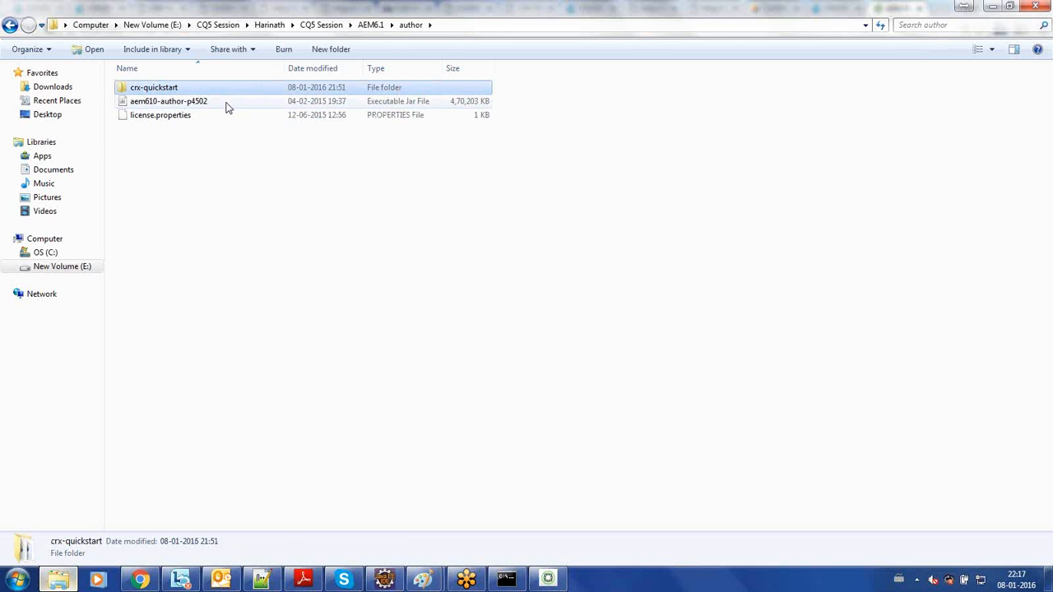
click(228, 107)
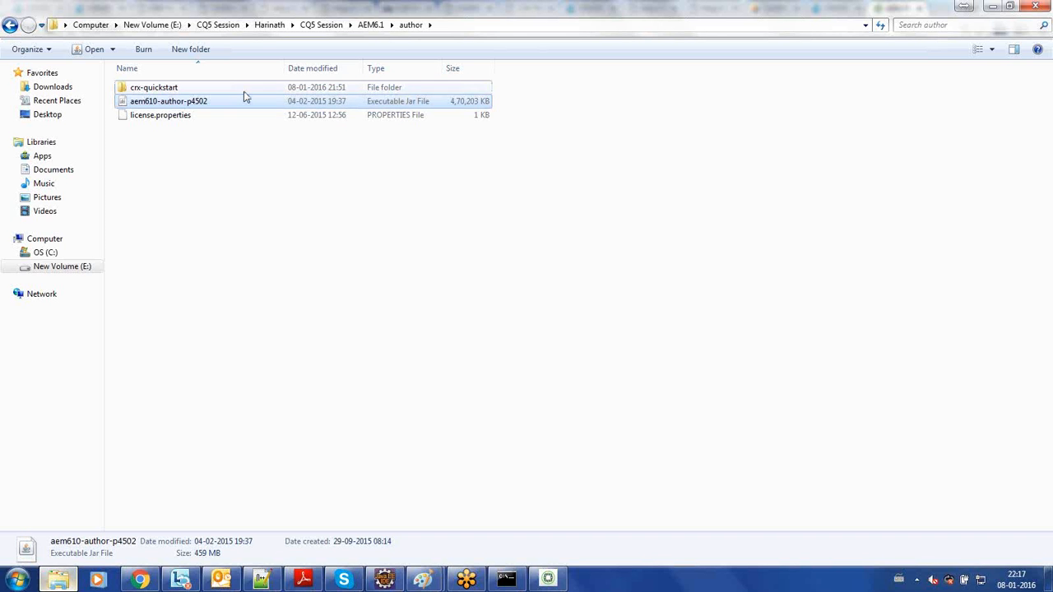
click(244, 92)
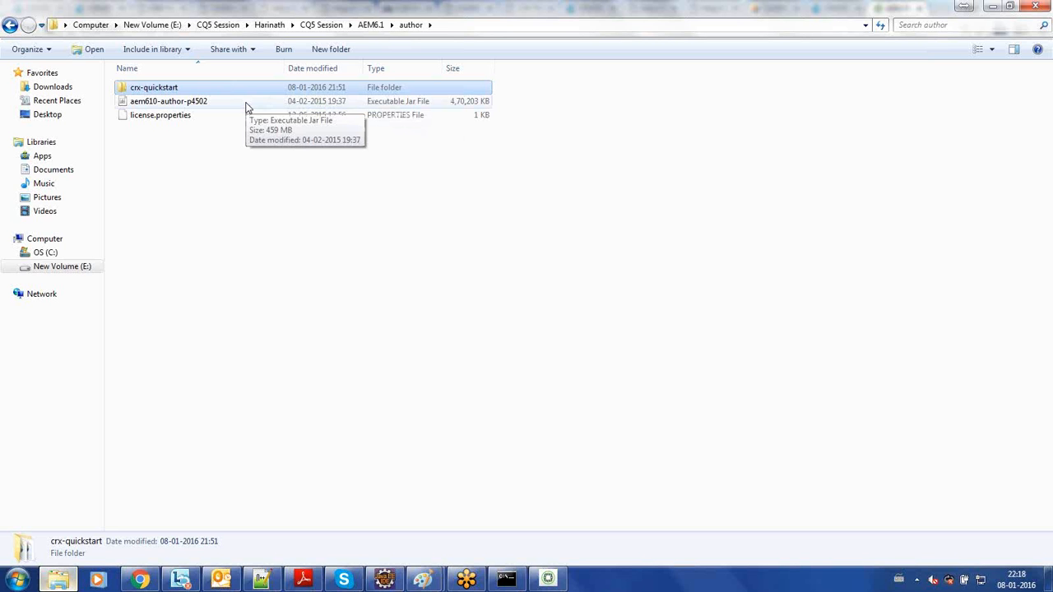
click(301, 210)
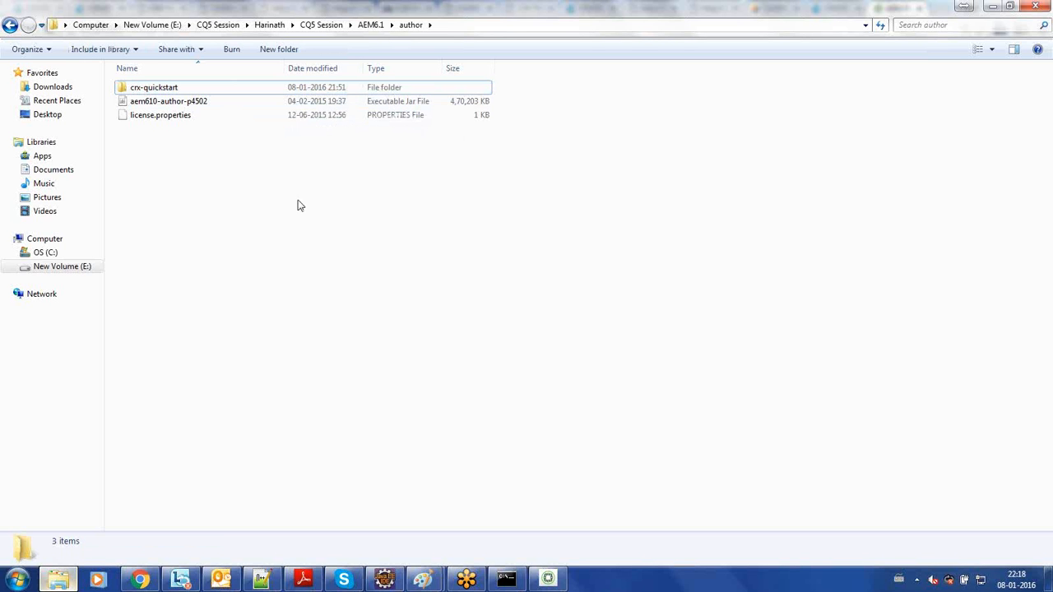
click(327, 92)
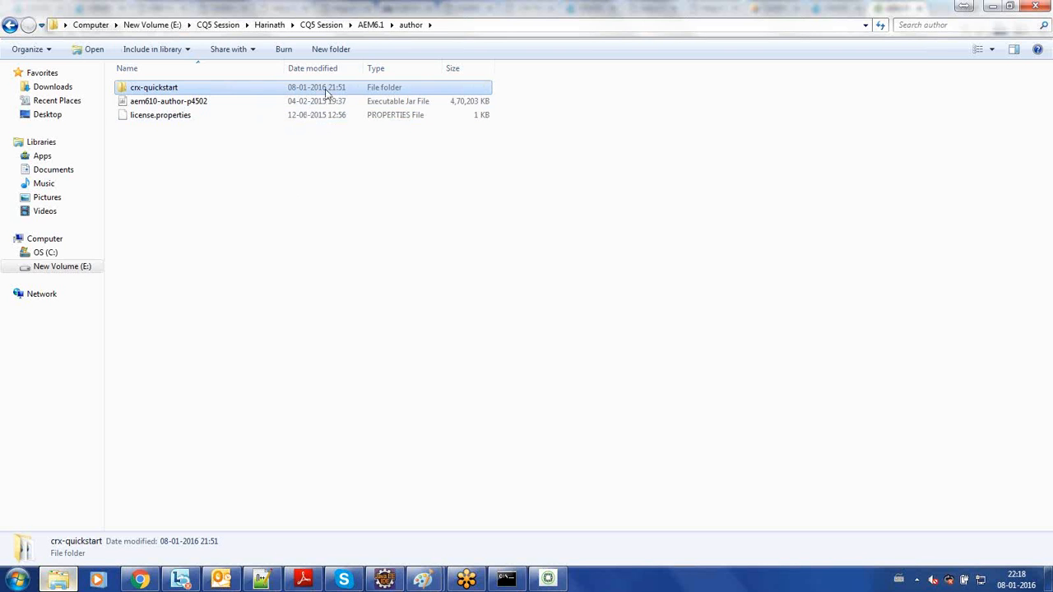
click(267, 211)
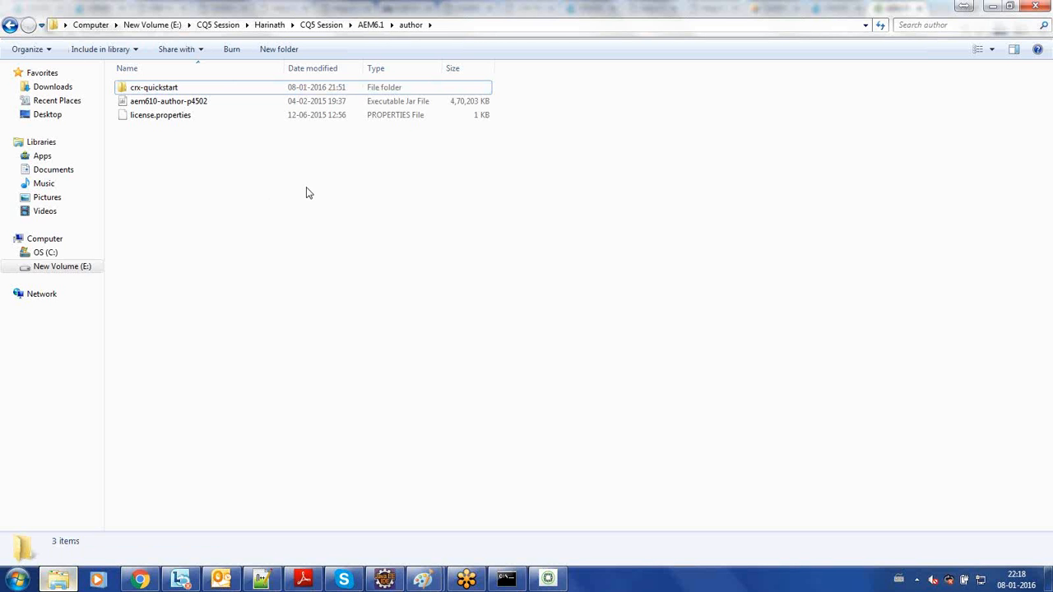
- Open the publish folder under AEM6.1 and permanently delete its crx-quickstart folder
click(372, 25)
double_click(204, 101)
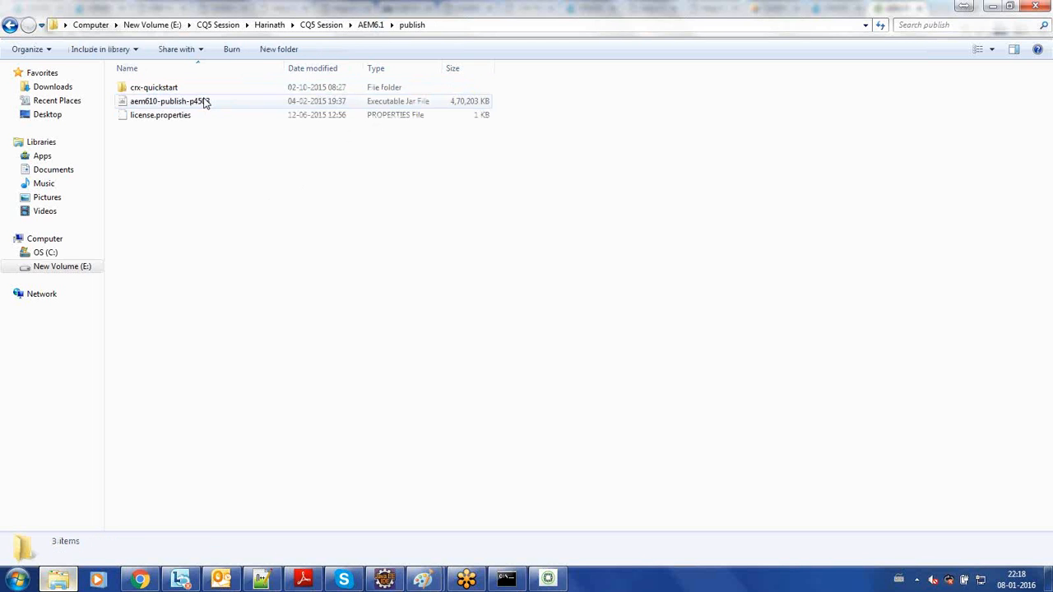
click(214, 91)
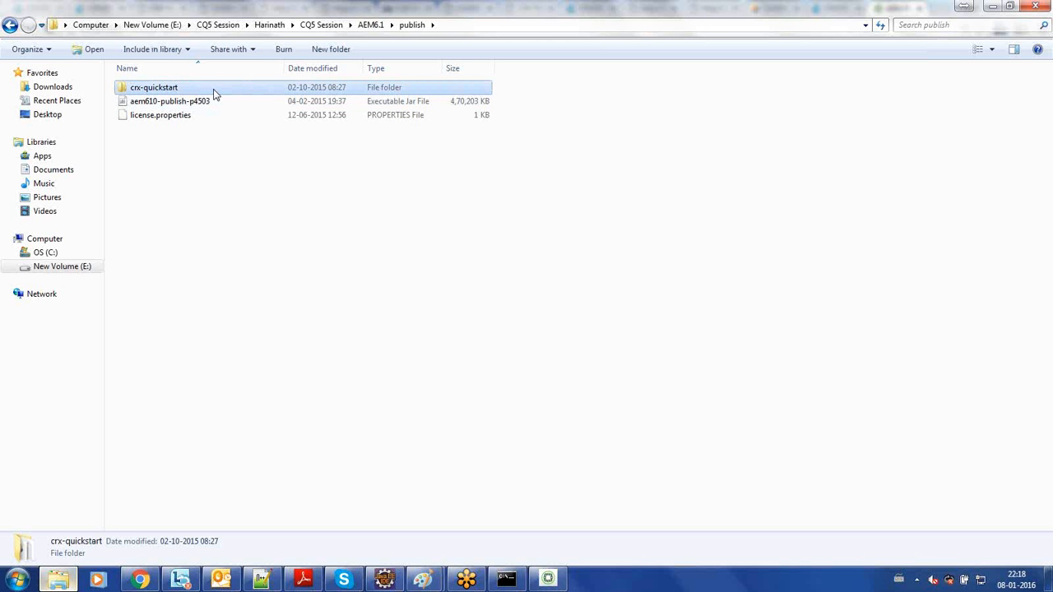
key(shift+Delete)
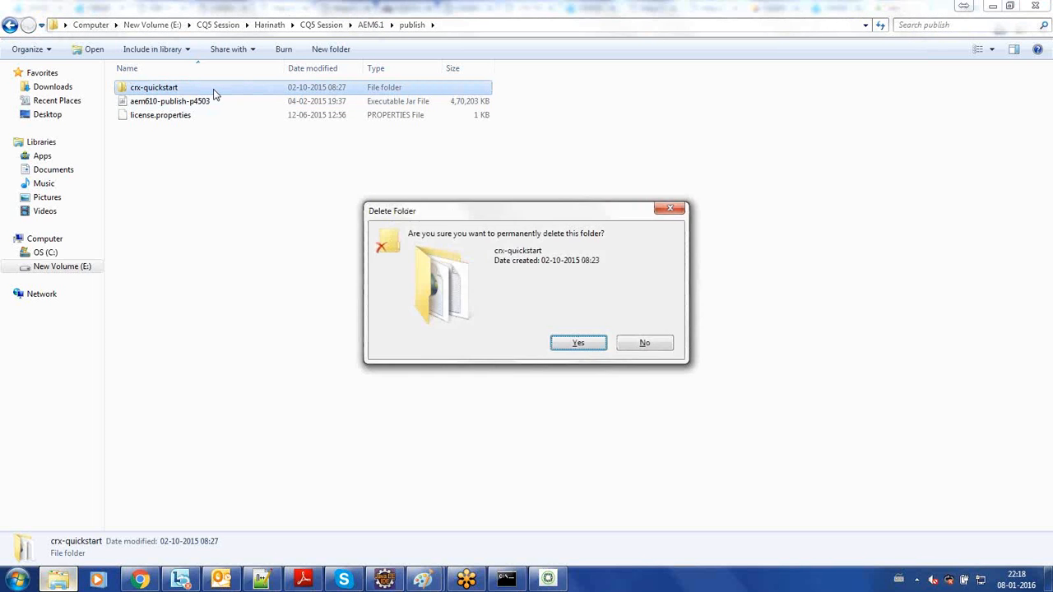
key(Escape)
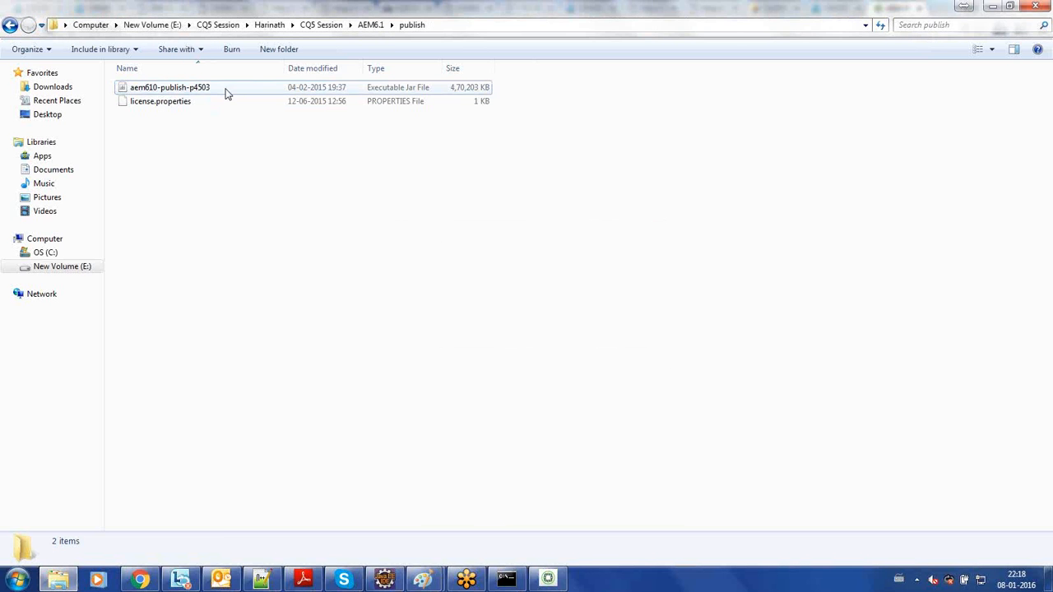
- Compare the publish jar's file name with the naming convention and port notes in the Paint drawing
click(228, 92)
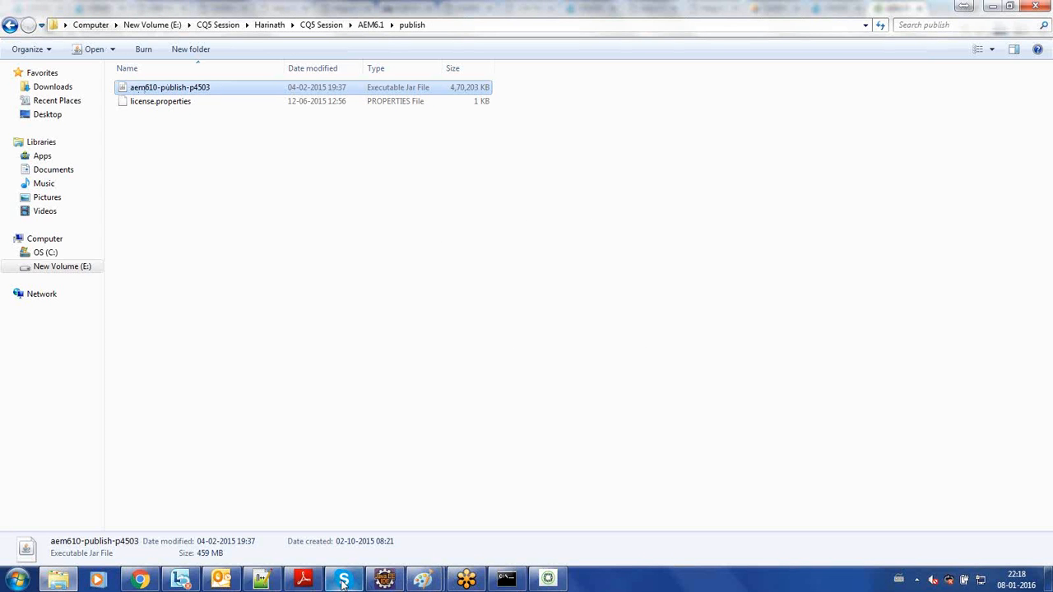
click(422, 581)
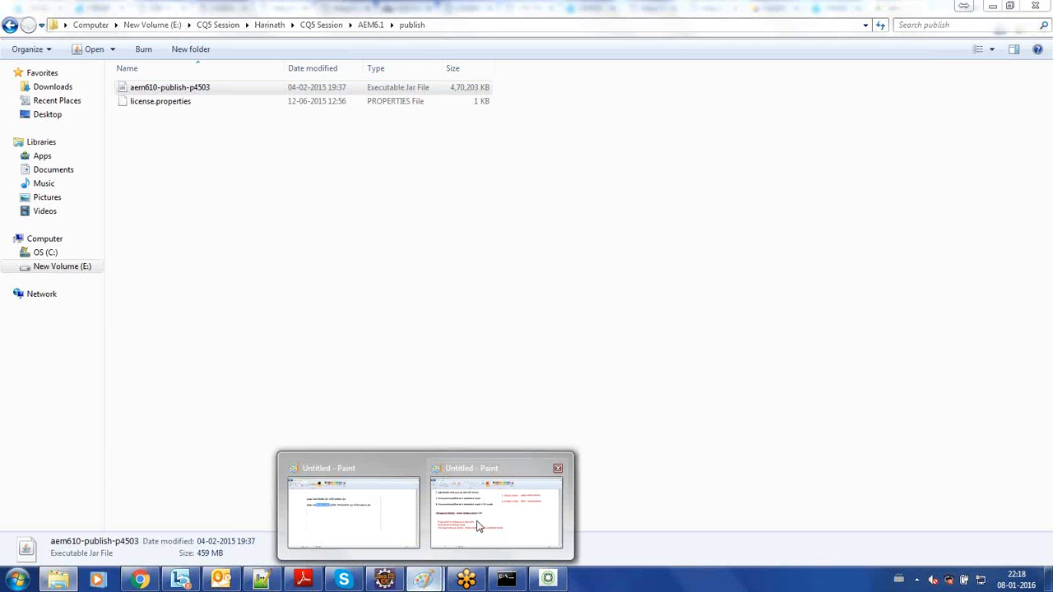
click(477, 527)
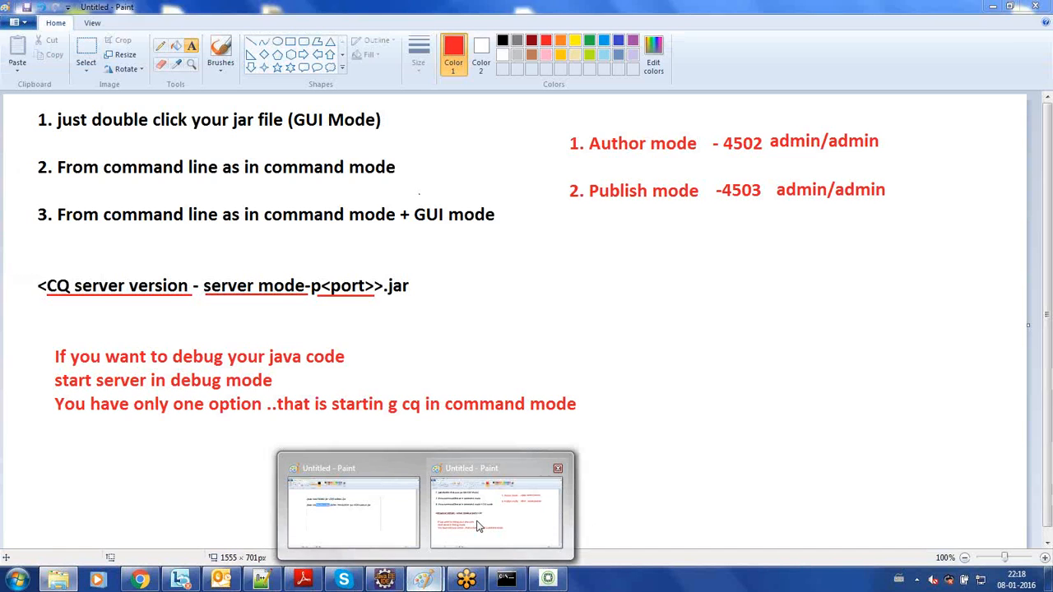
click(73, 585)
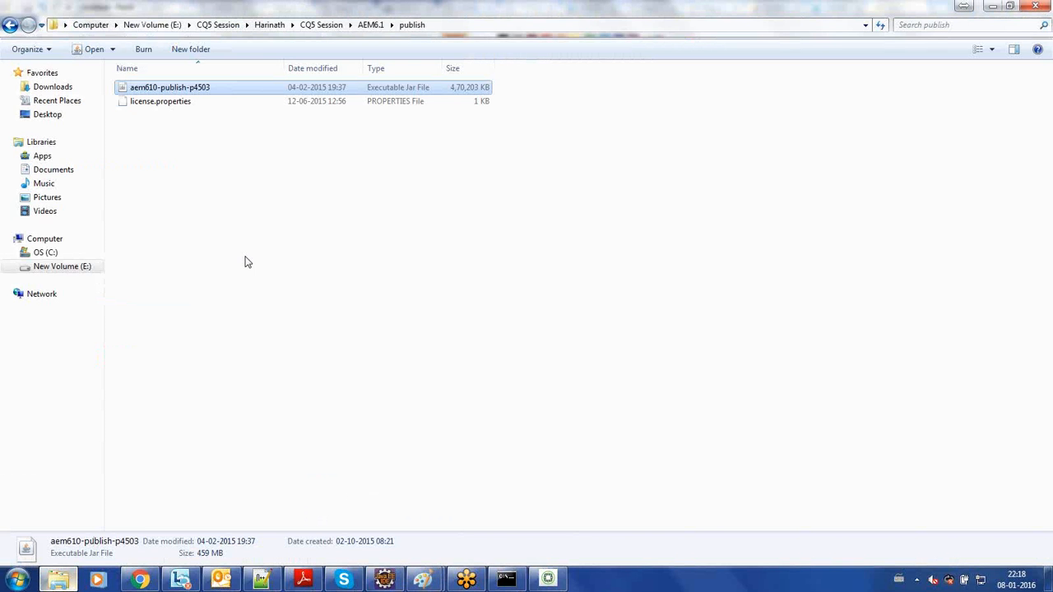
click(63, 582)
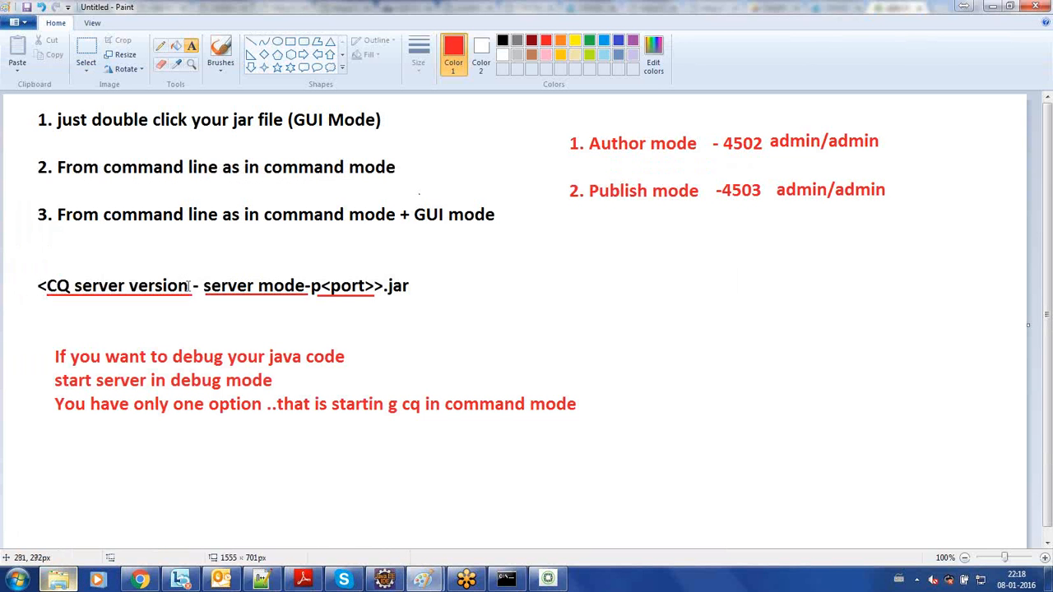
click(68, 582)
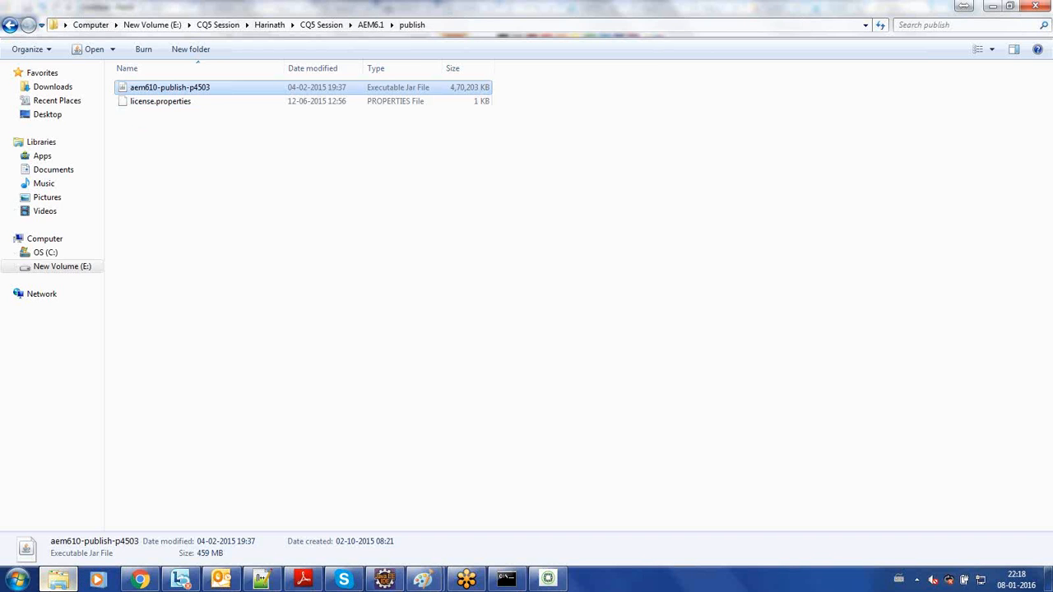
click(56, 586)
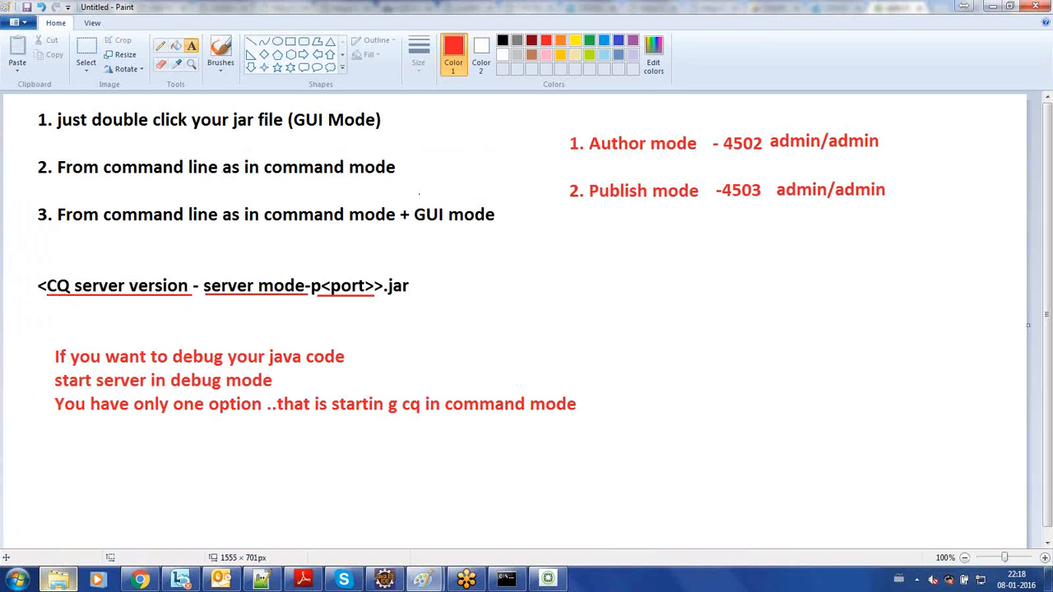
click(59, 579)
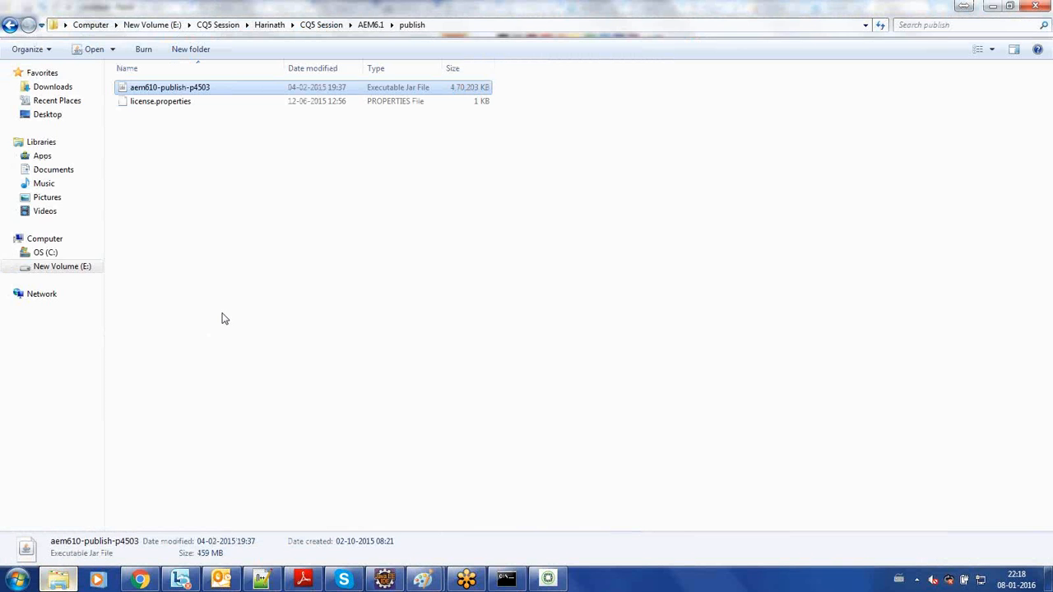
click(69, 582)
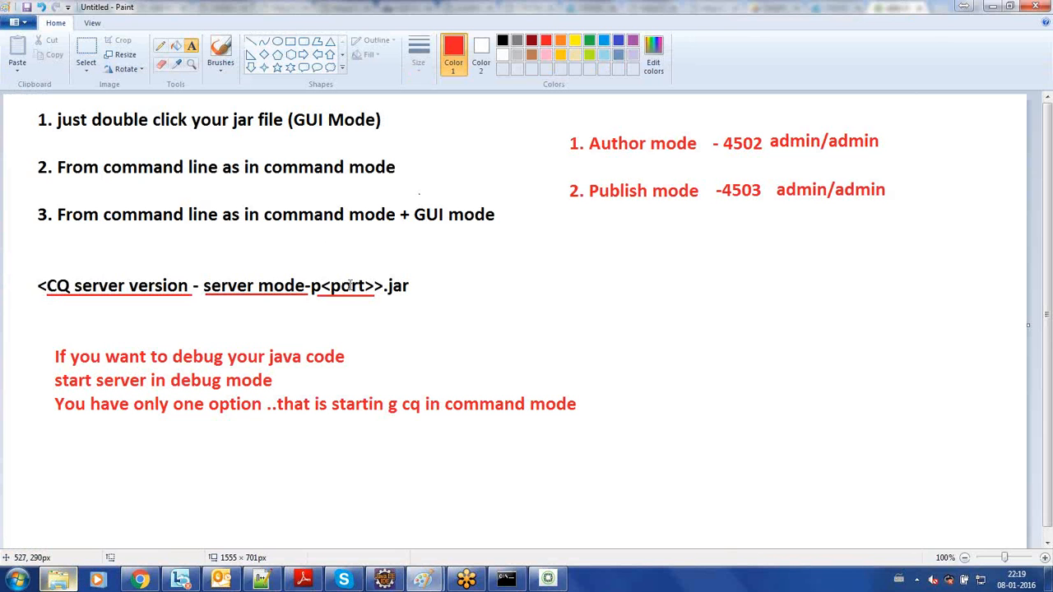
click(70, 582)
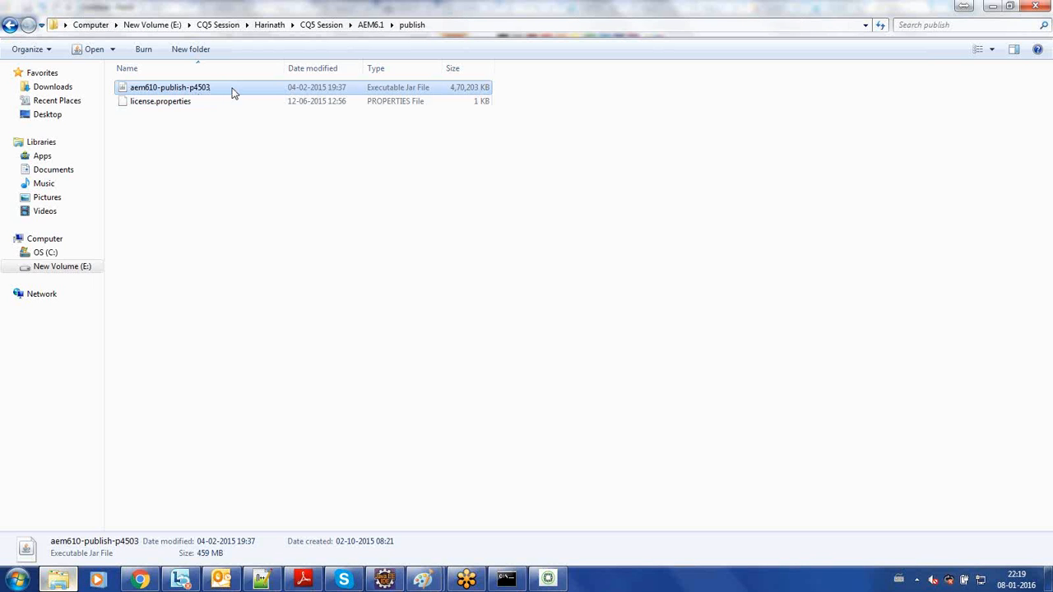
- Rename the publish jar file to aem610-publish-p4502
key(F2)
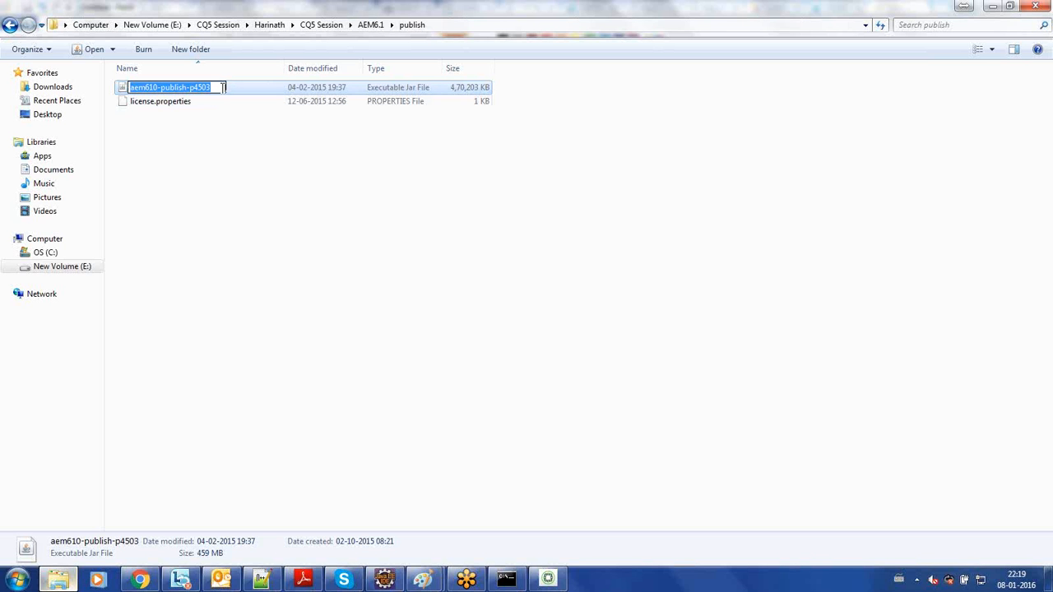
click(222, 88)
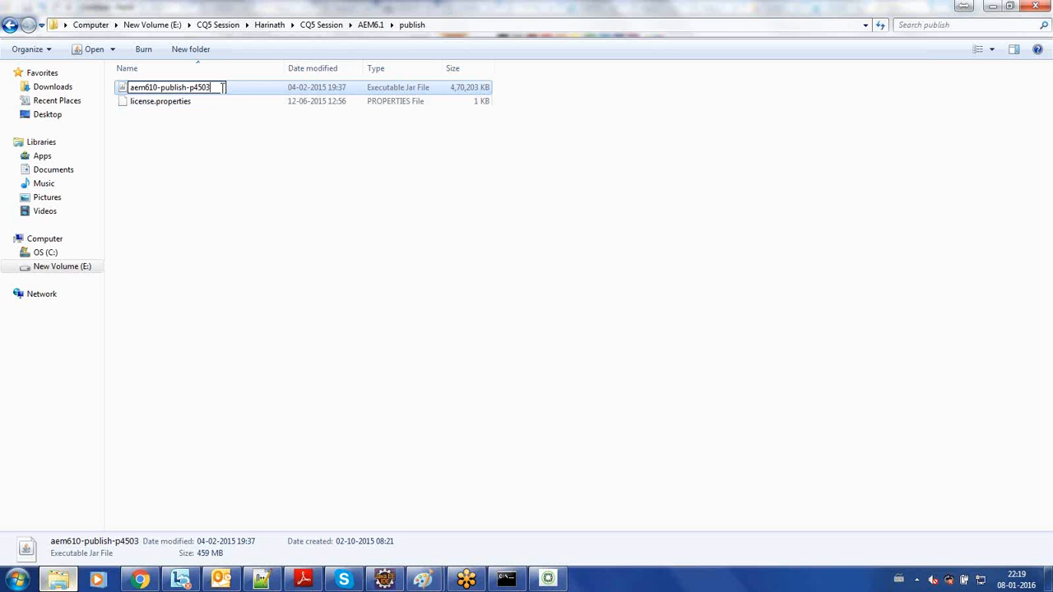
key(BackSpace)
text(2)
click(223, 100)
click(232, 148)
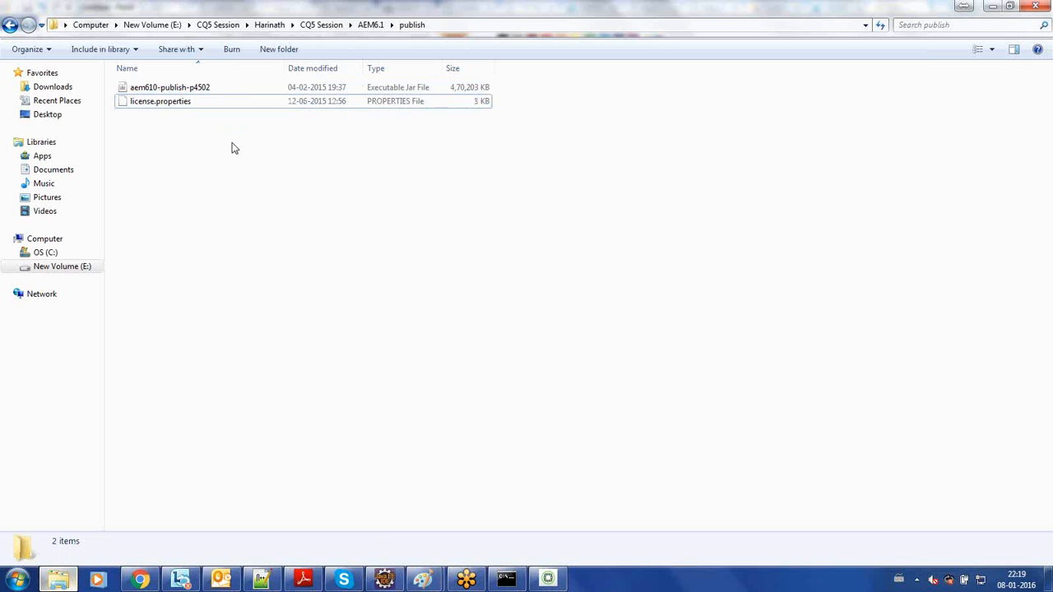
- Try to start the publish instance from the aem610-publish-p4502 jar, then dismiss the startup dialog
double_click(259, 90)
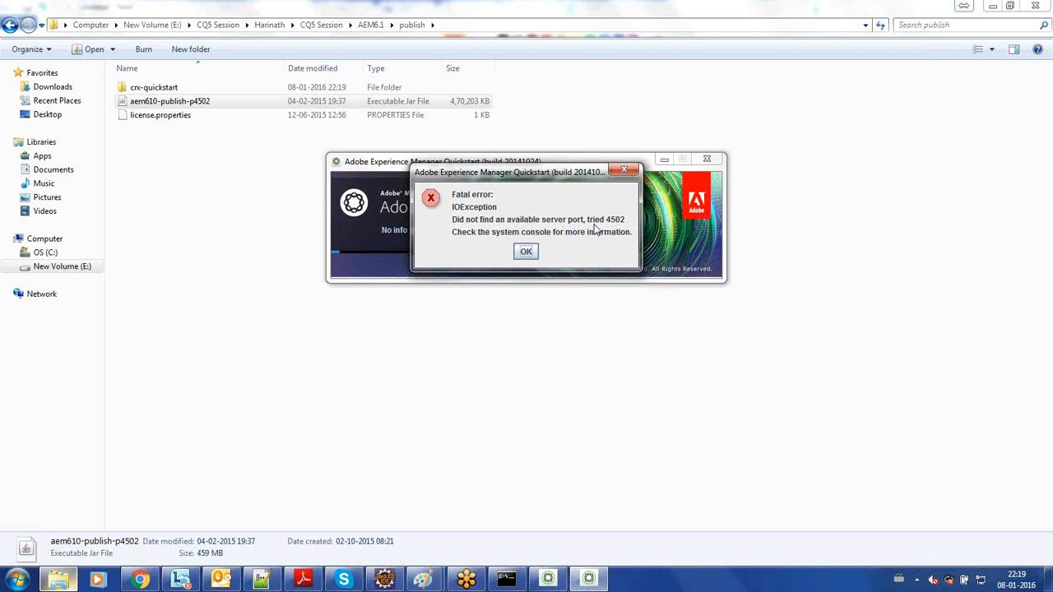
click(551, 585)
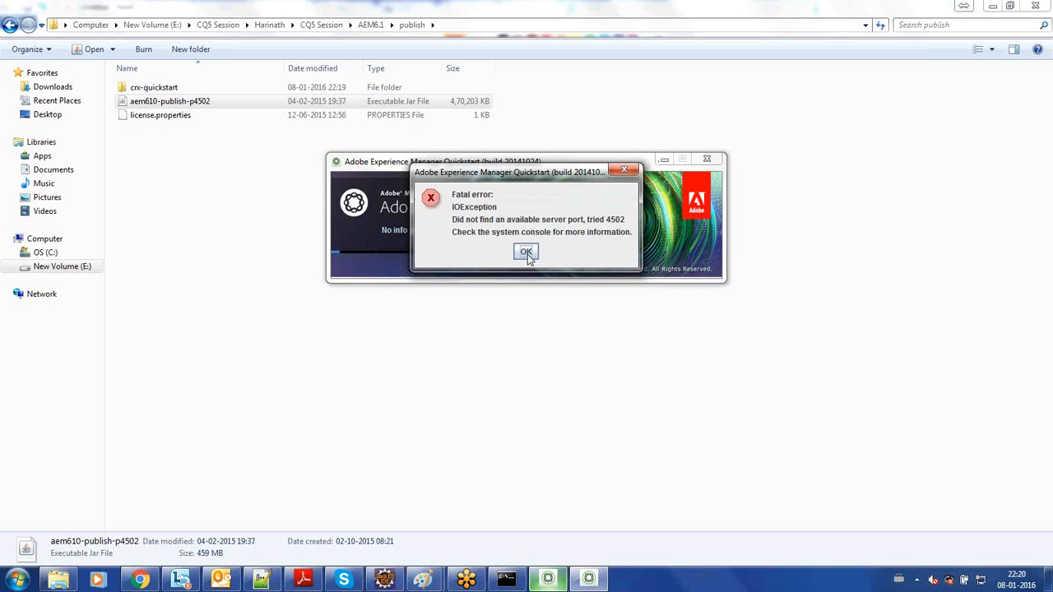
click(528, 254)
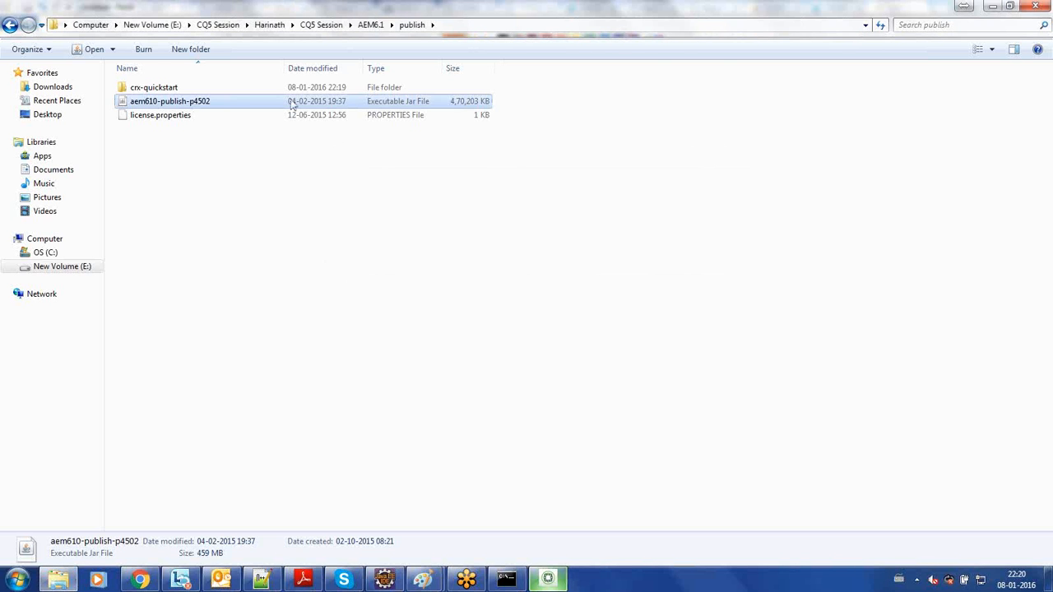
- Delete the crx-quickstart folder from the publish folder
click(239, 88)
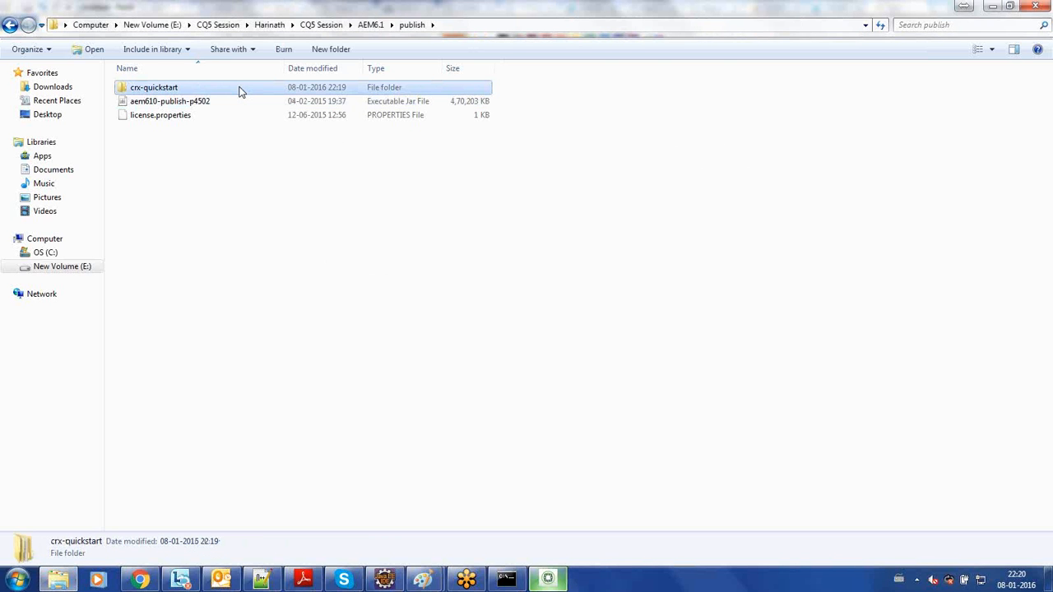
key(Delete)
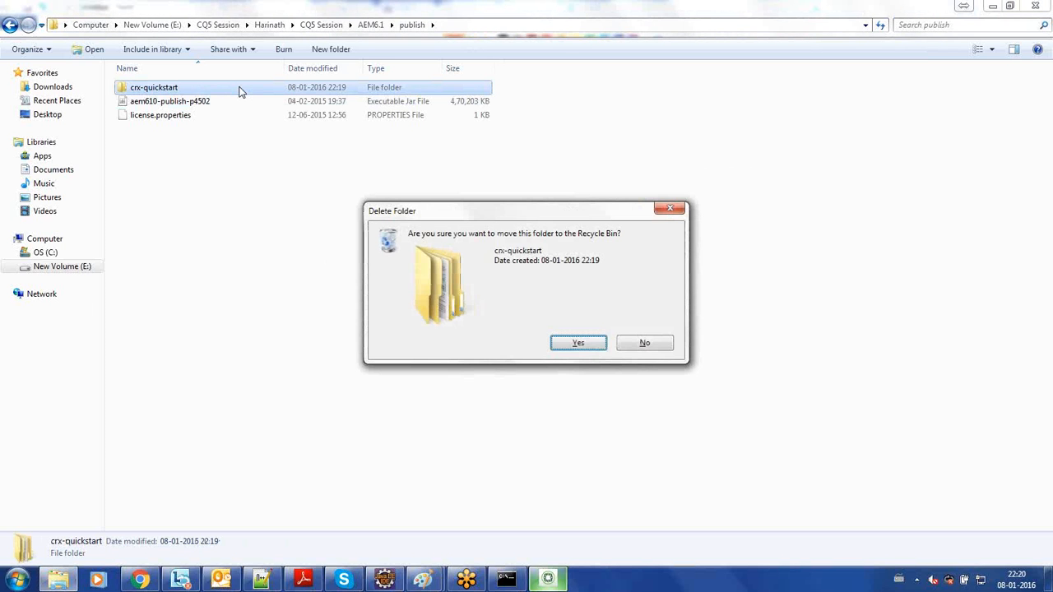
key(Return)
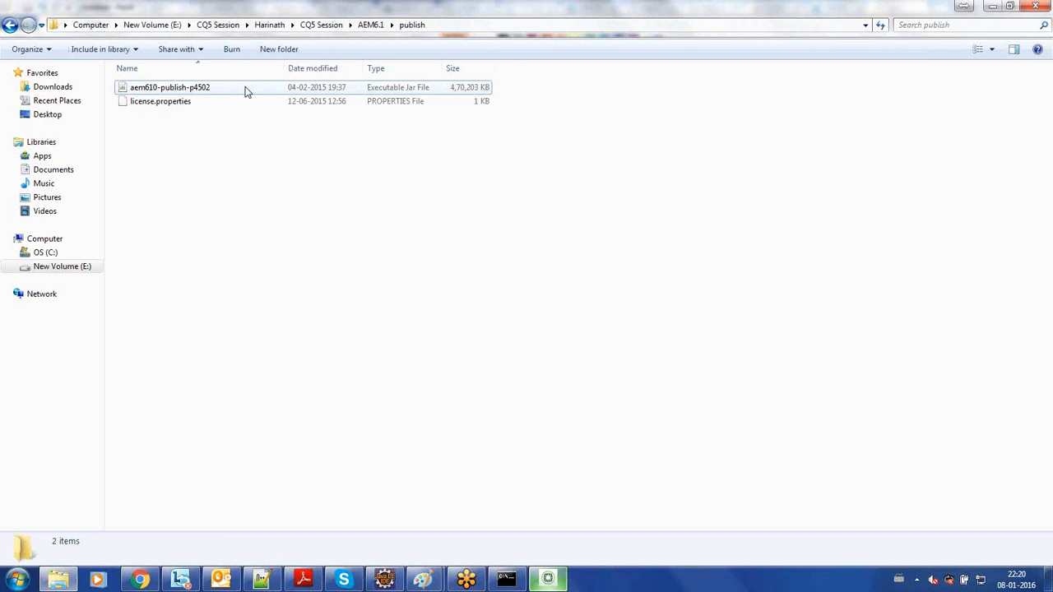
- Rename the publish jar file to aem610-publish-p4504
right_click(245, 90)
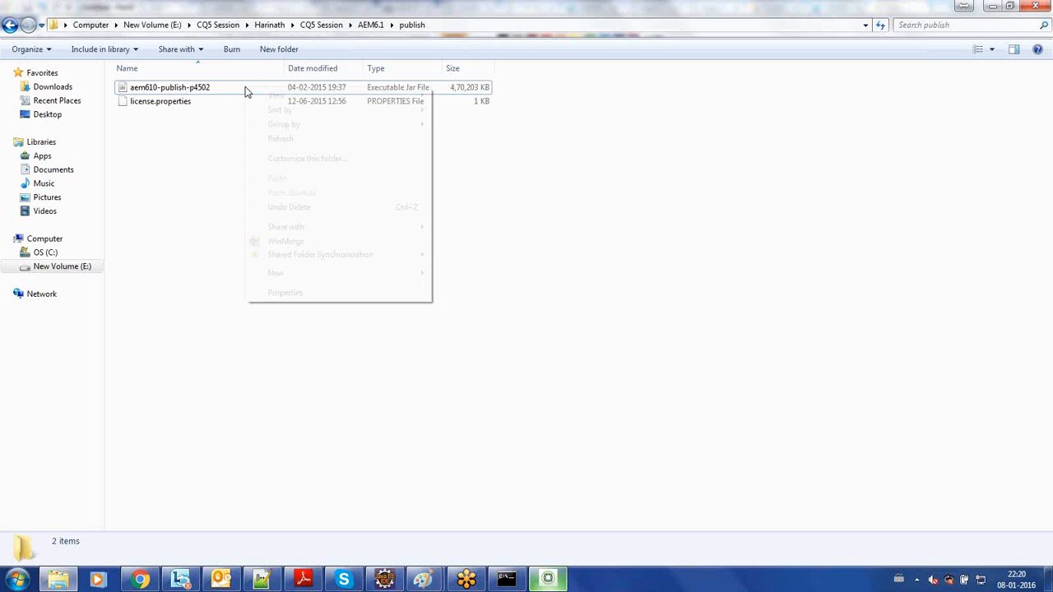
click(221, 90)
right_click(221, 91)
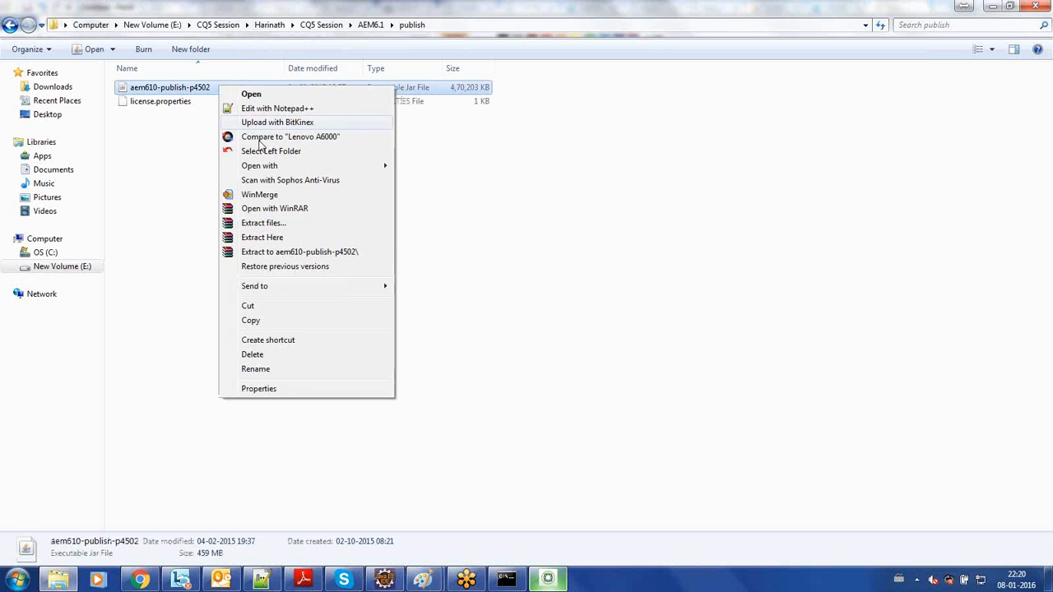
click(294, 369)
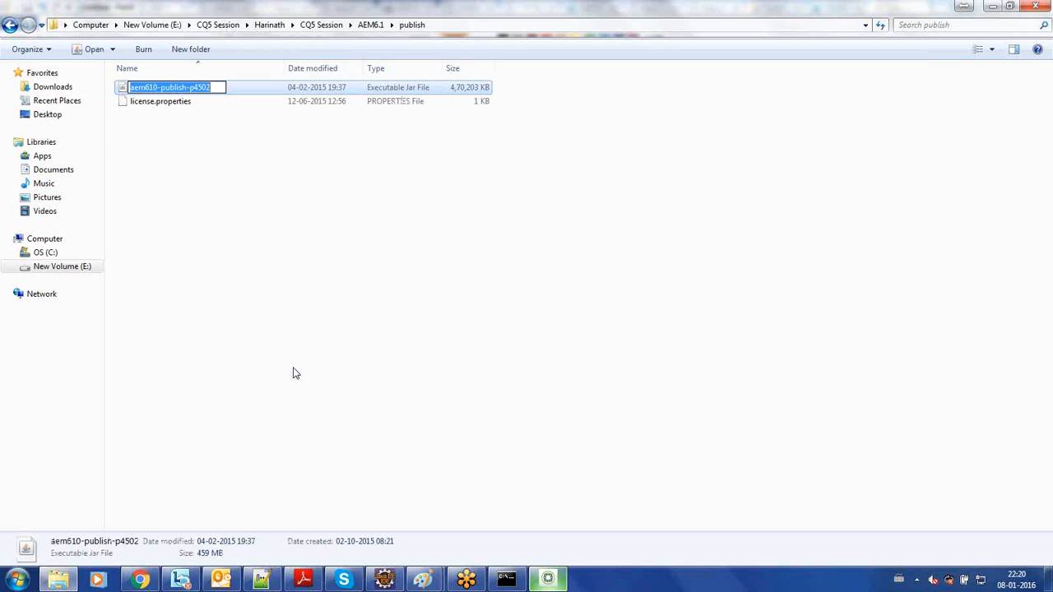
key(End)
key(BackSpace)
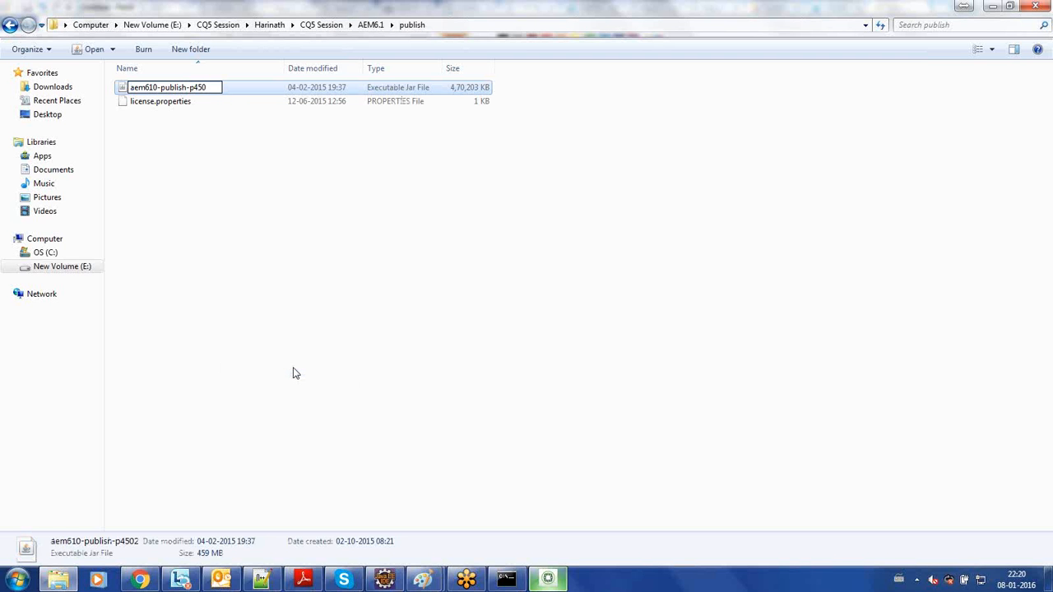
text(3)
key(BackSpace)
text(4)
click(367, 230)
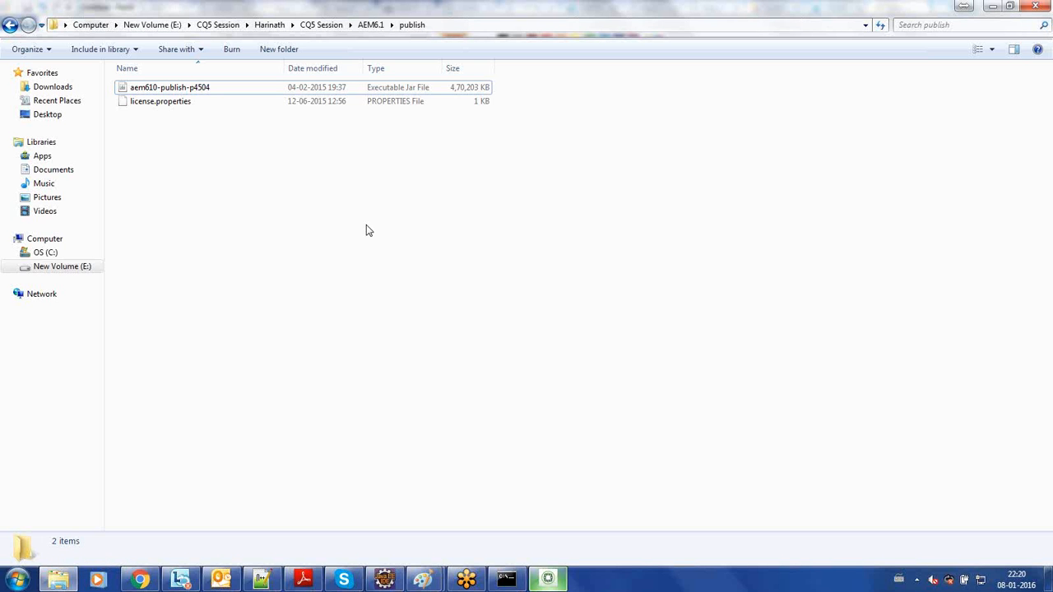
- Start the publish instance from the renamed aem610-publish-p4504 jar file
click(346, 91)
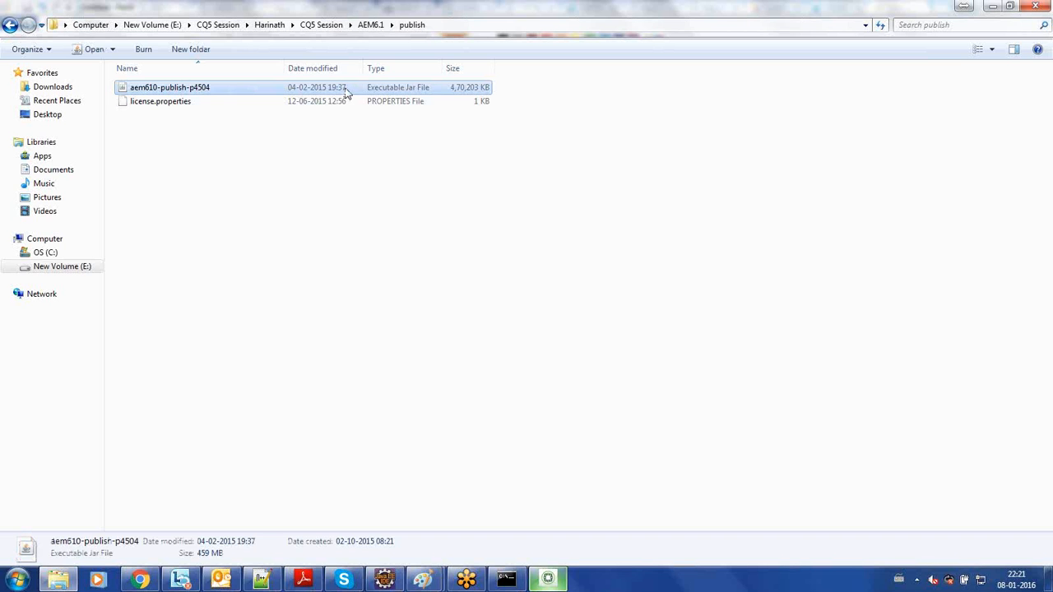
click(348, 217)
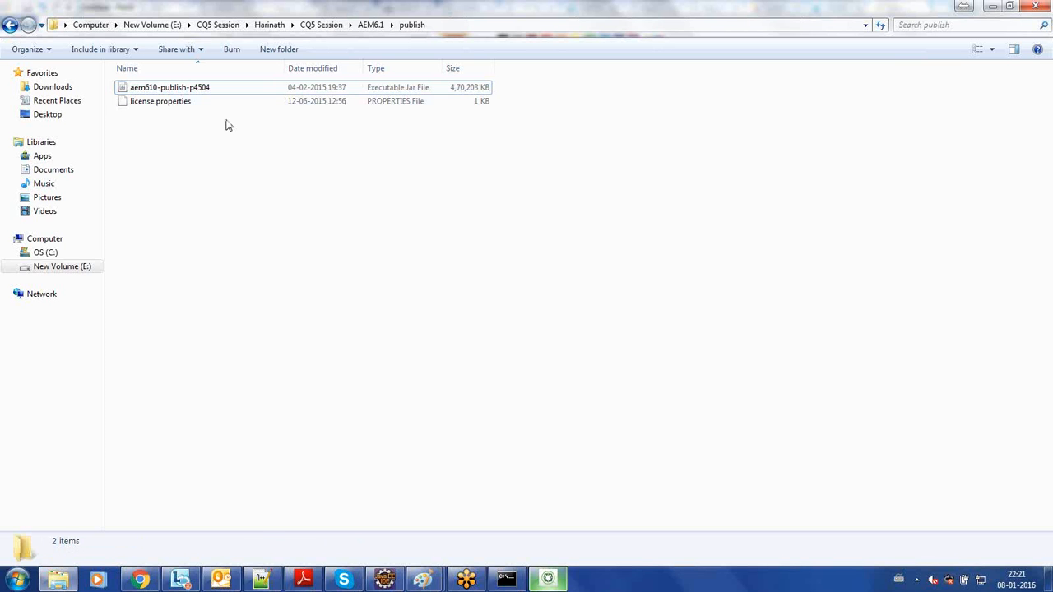
click(169, 92)
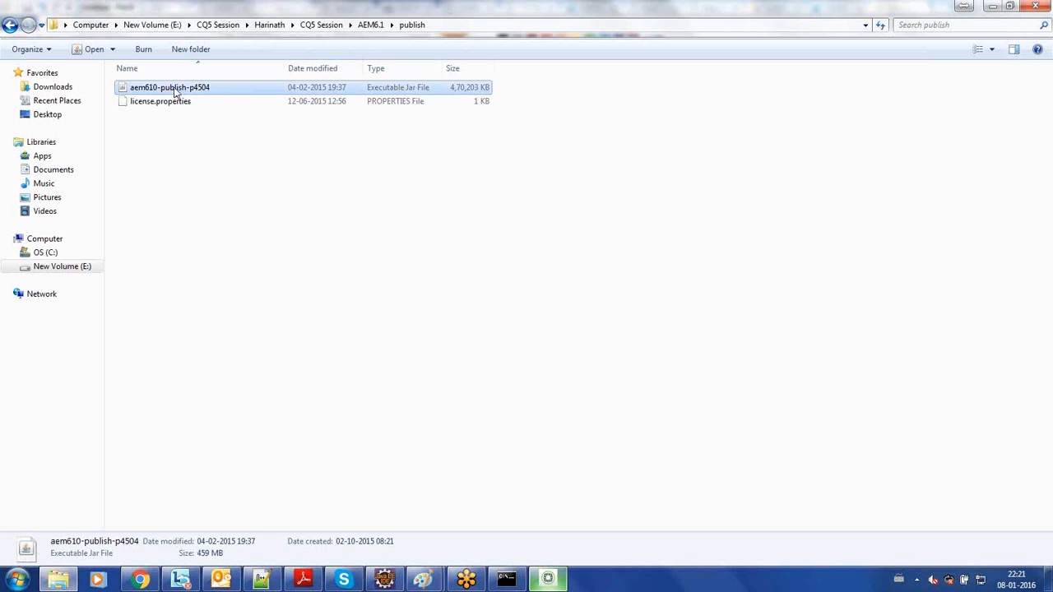
double_click(175, 91)
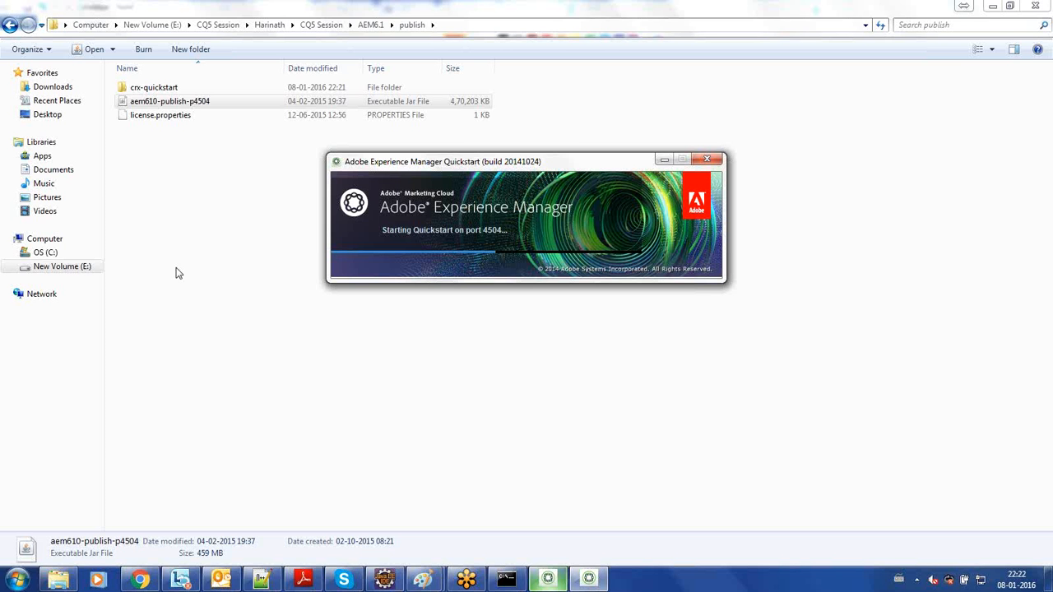
- Switch to Chrome and examine the host and port in the CRXDE Lite address of the pokerclubsuvsteps.jsp page
click(141, 581)
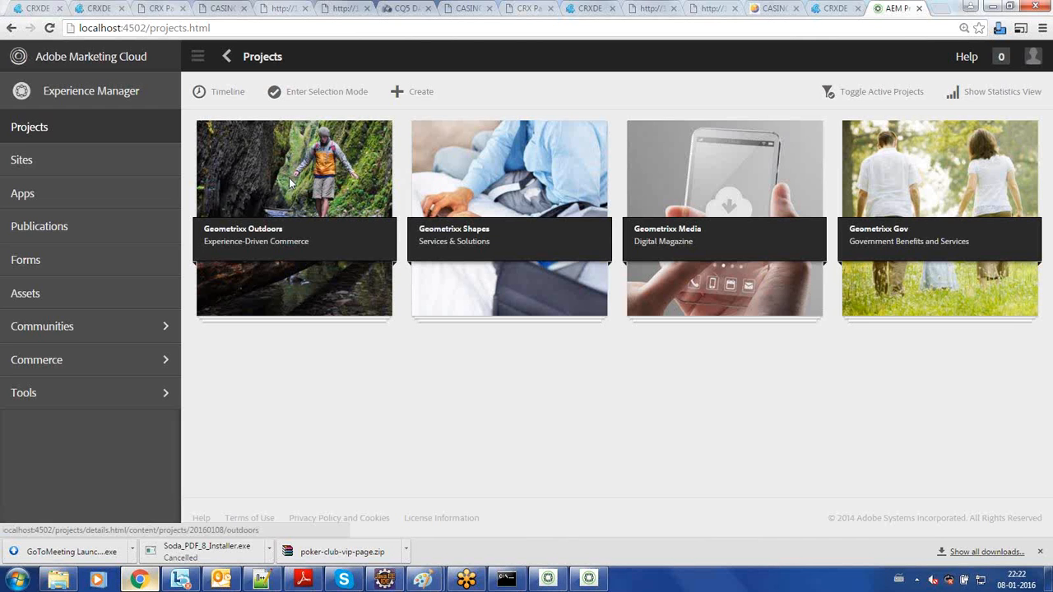
click(588, 9)
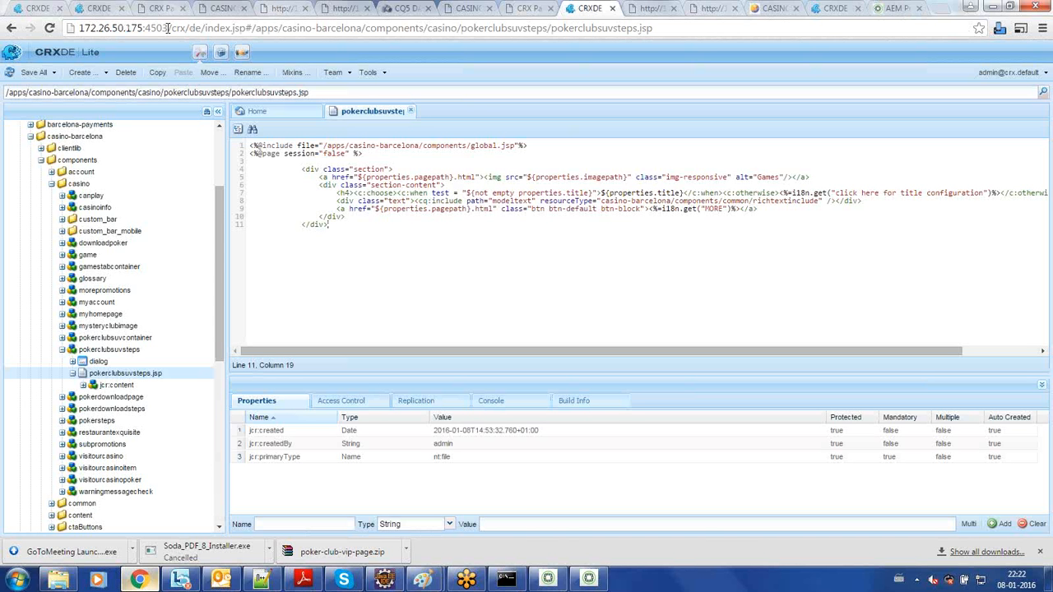
drag(167, 27, 62, 28)
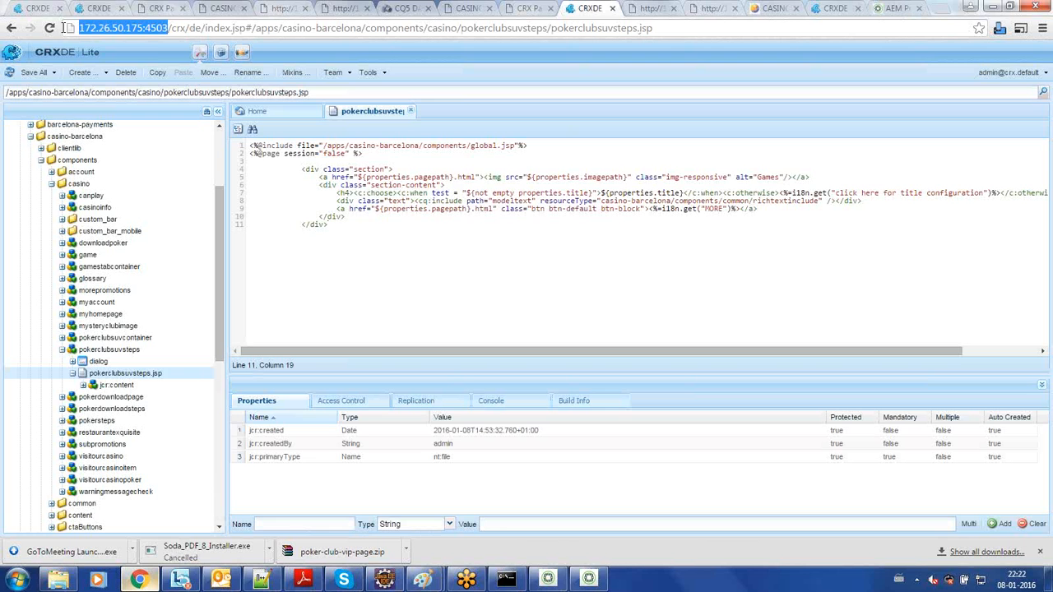
click(165, 29)
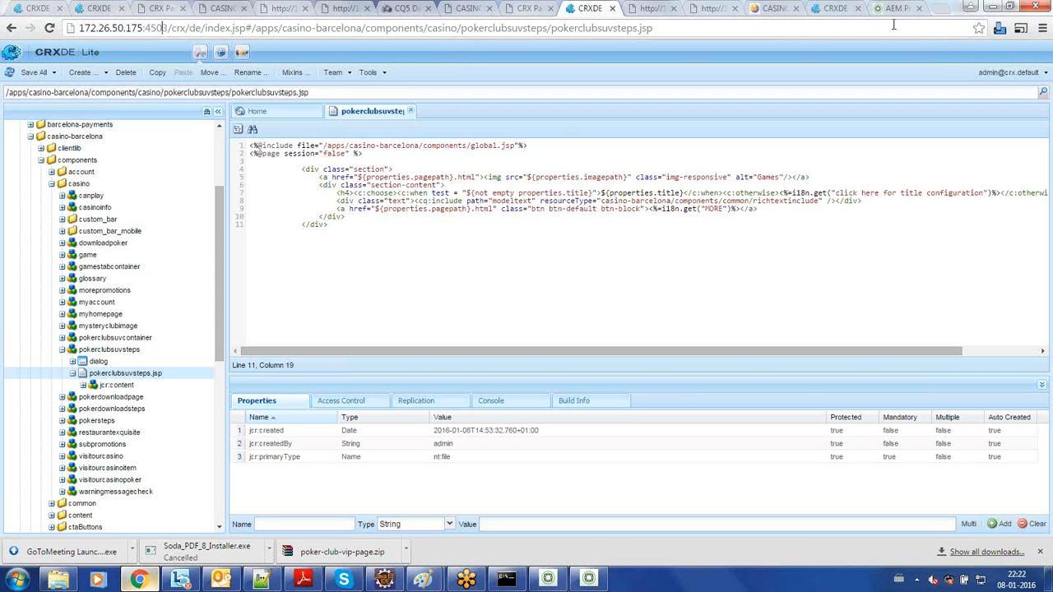
click(942, 11)
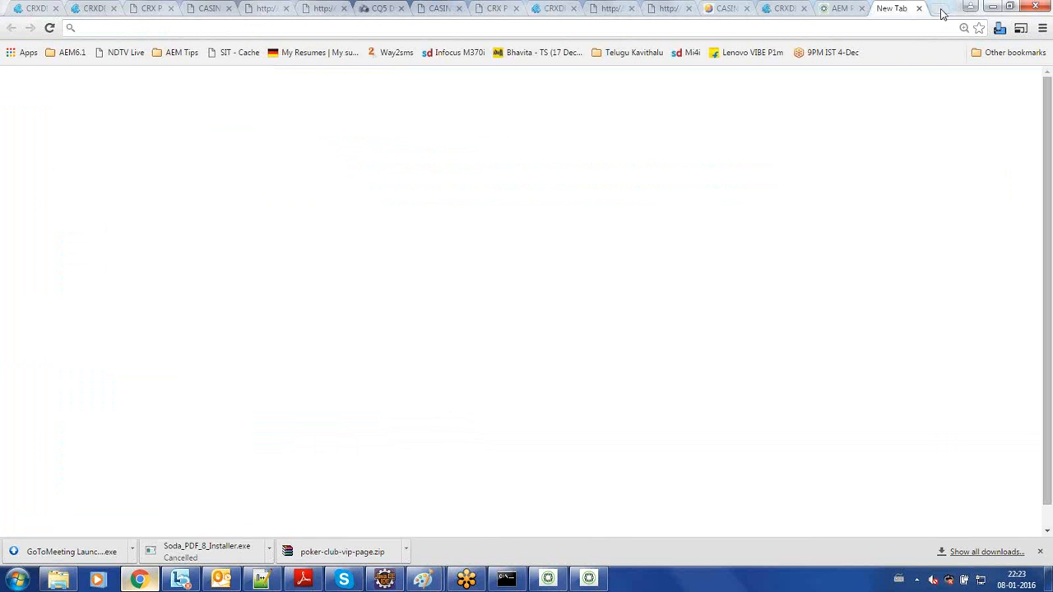
text(ca)
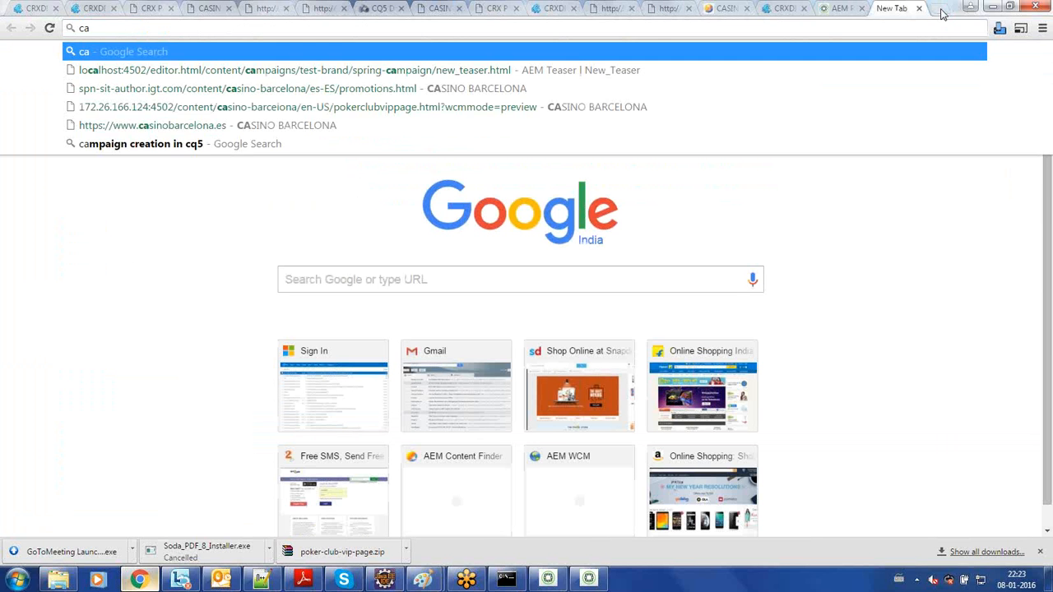
key(BackSpace)
key(BackSpace)
text(ww)
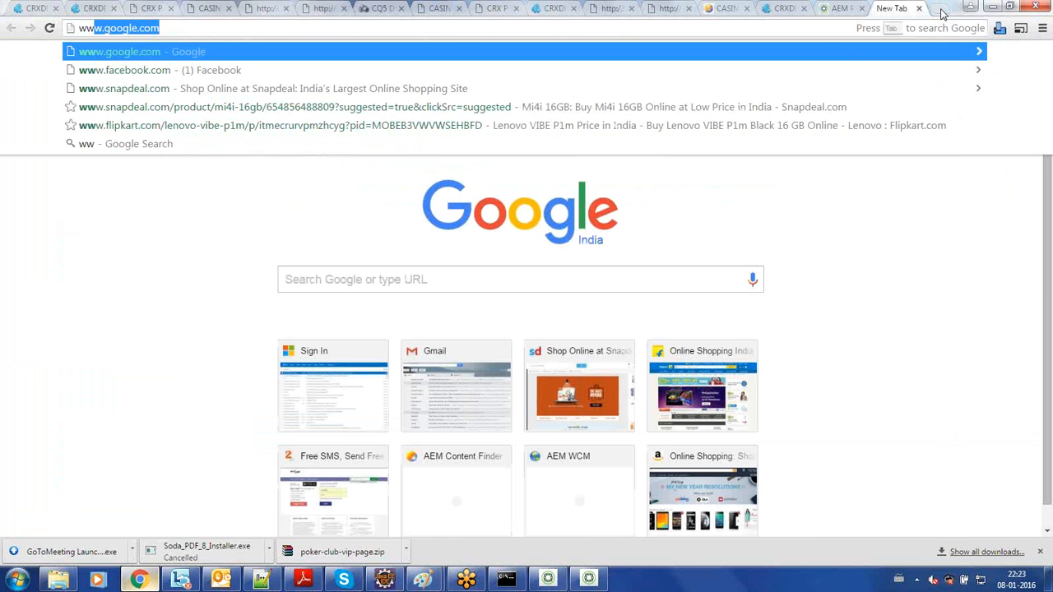
text(w.ca)
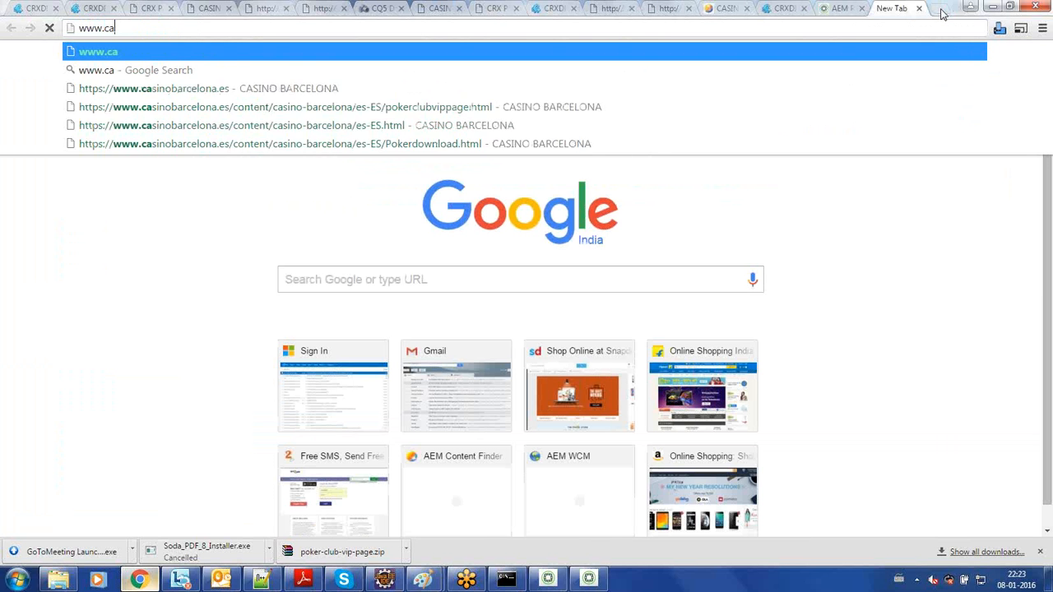
key(BackSpace)
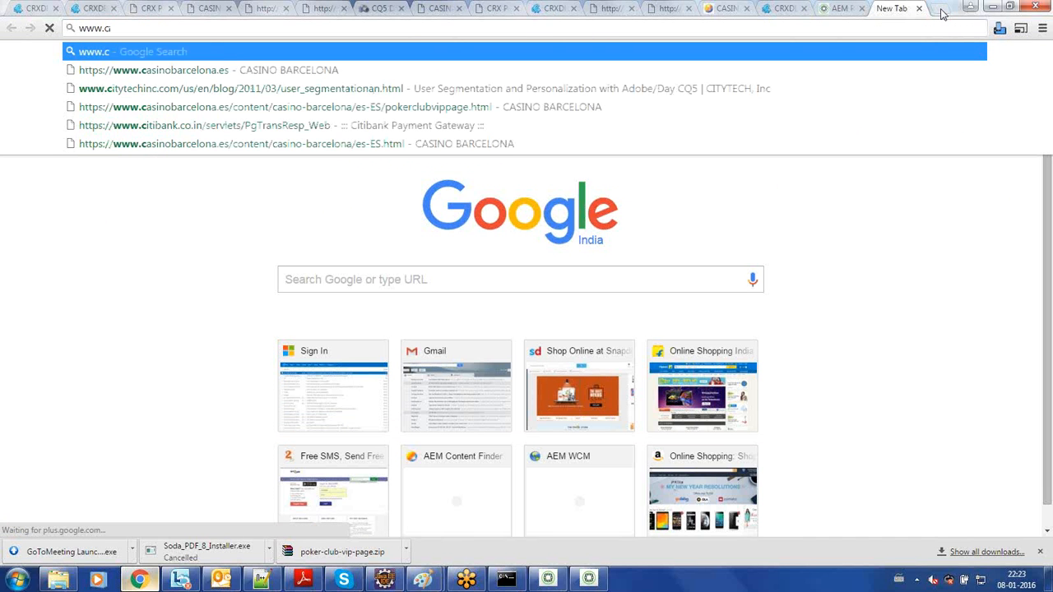
key(Down)
key(Return)
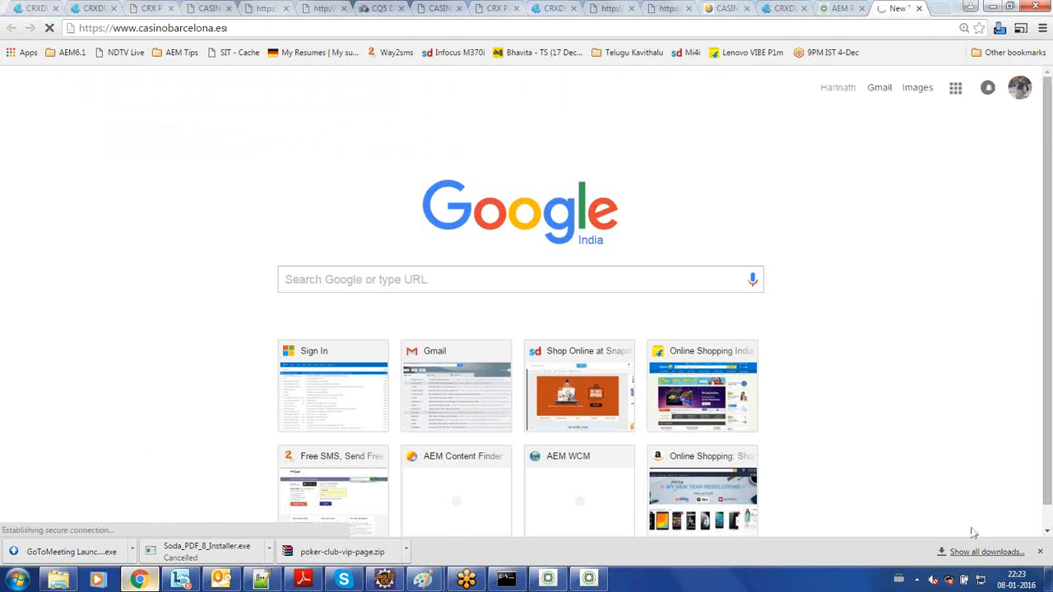
- Start a VPN connection to igthyd.g2-networks.com in Cisco AnyConnect and check the AEM Quickstart startup window meanwhile
click(916, 581)
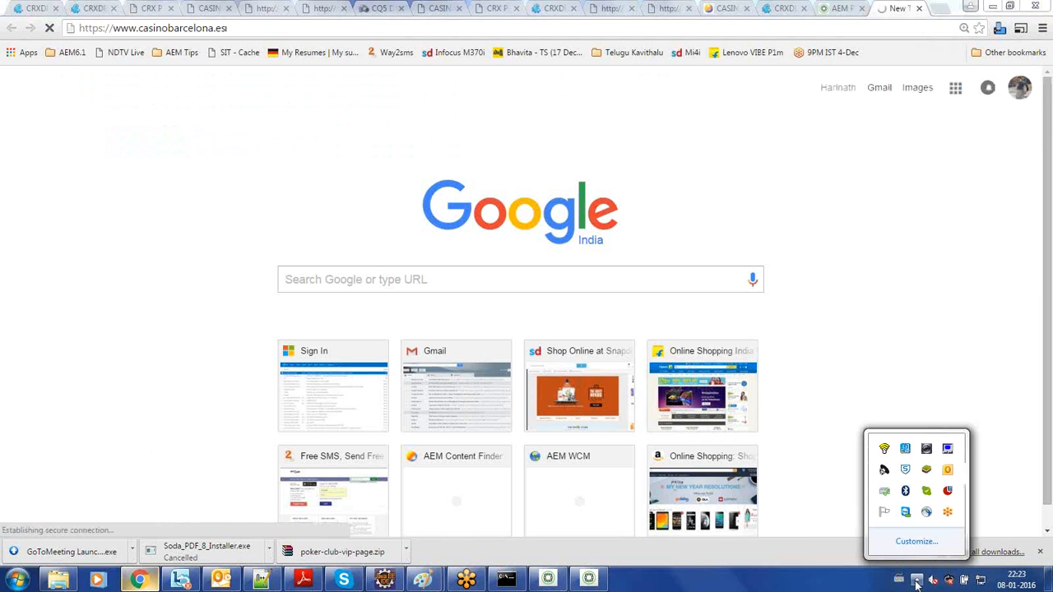
click(927, 512)
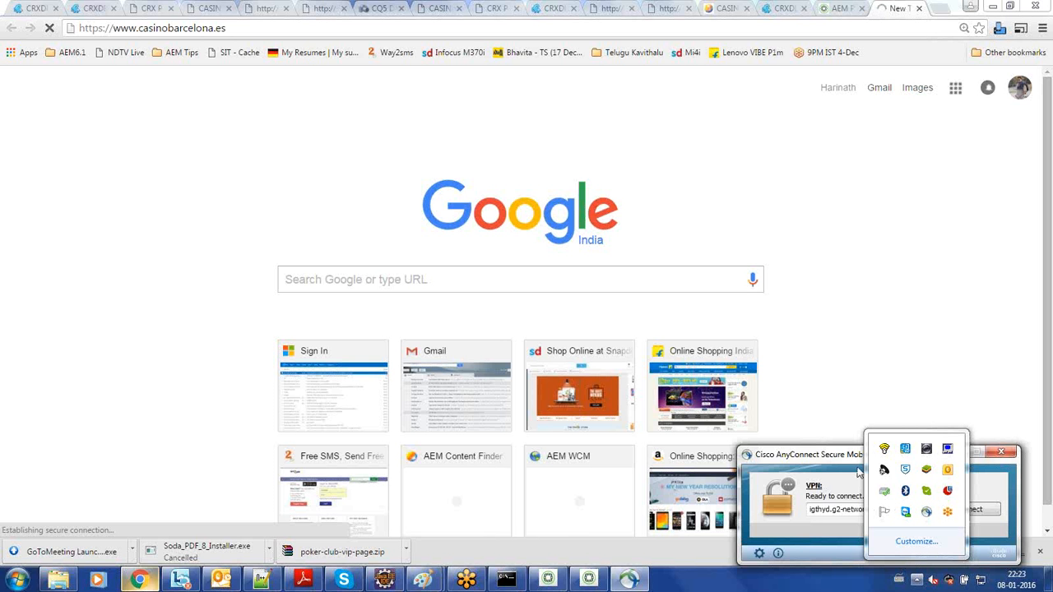
click(985, 512)
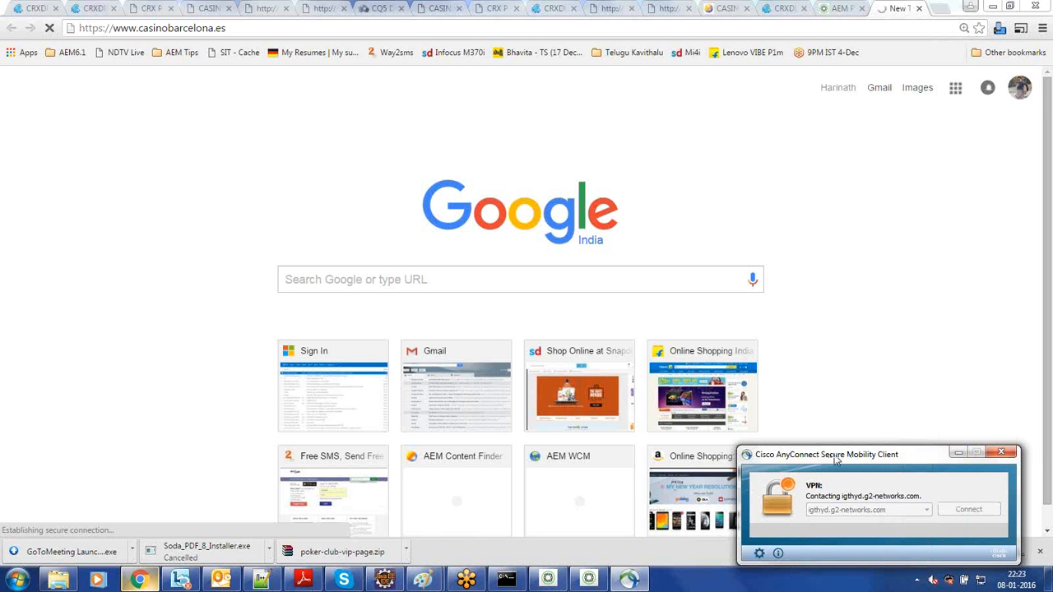
click(589, 580)
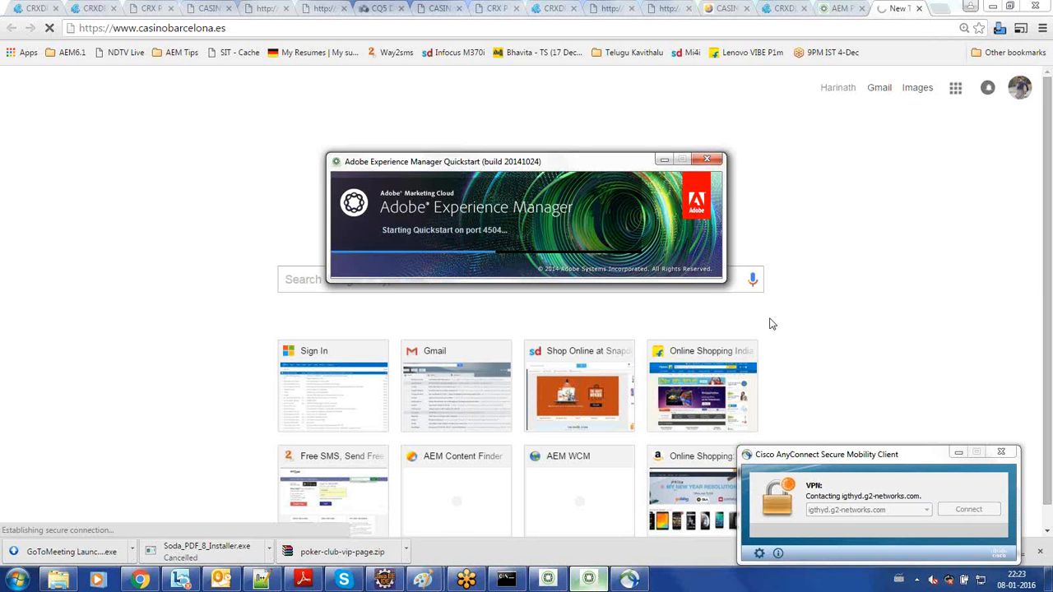
click(798, 323)
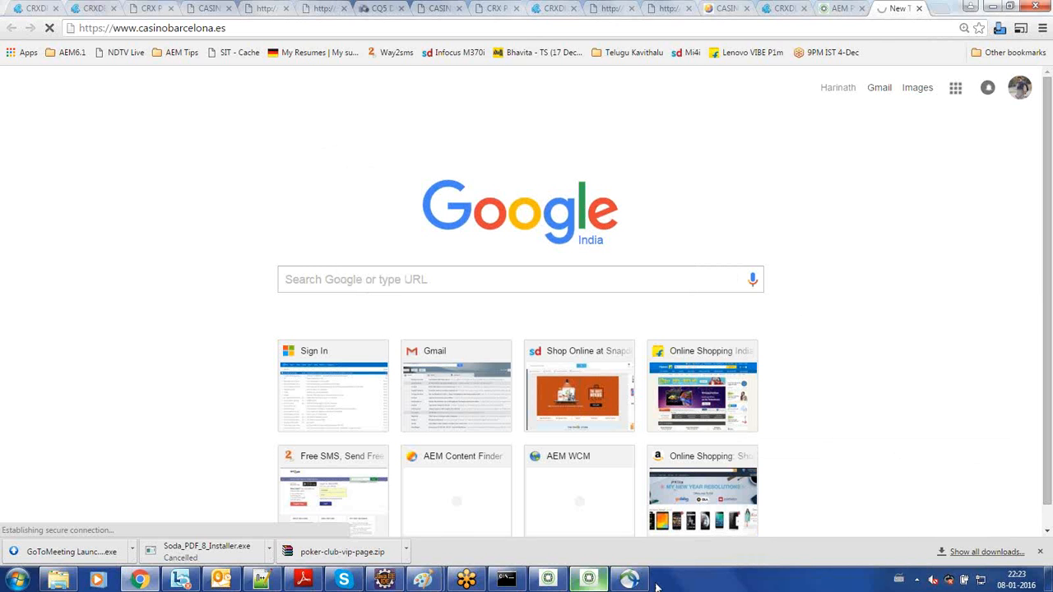
click(630, 581)
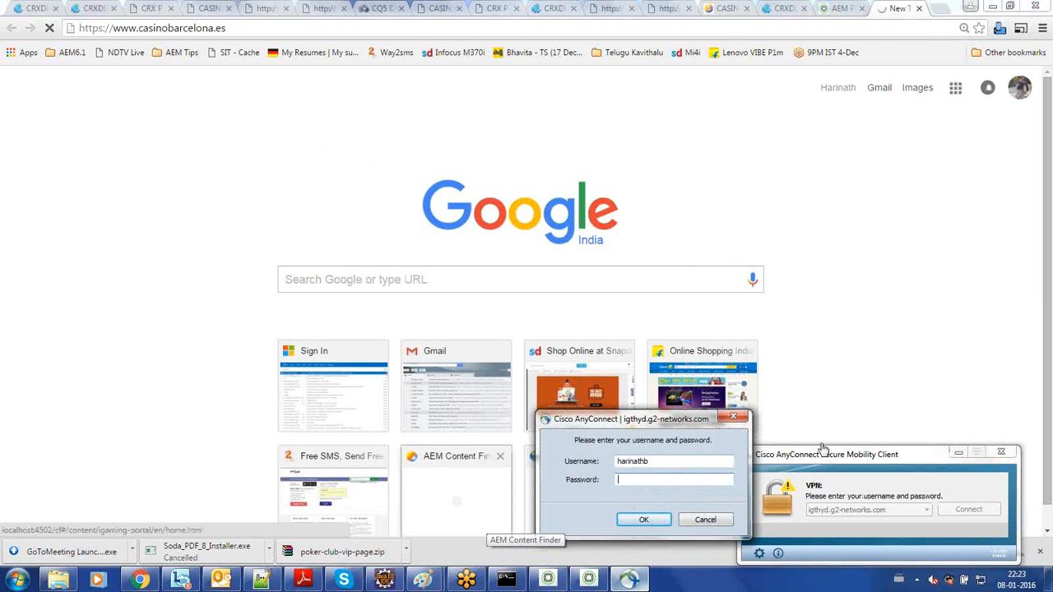
- Copy the VPN password from the CB environments note on the desktop and submit it in the Cisco AnyConnect login
key(super+d)
click(531, 33)
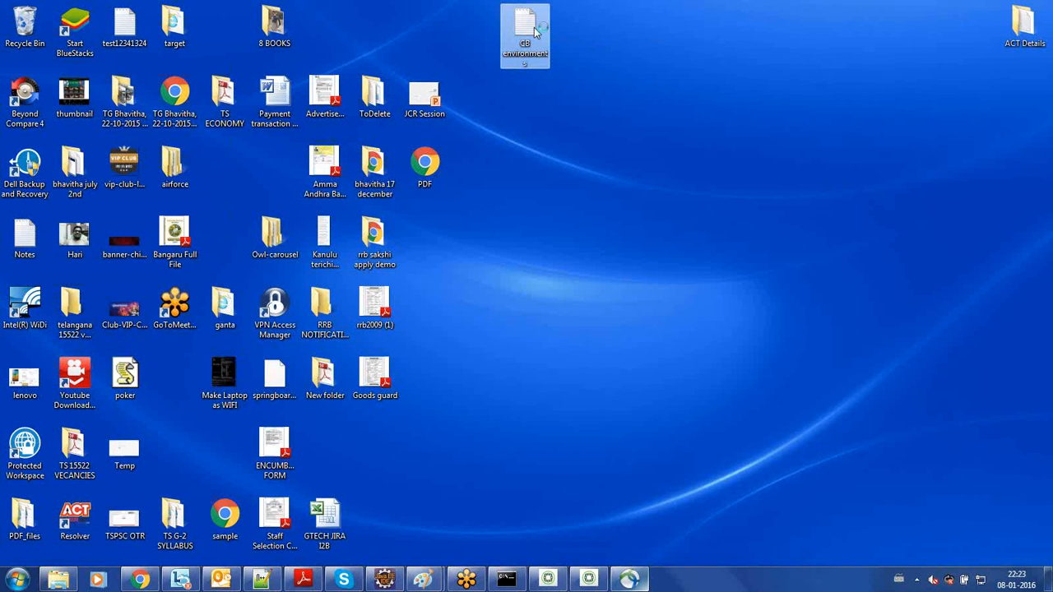
double_click(531, 33)
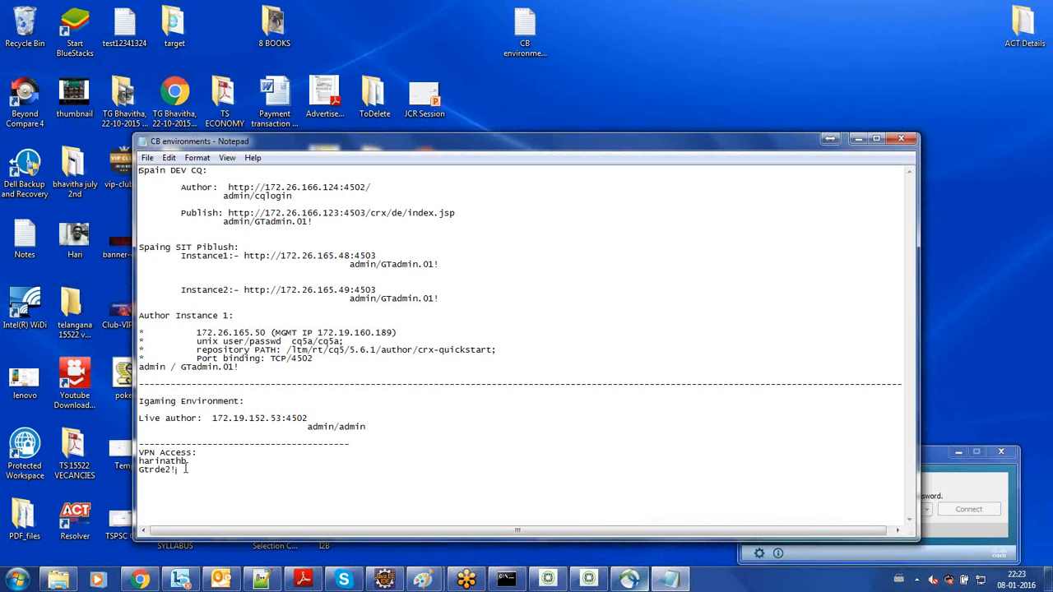
drag(178, 470, 132, 470)
key(alt+space)
key(c)
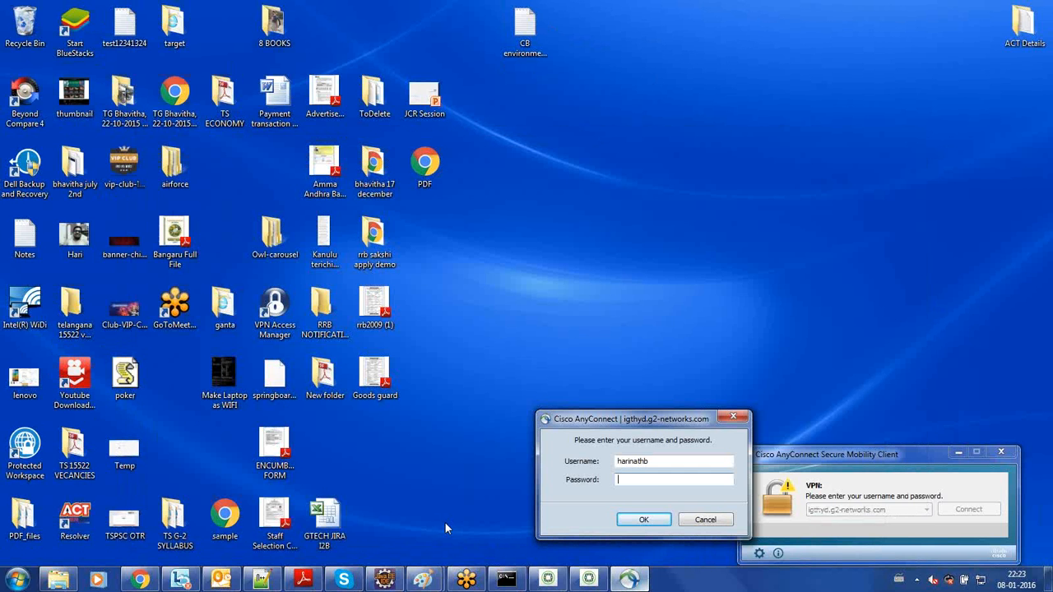
key(ctrl+v)
click(643, 522)
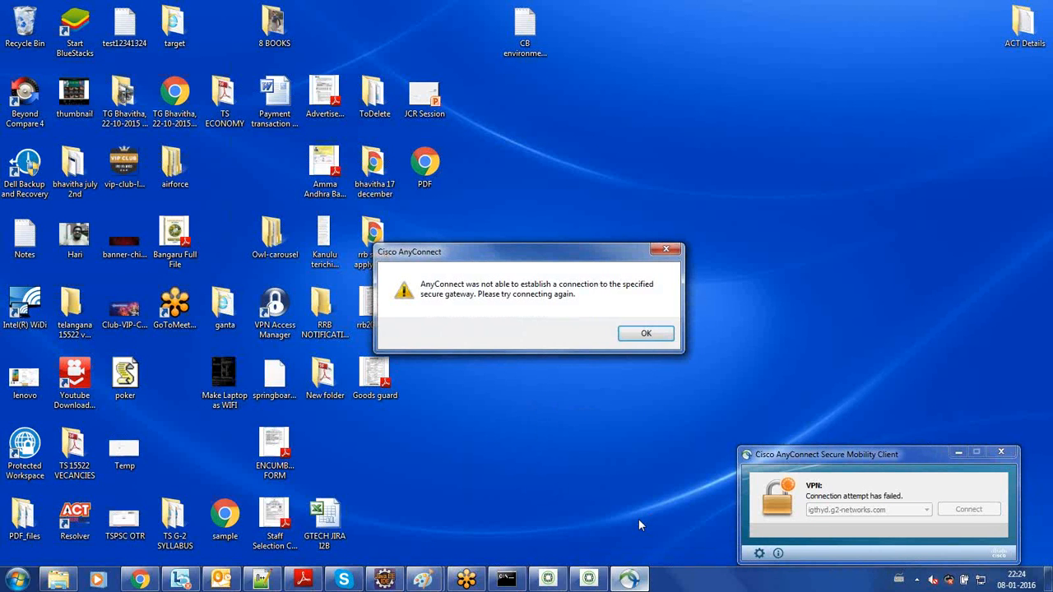
- Dismiss the AnyConnect connection error and look through the casino-barcelona page and Package Manager addresses open in Chrome
click(647, 336)
click(140, 581)
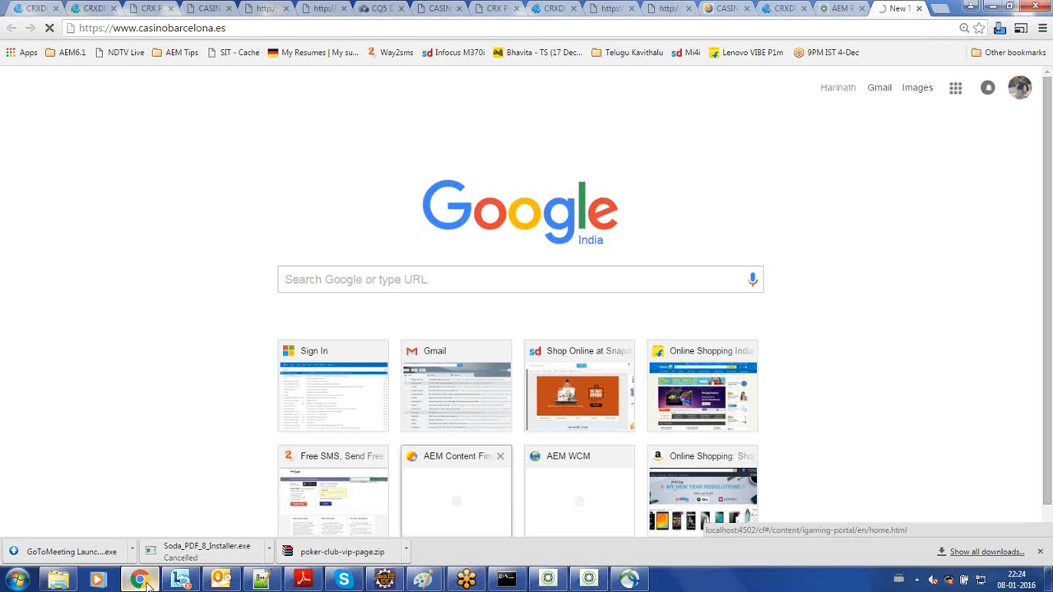
click(439, 9)
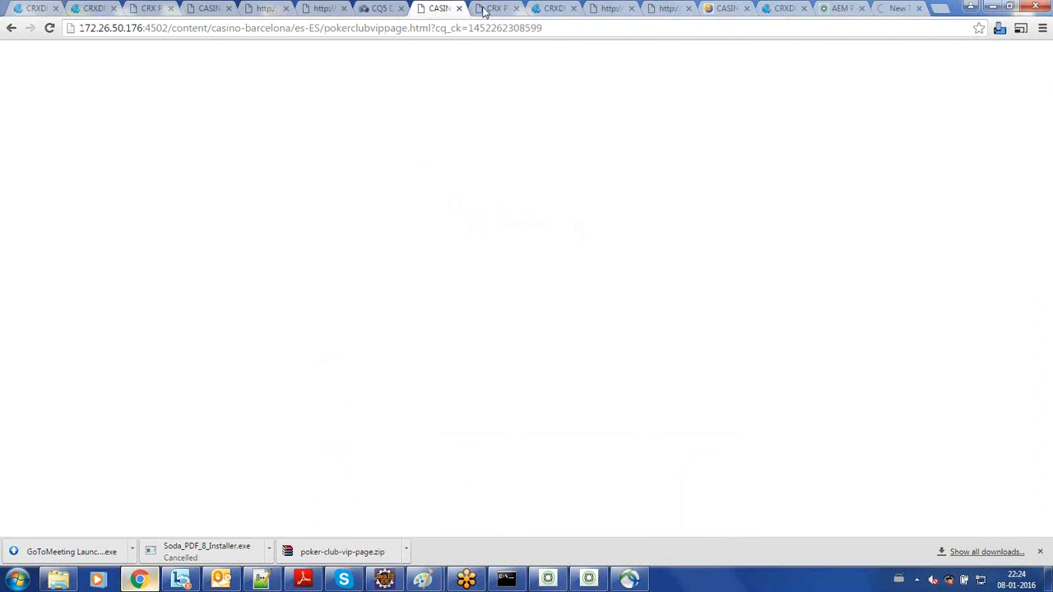
click(611, 9)
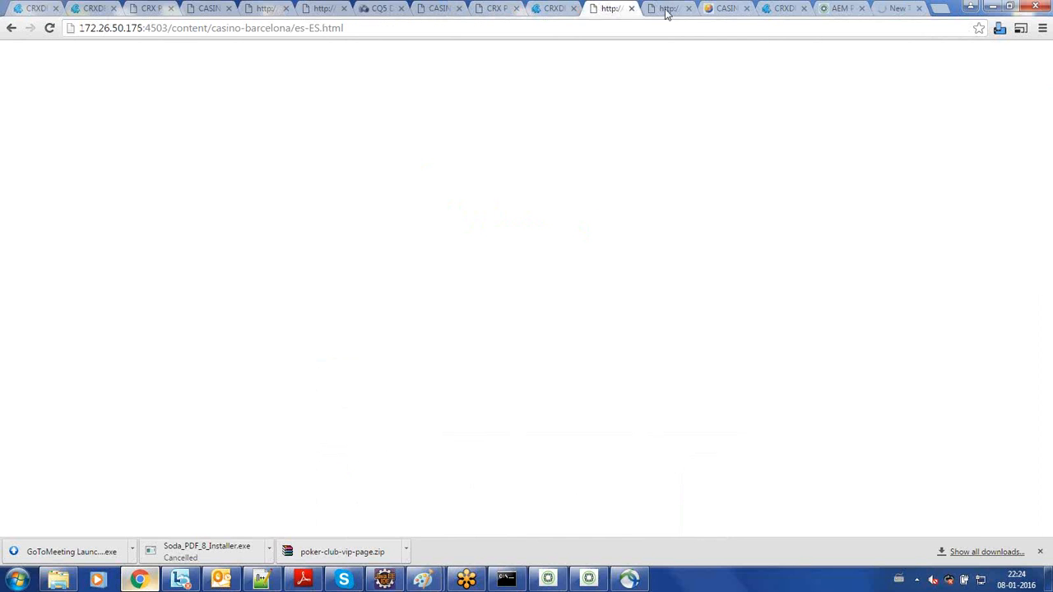
click(721, 11)
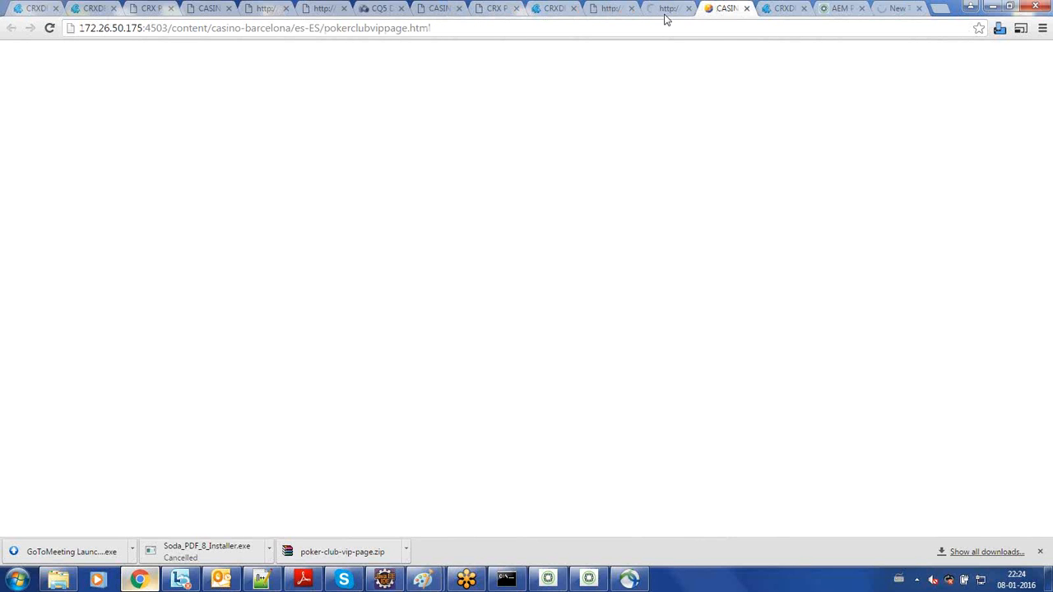
click(210, 10)
click(151, 12)
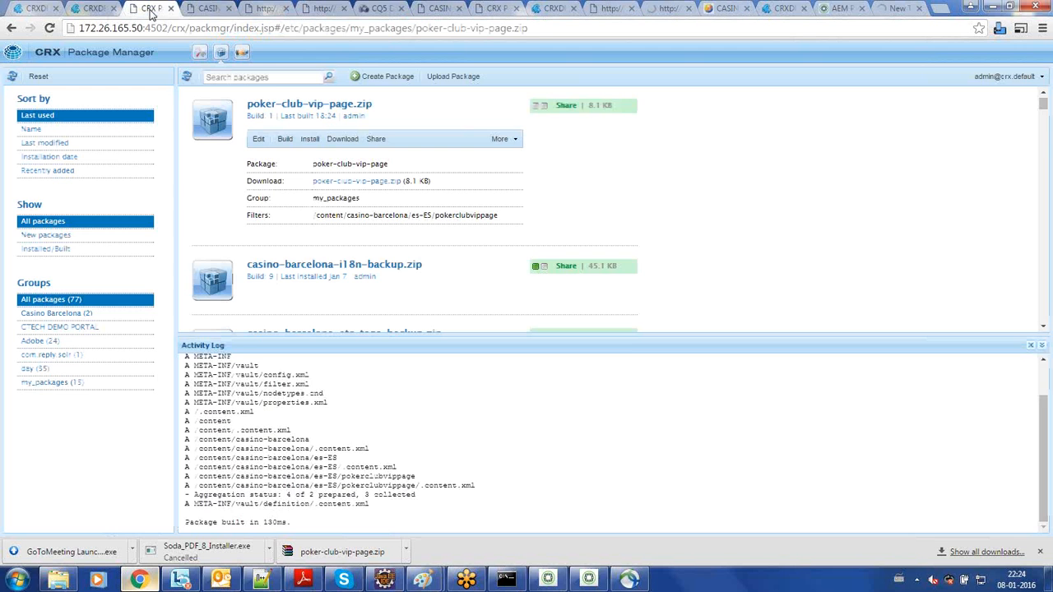
click(210, 10)
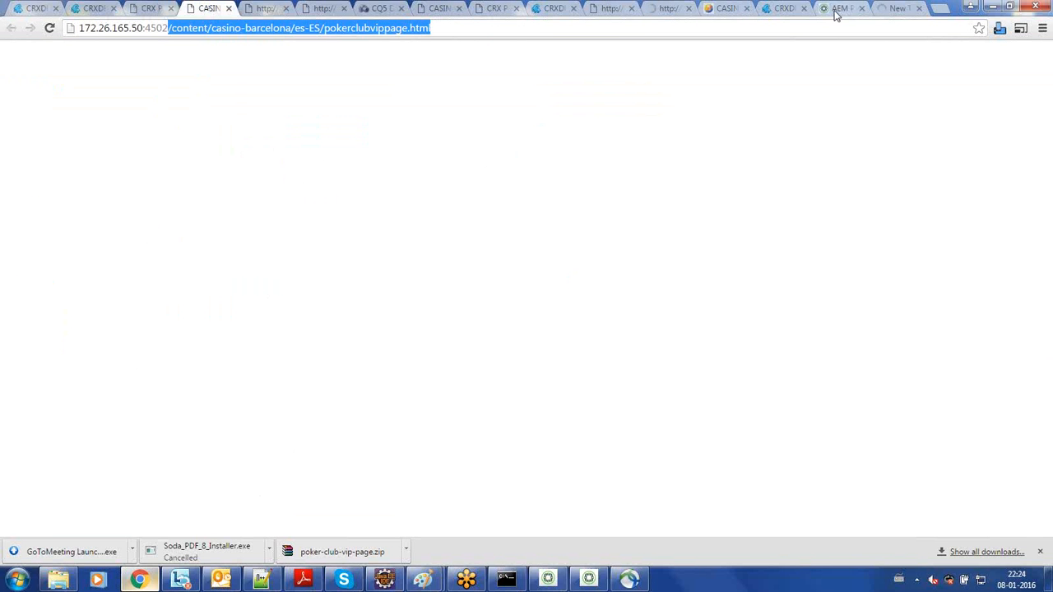
- Compare the host and port in the addresses of the two CRXDE Lite pages on 172.26.50.174 and 172.26.50.175
click(782, 8)
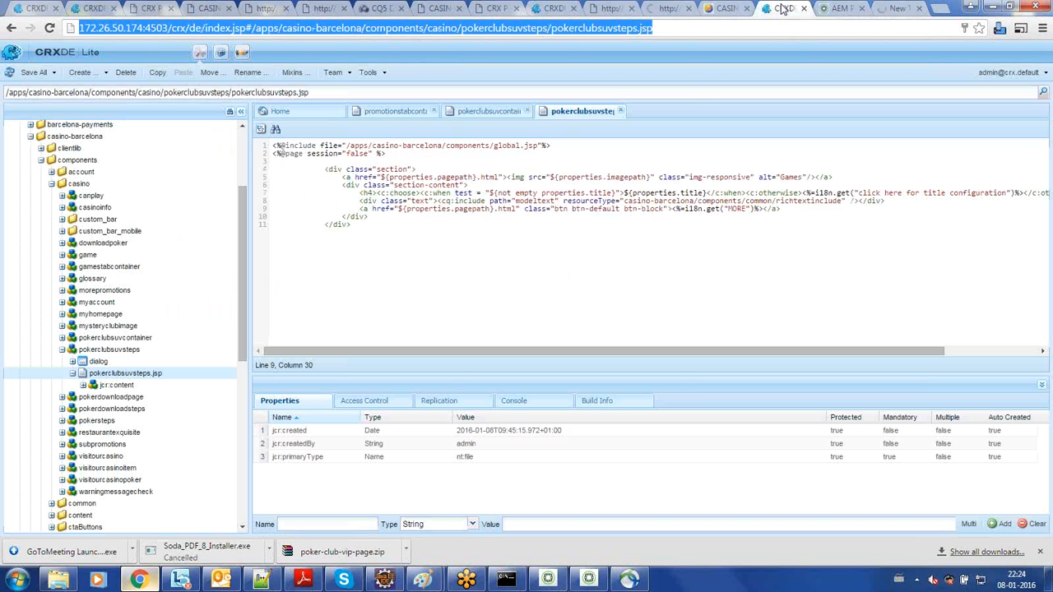
drag(167, 27, 73, 28)
click(166, 27)
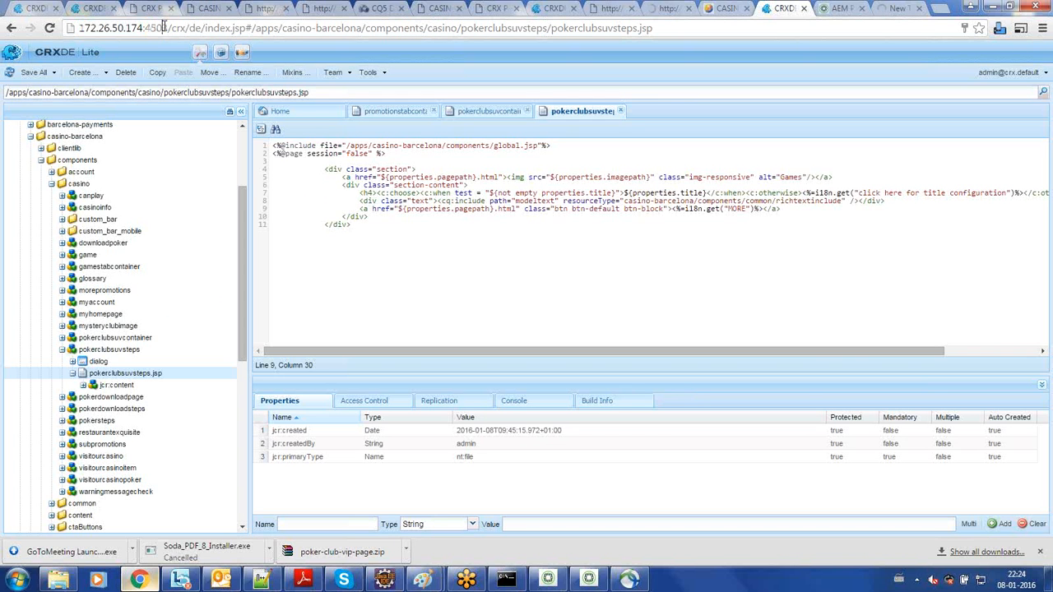
drag(168, 27, 145, 27)
click(553, 8)
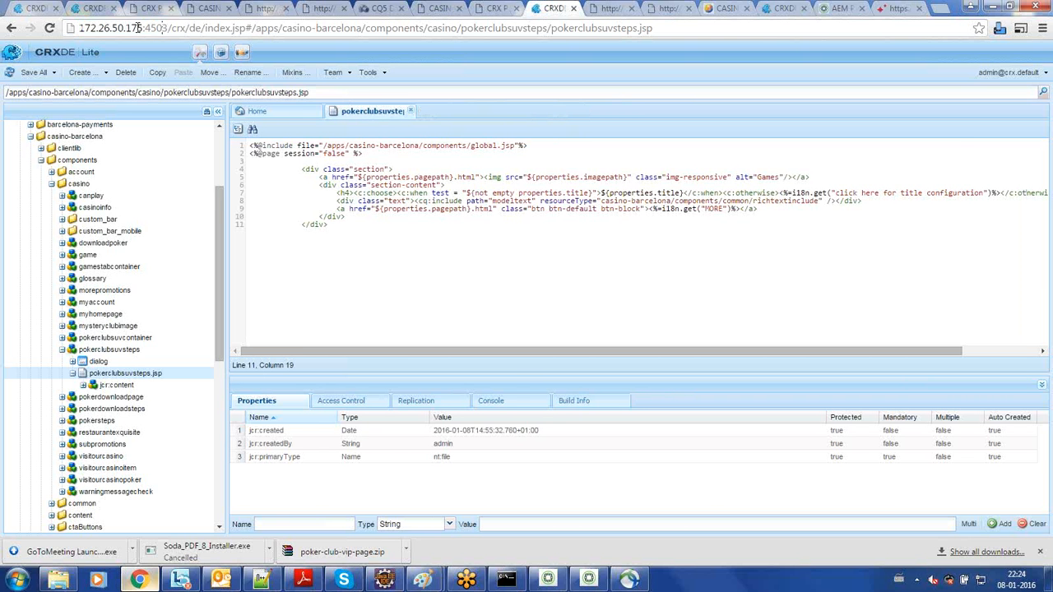
drag(168, 27, 65, 33)
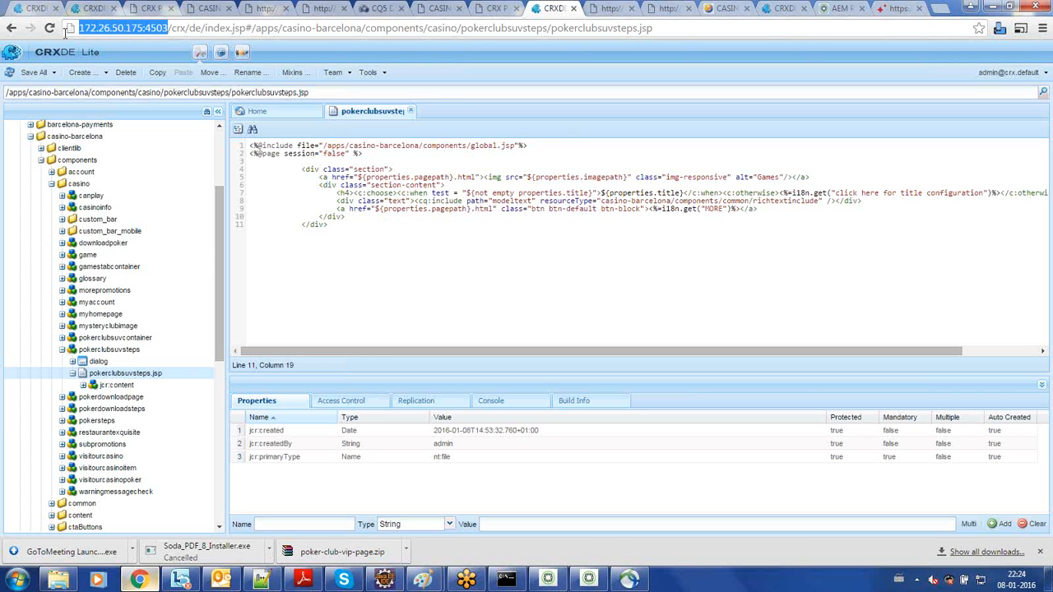
click(143, 27)
drag(142, 28, 66, 31)
- Return to the CRXDE Lite page on 172.26.50.174 and examine its host and port separately, highlighting each in the address
click(777, 8)
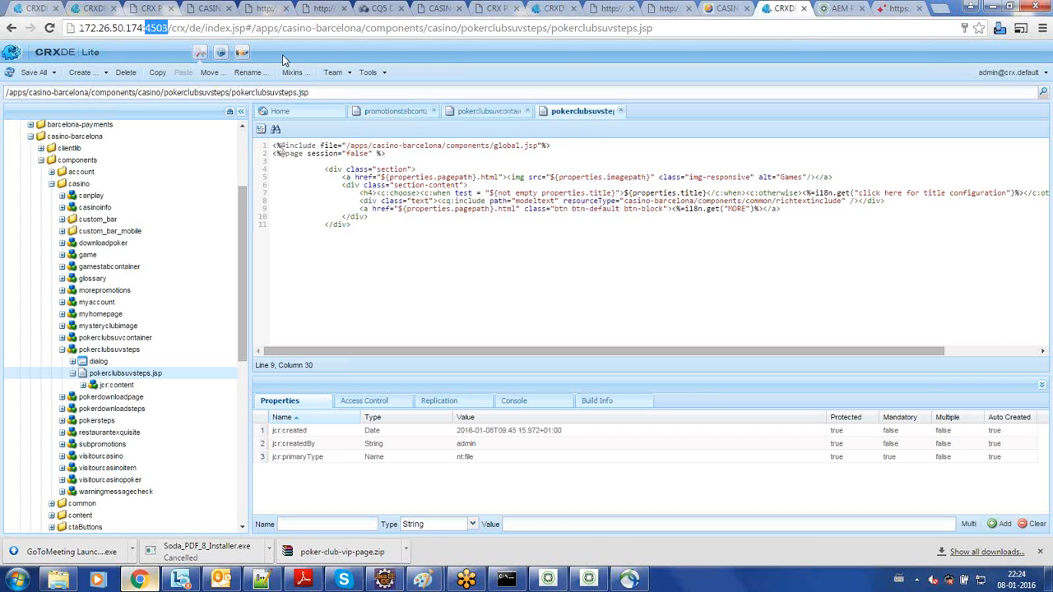
click(142, 27)
drag(142, 27, 46, 29)
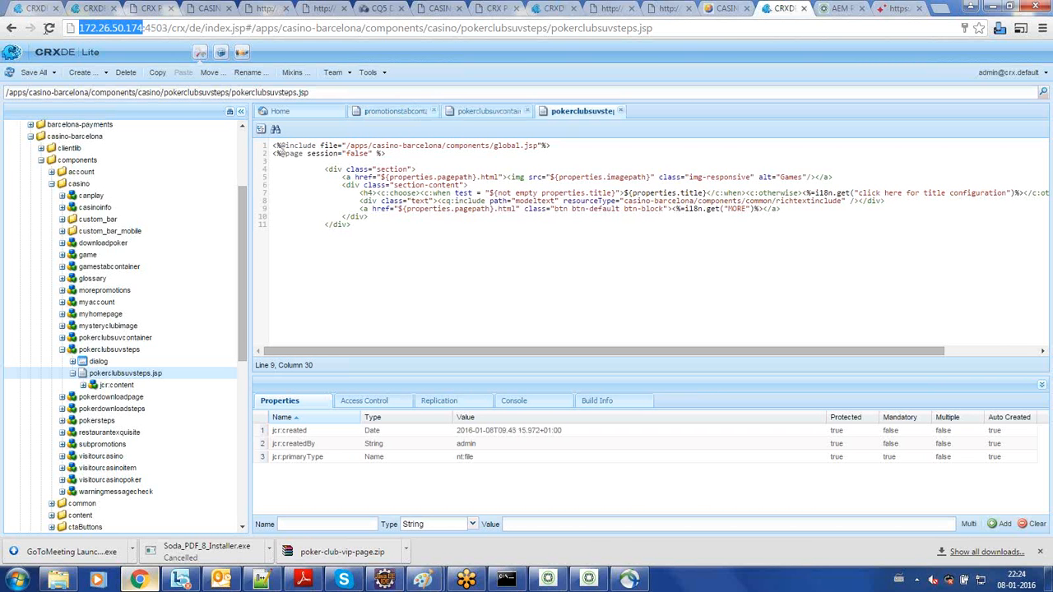
click(157, 28)
double_click(156, 28)
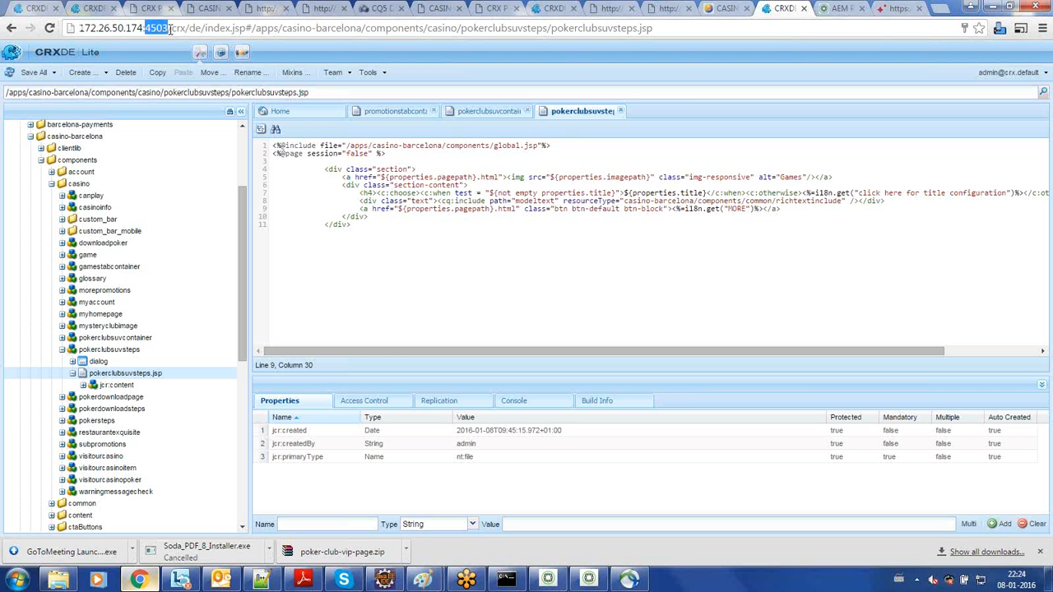
drag(170, 28, 58, 45)
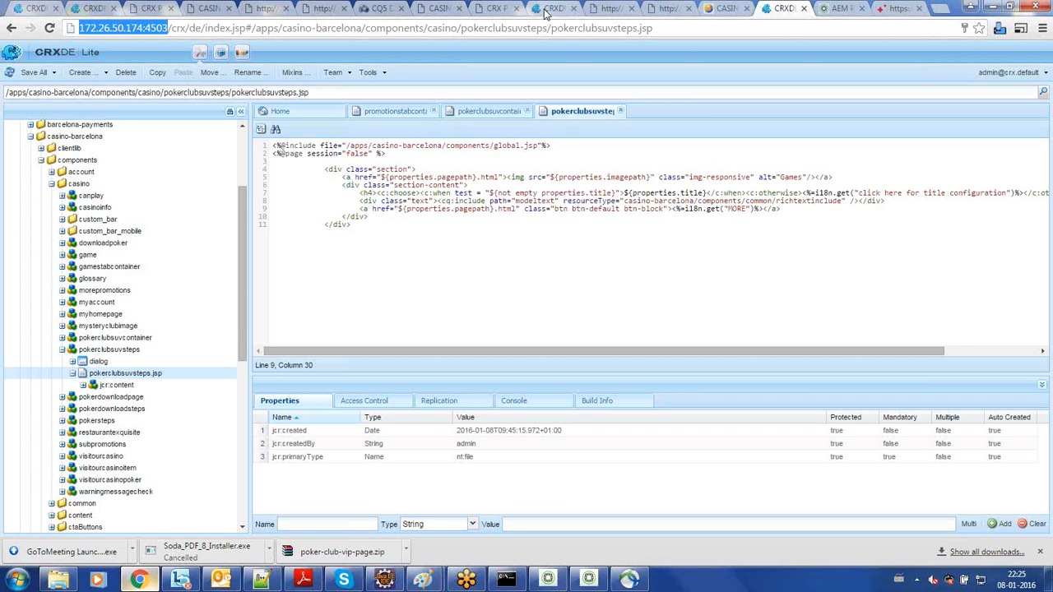
- Check the port of the CRXDE Lite page on 172.26.165.50 against the CRXDE Lite pages on 172.26.50.175 and 172.26.50.174
click(101, 8)
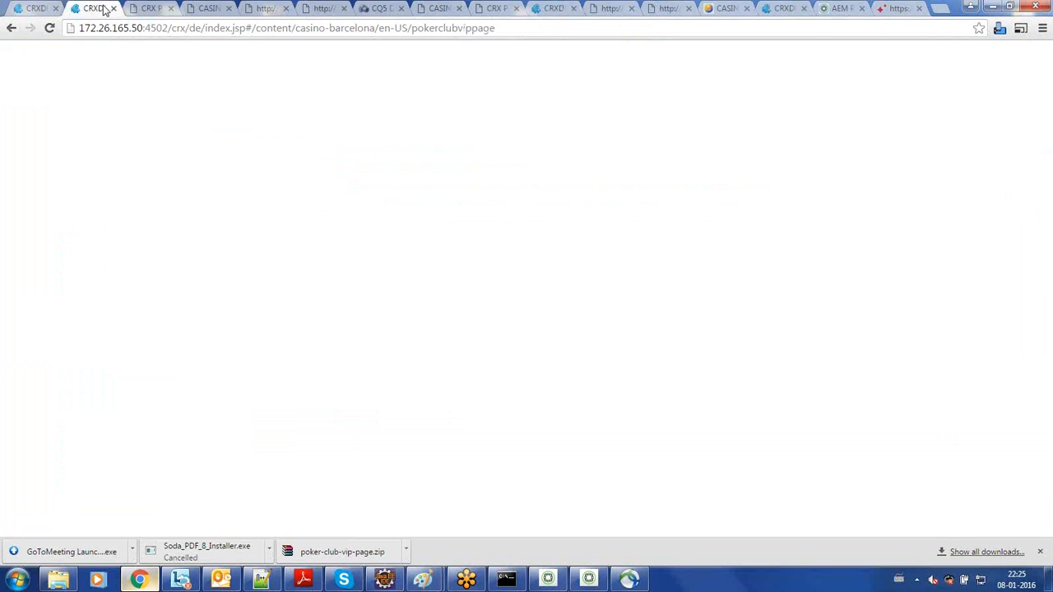
double_click(158, 29)
click(293, 29)
click(547, 8)
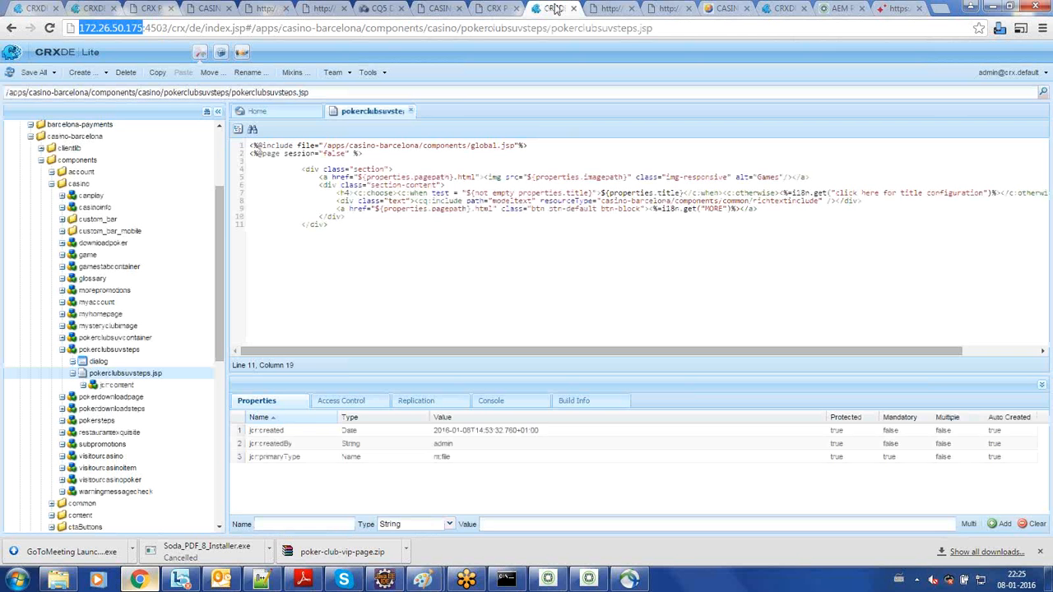
click(782, 10)
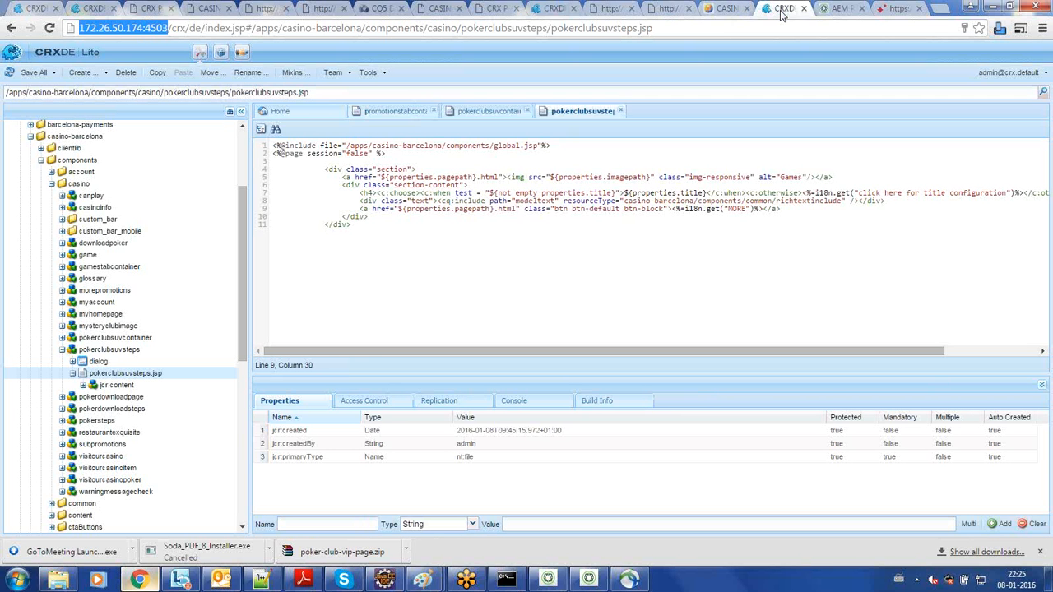
click(441, 224)
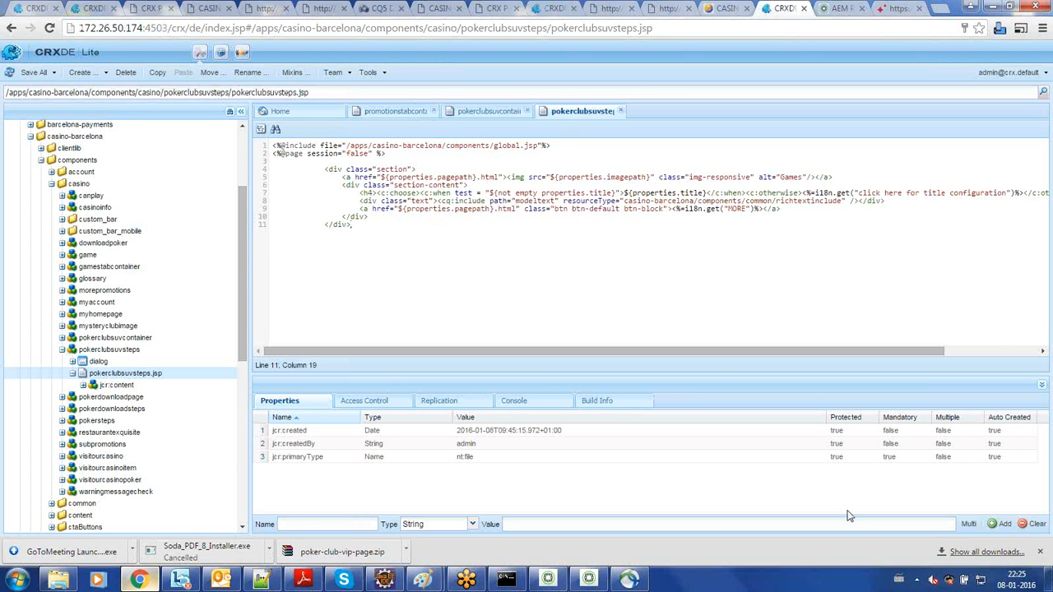
- Check the startup progress in the AEM Quickstart window and the VPN status in Cisco AnyConnect
click(918, 581)
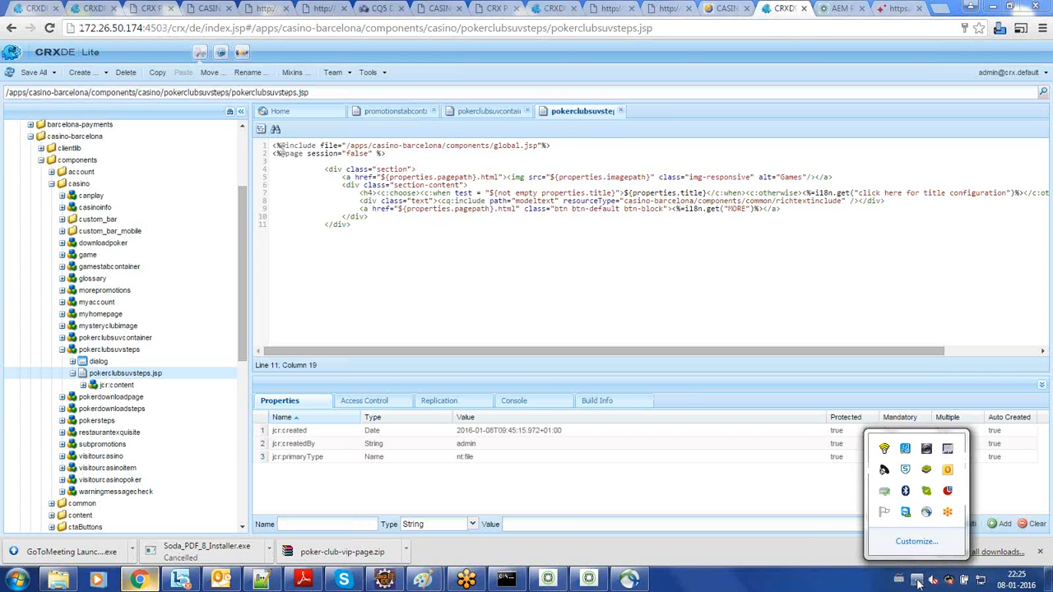
click(698, 274)
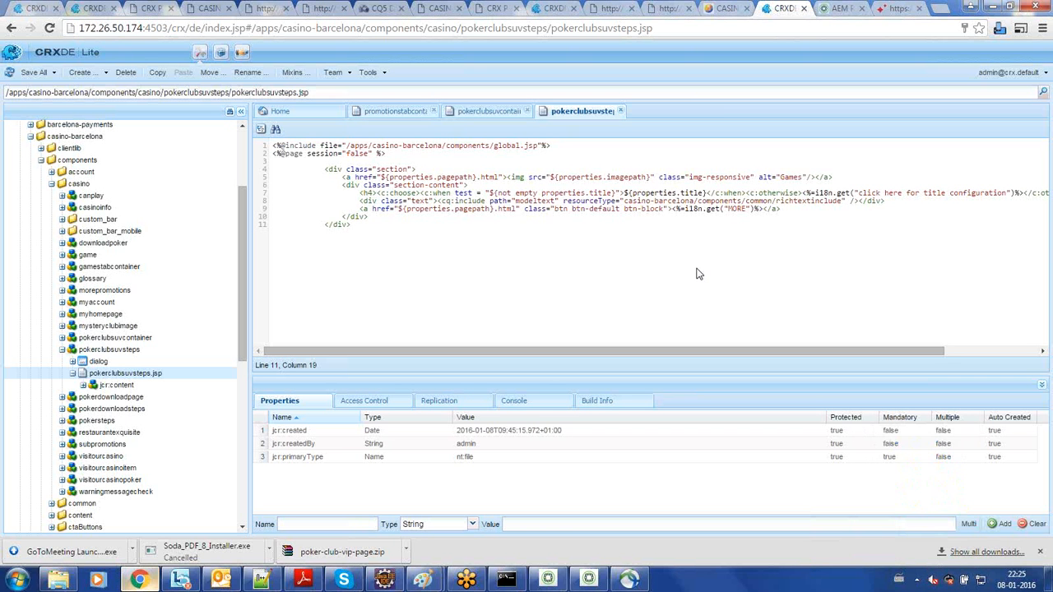
click(591, 580)
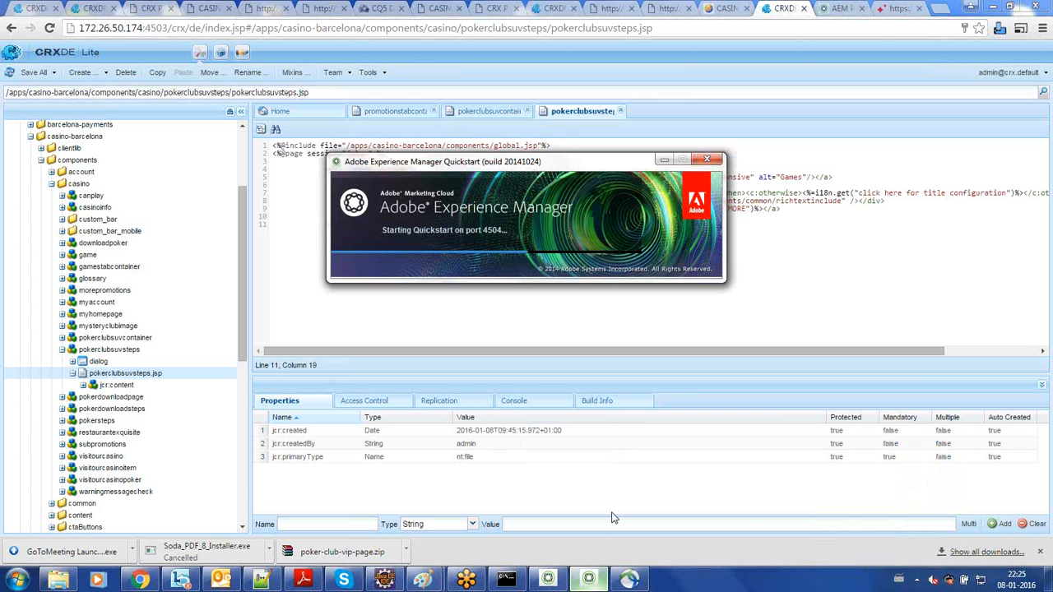
click(630, 581)
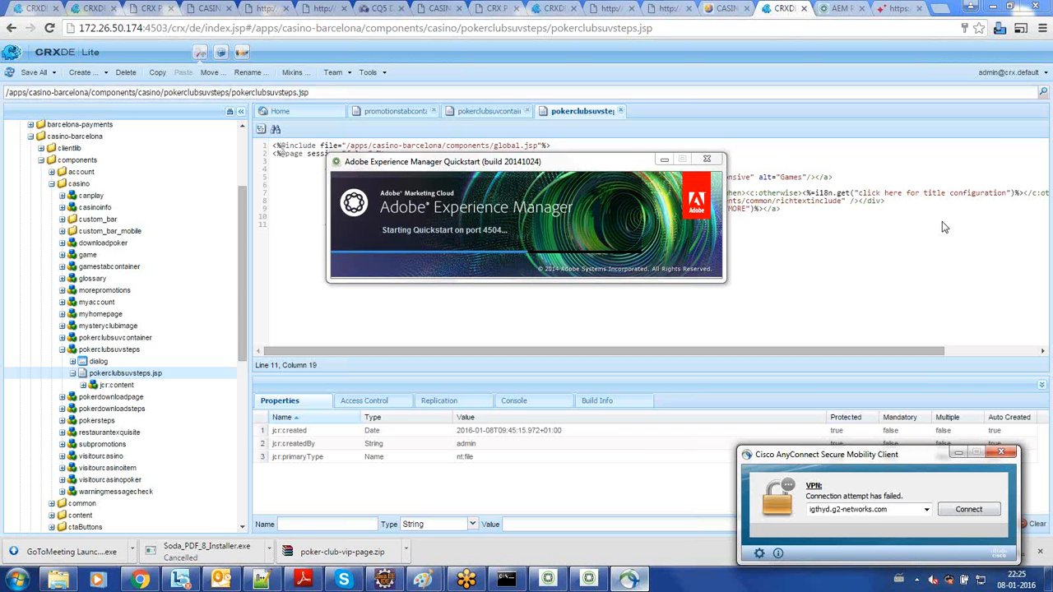
click(998, 142)
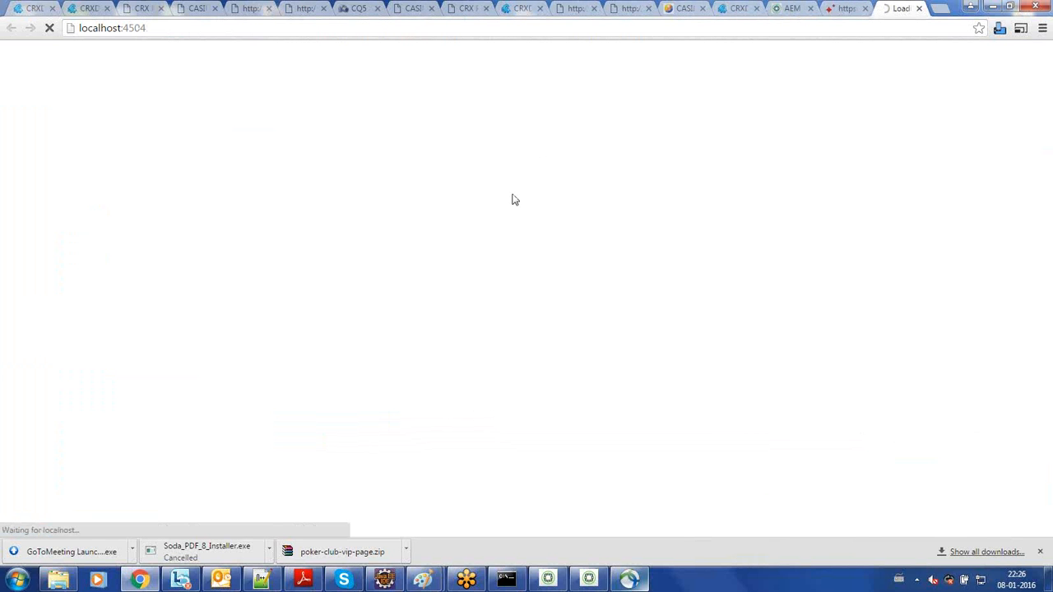
- Dismiss the location request on the localhost:4504 site and examine the content path in the page address
click(412, 30)
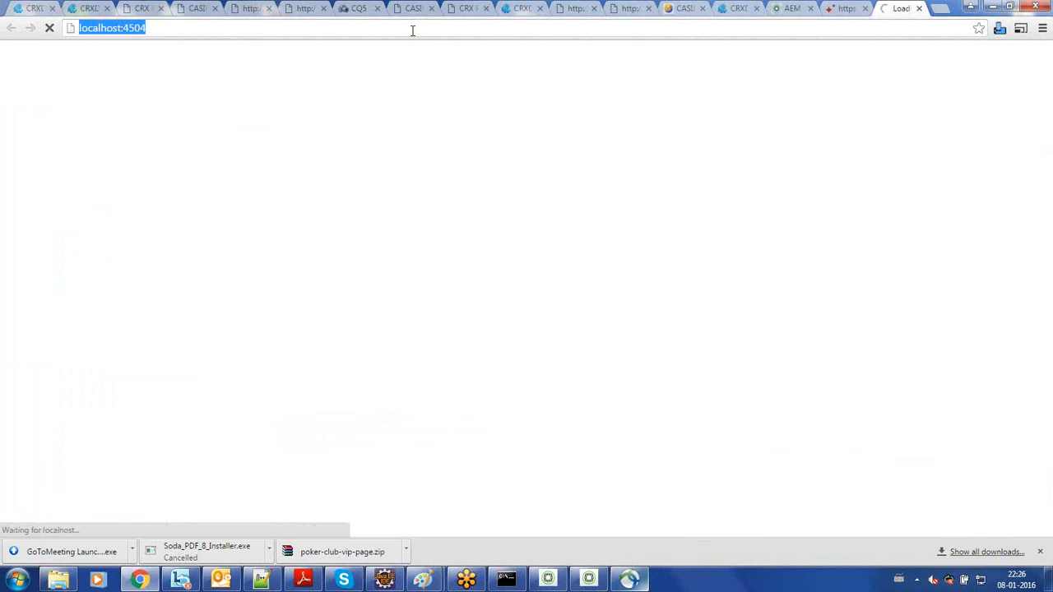
click(396, 32)
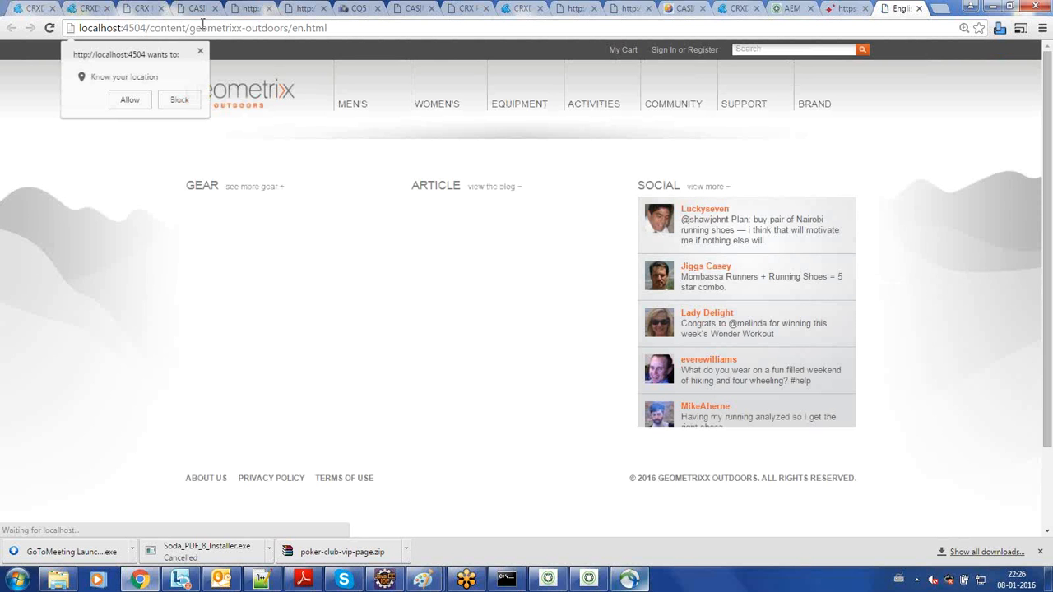
click(200, 52)
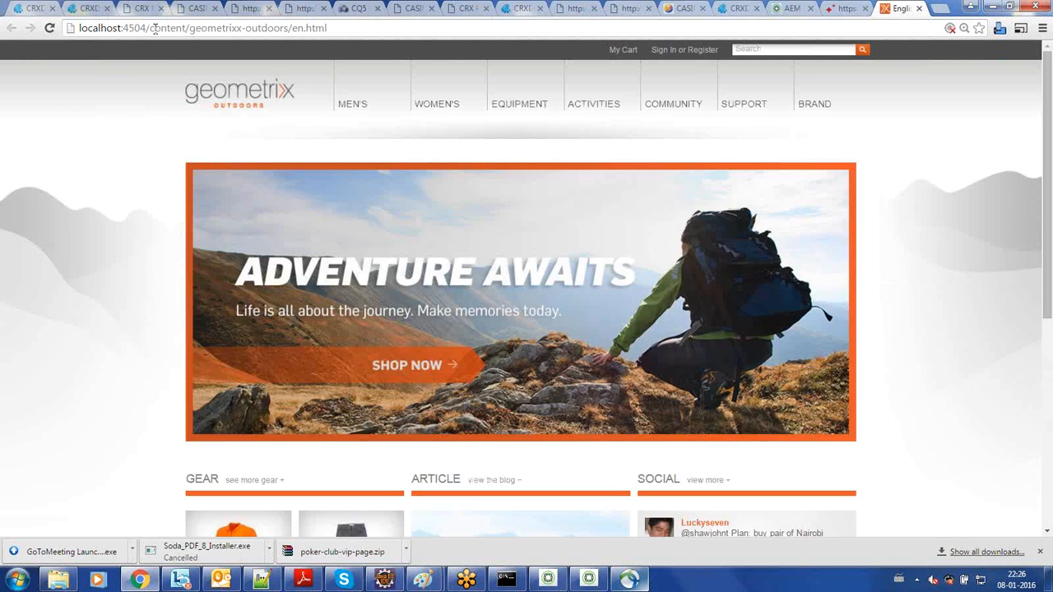
drag(151, 29, 351, 25)
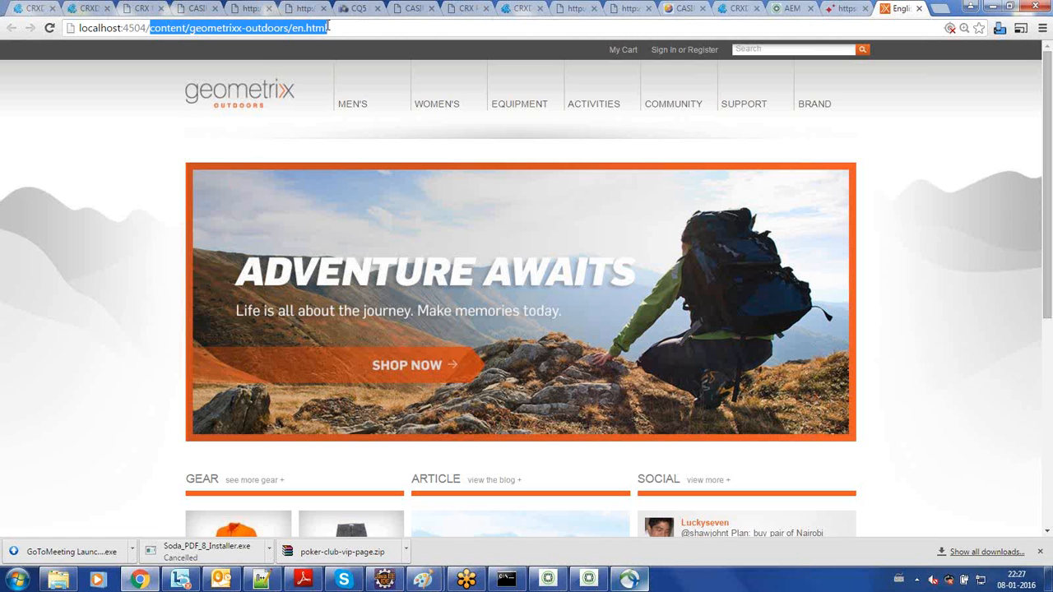
- Sign in to the Geometrixx Outdoors site as admin with the account password and save the login in Chrome
click(692, 57)
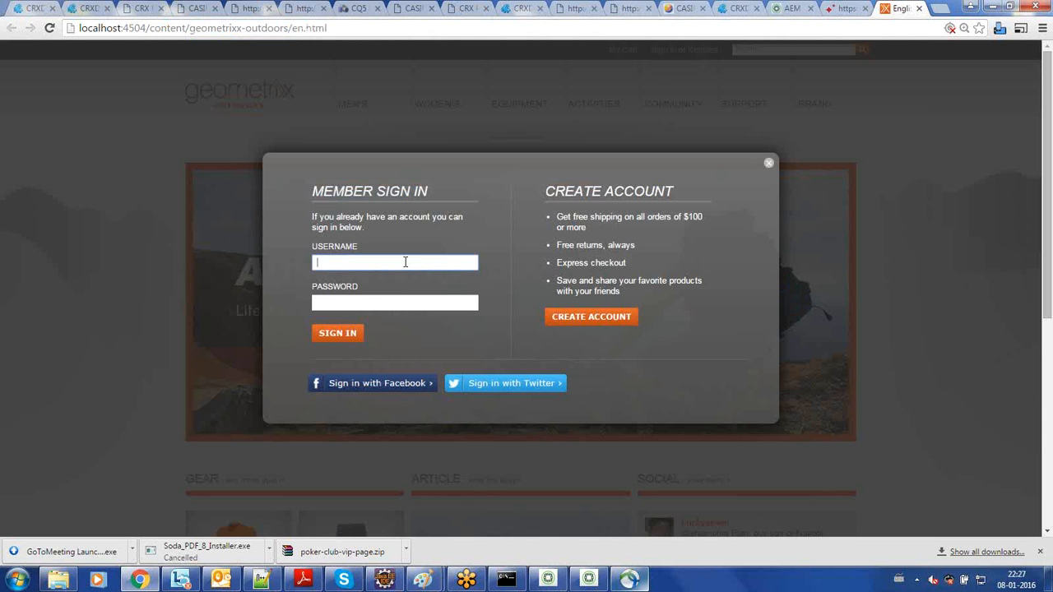
click(405, 261)
text(admin)
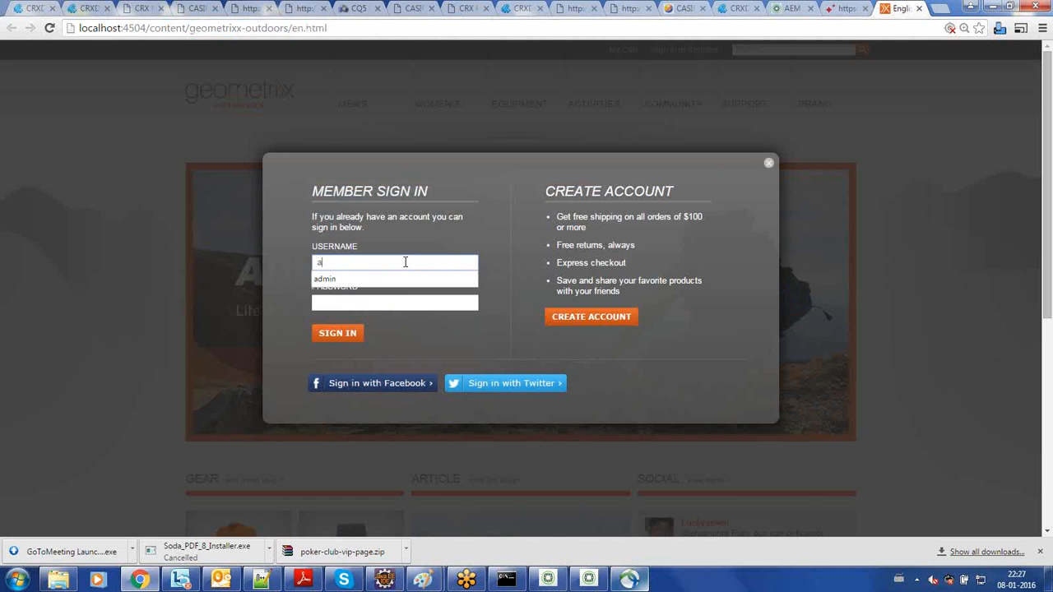
click(352, 305)
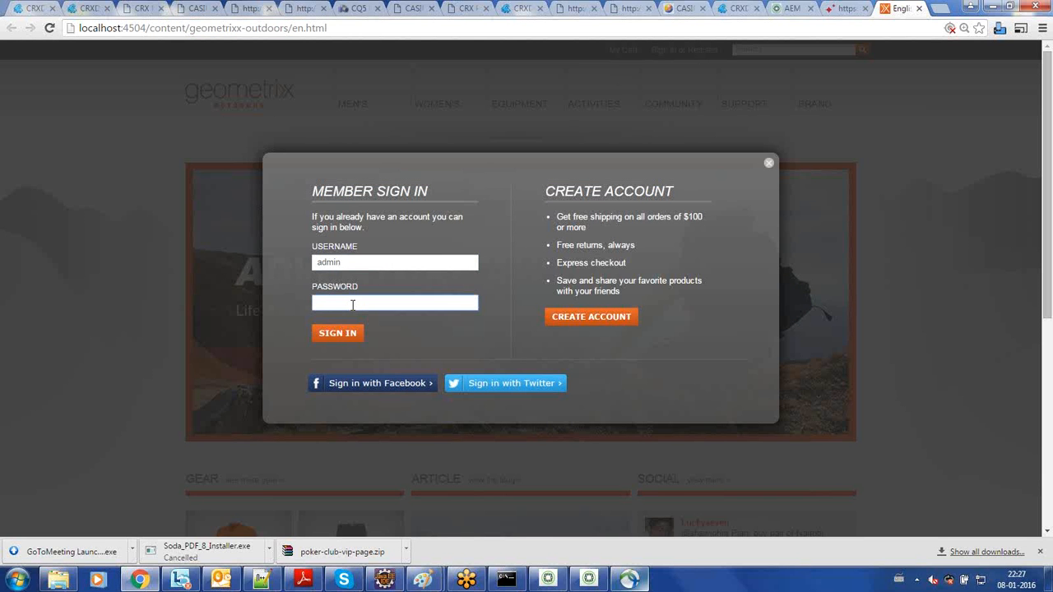
text(admin)
click(339, 334)
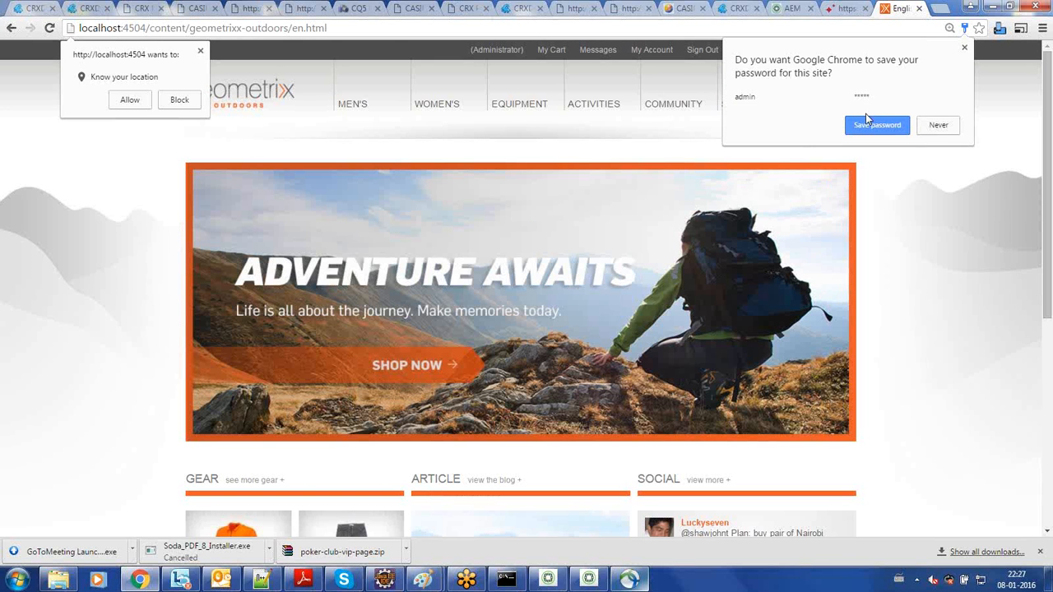
click(875, 125)
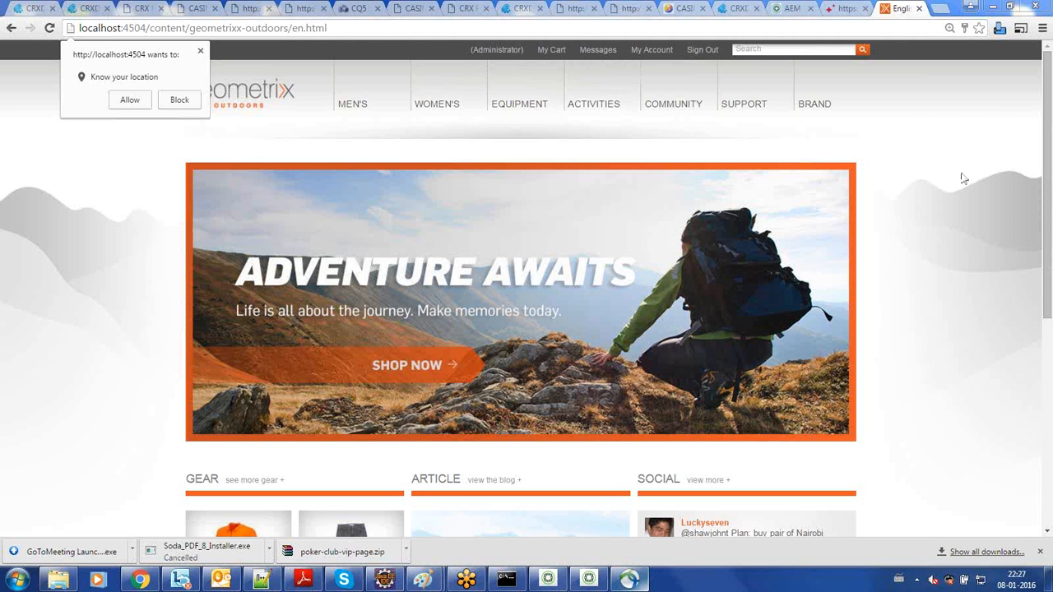
- Dismiss the location request and open the Men's page of the Geometrixx Outdoors site
click(201, 54)
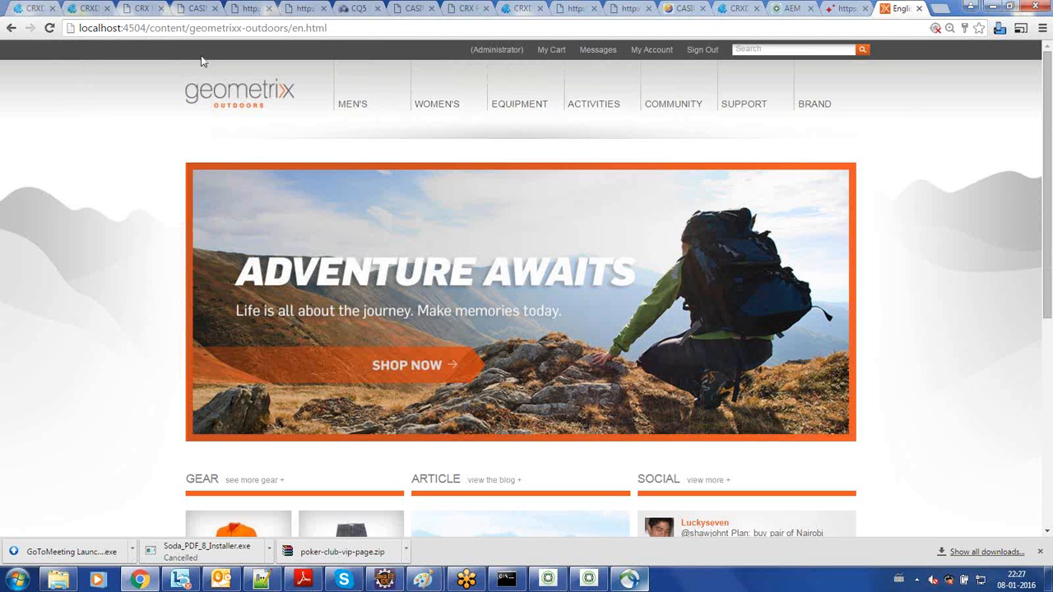
click(363, 110)
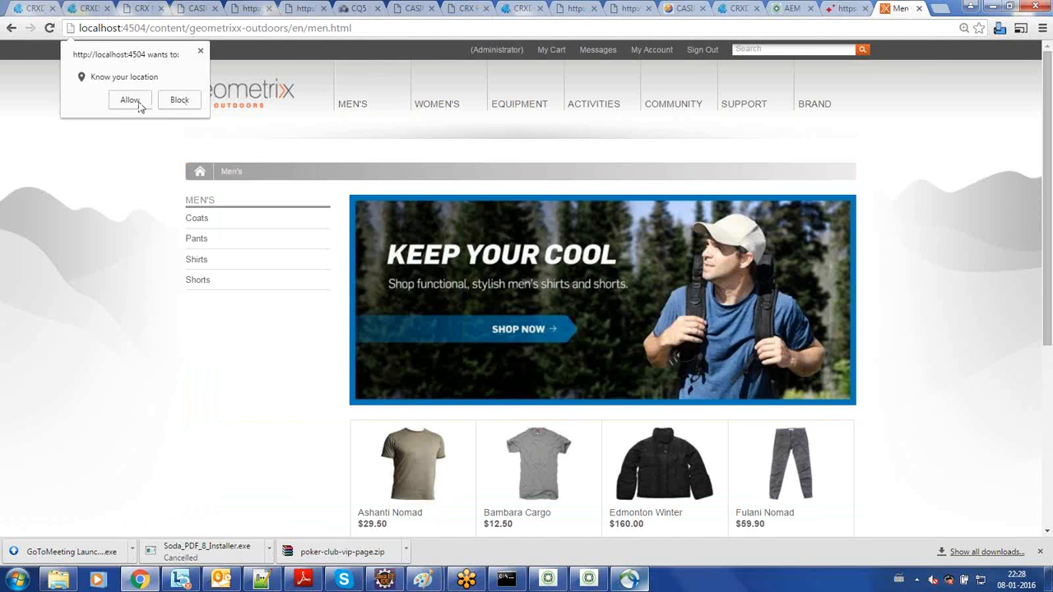
- Block the location request and open the Shirts page in the Men's section of the Geometrixx Outdoors site
click(179, 101)
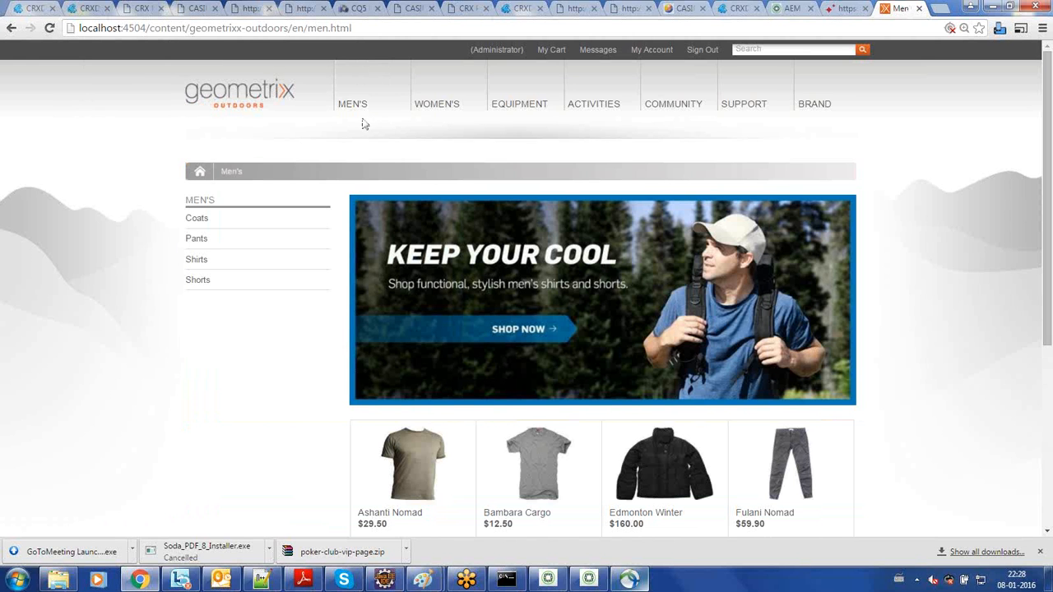
click(220, 262)
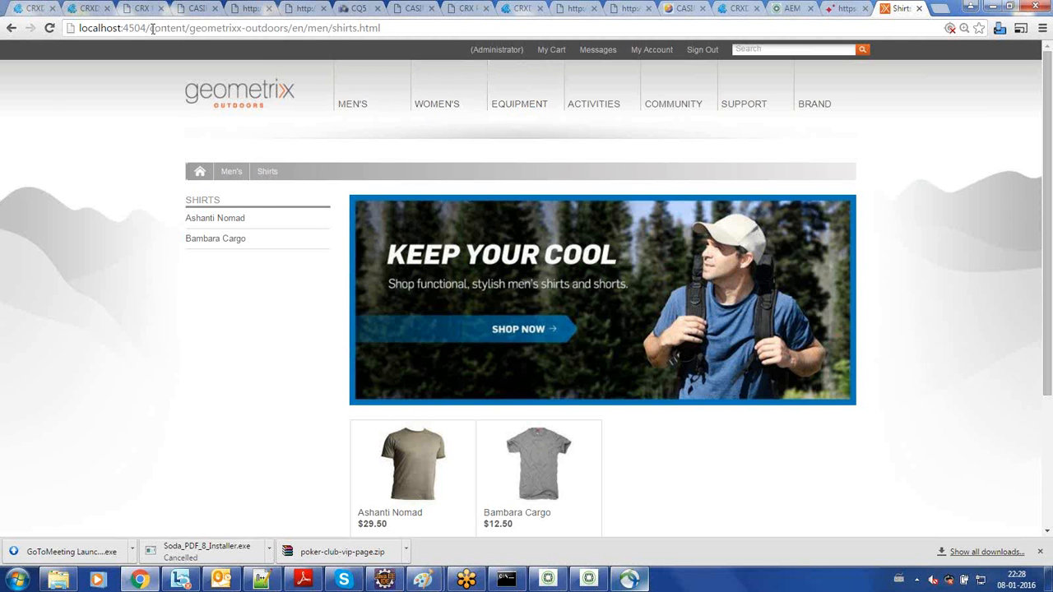
- Replace the content path in the page address and go to localhost:4504/siteadmin
drag(152, 29, 411, 21)
text(si)
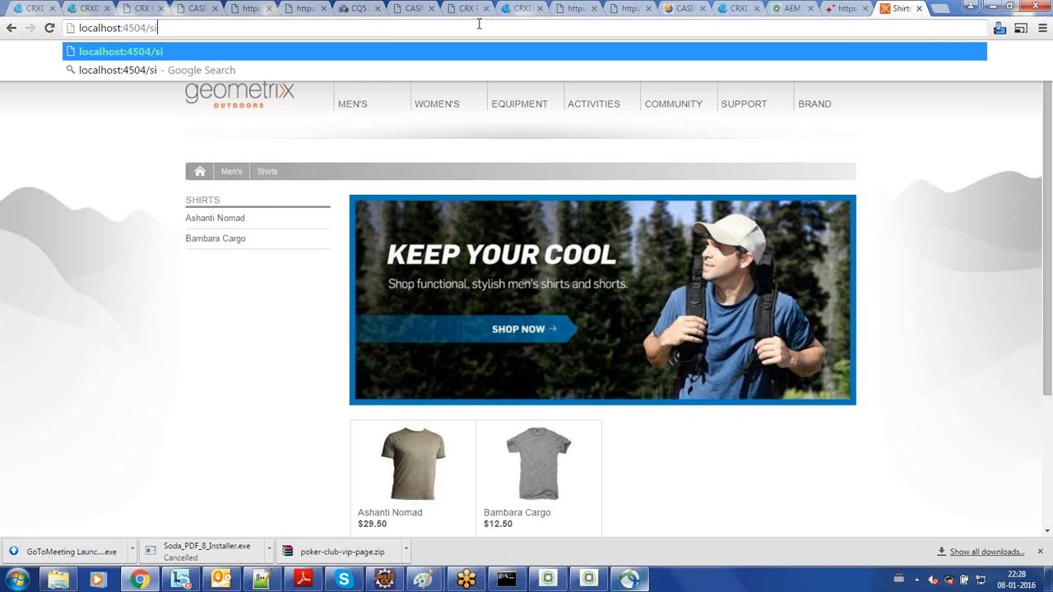
text(teadmin)
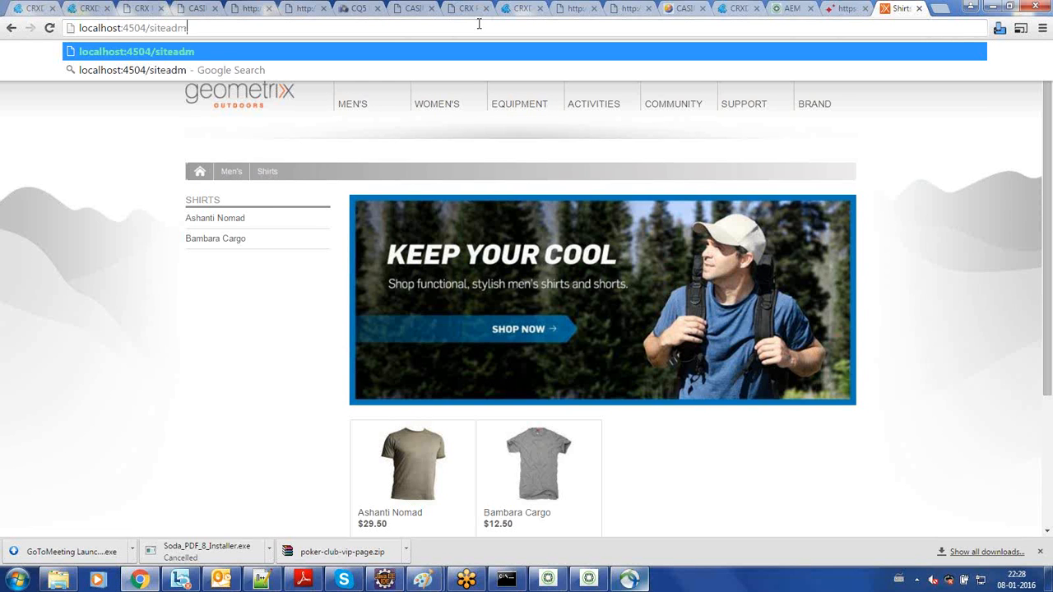
key(Return)
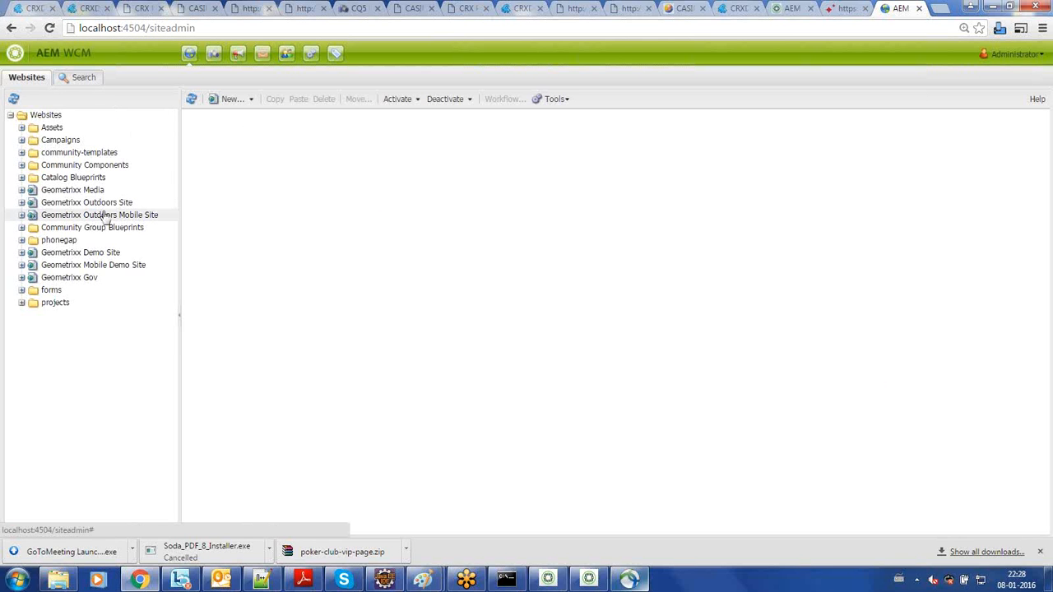
- Expand the English branch of the Geometrixx Demo Site and open its Toolbar page in the editor
click(104, 255)
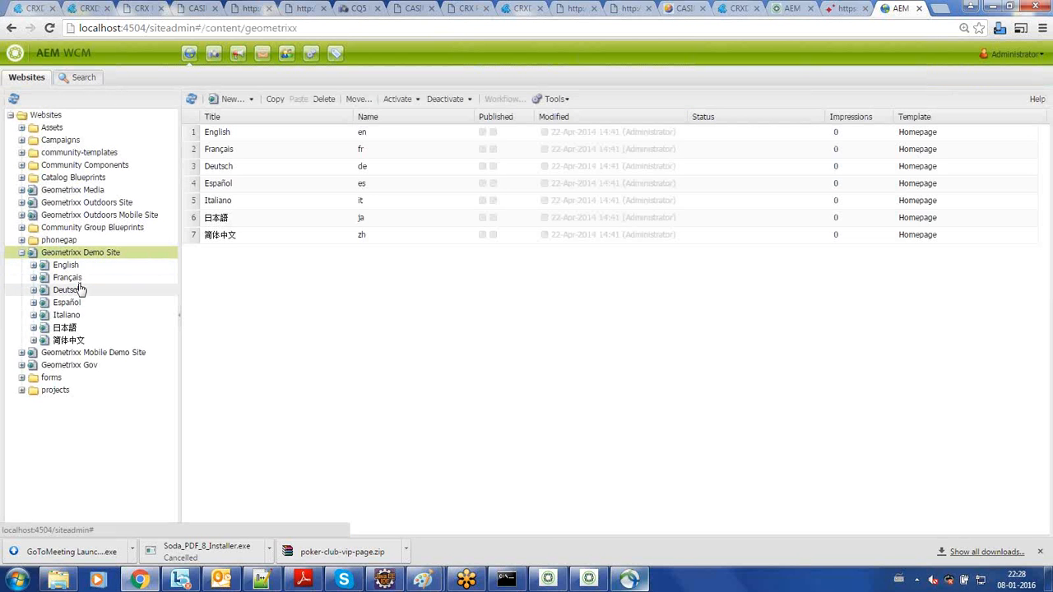
click(97, 267)
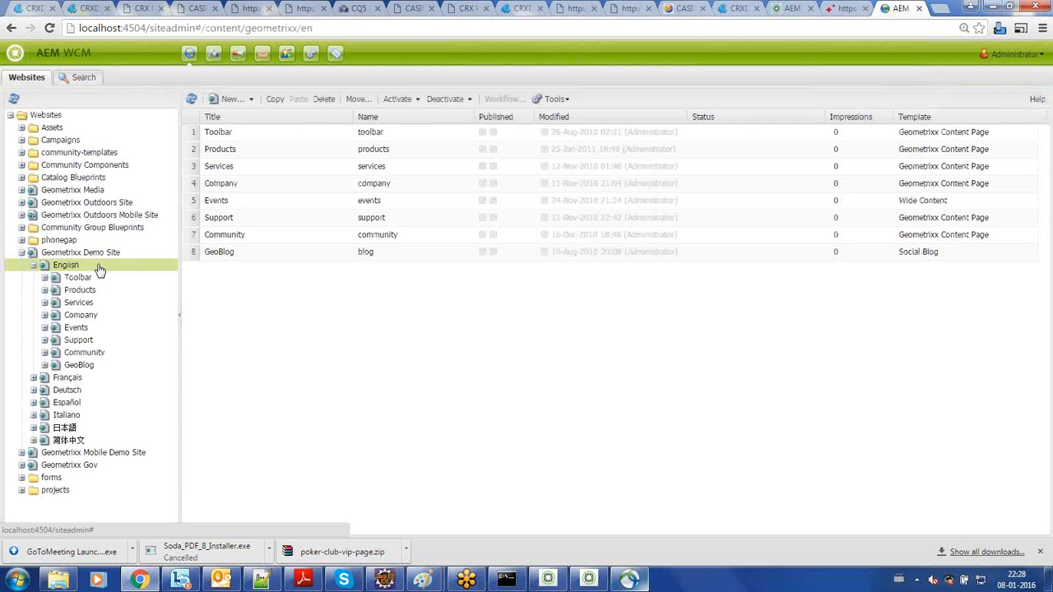
double_click(96, 281)
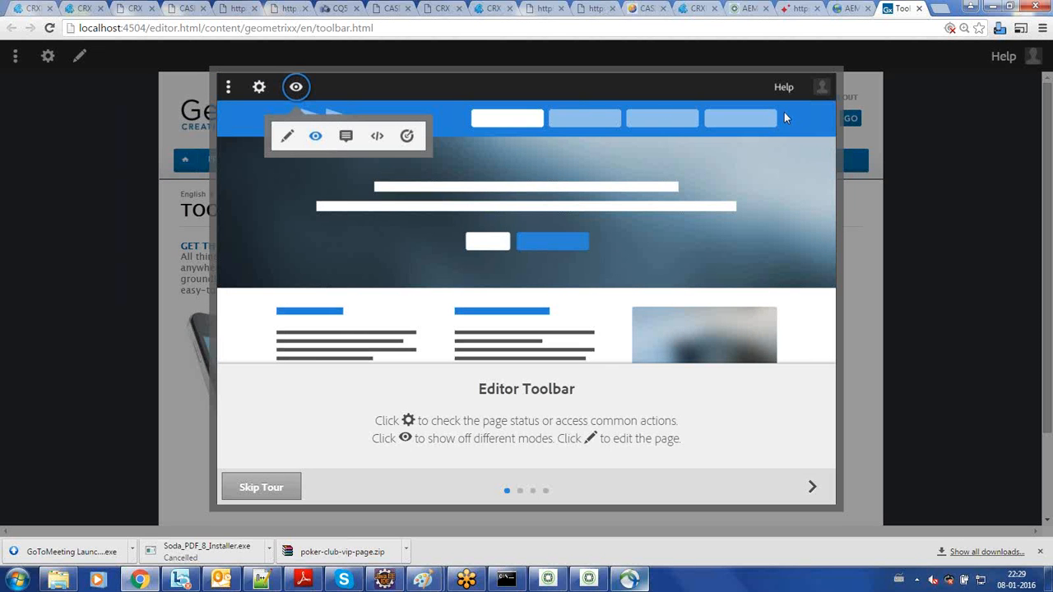
- Remove /editor.html from the page address to load the Toolbar page directly, and go to the Geometrixx English home page
drag(204, 31, 146, 27)
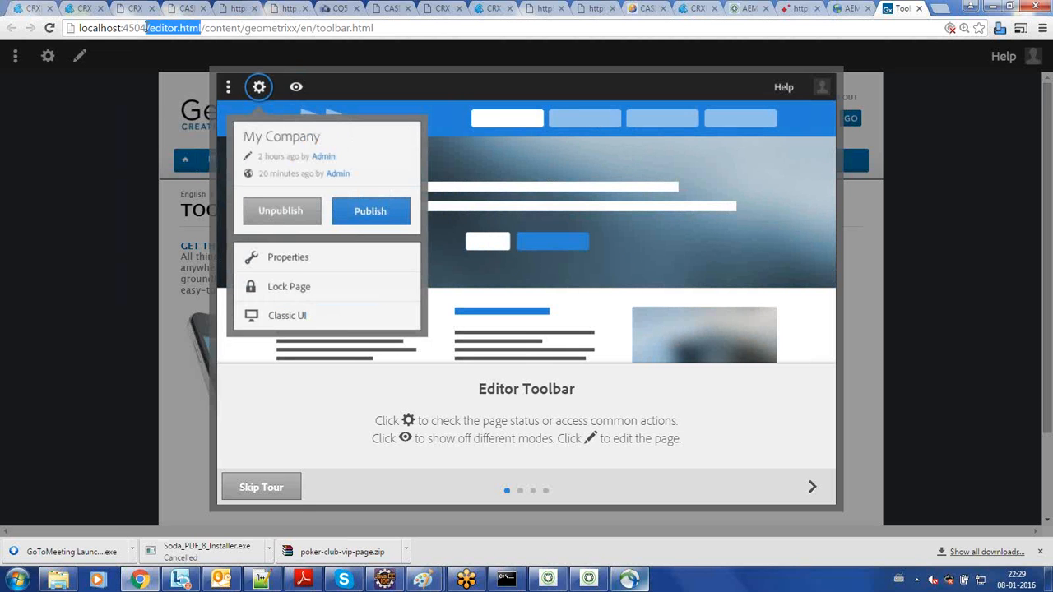
key(BackSpace)
key(Return)
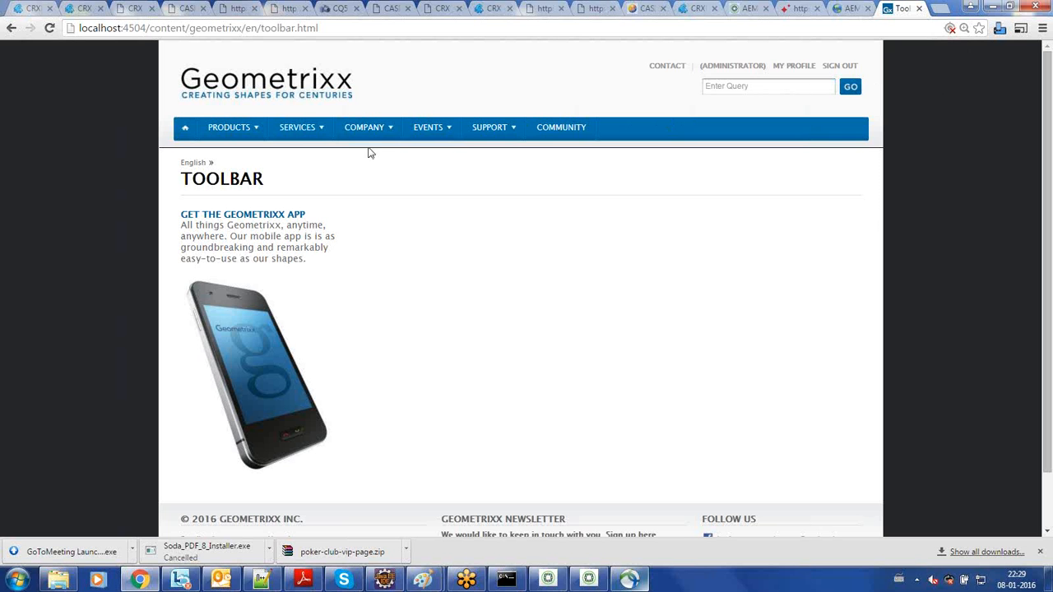
click(262, 88)
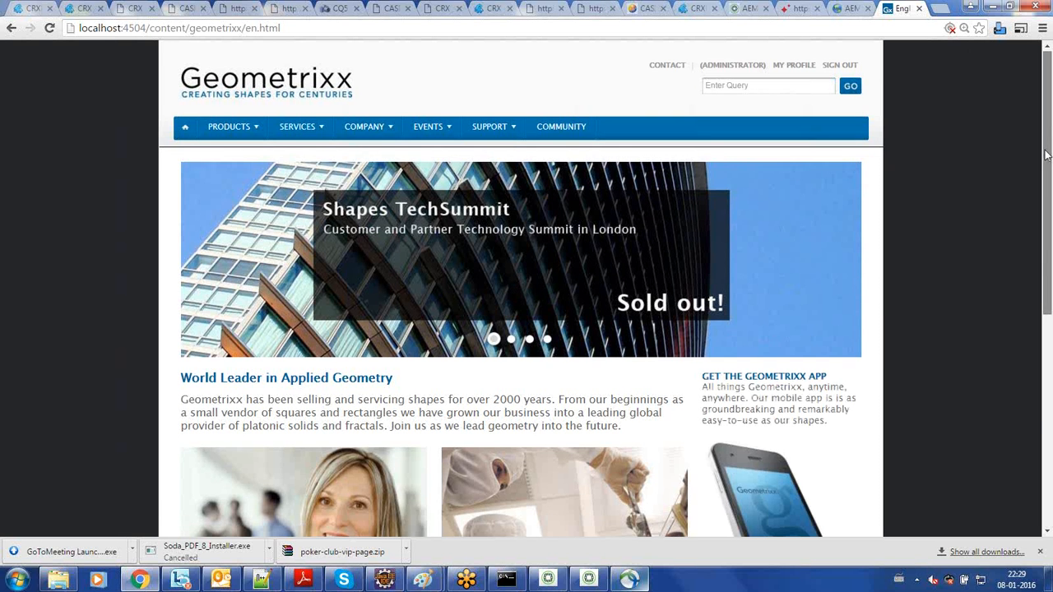
drag(1048, 151, 1045, 42)
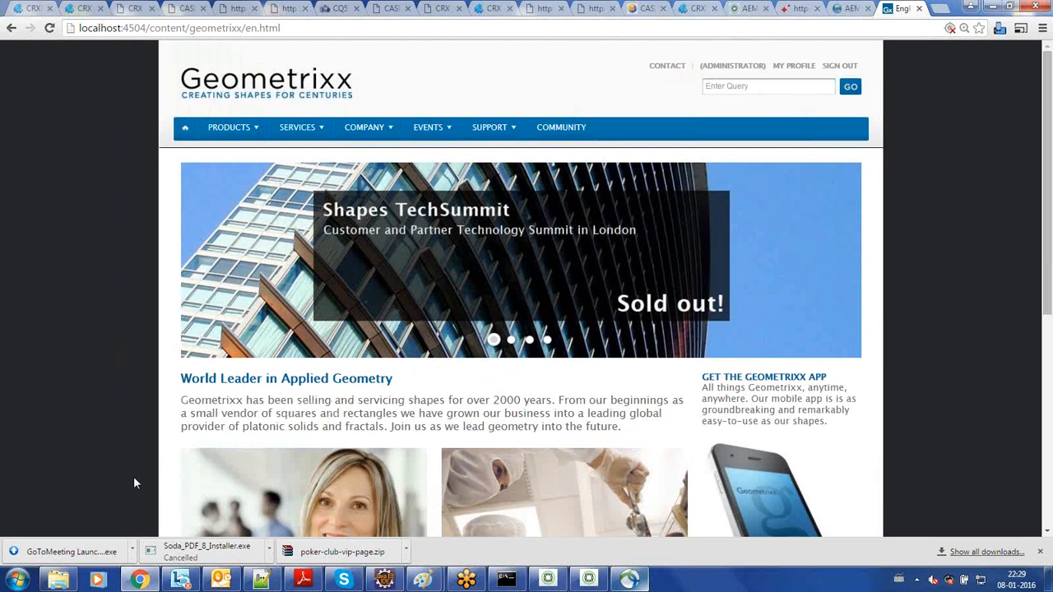
- Switch to Windows Explorer, point out the aem610-publish-p4504 jar in the publish folder, and try to open license.properties
click(67, 583)
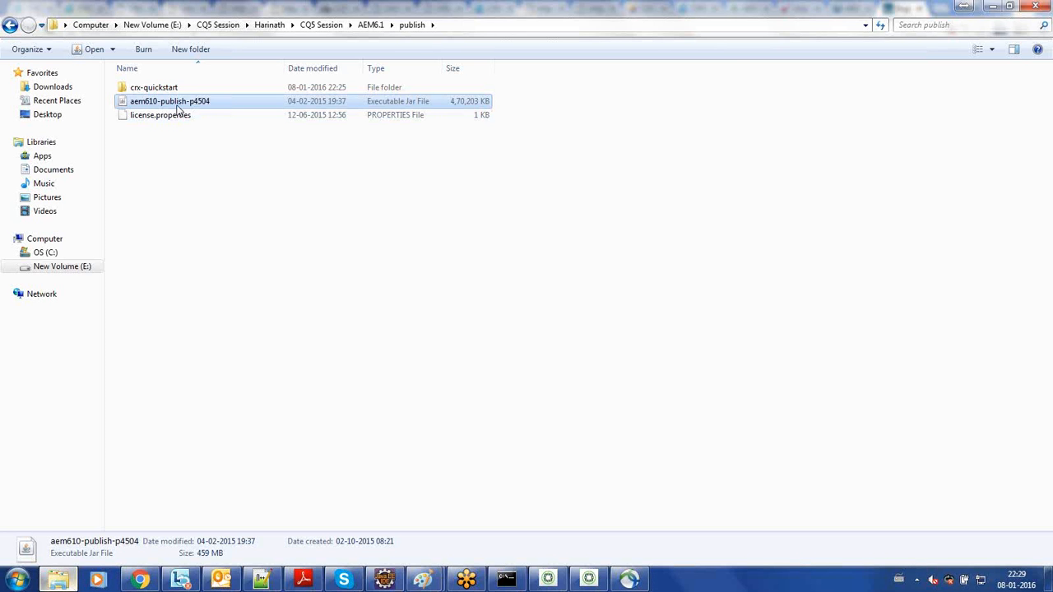
click(188, 190)
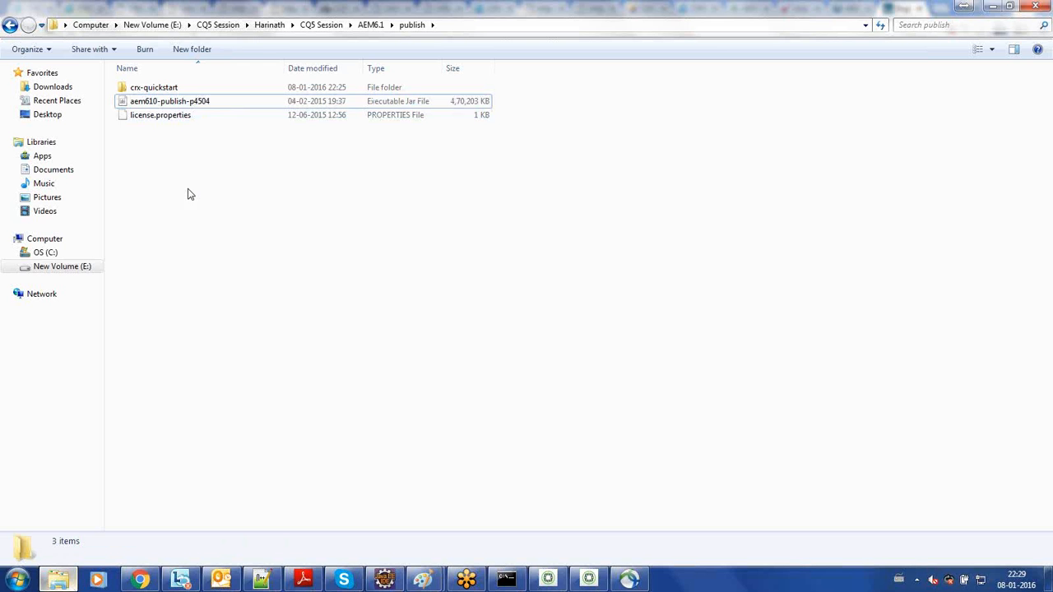
click(179, 104)
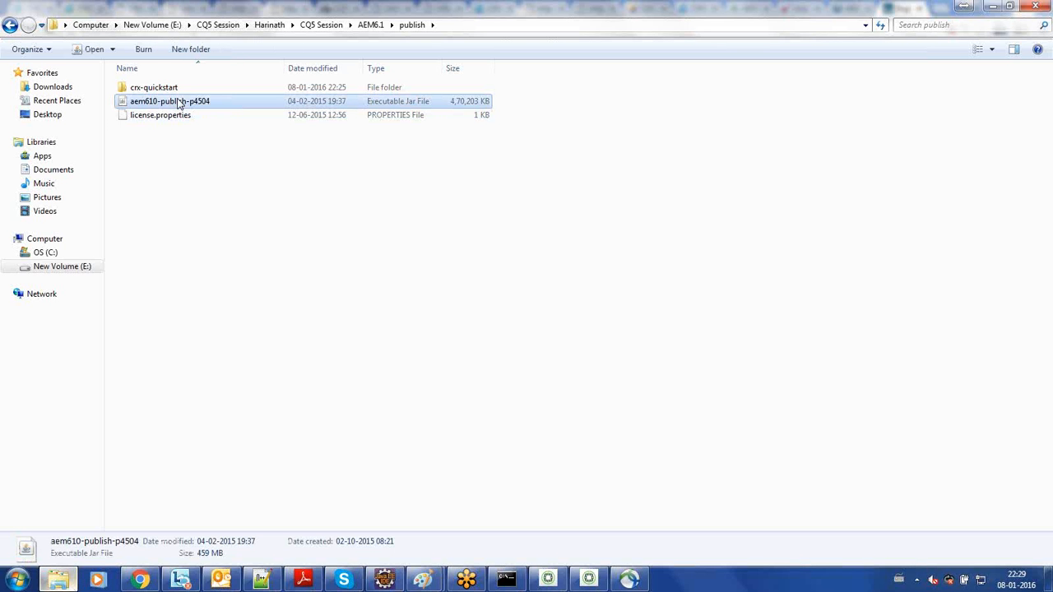
click(175, 120)
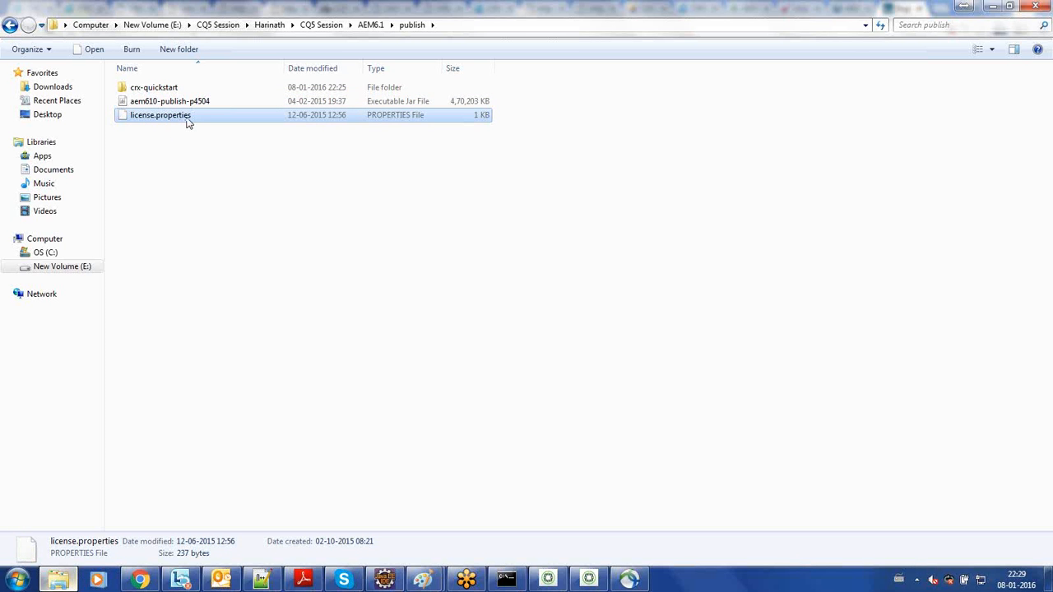
double_click(188, 119)
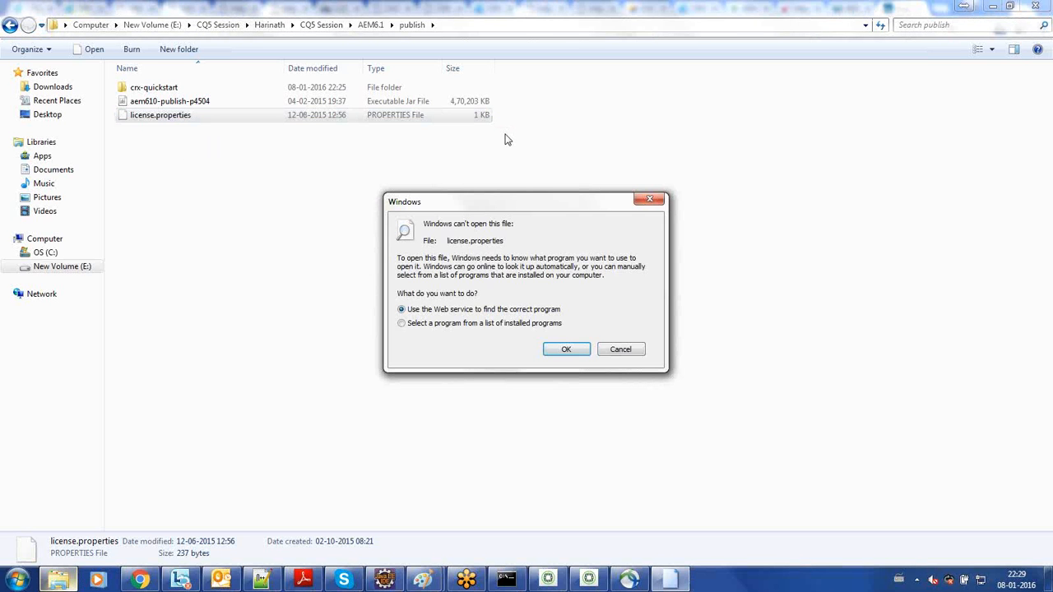
click(647, 199)
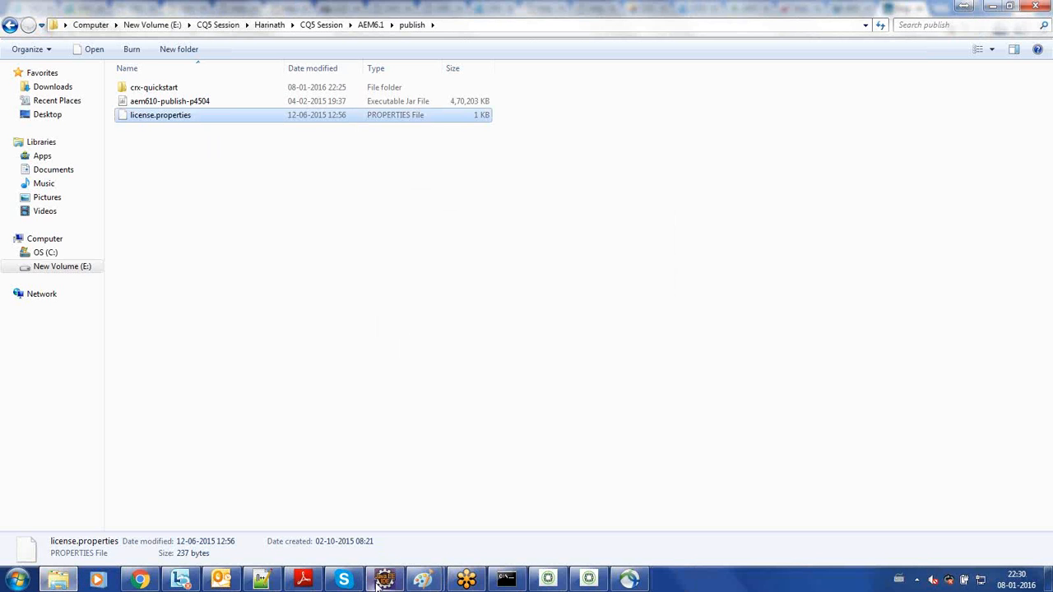
- Switch to Notepad++, reload the hosts file, and highlight the product, customer, version and download ID lines in license.properties
click(262, 580)
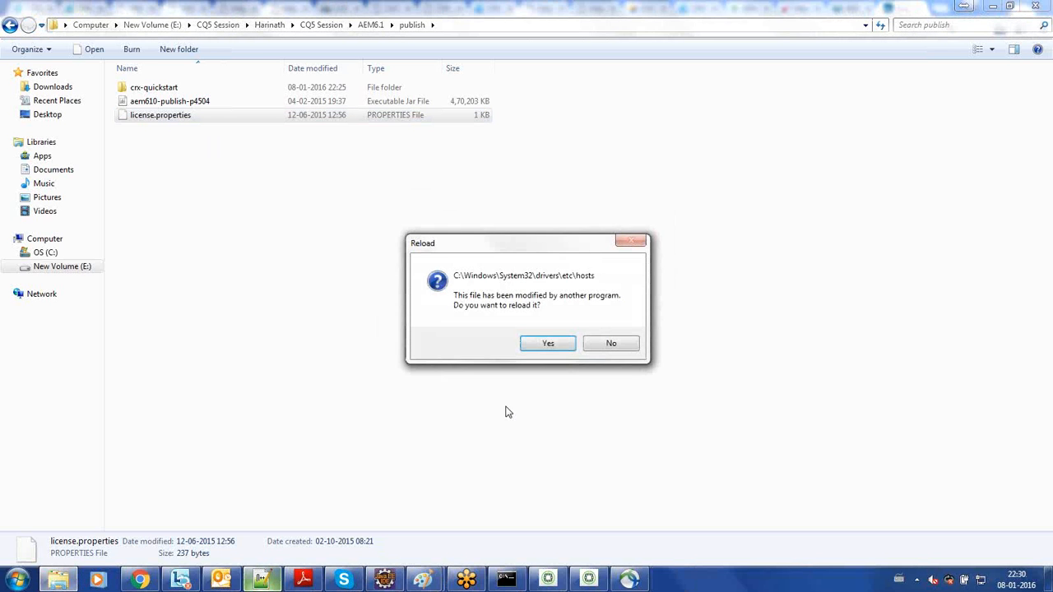
click(546, 343)
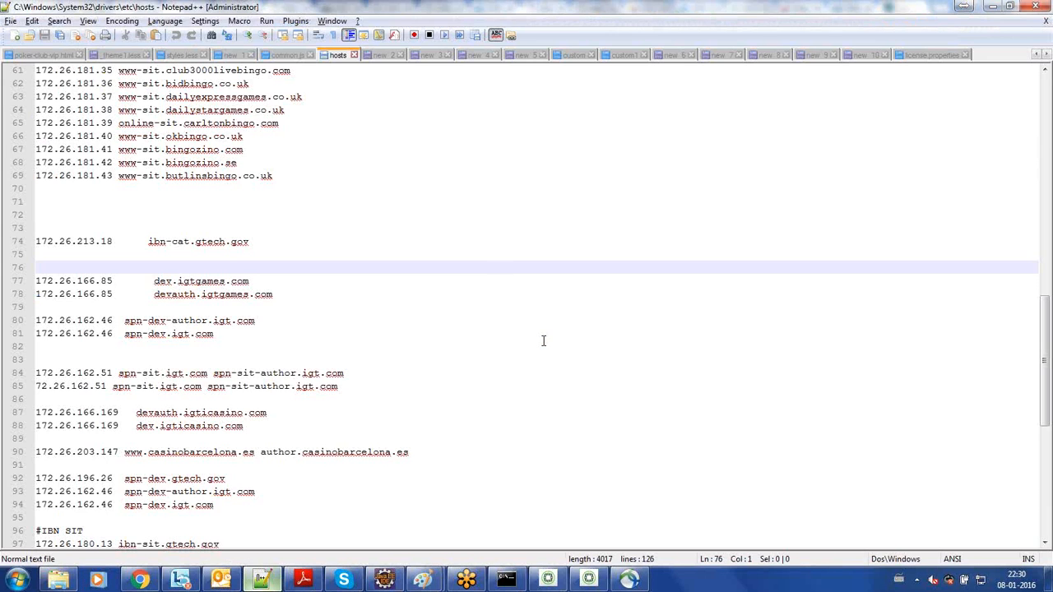
click(925, 58)
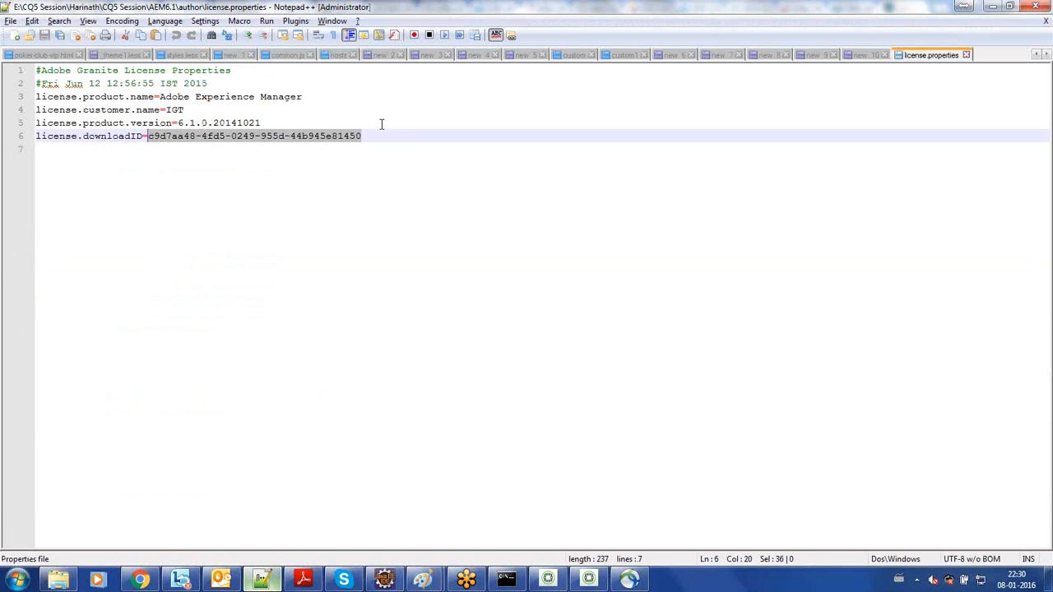
click(368, 136)
drag(368, 136, 37, 97)
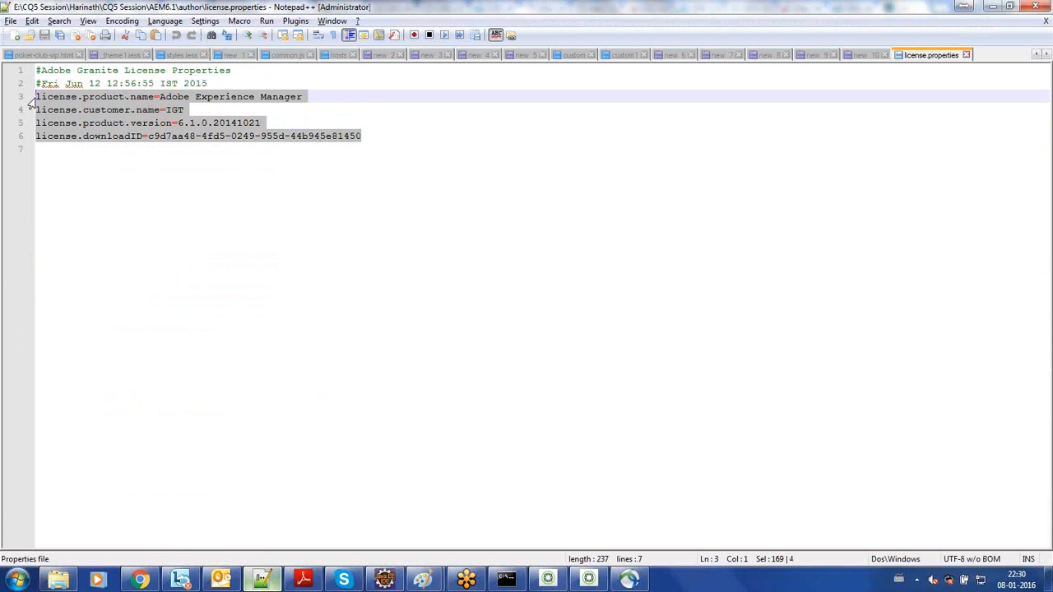
- Return to the publish folder in Windows Explorer and look inside the app folder of crx-quickstart
click(143, 581)
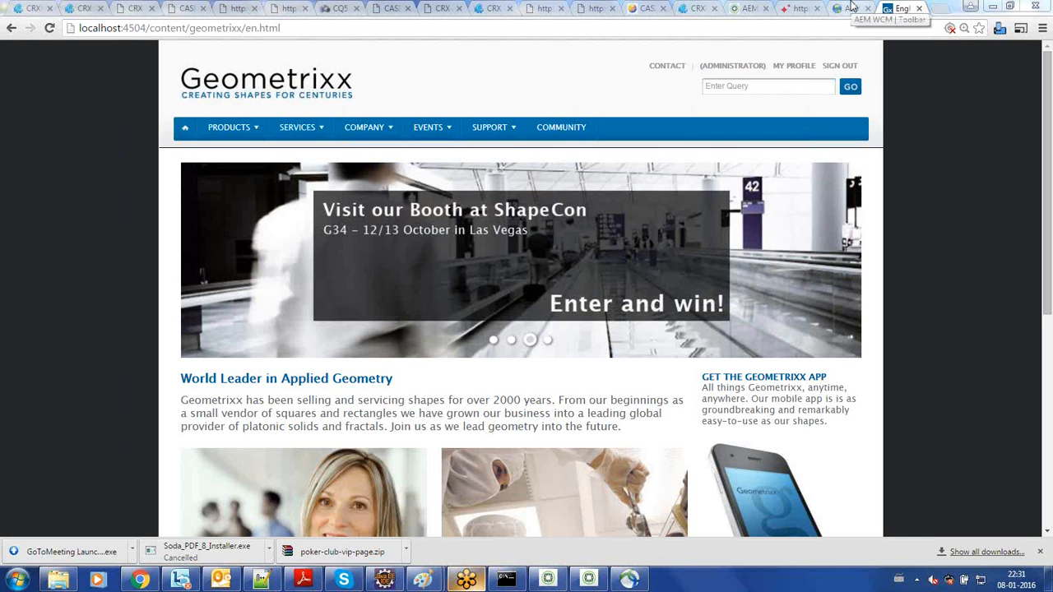
click(58, 581)
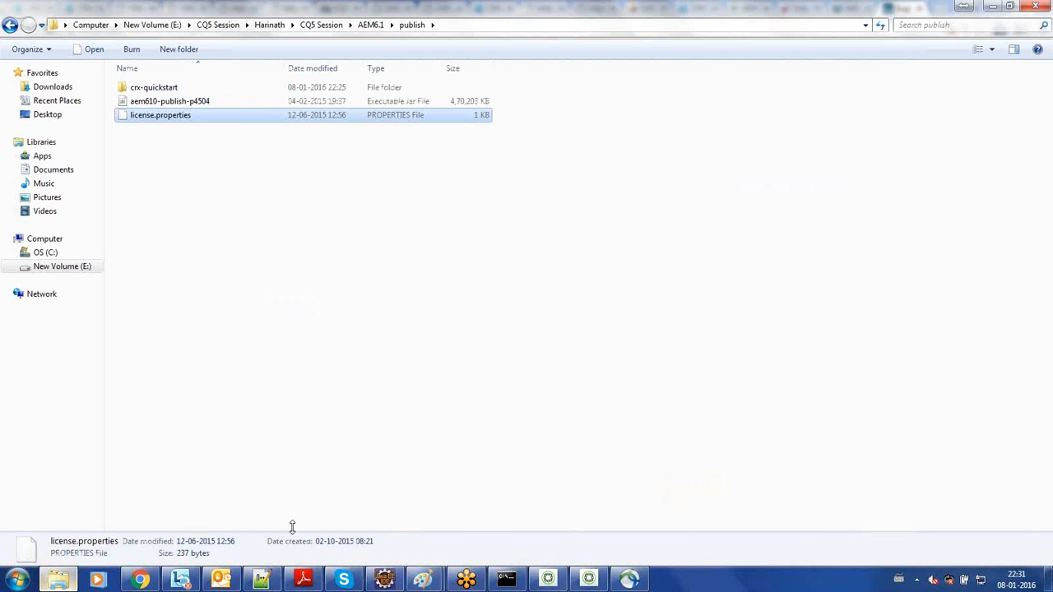
click(530, 273)
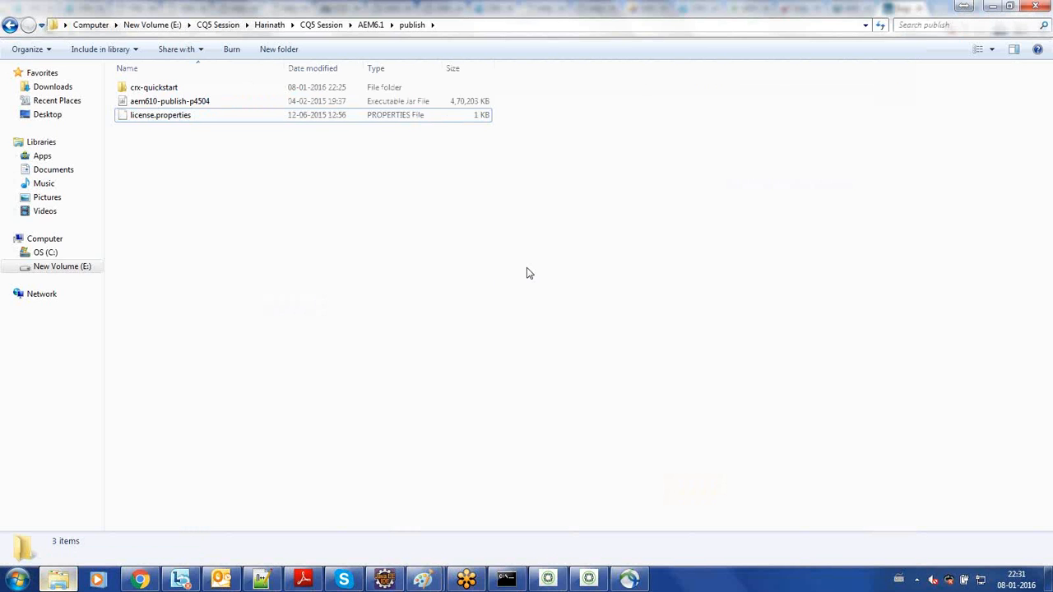
click(209, 88)
double_click(209, 88)
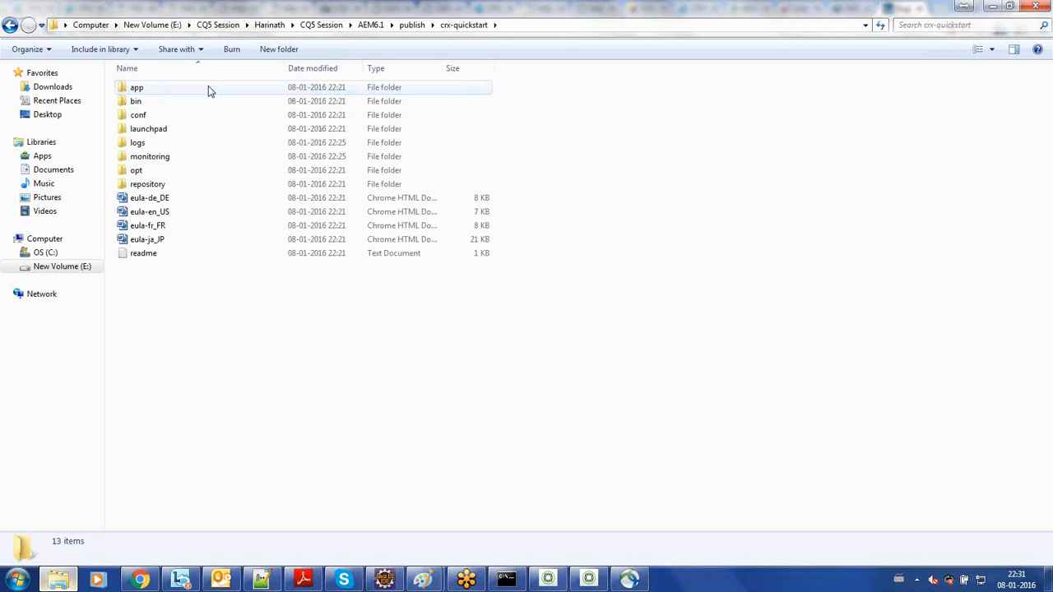
double_click(208, 87)
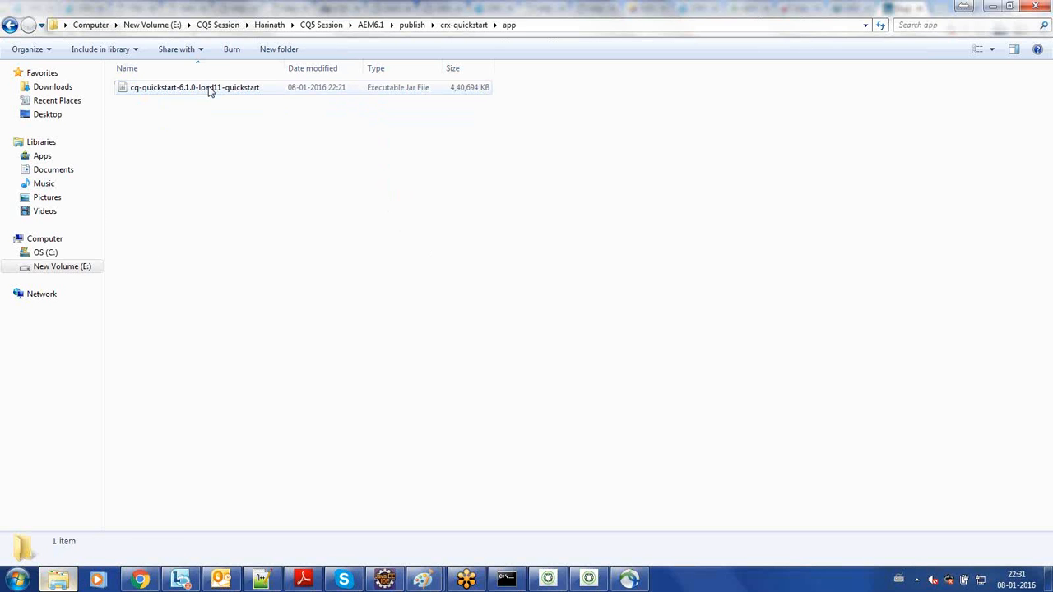
- Look inside the bin folder of crx-quickstart and select the start batch file
key(BackSpace)
key(Down)
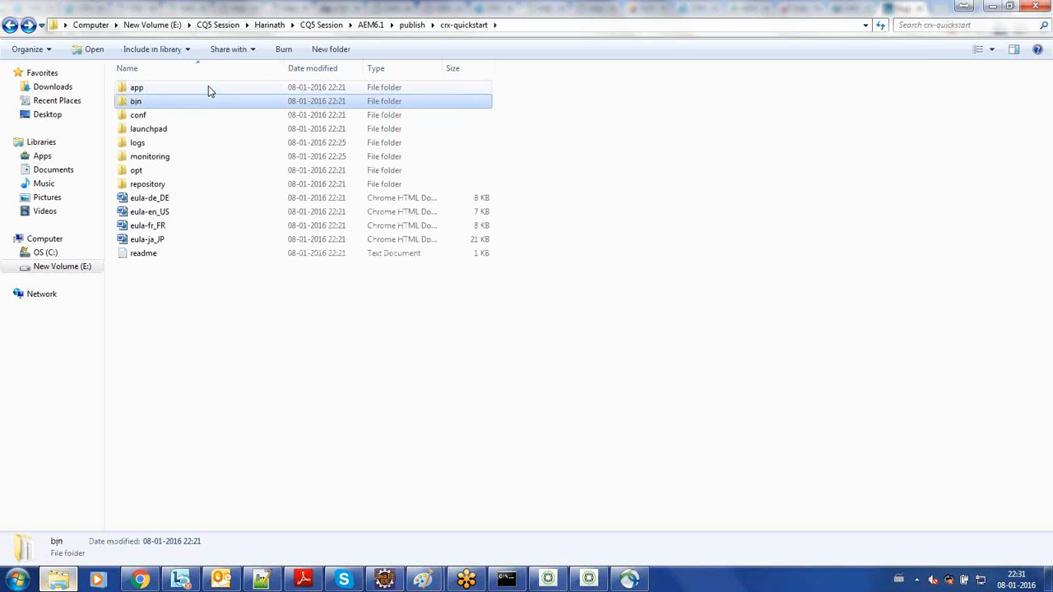
key(Return)
key(Down)
key(Down)
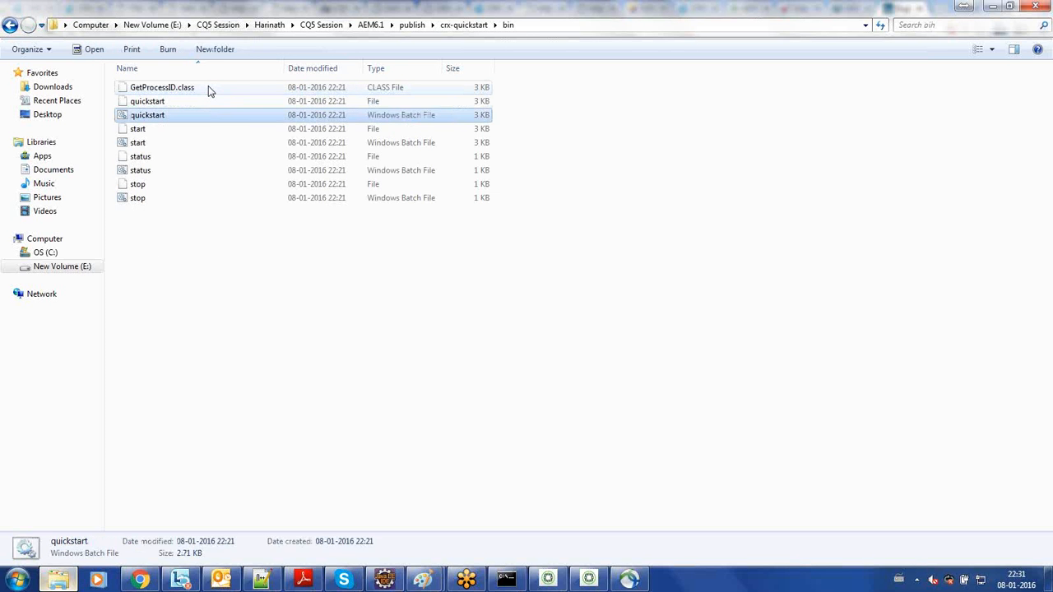
key(Down)
key(Down)
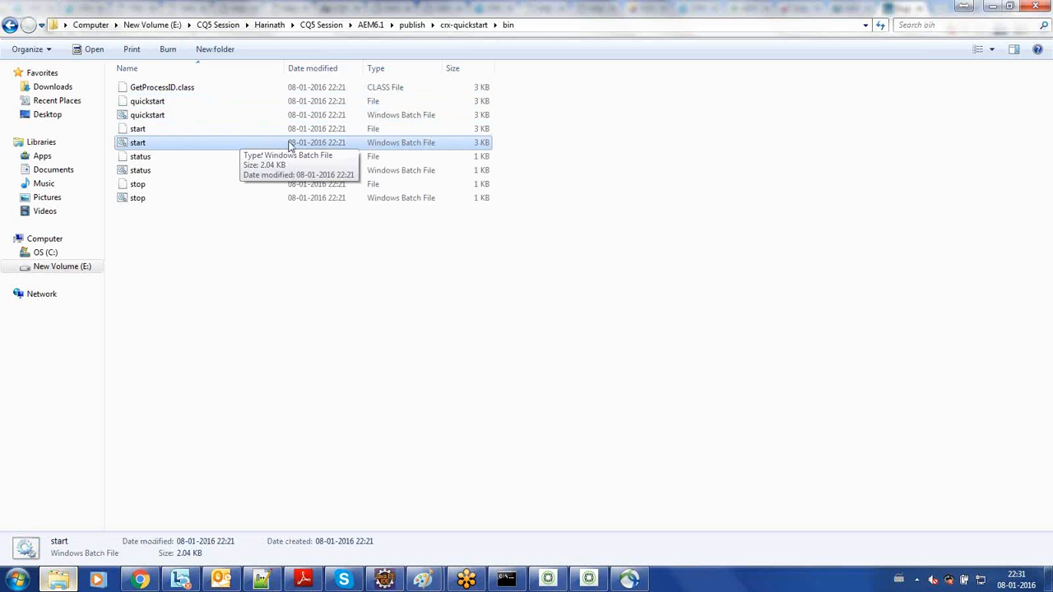
- Look at sling.properties and quickstart.properties in the conf folder of crx-quickstart, and return to the parent folder
click(446, 26)
double_click(193, 116)
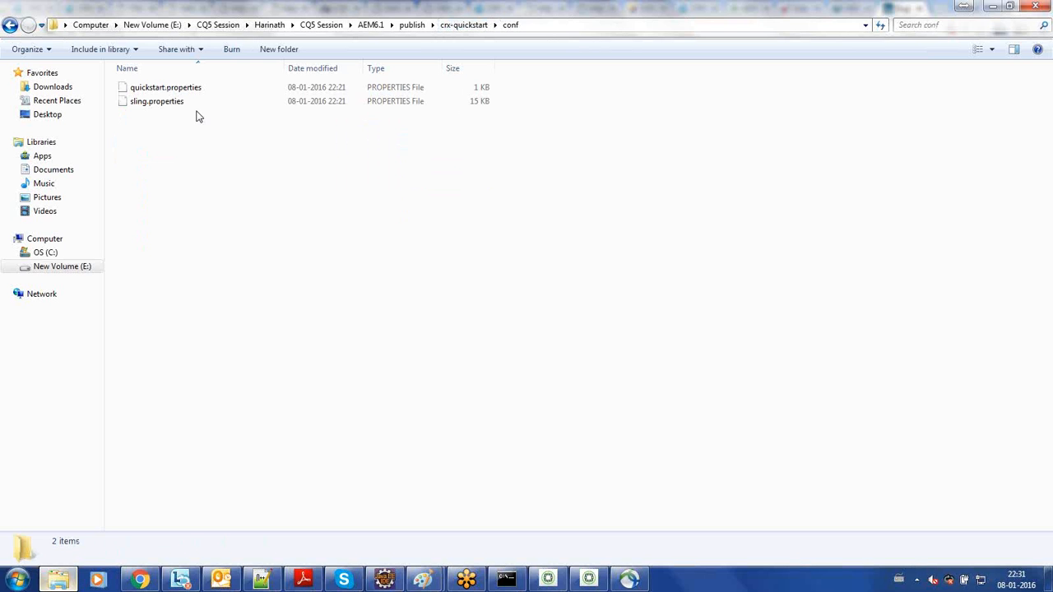
click(209, 101)
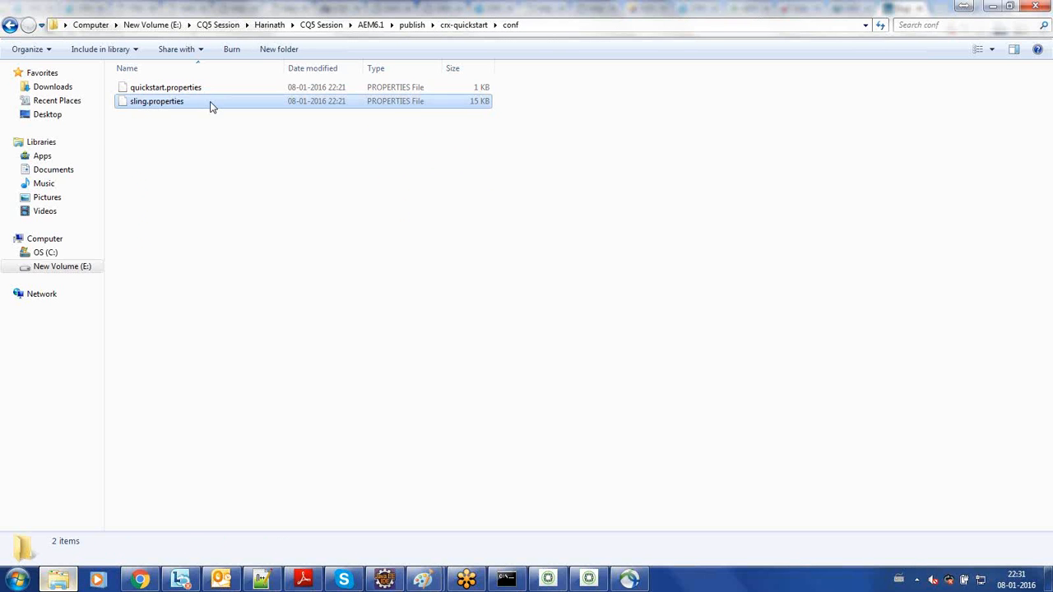
click(222, 92)
key(BackSpace)
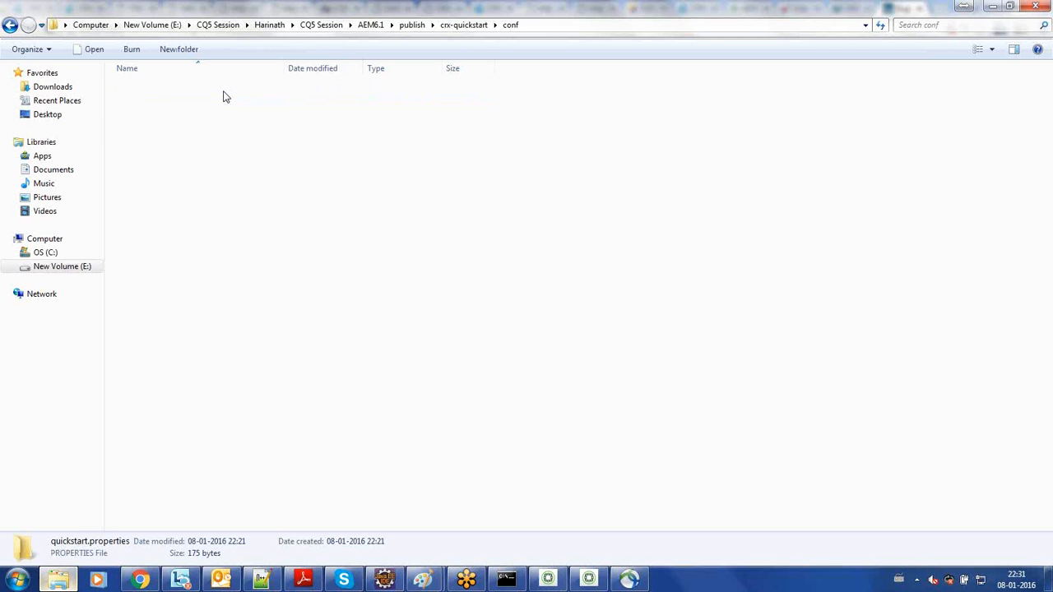
- Go up to the publish folder, review the crx-quickstart contents once more, and return to the publish folder
click(411, 25)
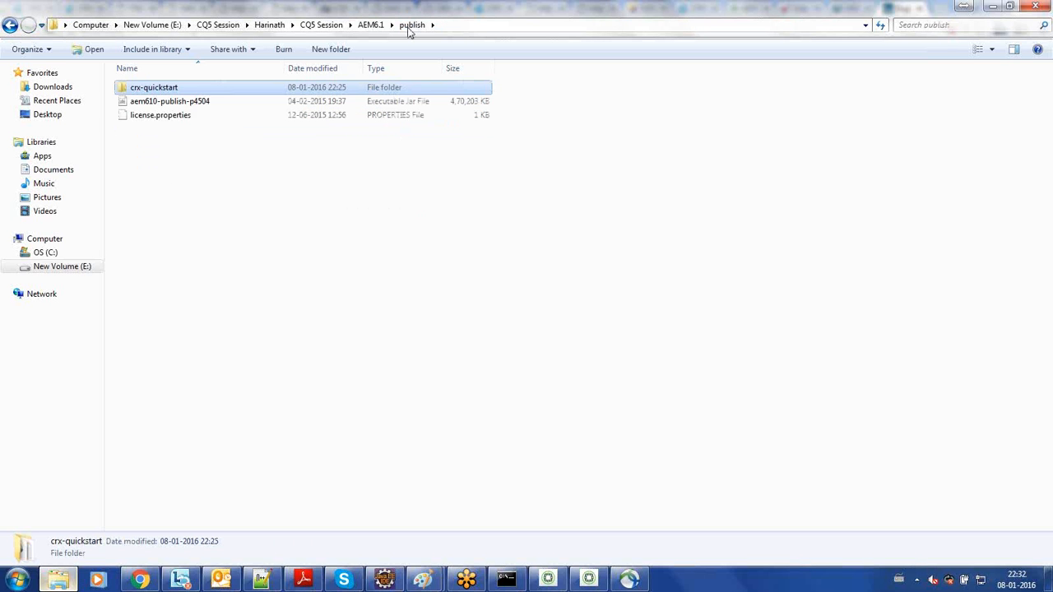
double_click(223, 90)
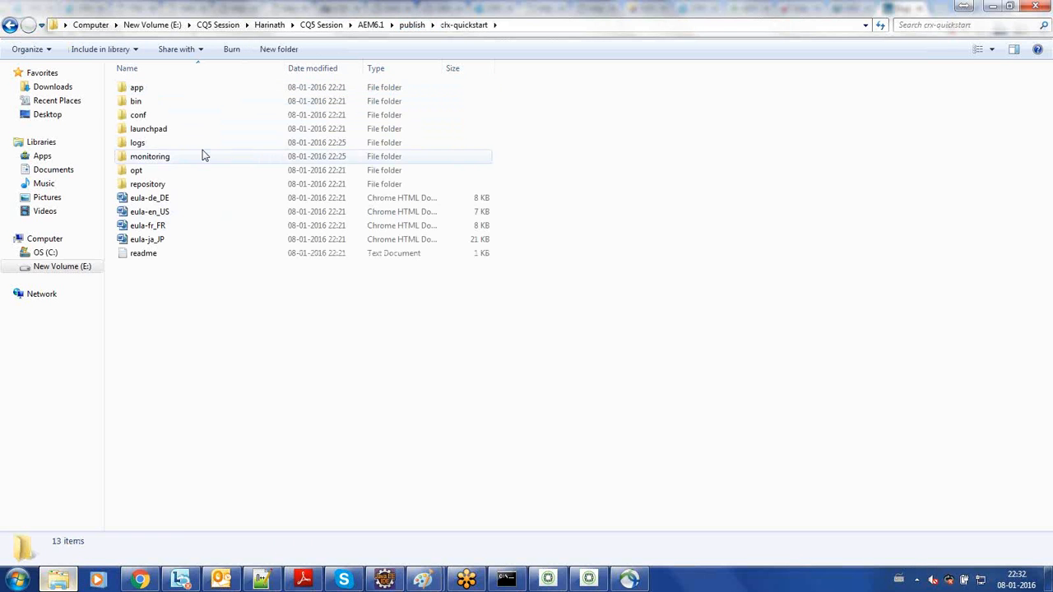
key(BackSpace)
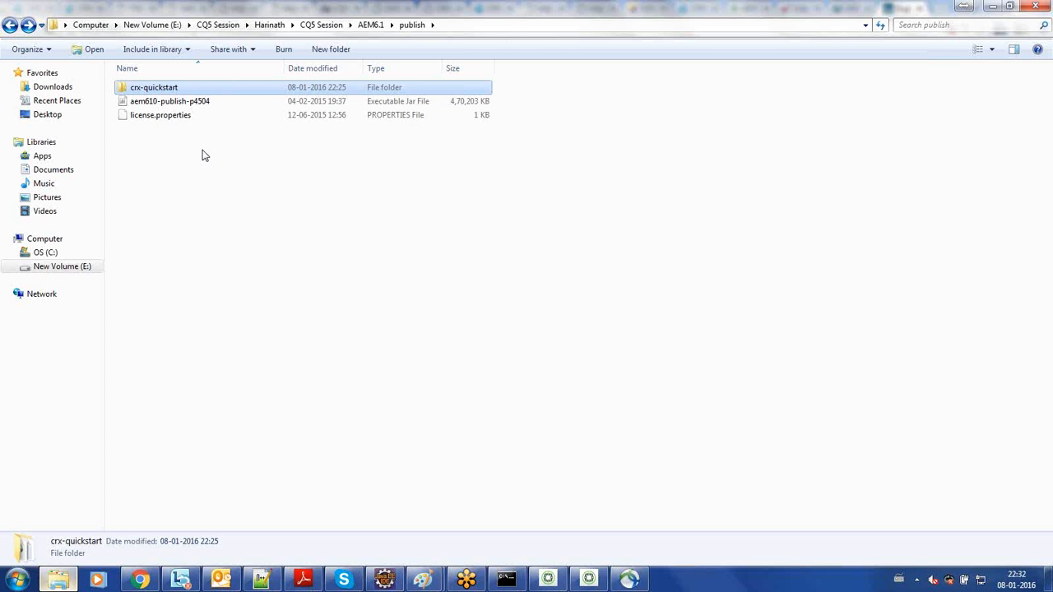
click(333, 222)
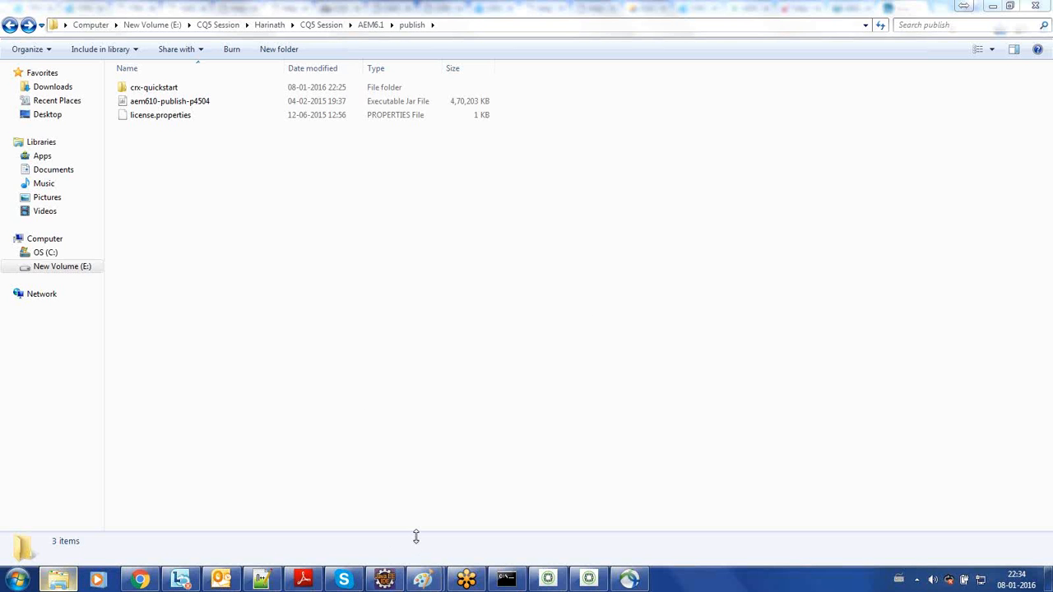
- Open the Windows Run dialog
key(super+r)
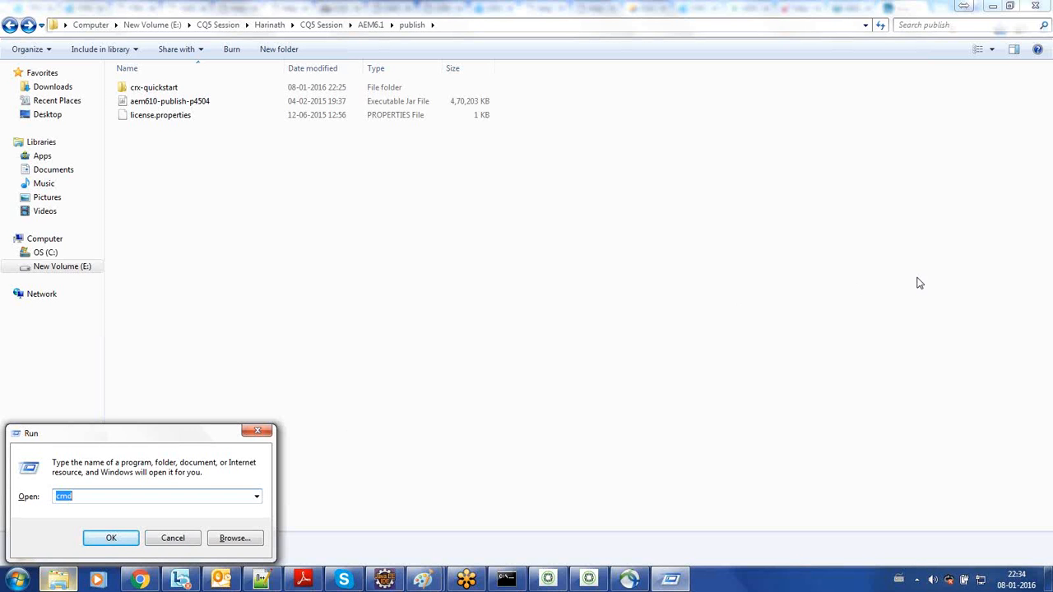
click(944, 282)
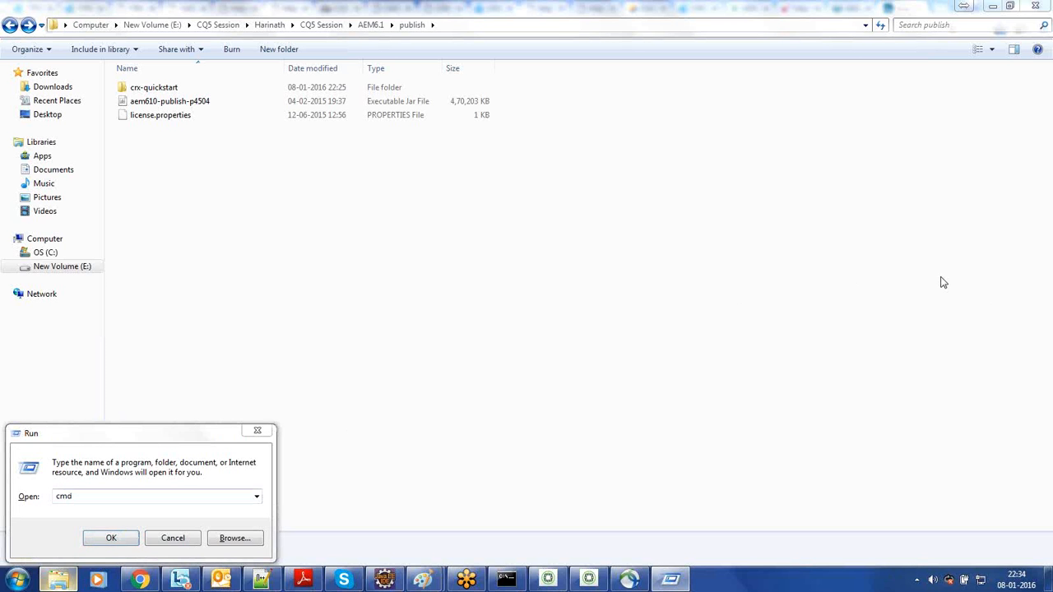